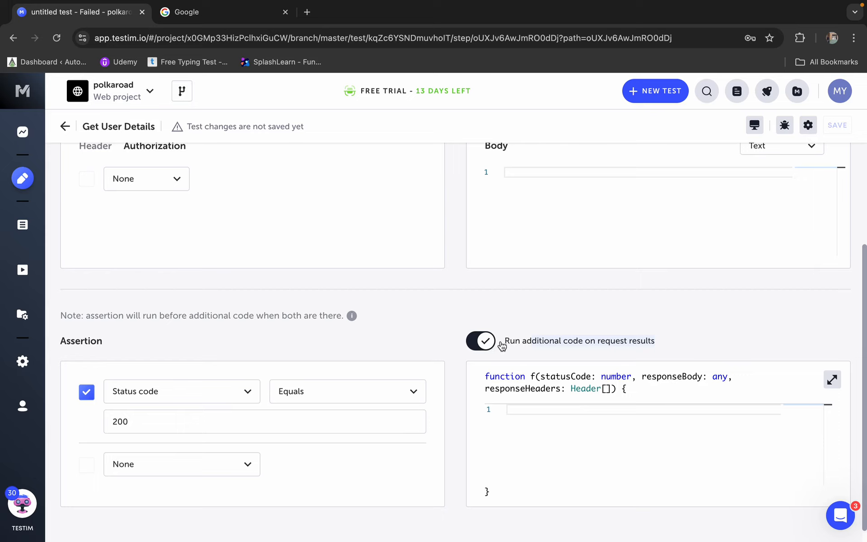
left_click(473, 346)
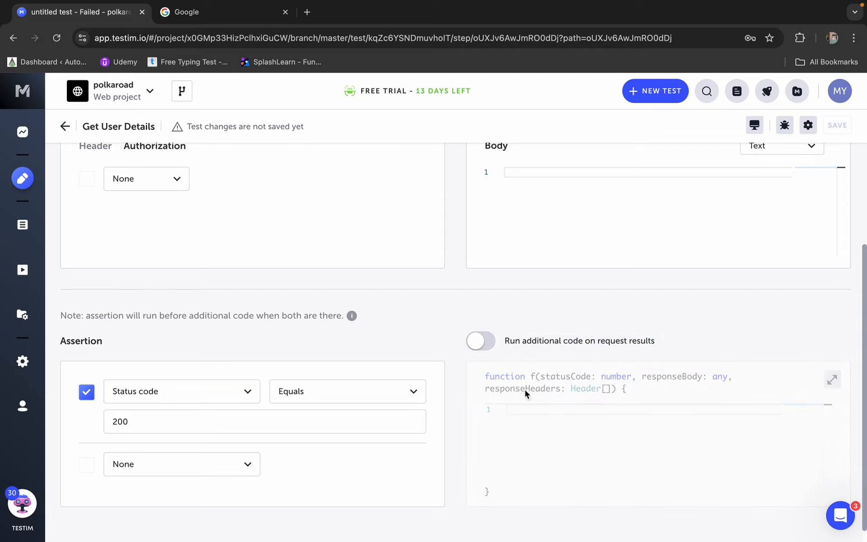
scroll(272, 416, "up", 3)
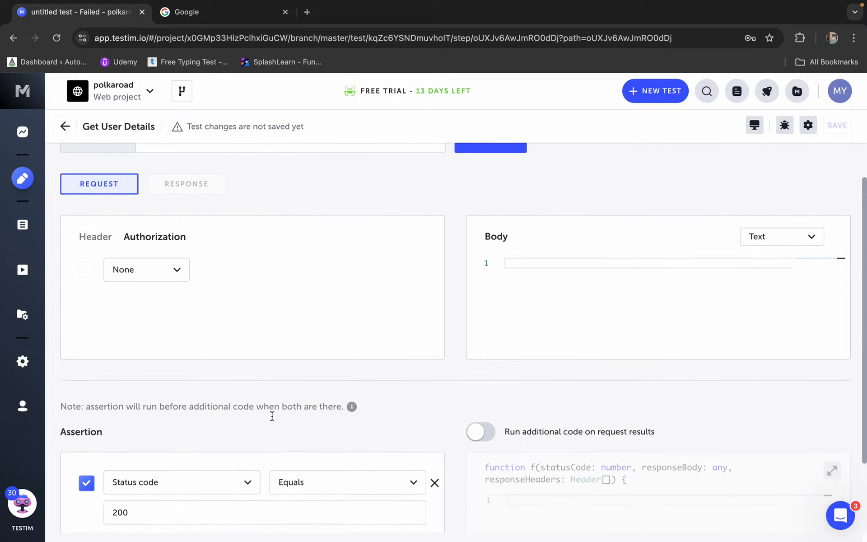
scroll(221, 259, "up", 1)
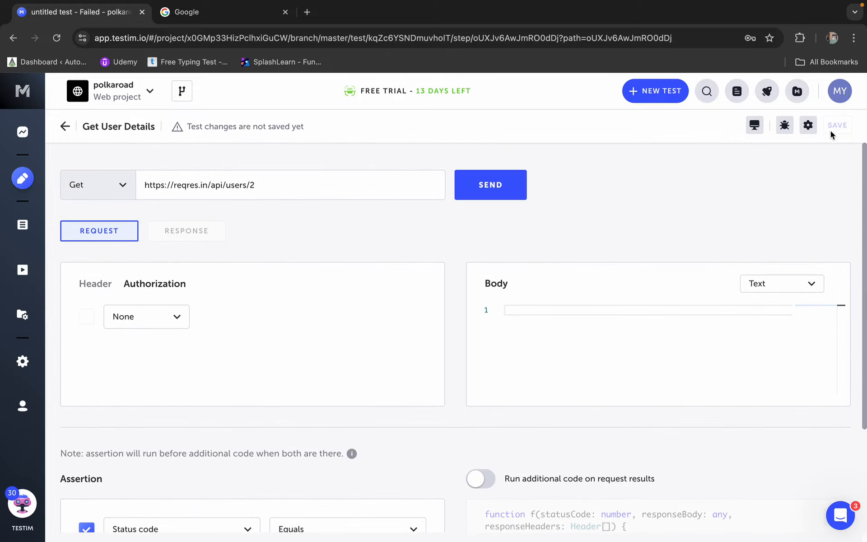
left_click(486, 190)
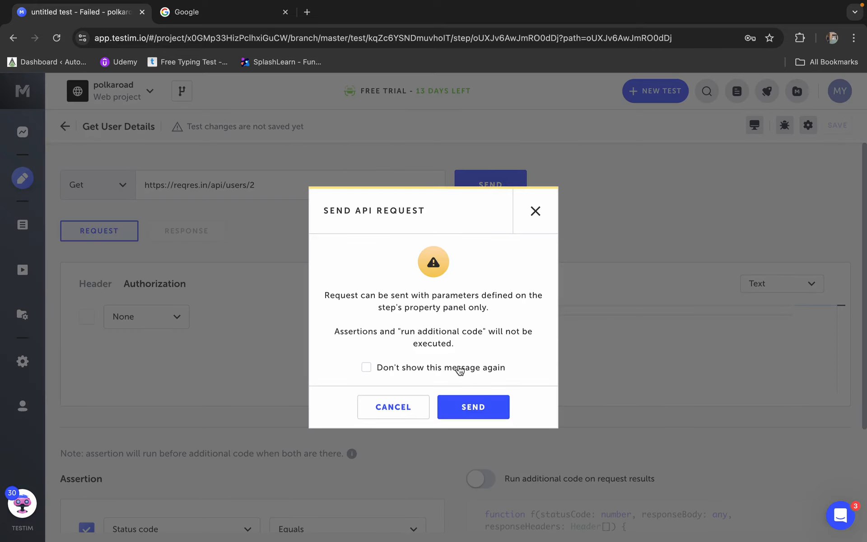
left_click(461, 411)
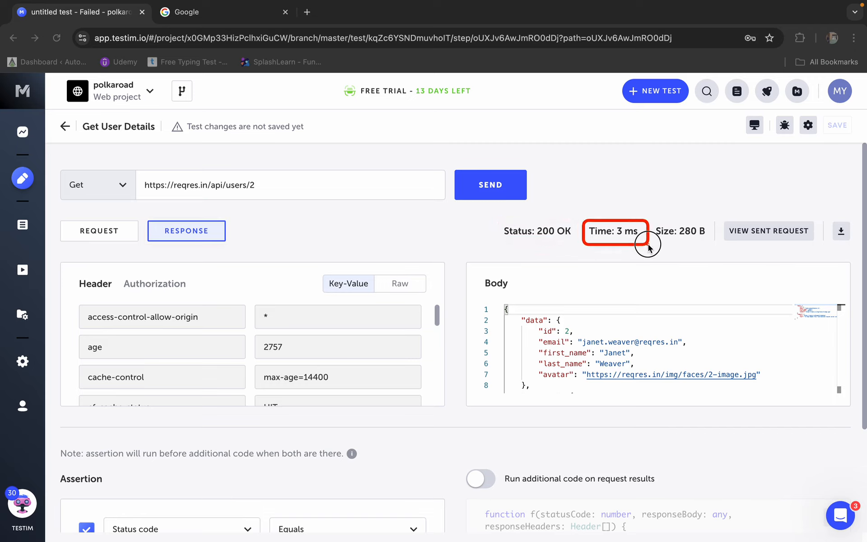
View the sent request, examine its URL, headers and body, and close it
left_click(768, 235)
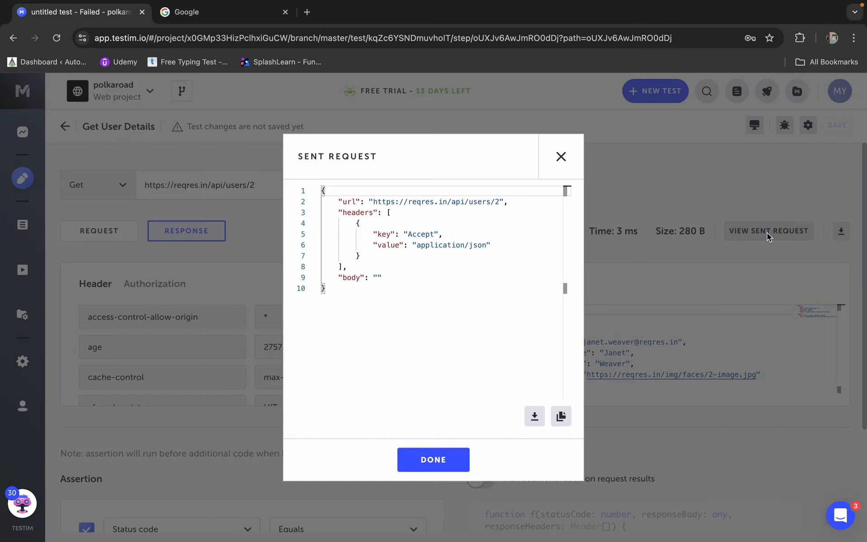
left_click_drag(340, 294, 319, 188)
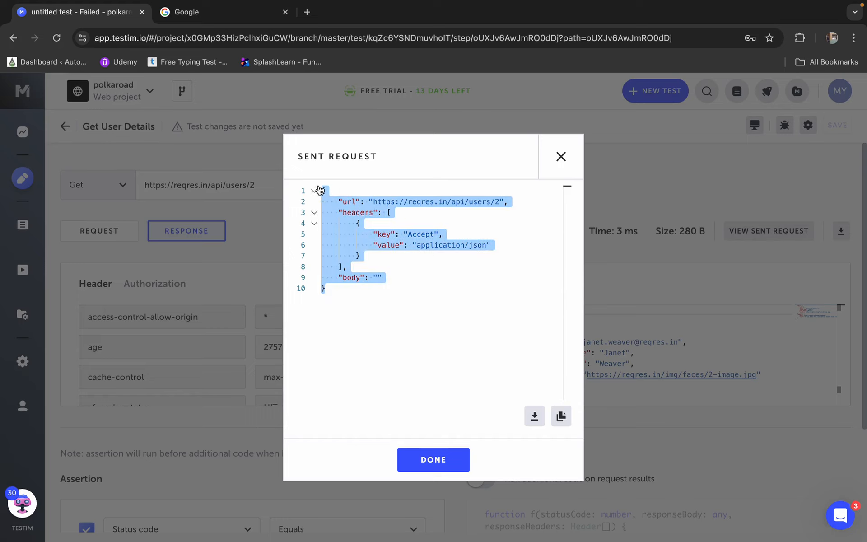
left_click(402, 229)
left_click_drag(496, 254, 372, 237)
left_click_drag(385, 279, 327, 277)
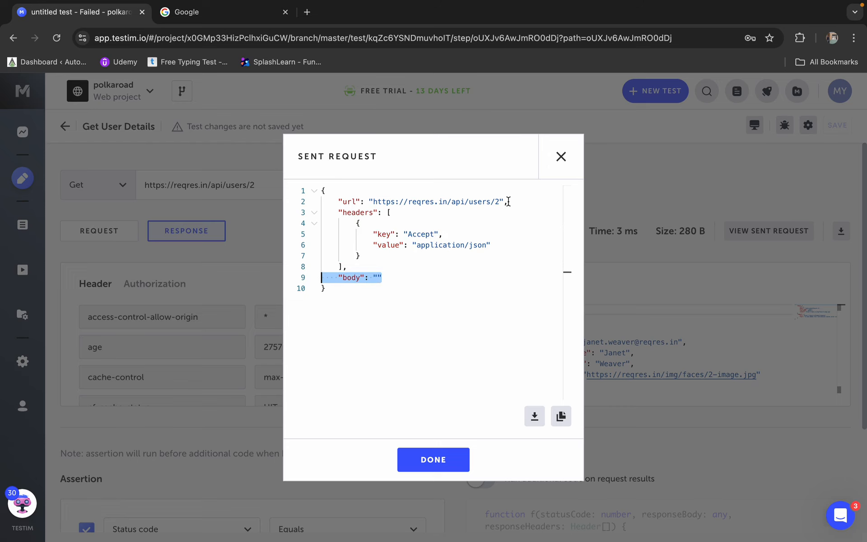
left_click_drag(507, 202, 341, 202)
left_click(568, 158)
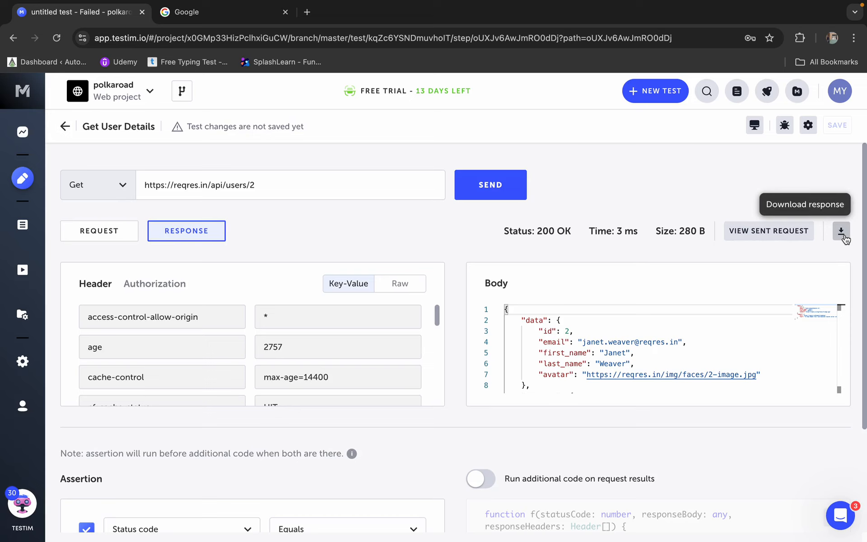
left_click(765, 230)
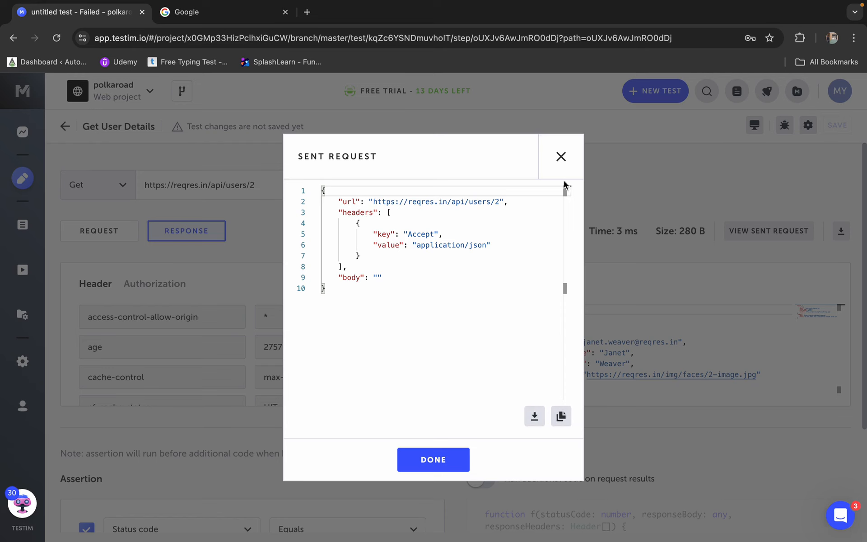
left_click(560, 156)
Examine the response body's user data fields and its support section
scroll(572, 330, "down", 1)
scroll(572, 330, "down", 1)
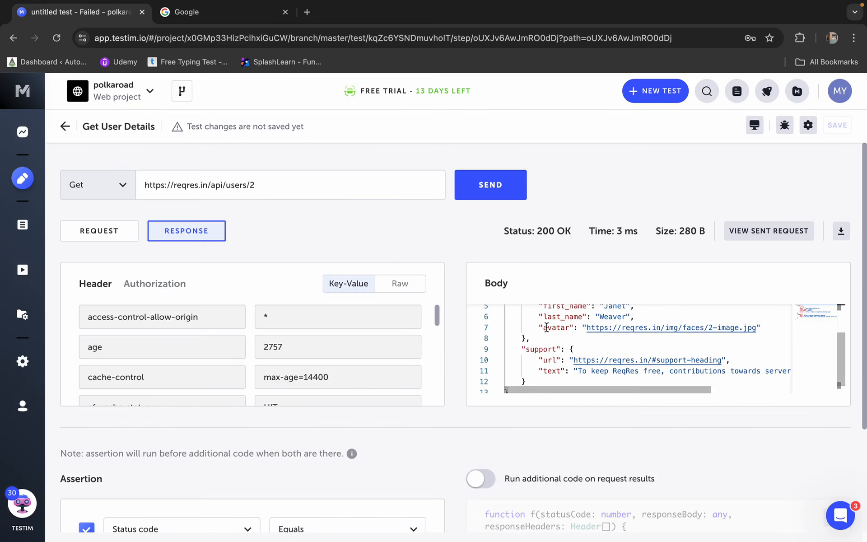
scroll(553, 328, "up", 2)
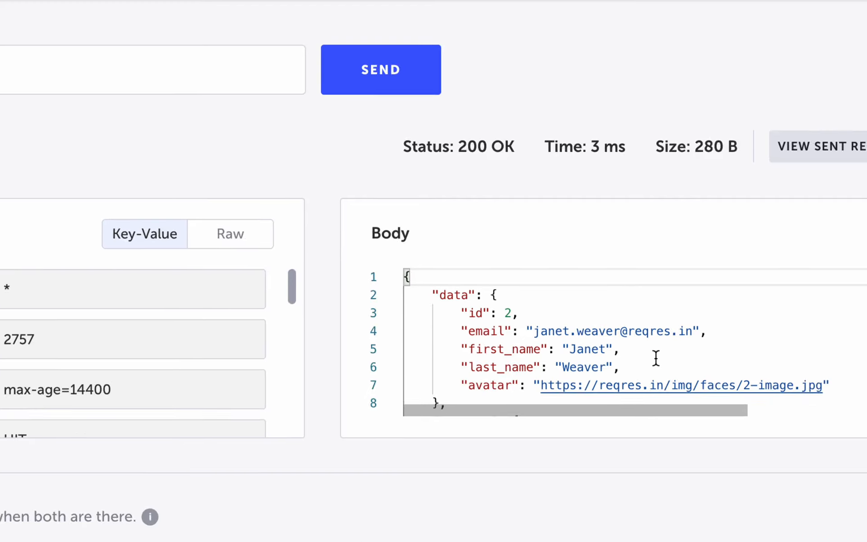
left_click_drag(497, 331, 607, 371)
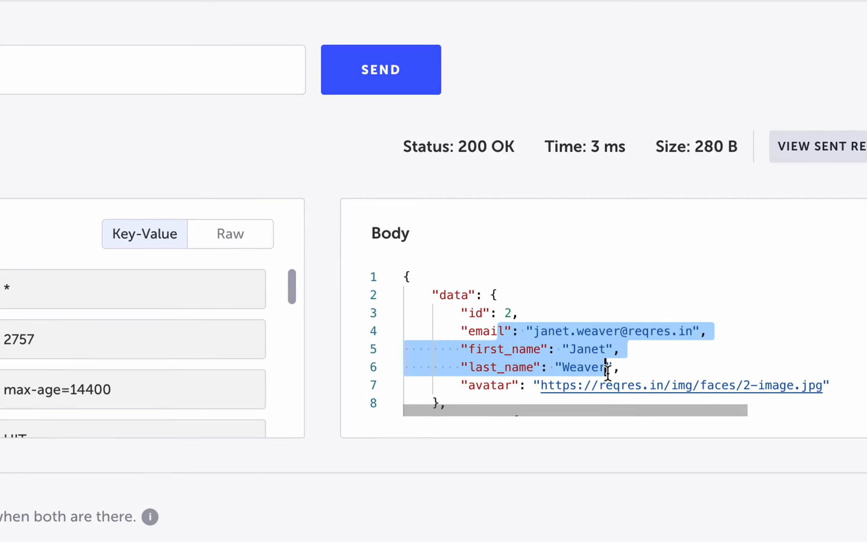
double_click(512, 349)
double_click(511, 367)
scroll(511, 367, "down", 1)
scroll(513, 368, "down", 2)
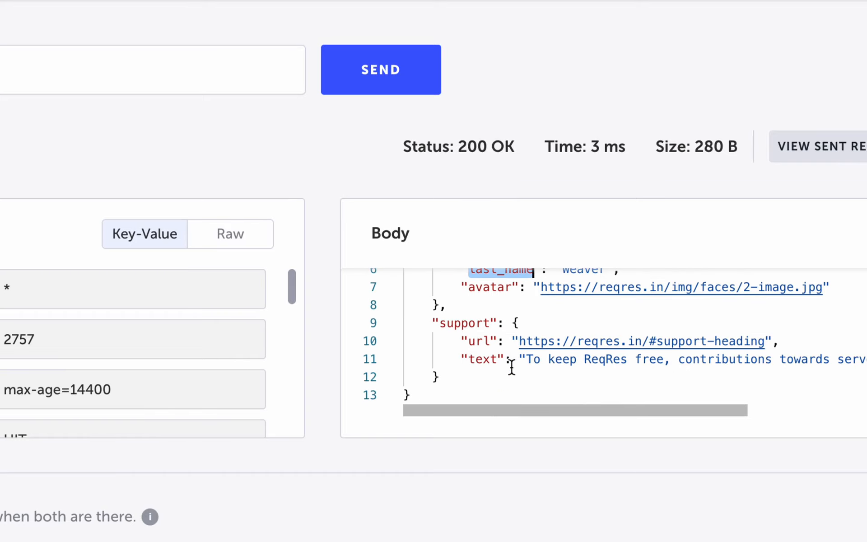
scroll(510, 365, "up", 5)
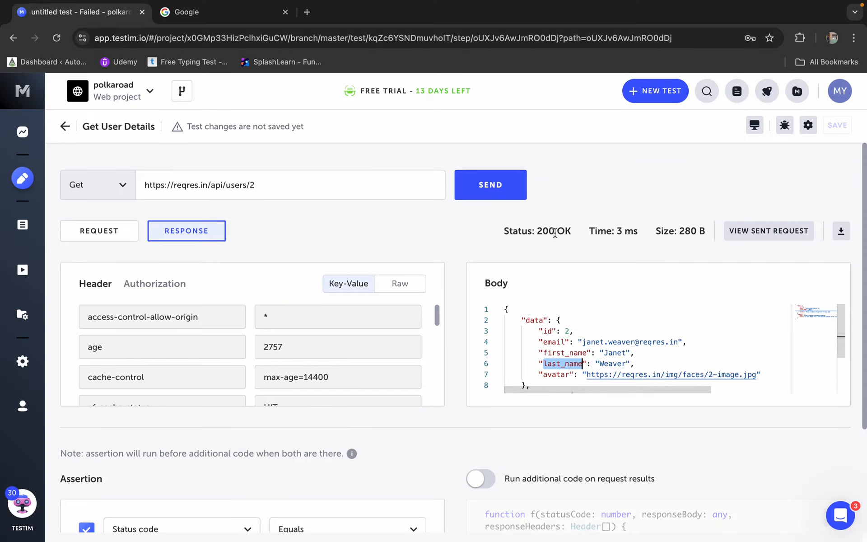
Compare the response status with the status code assertion and look through the response headers
scroll(449, 239, "down", 2)
scroll(449, 237, "down", 2)
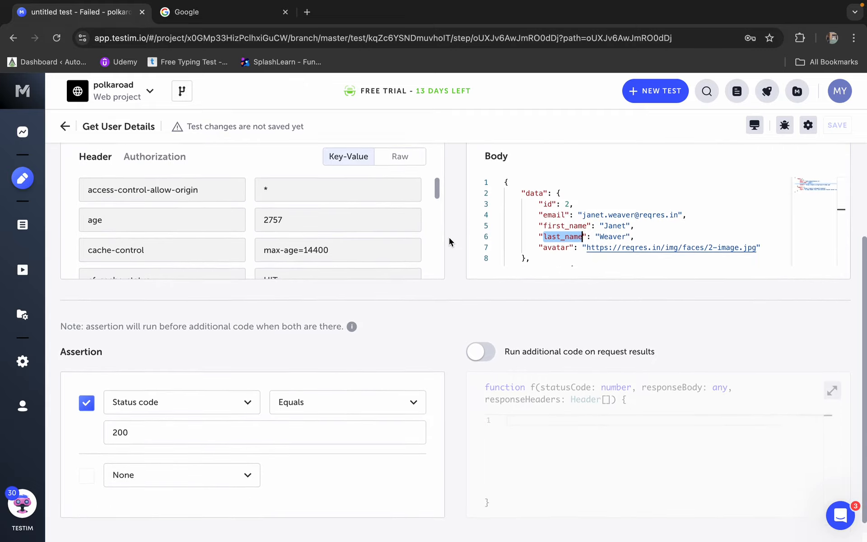
scroll(449, 237, "up", 4)
scroll(449, 237, "down", 3)
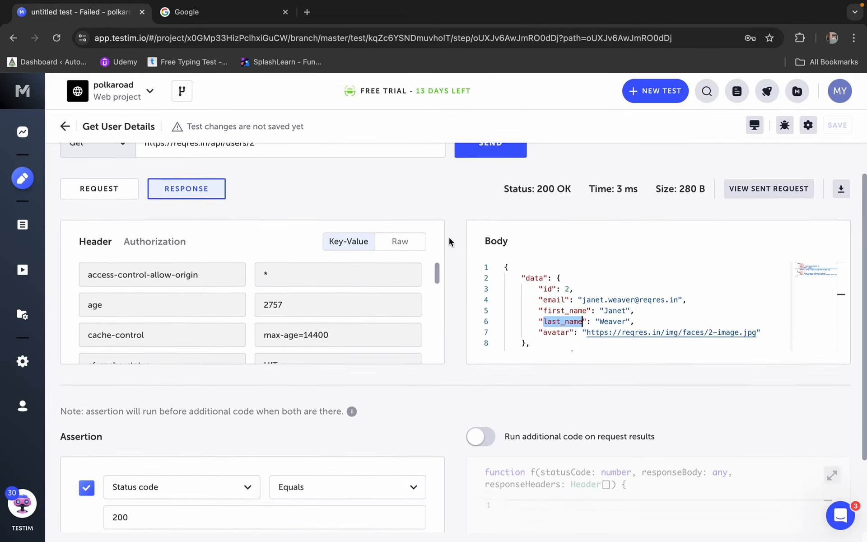
scroll(381, 303, "up", 3)
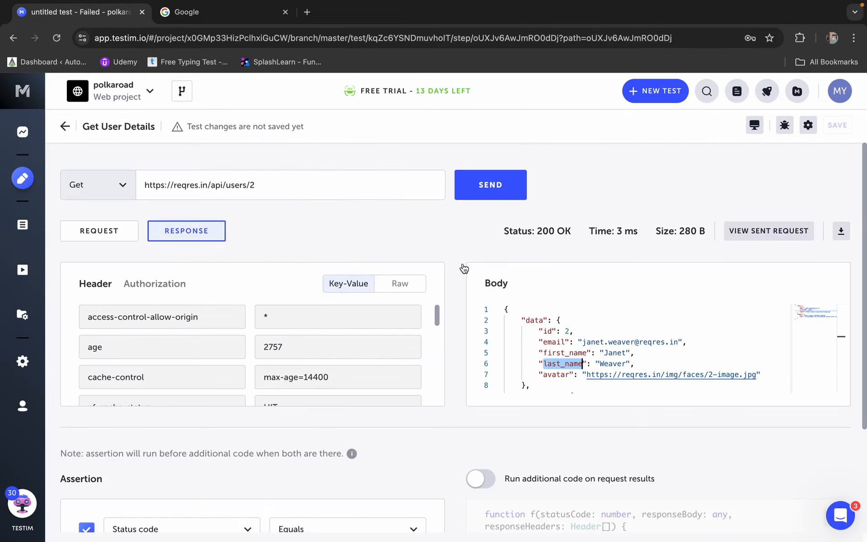
left_click(568, 231)
scroll(213, 370, "down", 5)
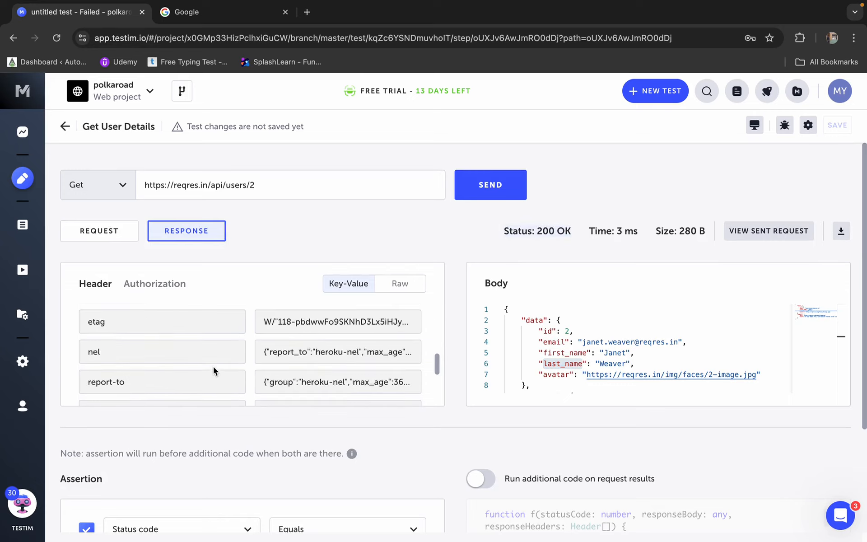
scroll(213, 371, "up", 5)
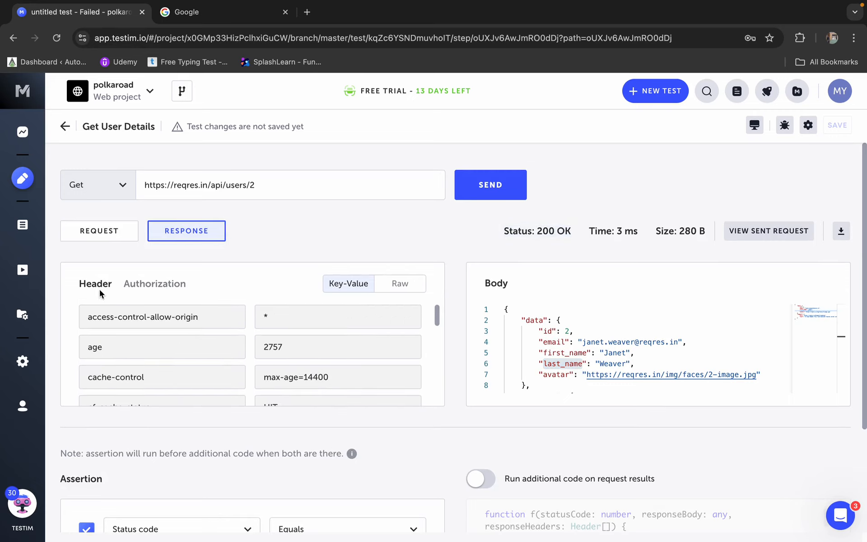
Check the response's header and authorization details, and compare them with the request's settings
left_click(154, 285)
left_click(86, 289)
left_click(129, 285)
left_click(105, 289)
left_click(107, 233)
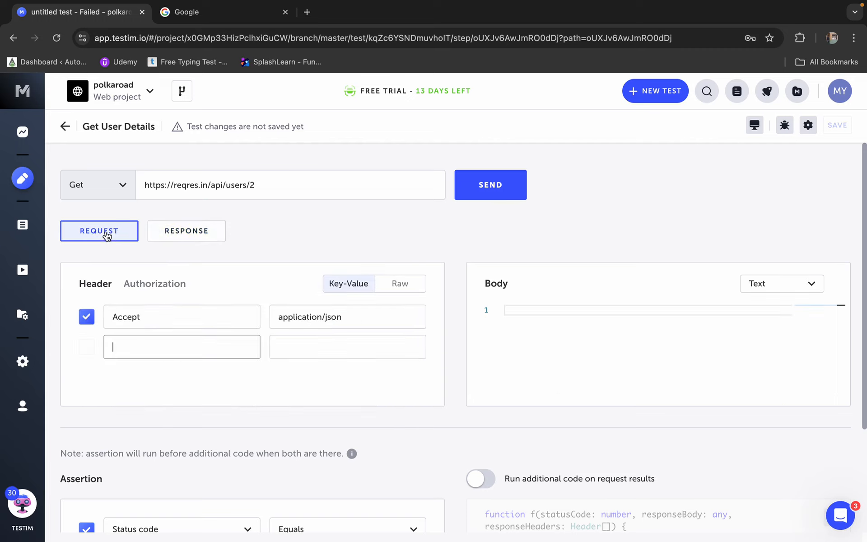
left_click(187, 230)
scroll(246, 347, "down", 3)
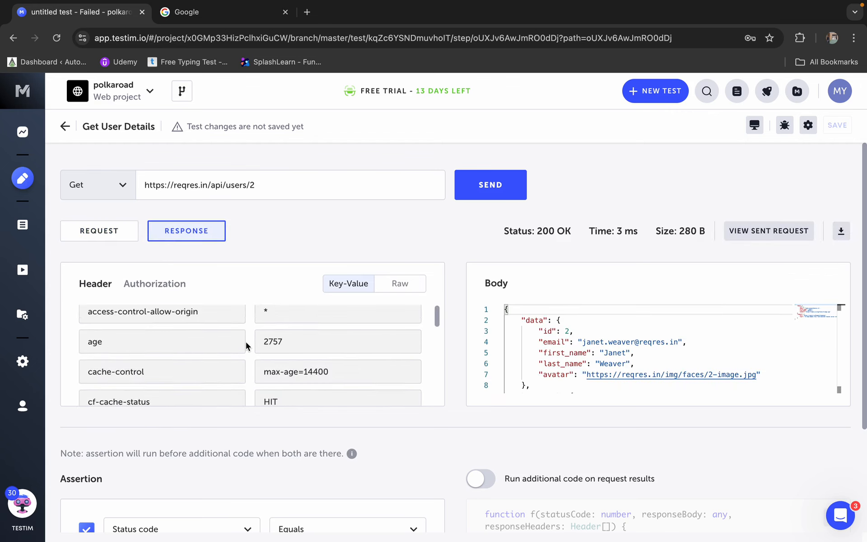
Set the status code assertion's expected value to 201 and send the API request again
scroll(223, 472, "down", 3)
left_click(164, 421)
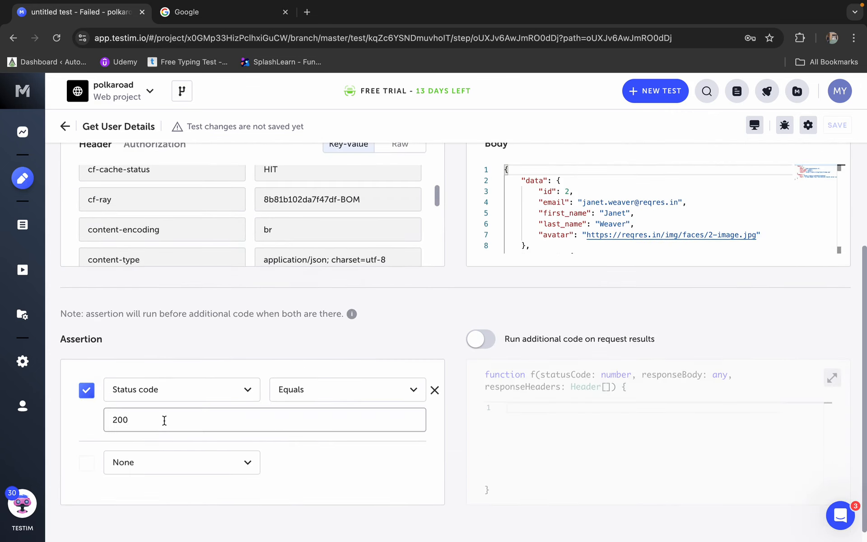
left_click(81, 422)
scroll(324, 359, "up", 3)
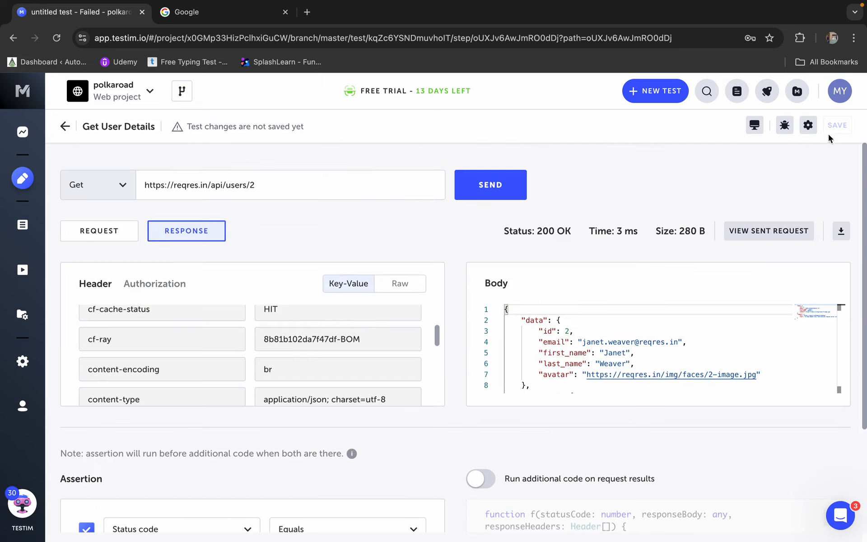
left_click(487, 194)
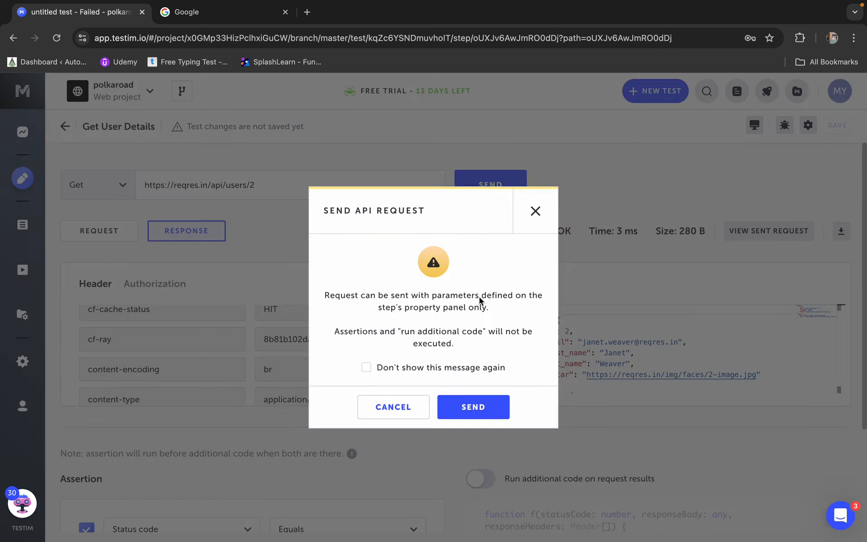
left_click(467, 407)
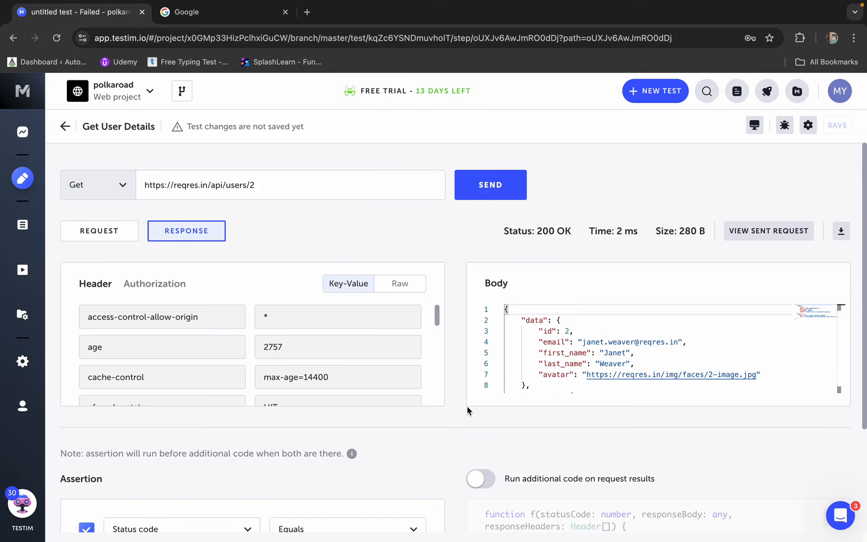
Review the new response body and the expected value in the status code assertion
scroll(467, 405, "down", 3)
scroll(467, 406, "up", 3)
scroll(539, 351, "down", 3)
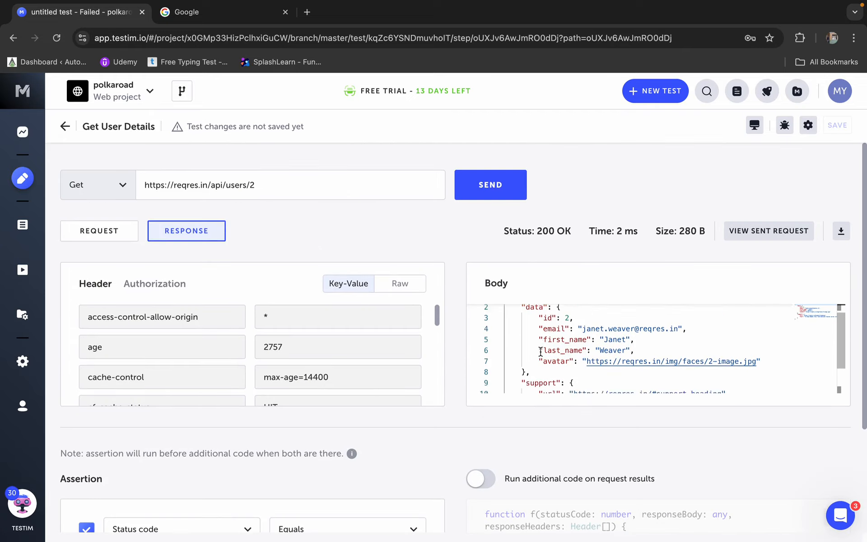
scroll(217, 416, "down", 3)
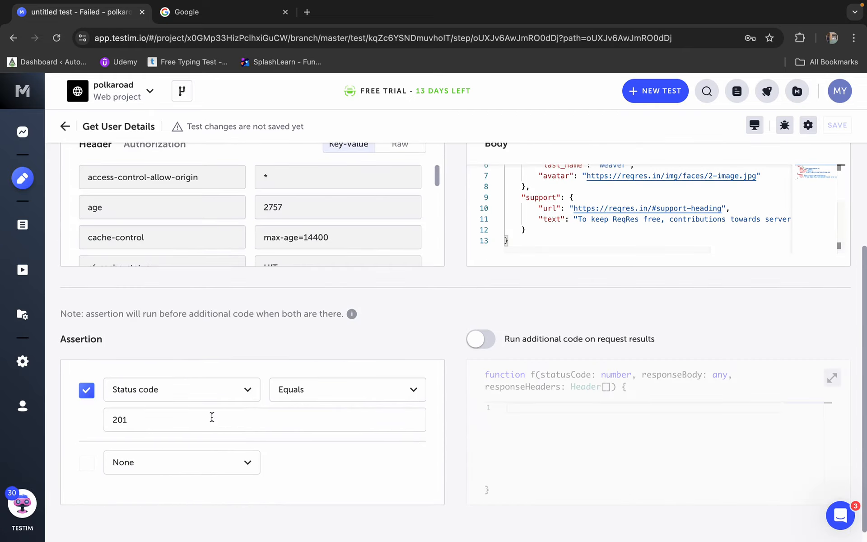
left_click(143, 420)
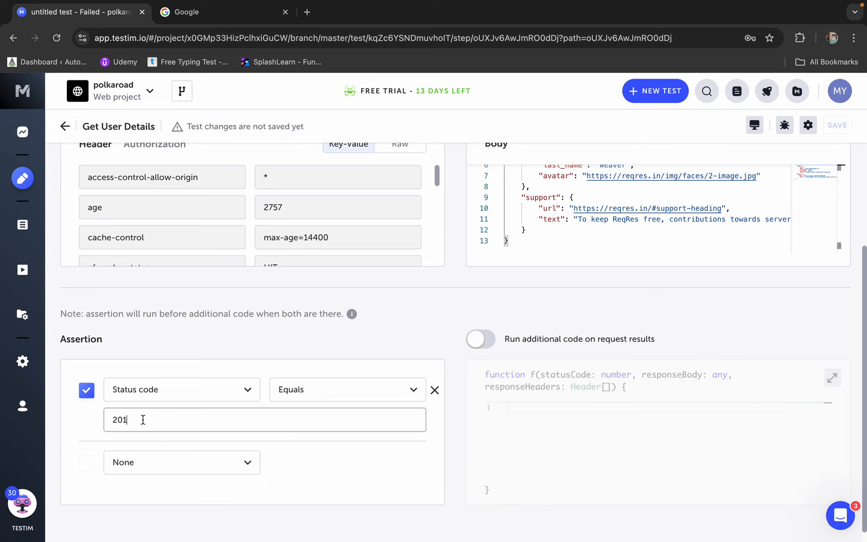
scroll(311, 376, "up", 3)
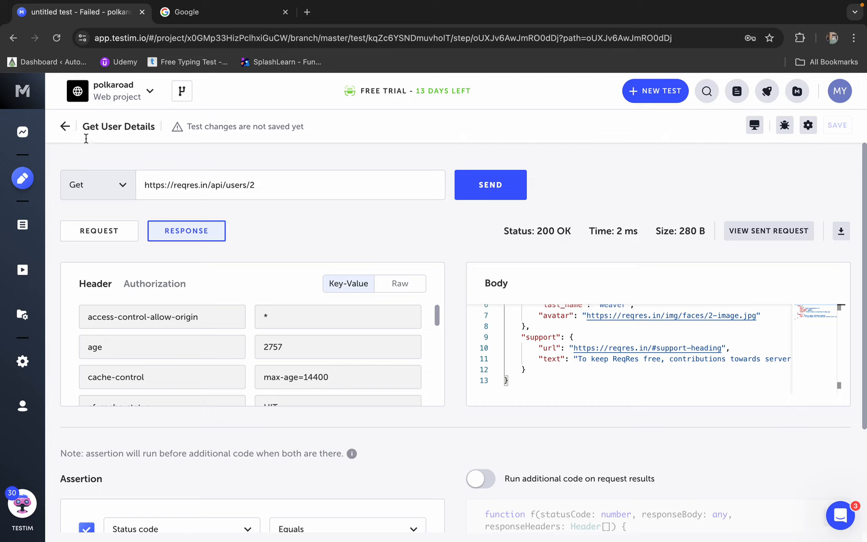
Return from the Get User Details step to the test editor and open the Setup step's properties
left_click(64, 126)
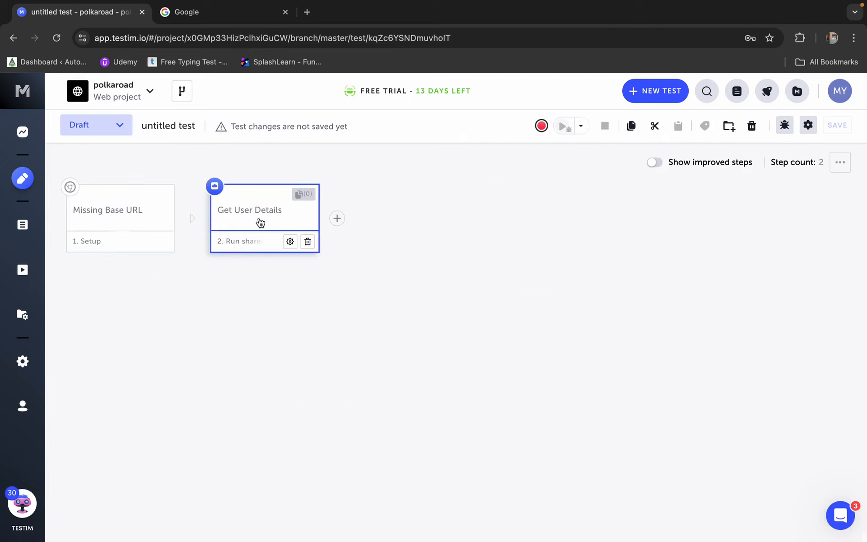
left_click_drag(207, 164, 346, 274)
left_click_drag(551, 107, 598, 146)
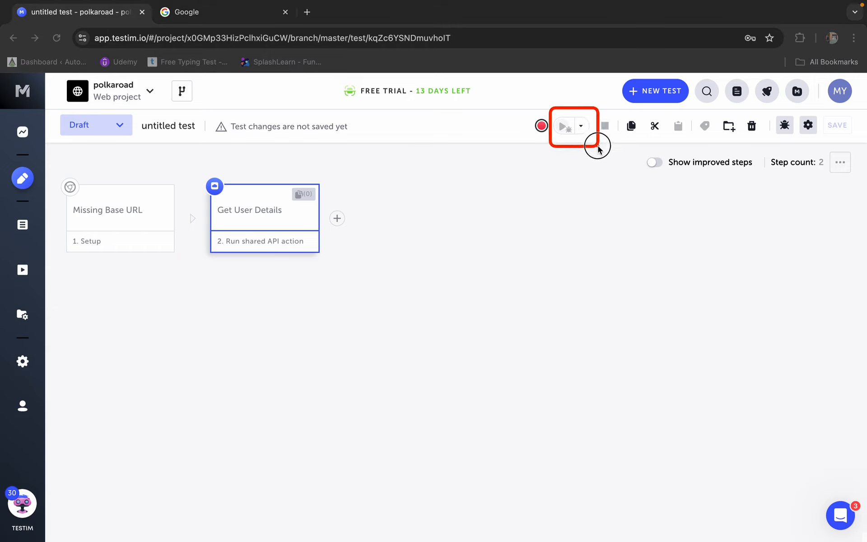
left_click(100, 218)
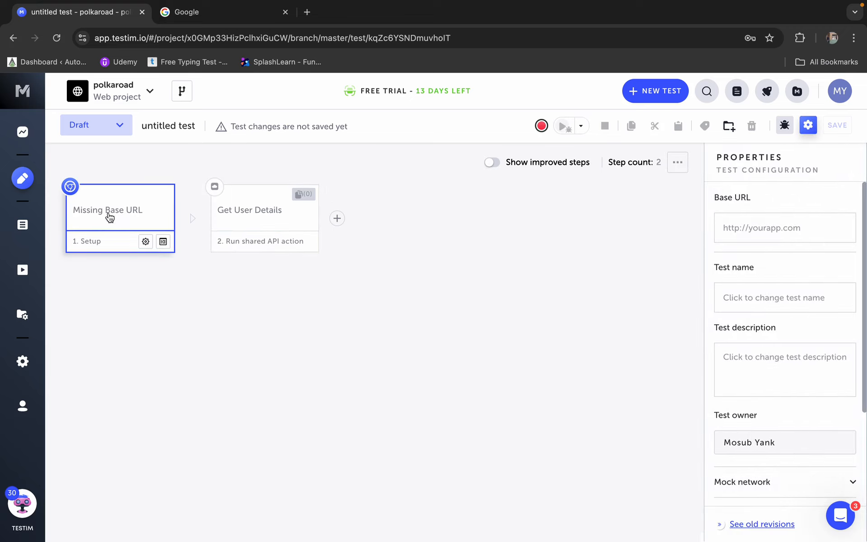
key("ctrl+Right")
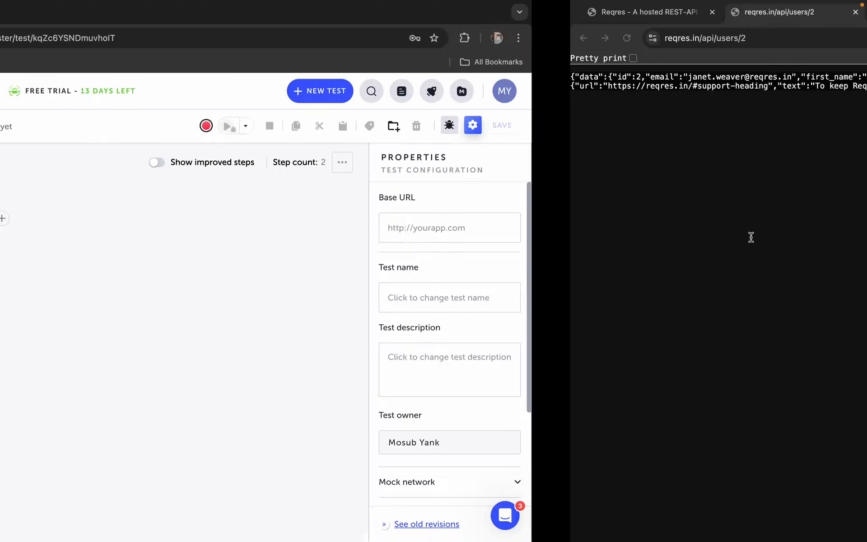
key("ctrl+shift+Tab")
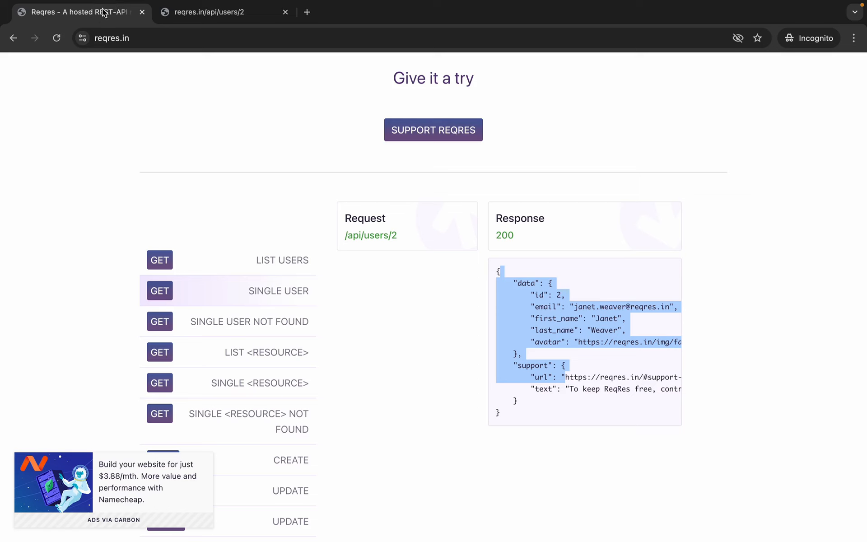
key("ctrl+c")
key("ctrl+Left")
left_click(754, 225)
key("ctrl+v")
left_click(632, 319)
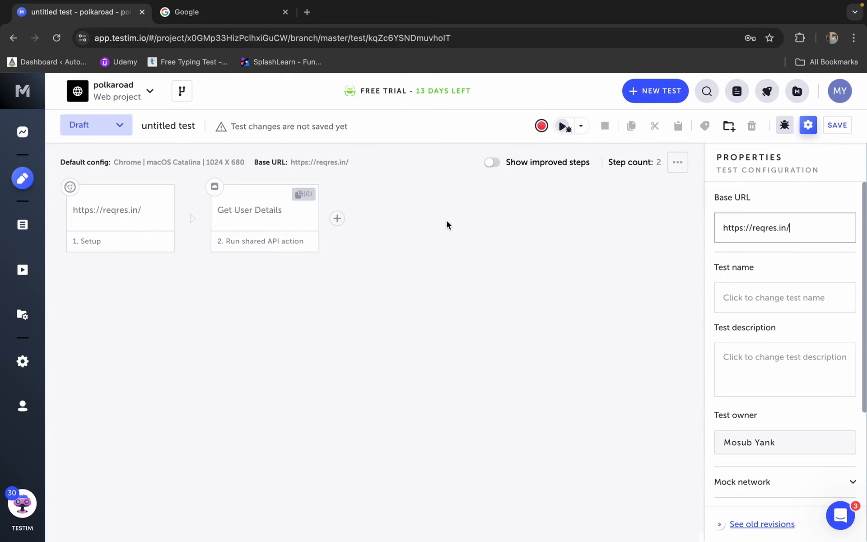
Save the test under the name "API Requests Demo 1"
left_click(842, 129)
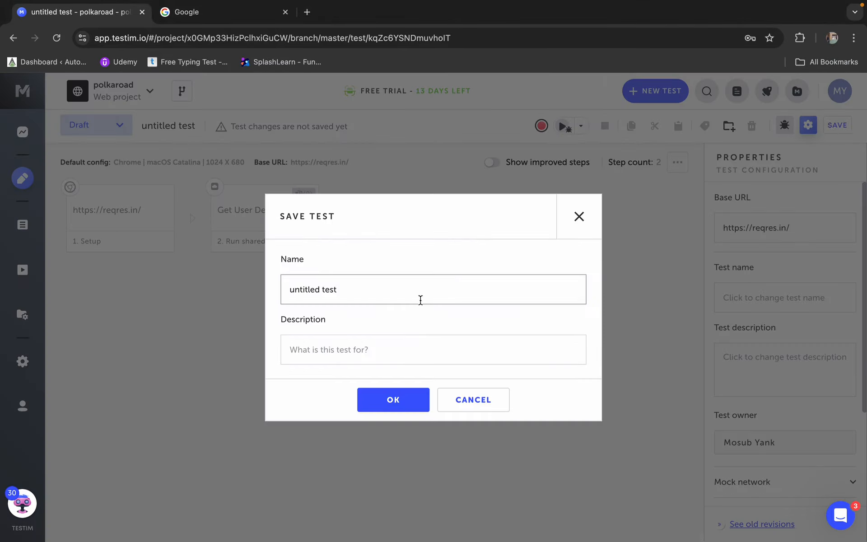
left_click(228, 293)
type("API Requests Demo 1")
left_click(394, 399)
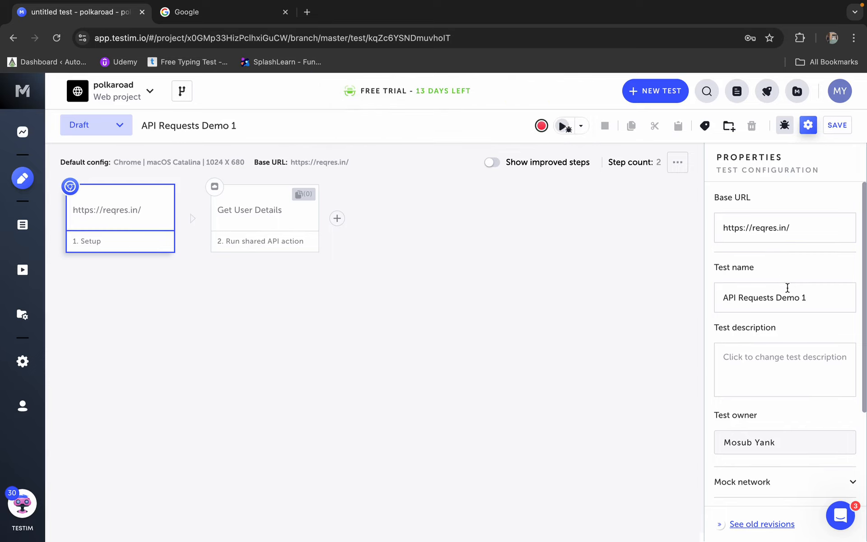
Set the step timeout to 5000 ms in the test's untitled configuration and return to the test properties
scroll(788, 288, "down", 3)
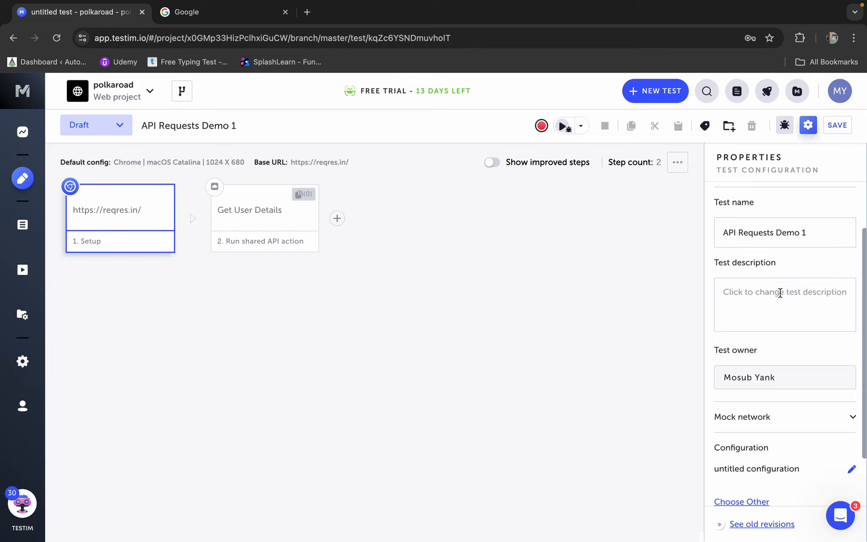
scroll(786, 369, "down", 3)
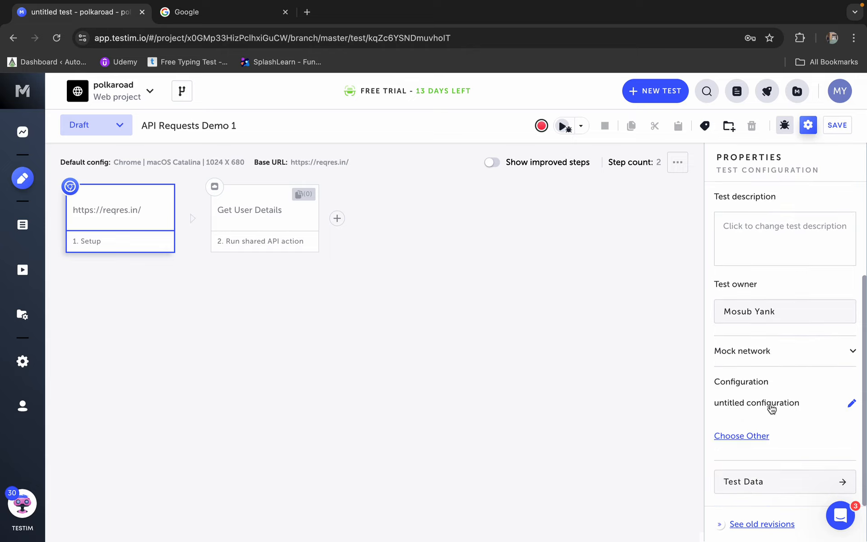
left_click(852, 404)
scroll(789, 360, "down", 3)
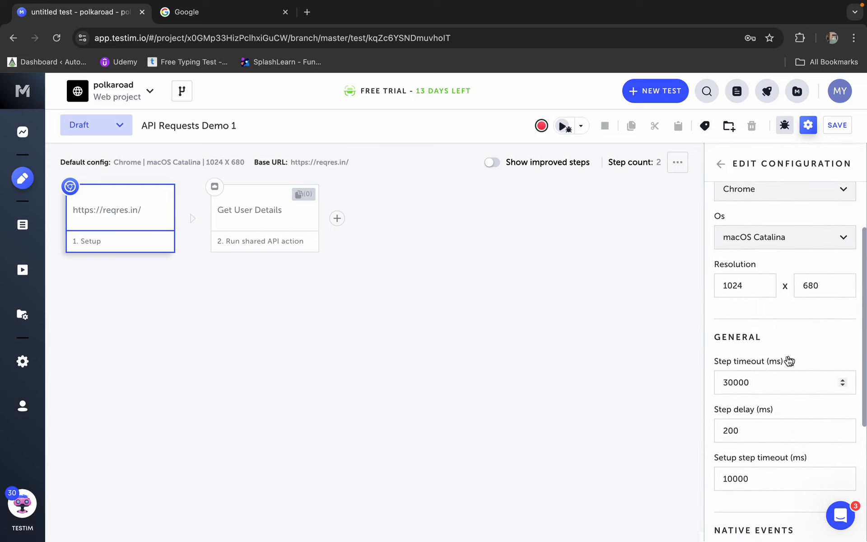
scroll(737, 359, "down", 3)
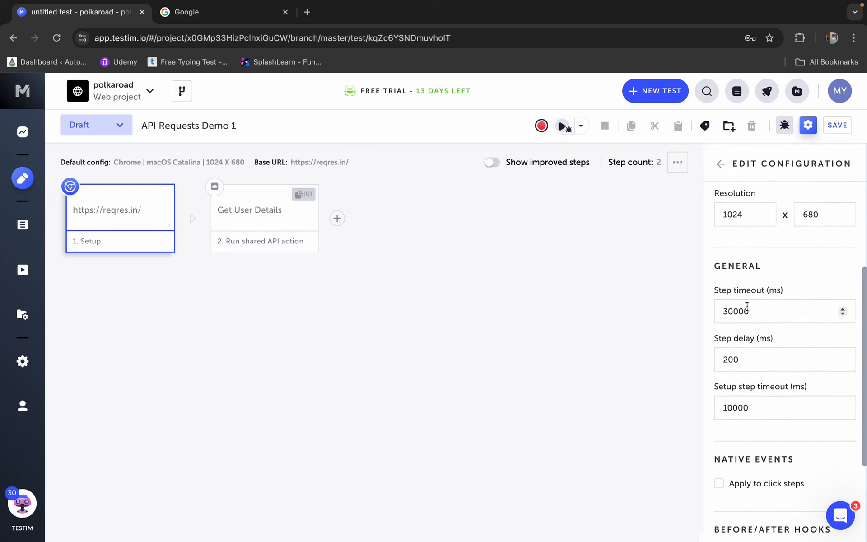
left_click(732, 313)
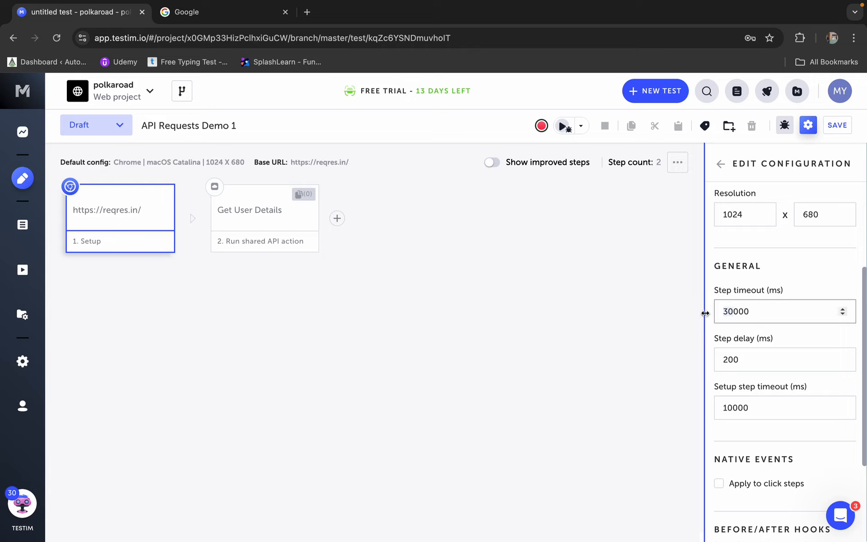
type("5")
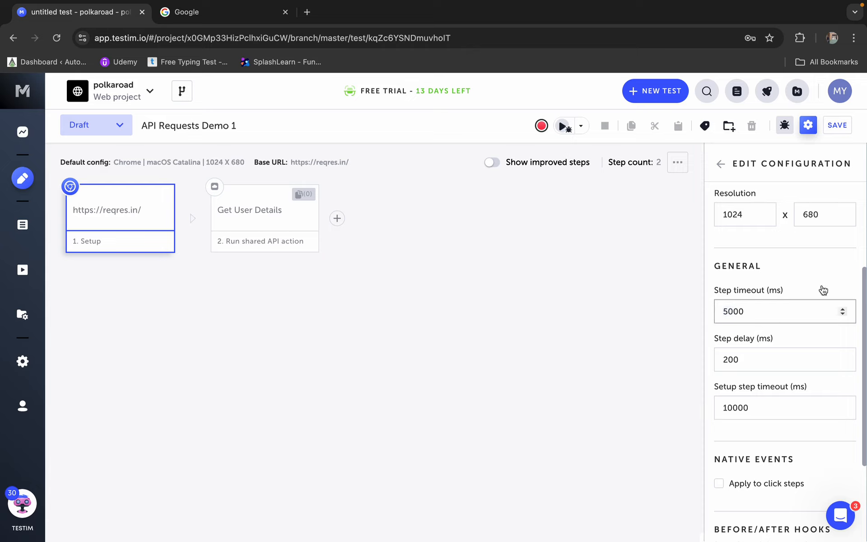
scroll(760, 396, "down", 3)
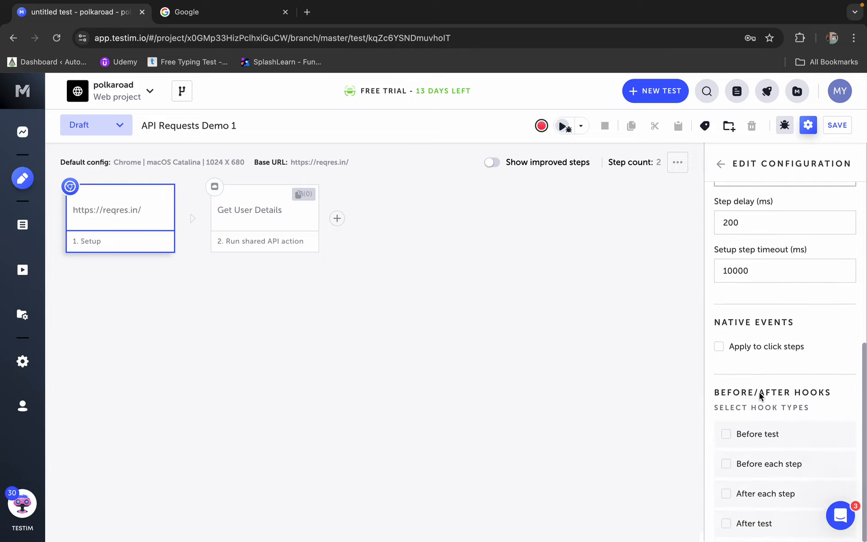
scroll(760, 396, "up", 6)
left_click(721, 164)
Save the test without a revision message, run it locally, and return to the test editor
left_click(845, 130)
left_click(411, 371)
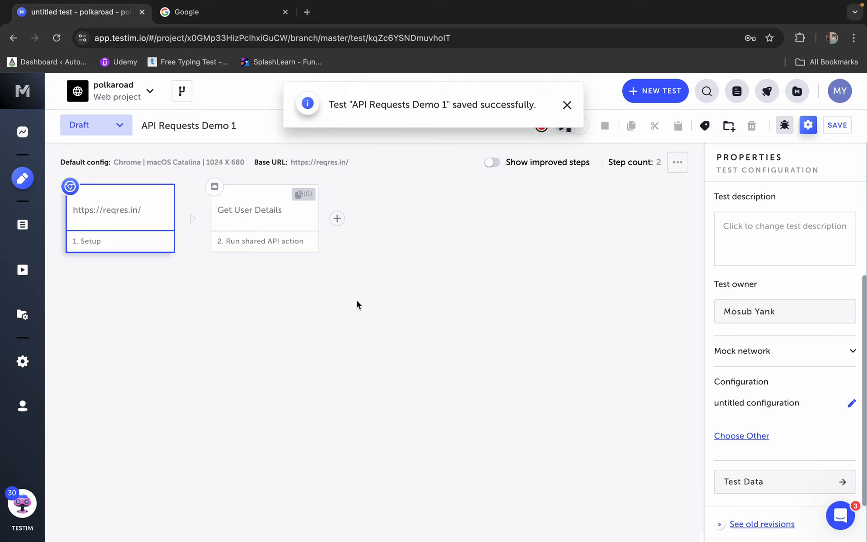
left_click(567, 105)
left_click(584, 124)
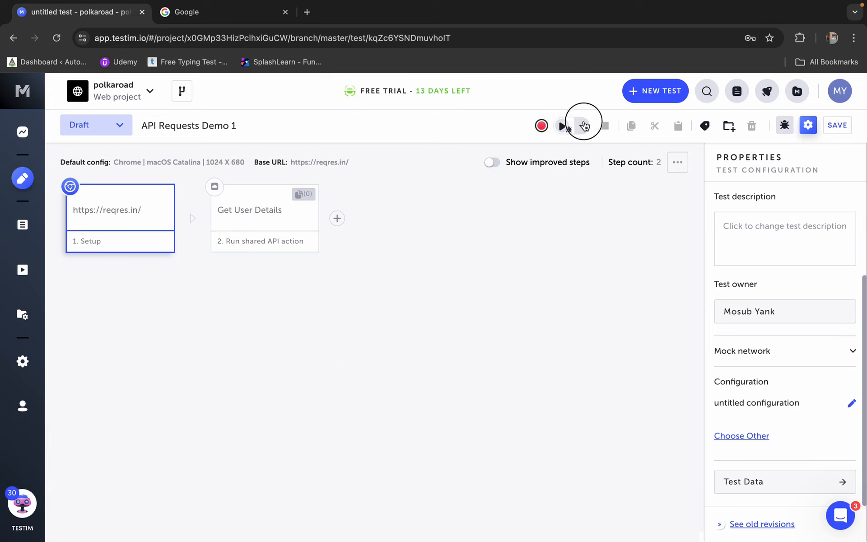
left_click(538, 232)
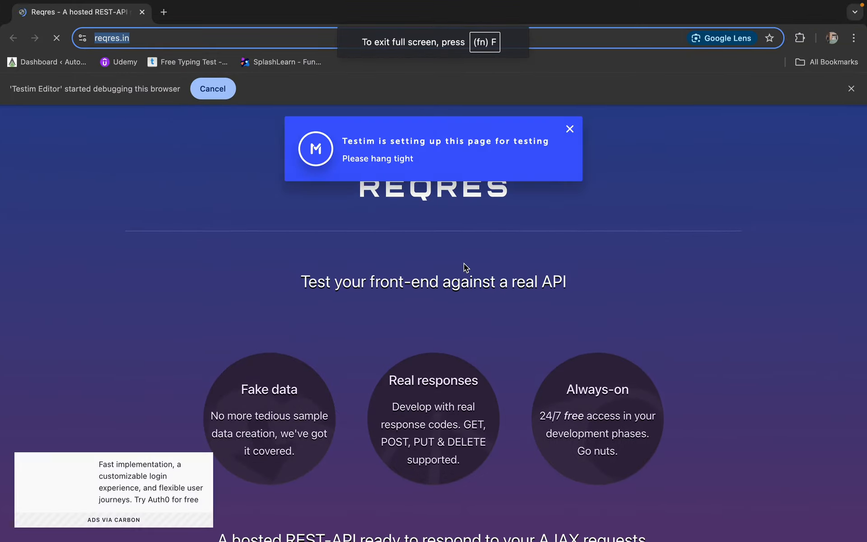
key("ctrl+Left")
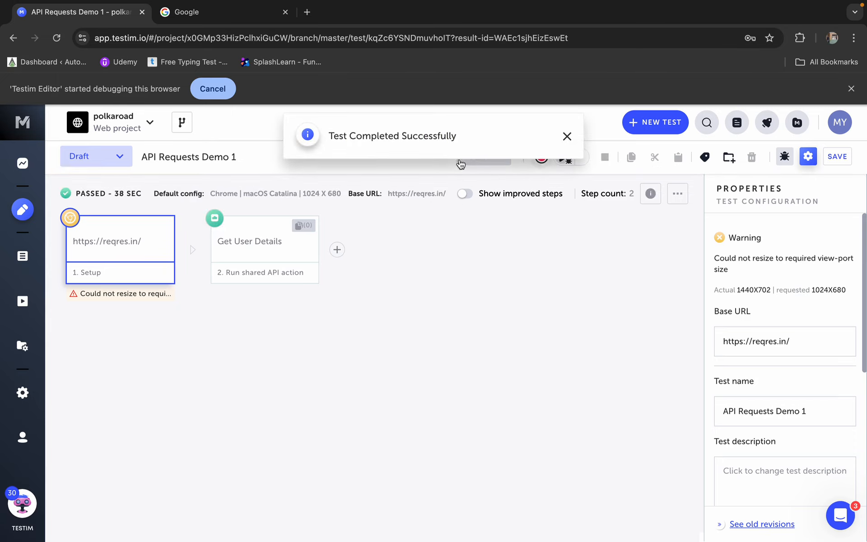
Review the run status and properties of the Get User Details step
left_click(248, 244)
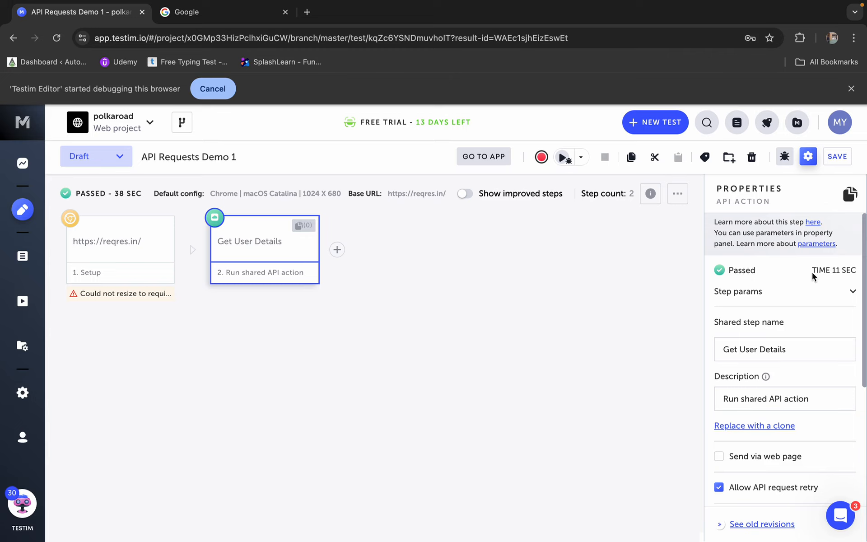
scroll(793, 371, "down", 3)
scroll(793, 372, "up", 3)
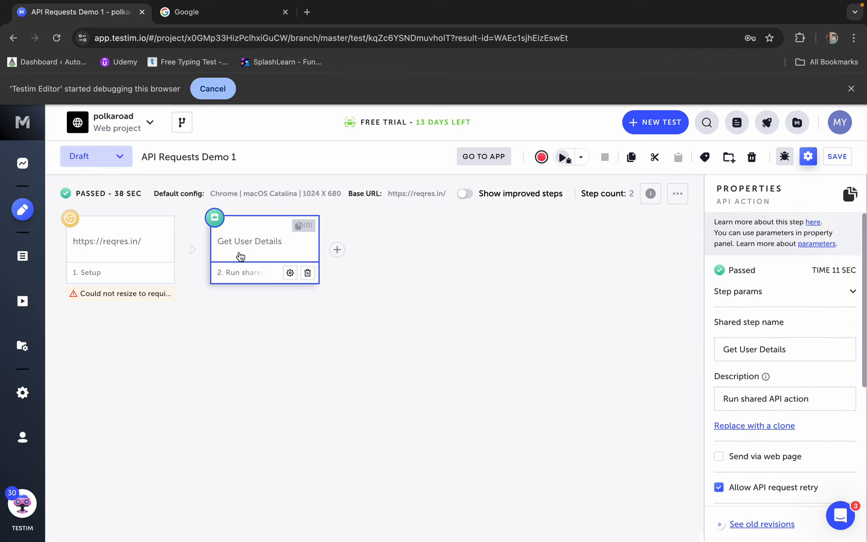
Open the shared Get User Details step, set its status code assertion's expected value to 201, and save the test
left_click(258, 244)
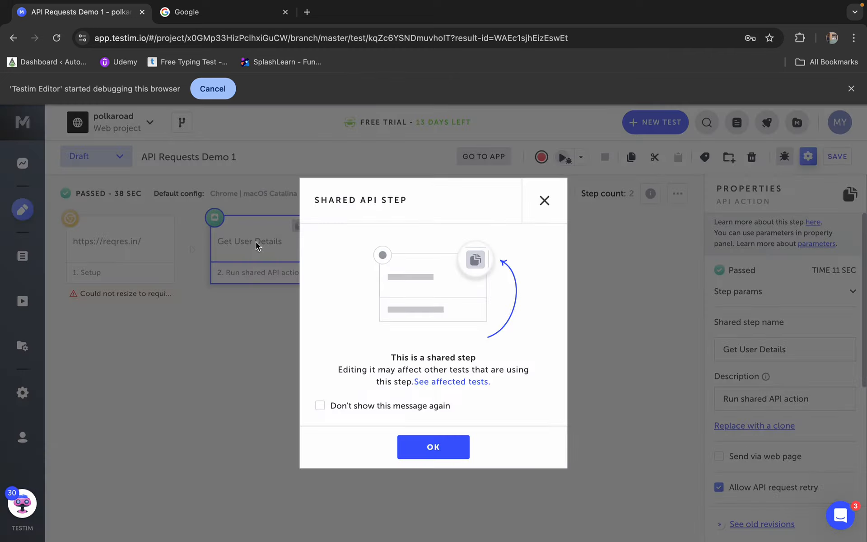
left_click(434, 446)
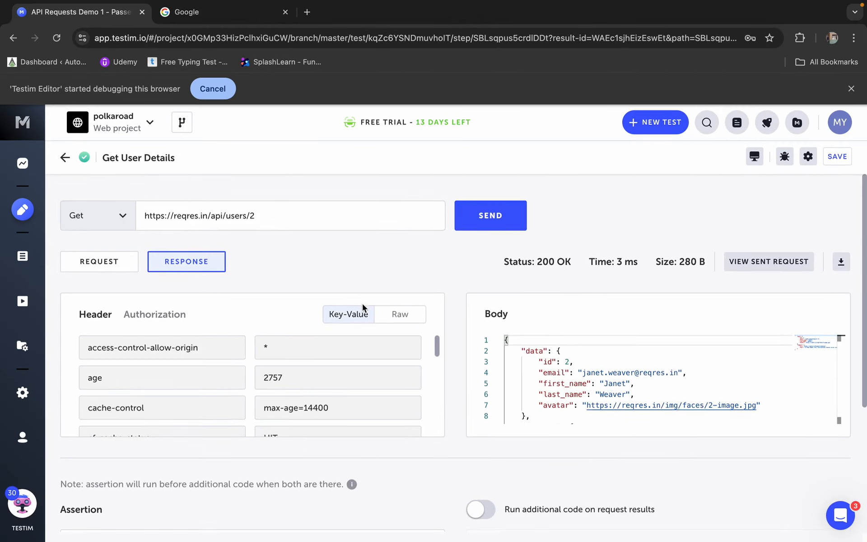
scroll(549, 404, "down", 3)
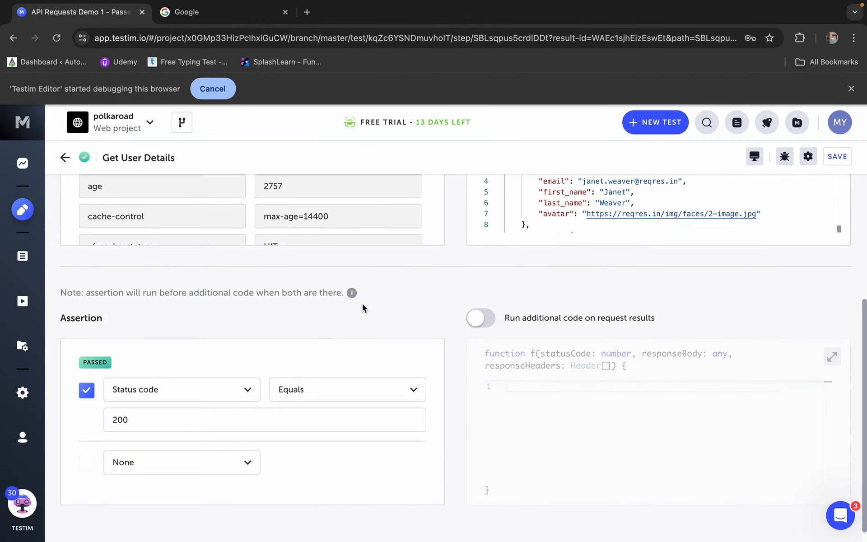
left_click(162, 418)
key("BackSpace")
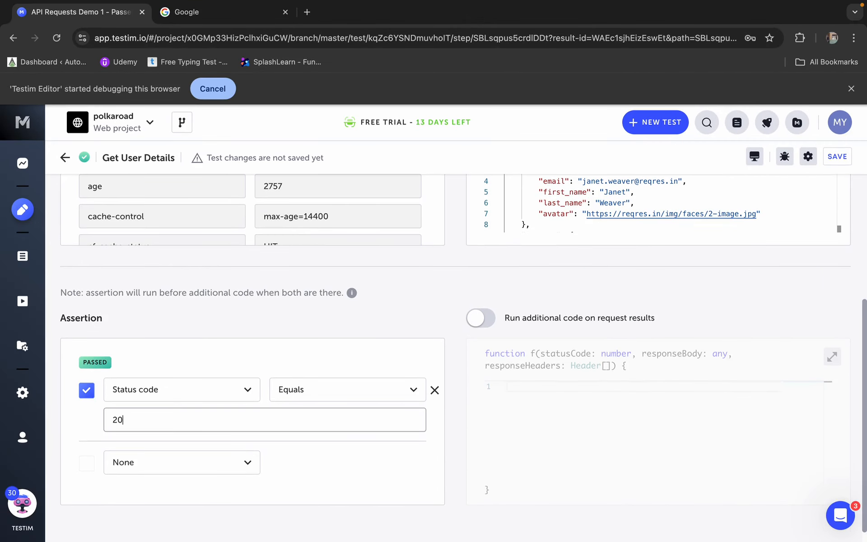
type("1")
scroll(137, 425, "up", 4)
left_click(829, 161)
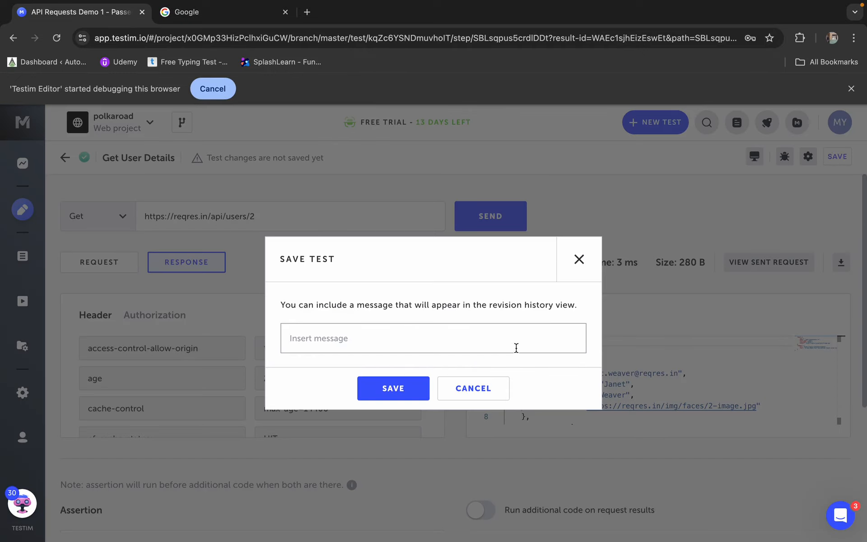
left_click(411, 389)
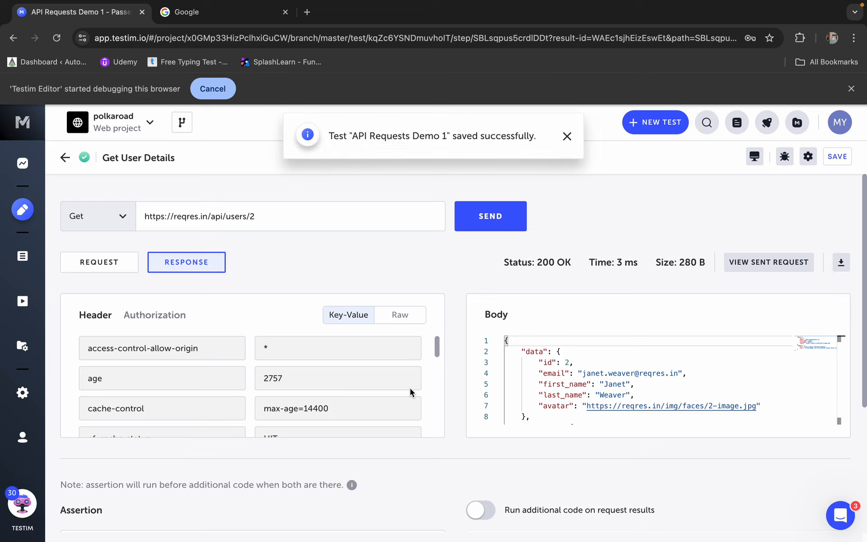
Return to the test editor, save the test again, and run it locally until it finishes
left_click(67, 158)
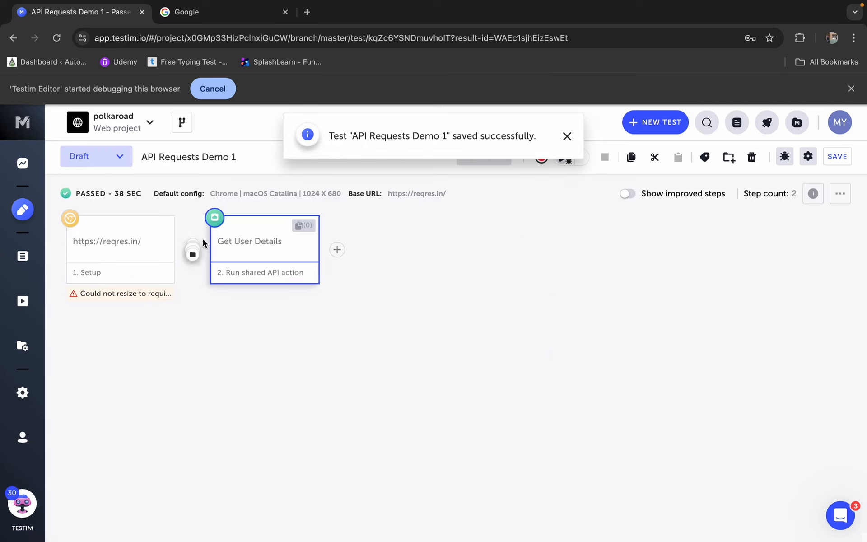
left_click(838, 159)
left_click(424, 382)
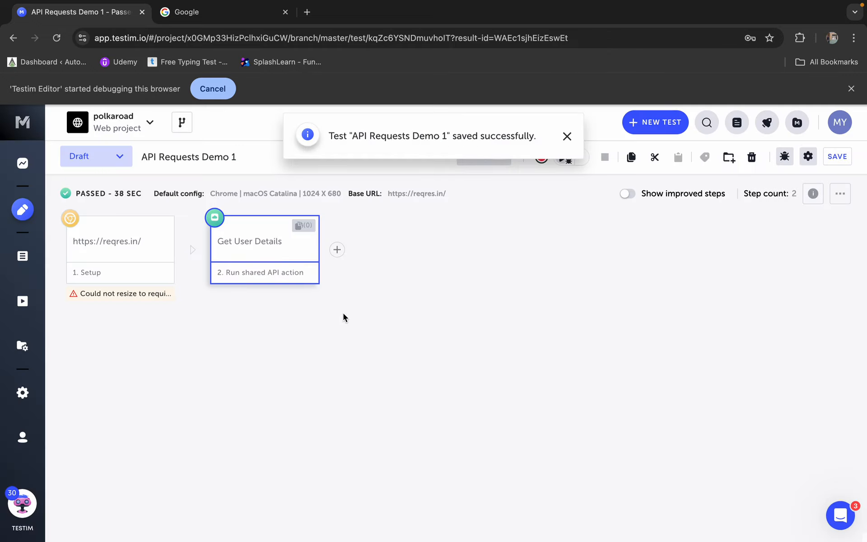
left_click(582, 157)
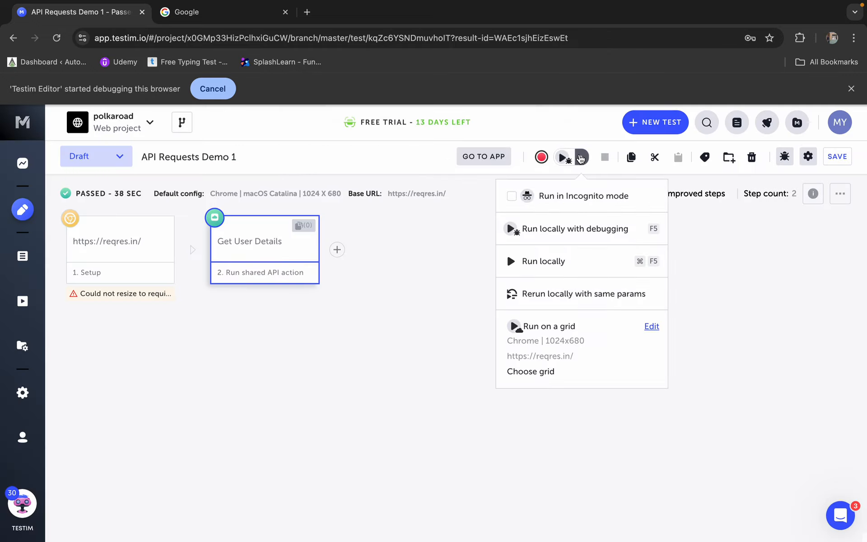
left_click(571, 253)
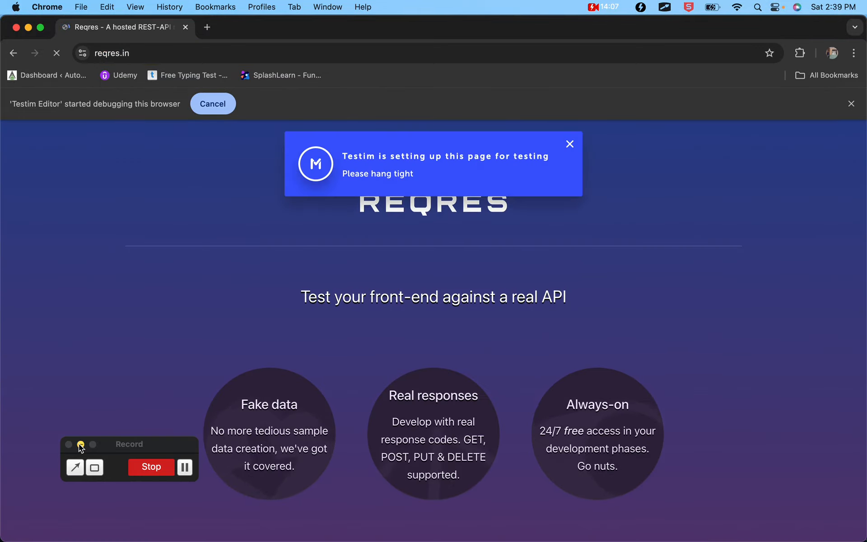
left_click(80, 443)
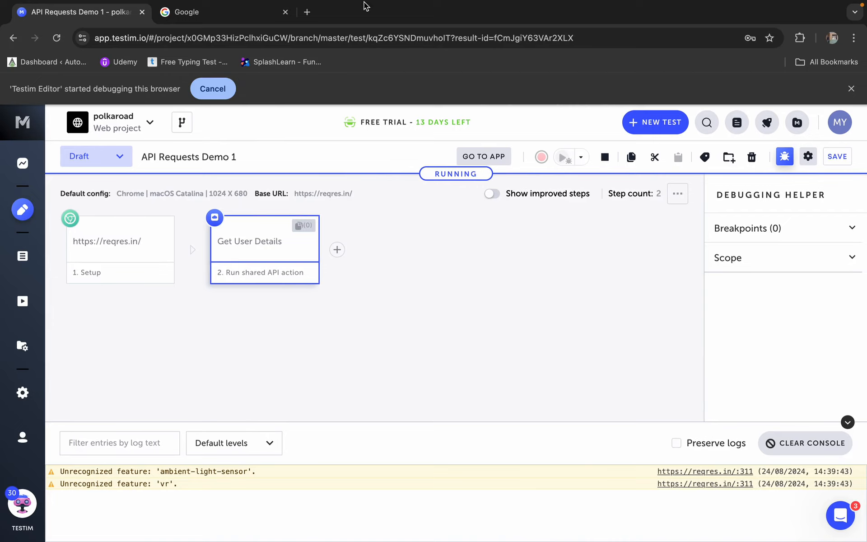
mouse_move(147, 240)
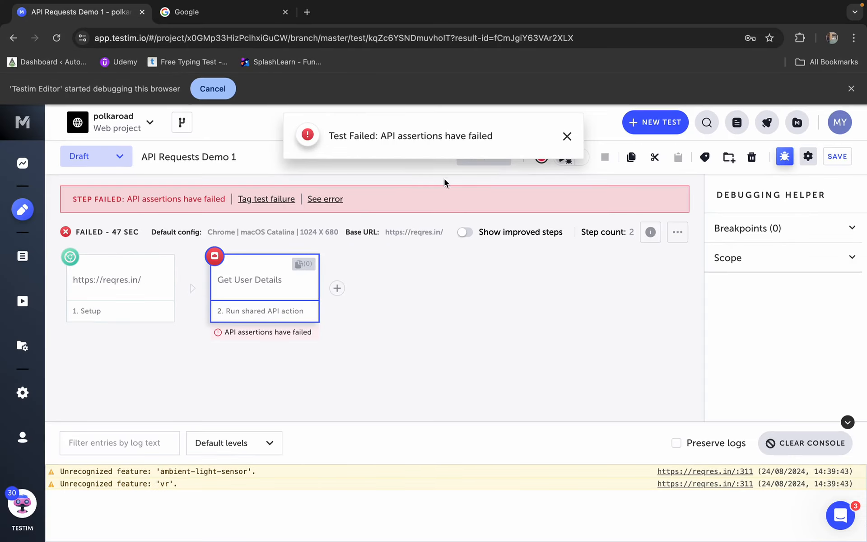
Open the Get User Details step and examine its error and the status code assertion's expected and found values
left_click(260, 291)
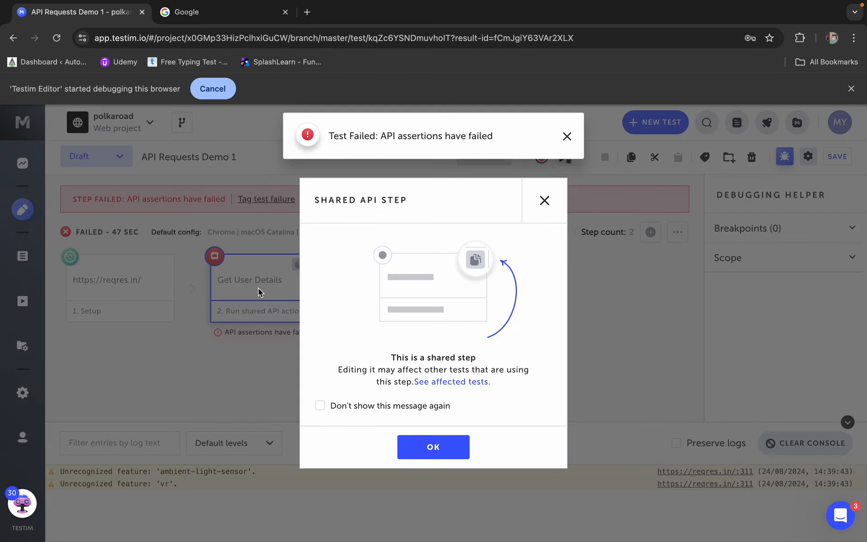
left_click(545, 200)
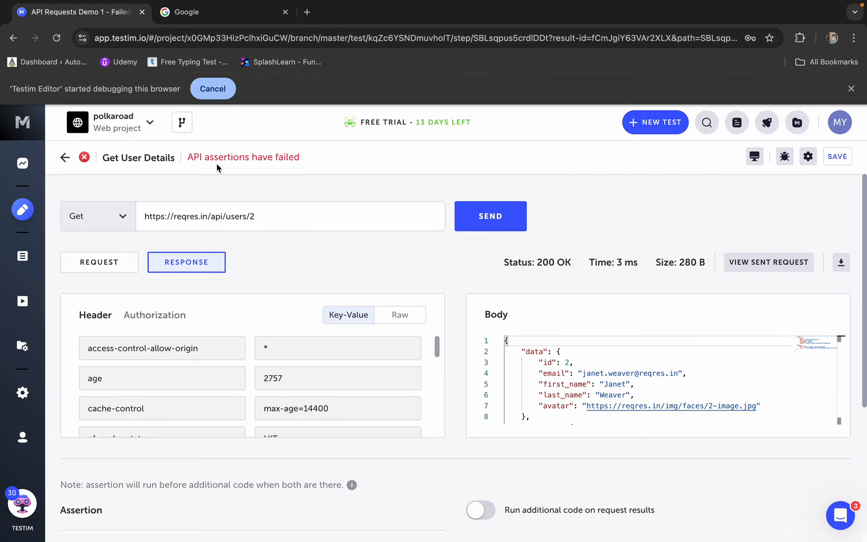
left_click_drag(315, 147, 187, 155)
scroll(253, 287, "down", 5)
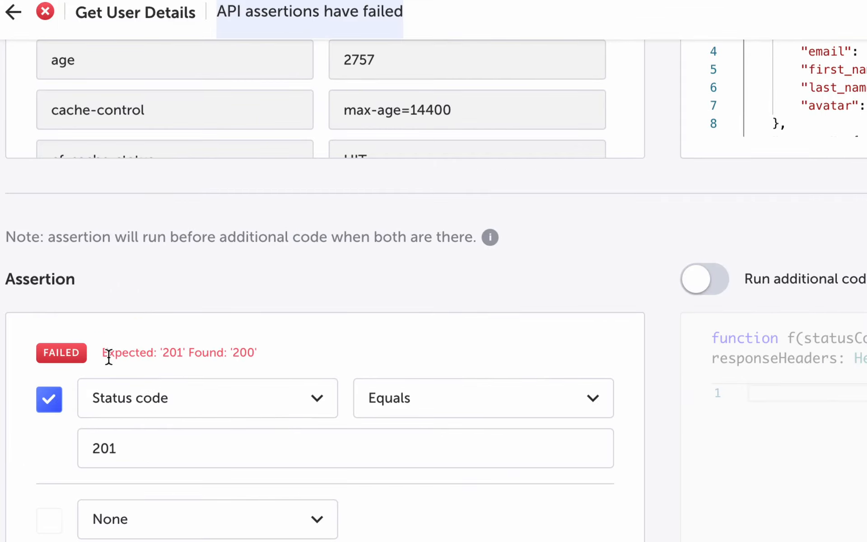
left_click(120, 362)
left_click_drag(105, 353, 248, 352)
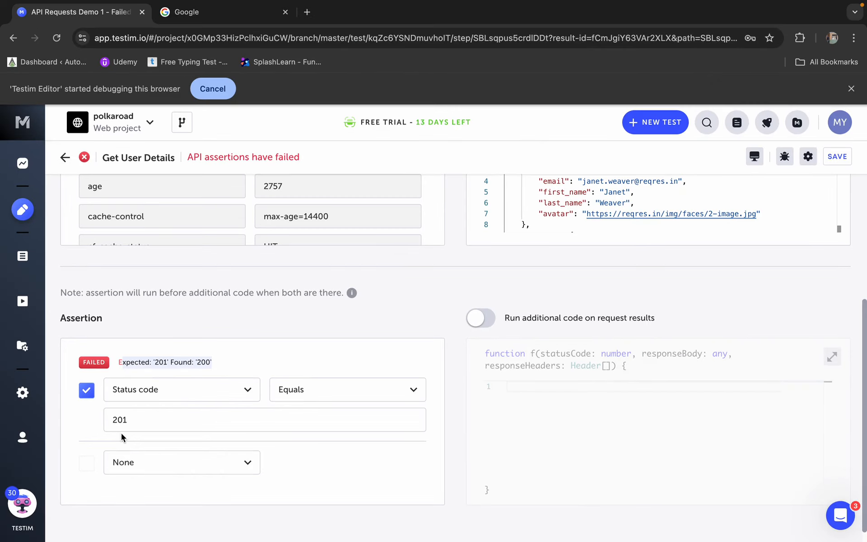
left_click(123, 448)
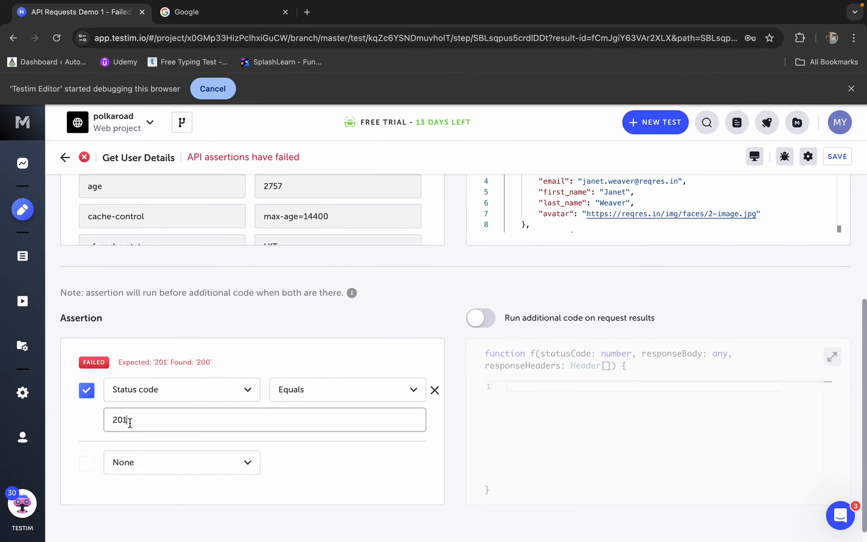
Set the status code assertion's expected value to 200, save the test, and return to the test editor
key("BackSpace")
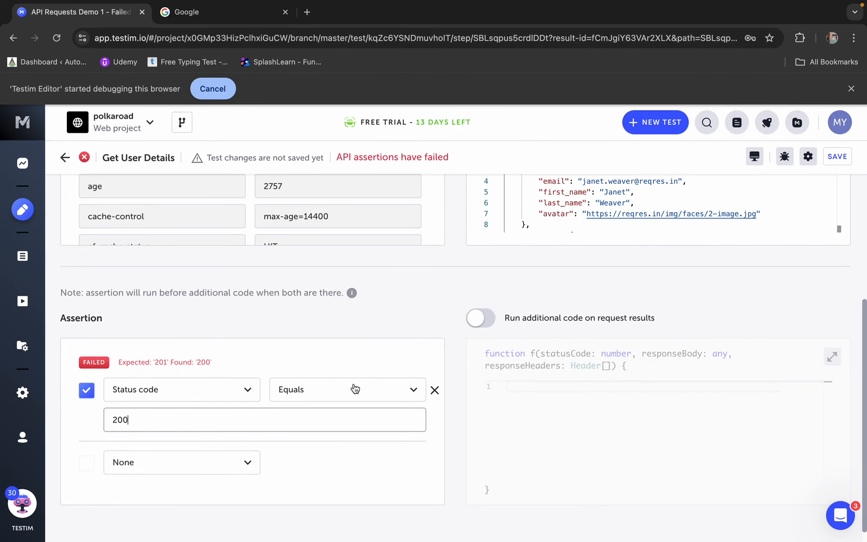
left_click(837, 156)
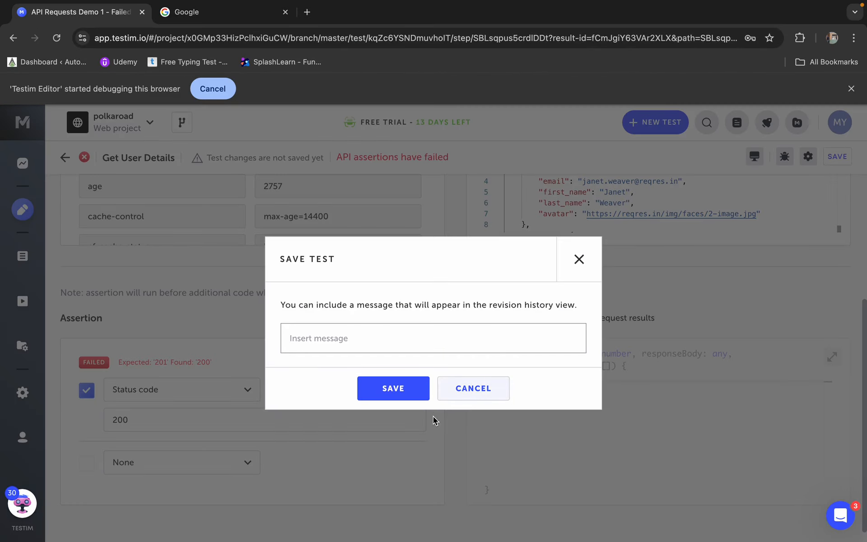
left_click(393, 389)
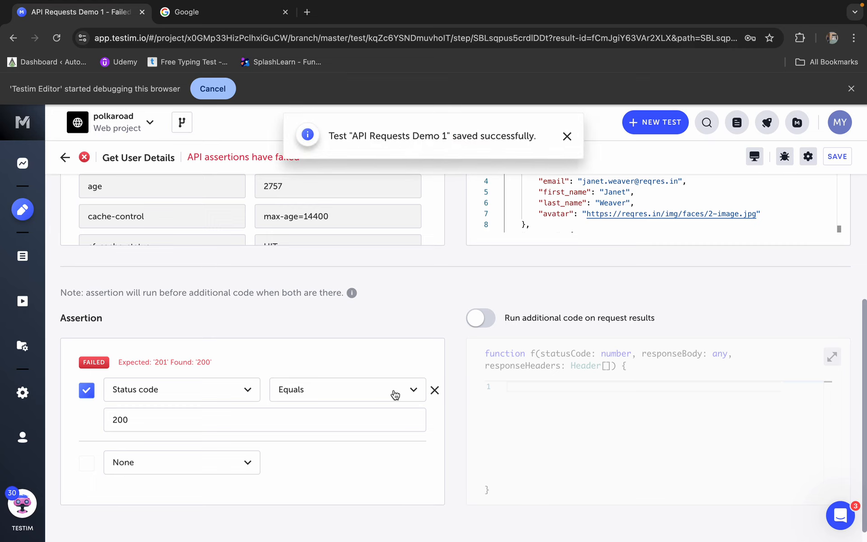
left_click(66, 157)
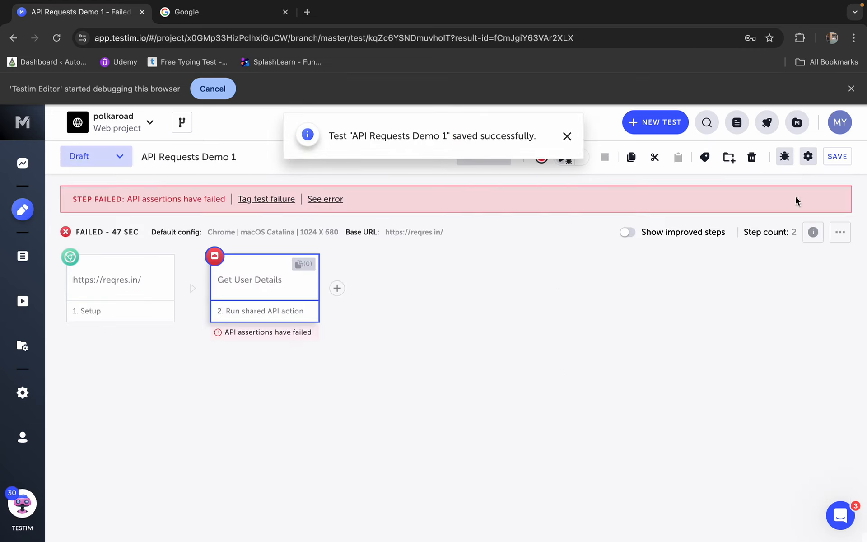
left_click(833, 156)
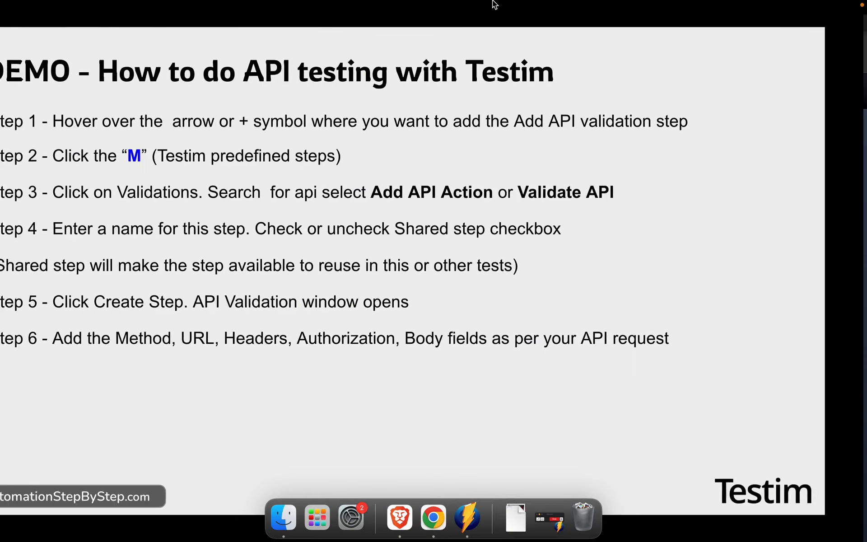
key("Right")
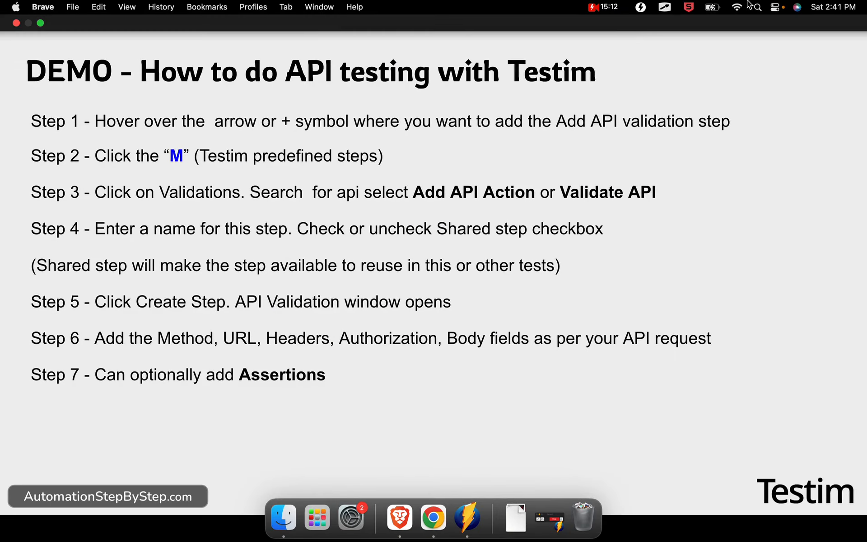
key("Right")
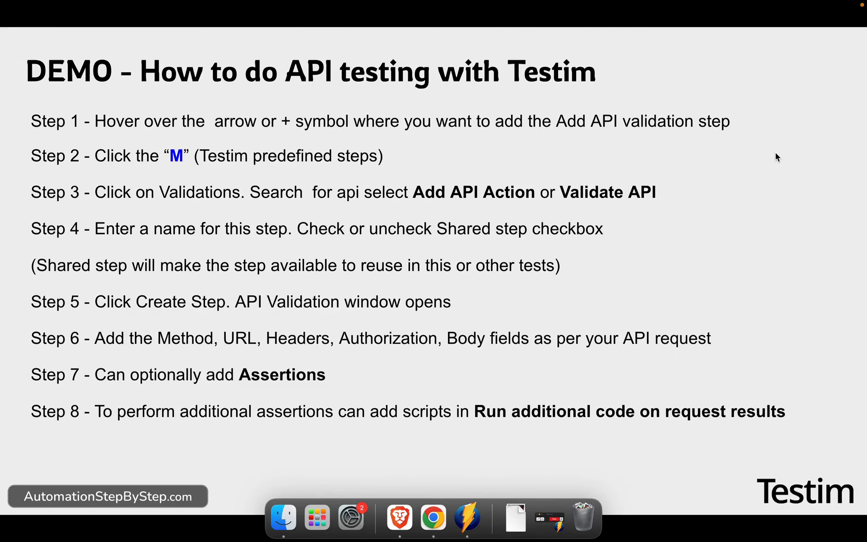
key("ctrl+Up")
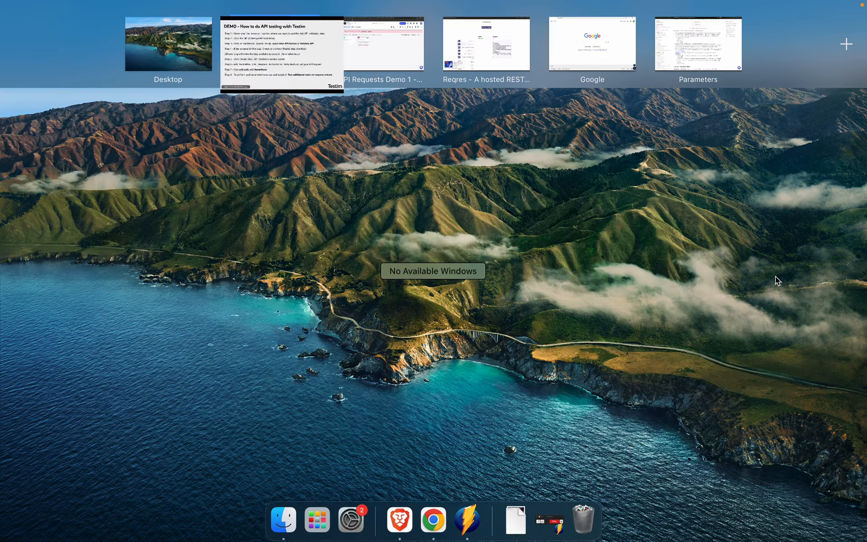
left_click(260, 62)
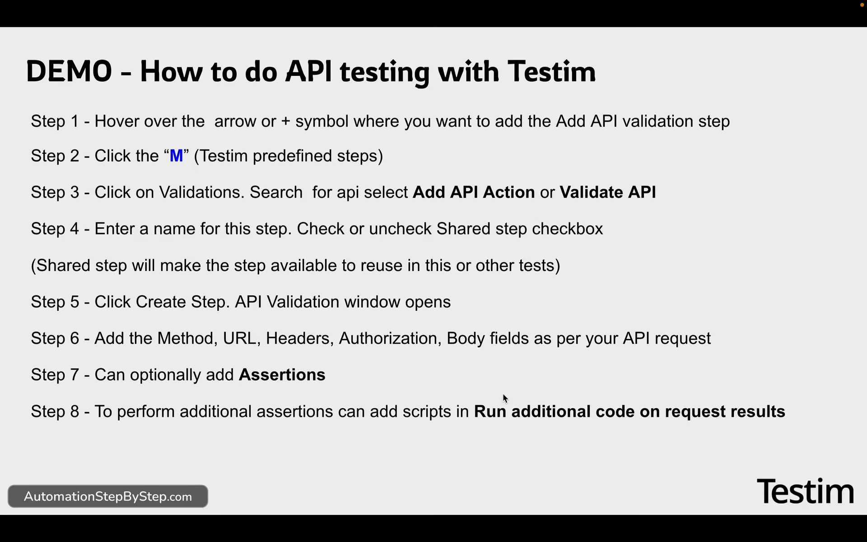
left_click_drag(466, 390, 809, 443)
Return to the Testim editor, open the shared Get User Details step, and enable running additional code on request results
key("ctrl+Right")
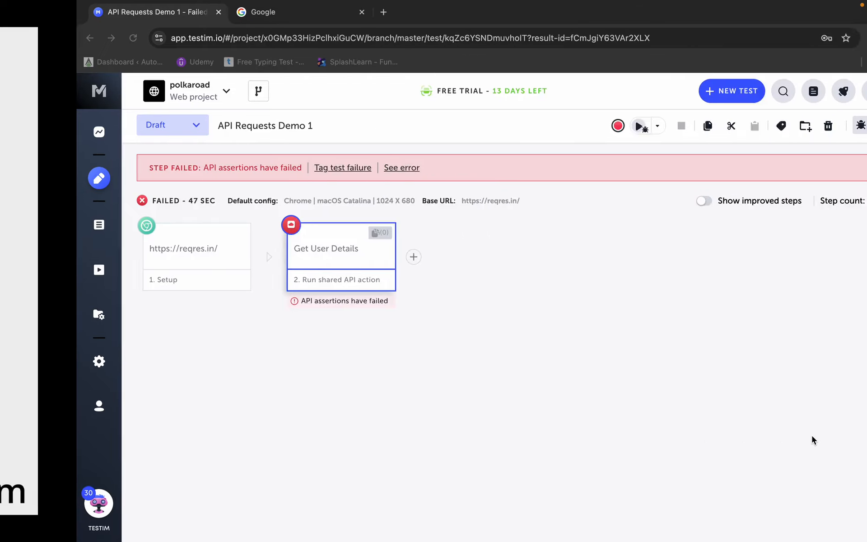
left_click(266, 255)
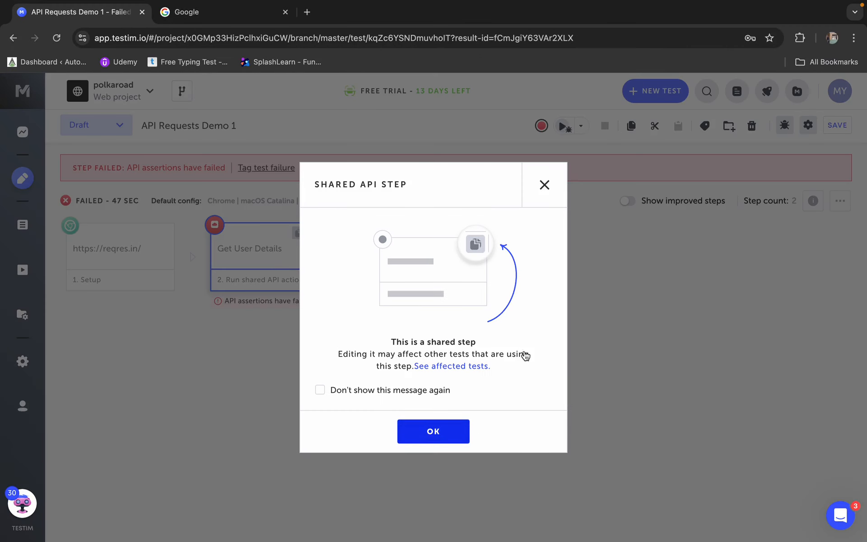
left_click(449, 436)
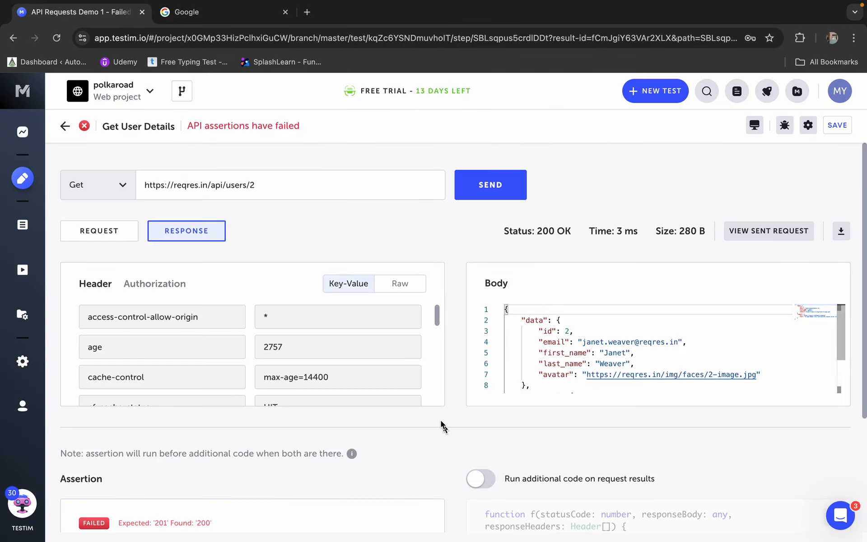
scroll(537, 356, "down", 5)
mouse_move(465, 441)
left_mouse_down()
mouse_move(718, 482)
mouse_move(695, 477)
left_mouse_up()
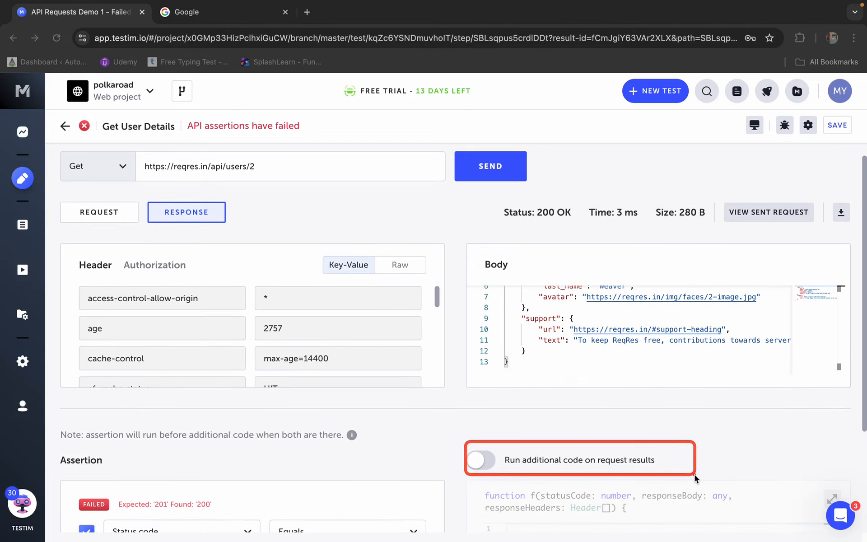
scroll(462, 354, "down", 3)
left_click(478, 390)
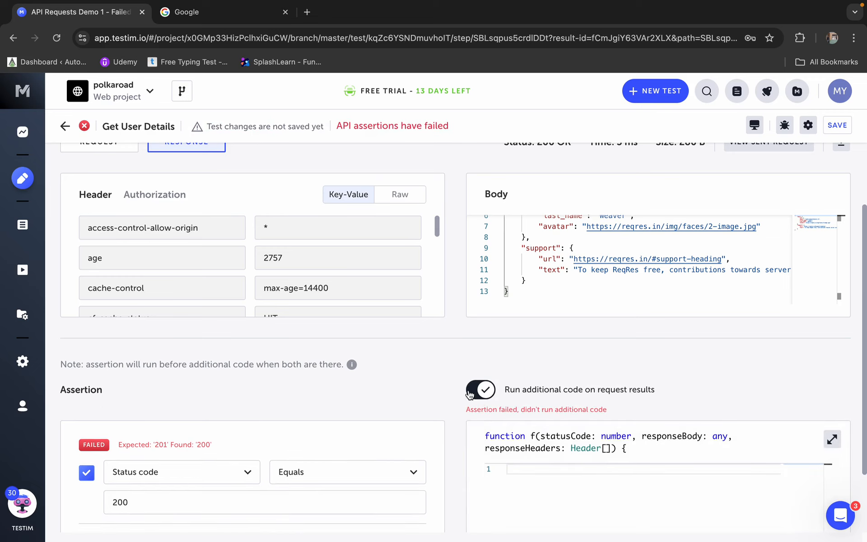
scroll(471, 395, "down", 2)
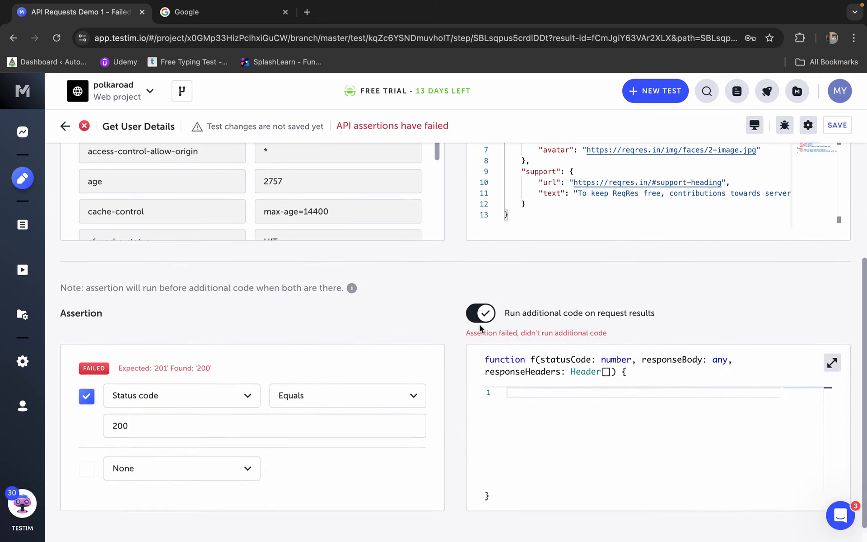
left_click(483, 318)
left_click(488, 318)
Begin an if statement in the additional code with a condition that starts with "responseBody."
left_click(575, 394)
type("if (reques")
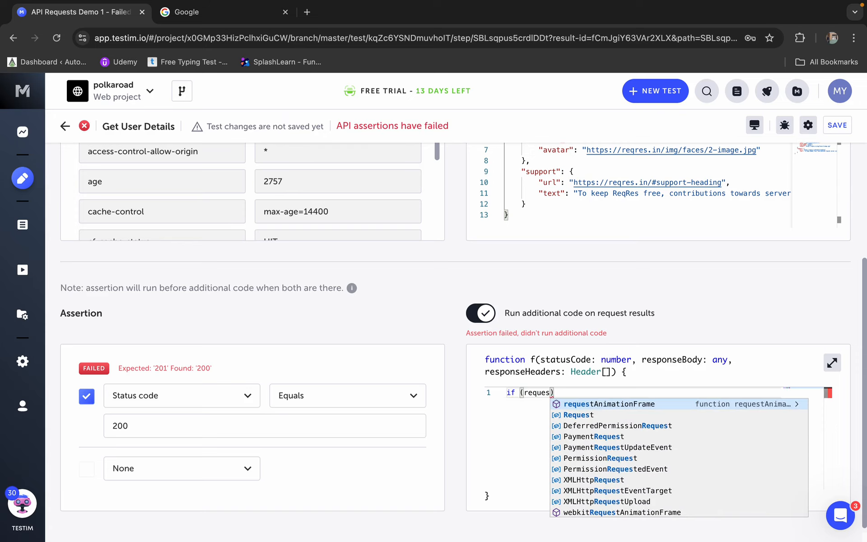
type("tB")
key("BackSpace")
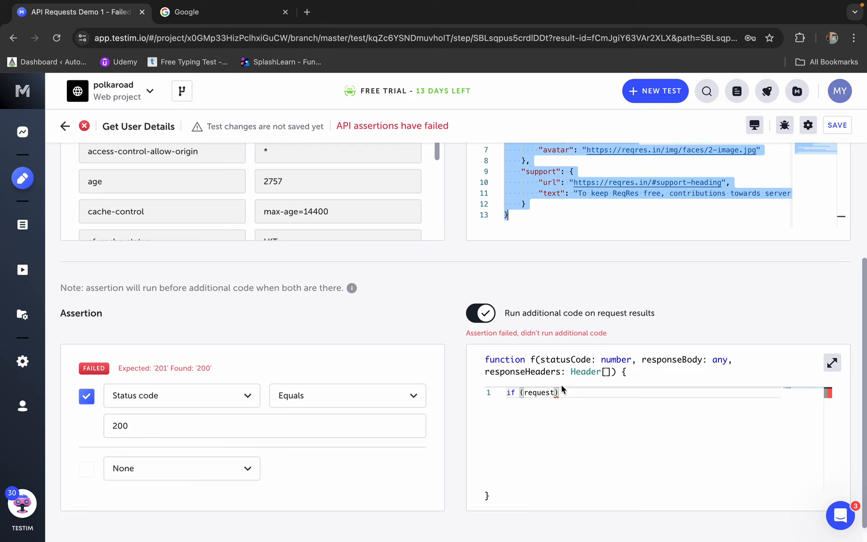
double_click(546, 392)
type("res")
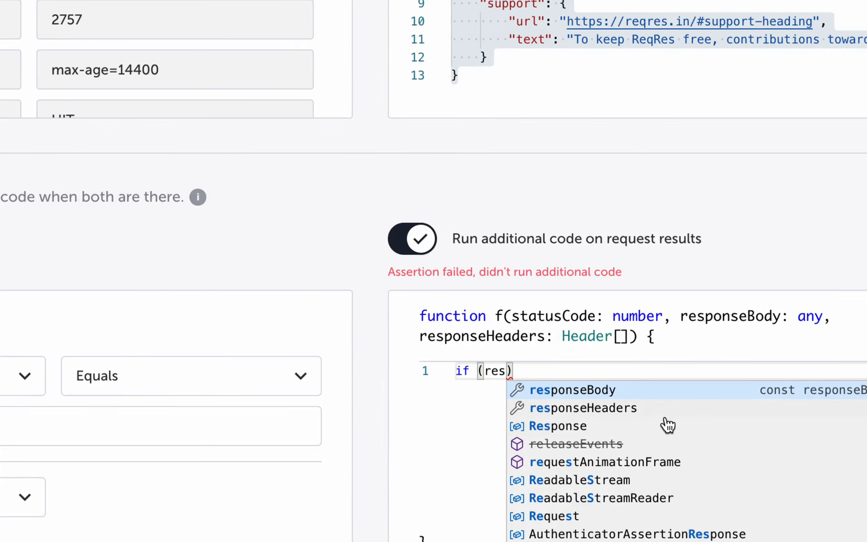
left_click(667, 391)
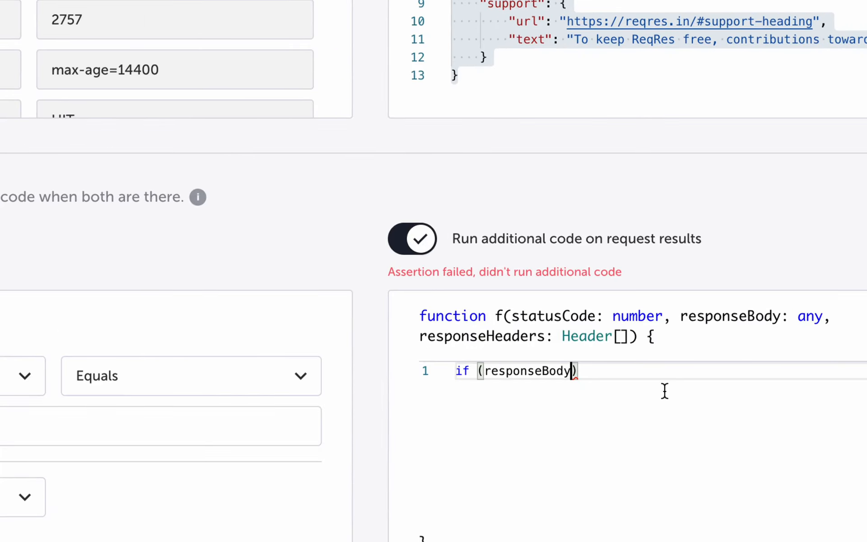
type(".")
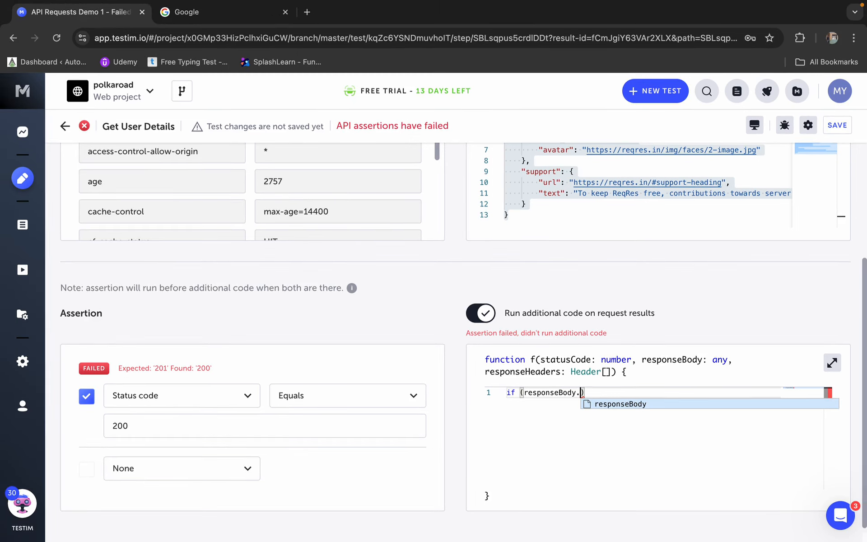
key("Escape")
Examine the response body to find how the first_name field is nested under the data object
left_click(509, 215)
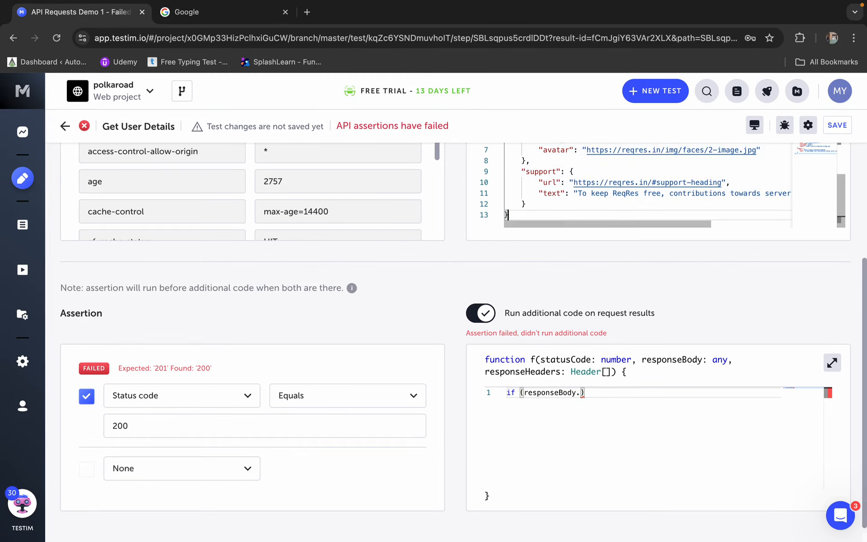
scroll(649, 190, "up", 2)
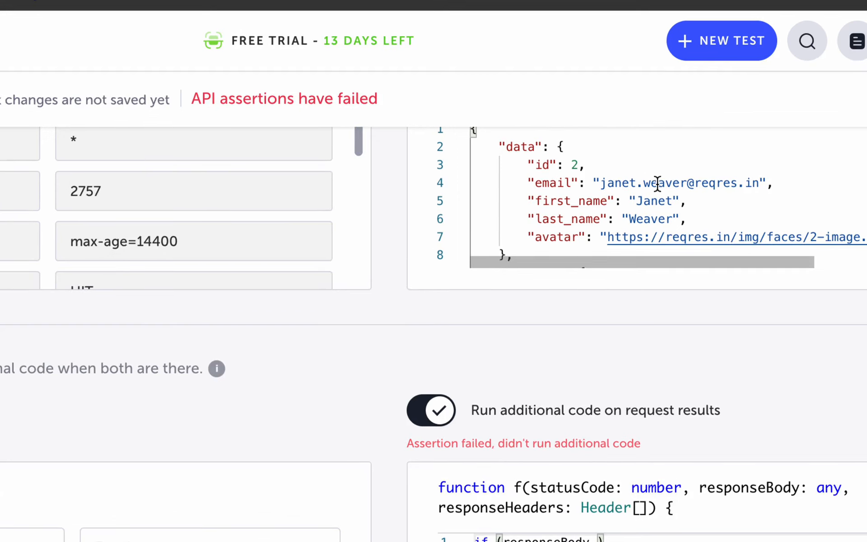
left_click_drag(606, 200, 540, 199)
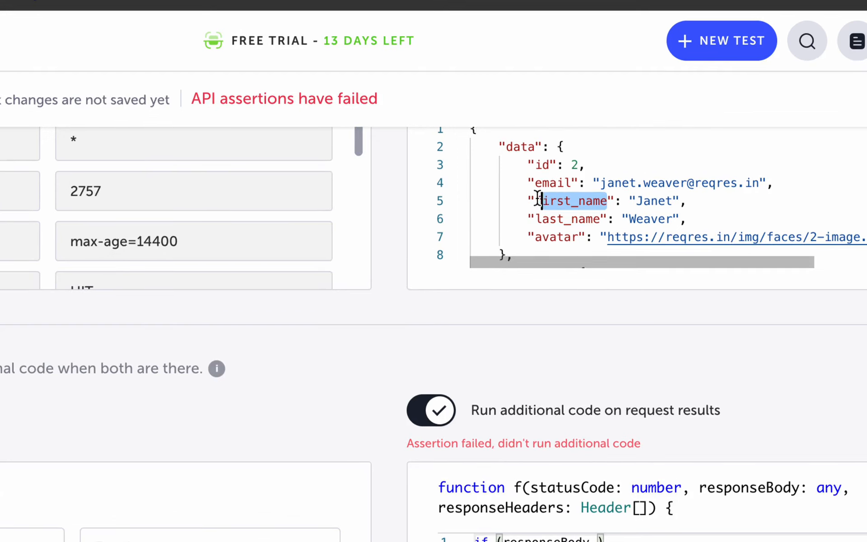
left_click_drag(600, 219, 534, 219)
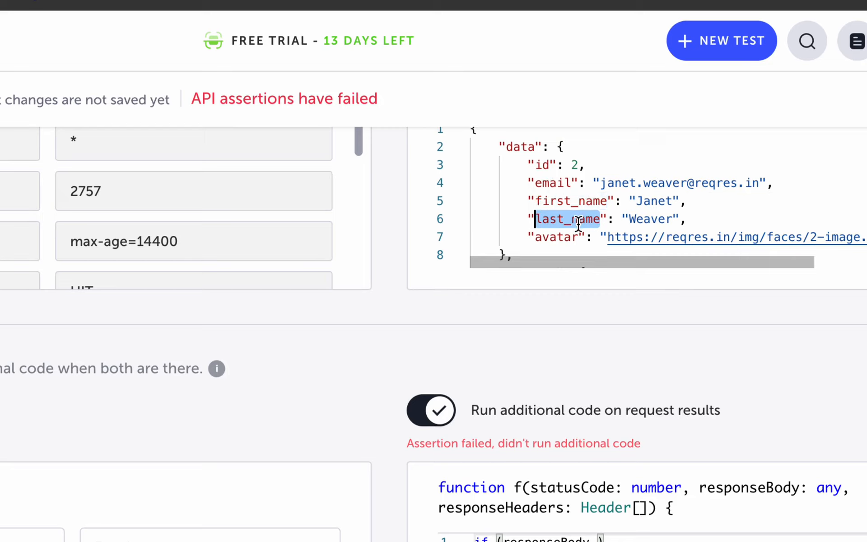
left_click_drag(535, 200, 604, 200)
double_click(646, 199)
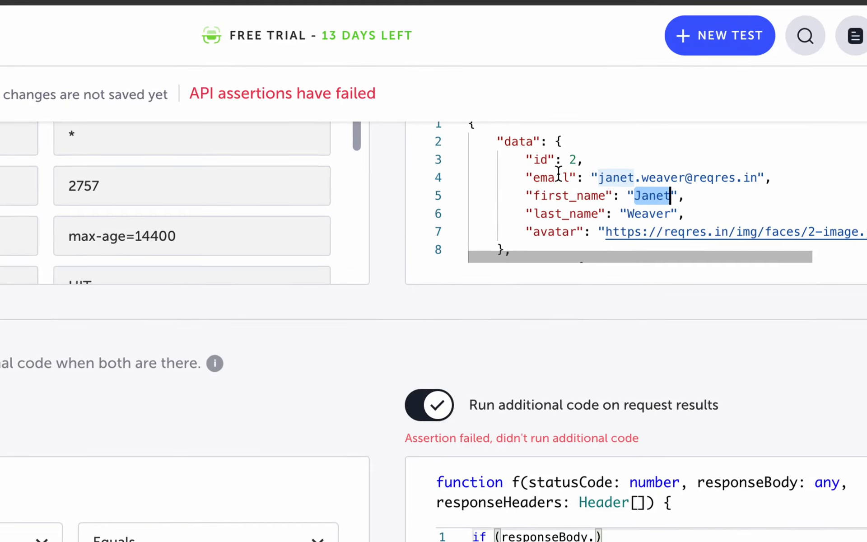
left_click(506, 174)
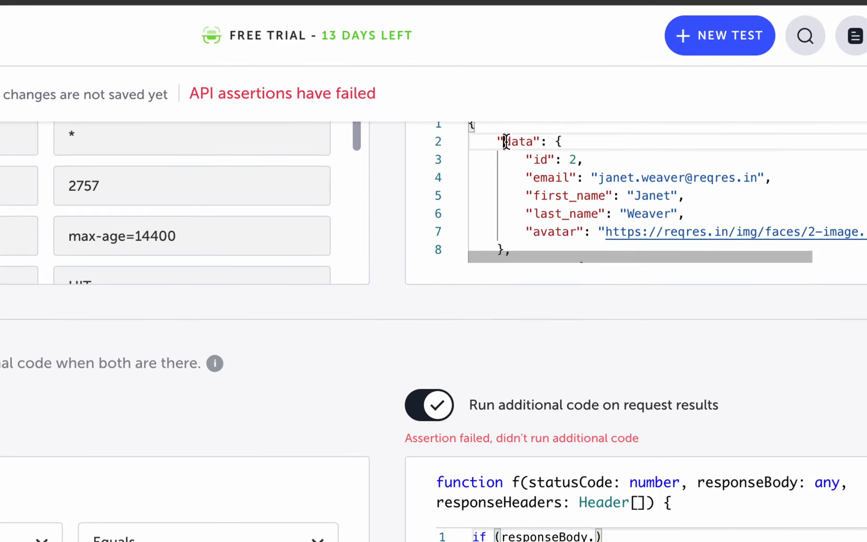
left_click_drag(502, 141, 532, 142)
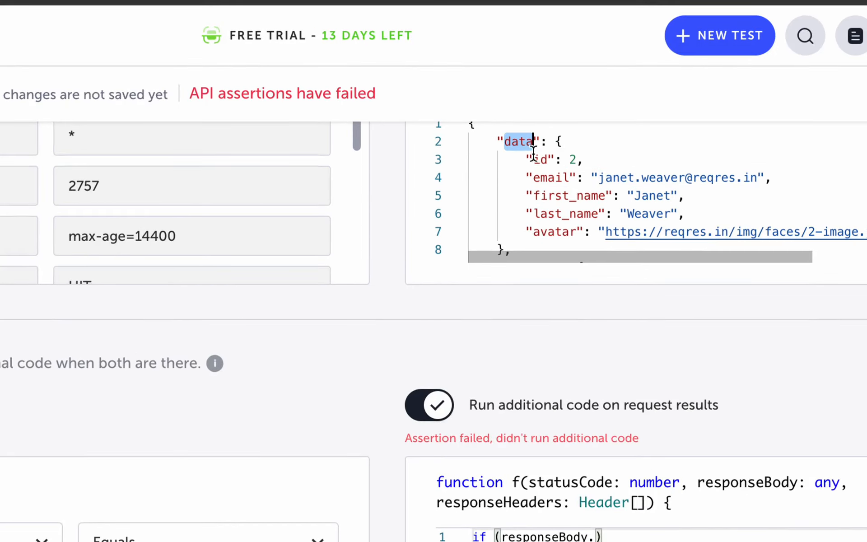
left_click_drag(533, 195, 607, 195)
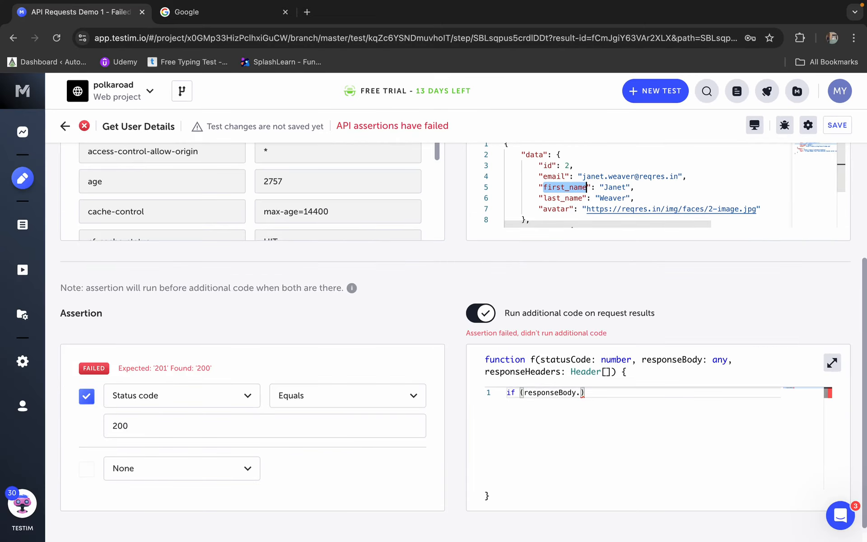
Extend the if condition in the additional code to responseBody.data.first_name
left_click(594, 537)
type("data")
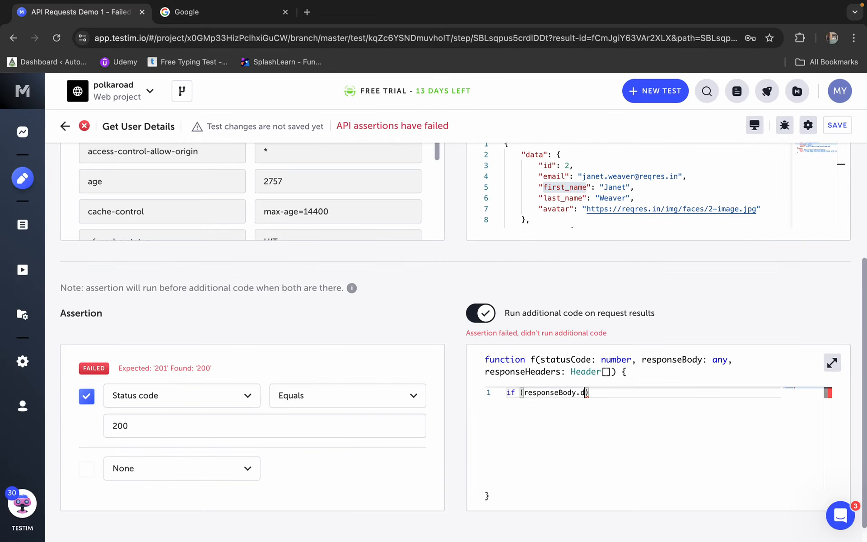
type(".")
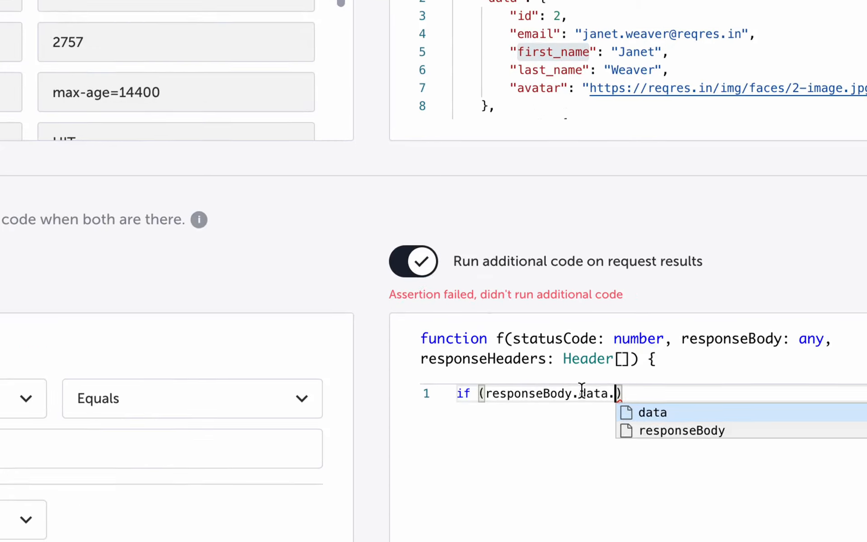
type("first_name")
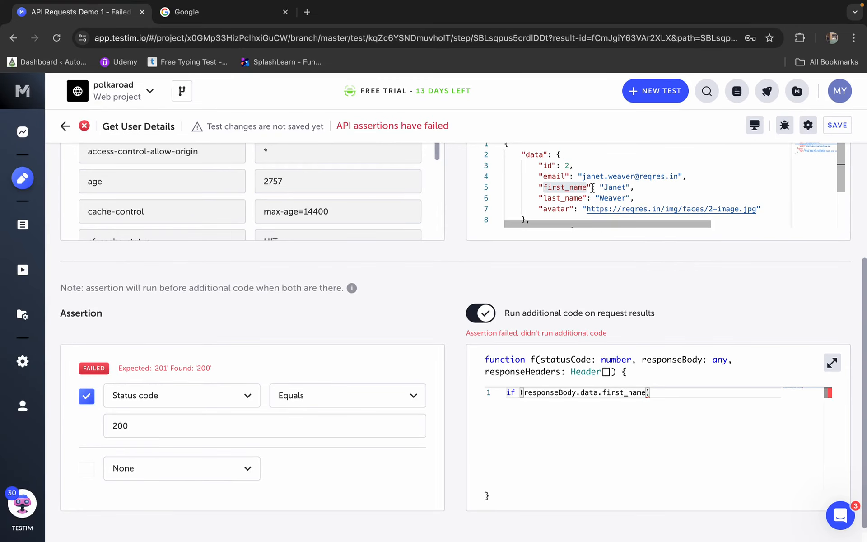
Copy the entire JSON response body from the API step and switch to the reqres.in browser window
left_click(569, 187)
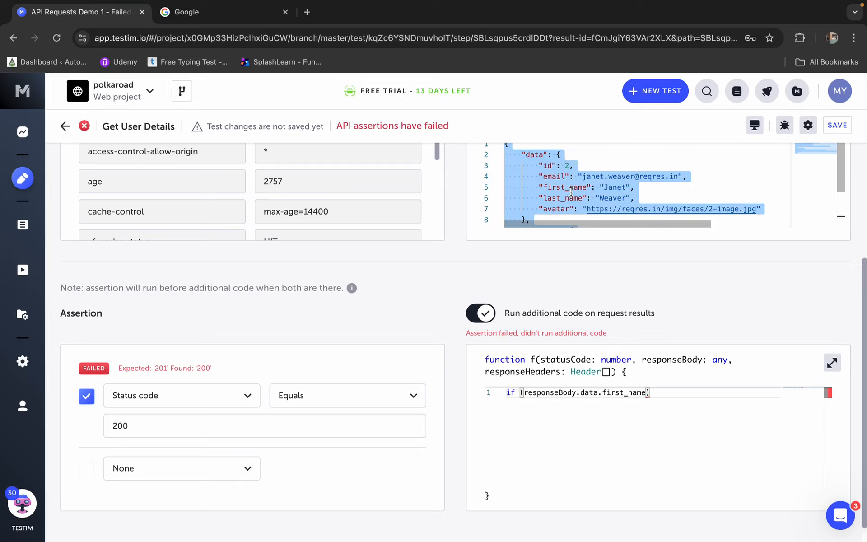
key("ctrl+Right")
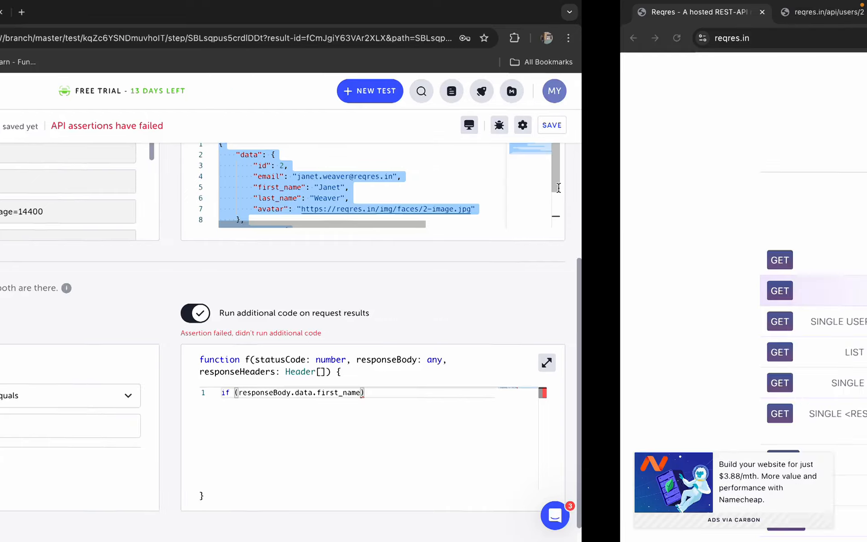
key("super+l")
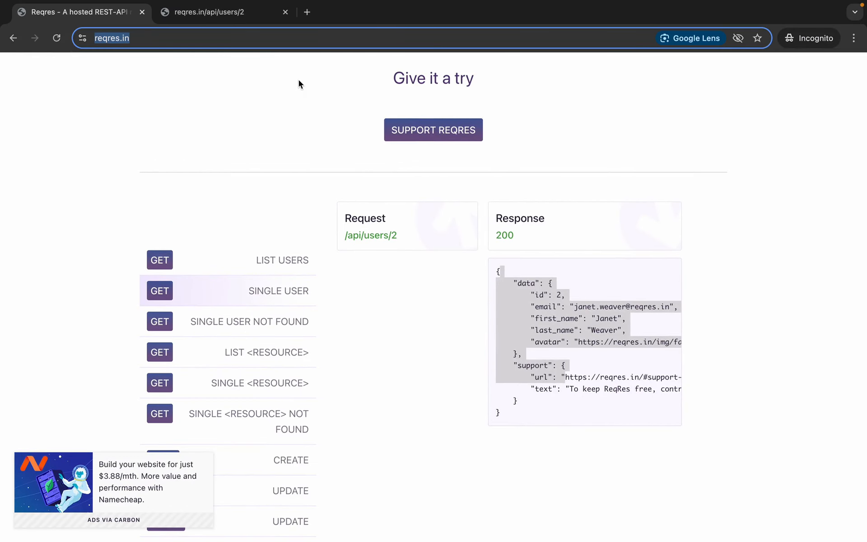
Search the web for "json path finder" in a new tab and open the JSON Path Finder site
left_click(308, 13)
type("json ")
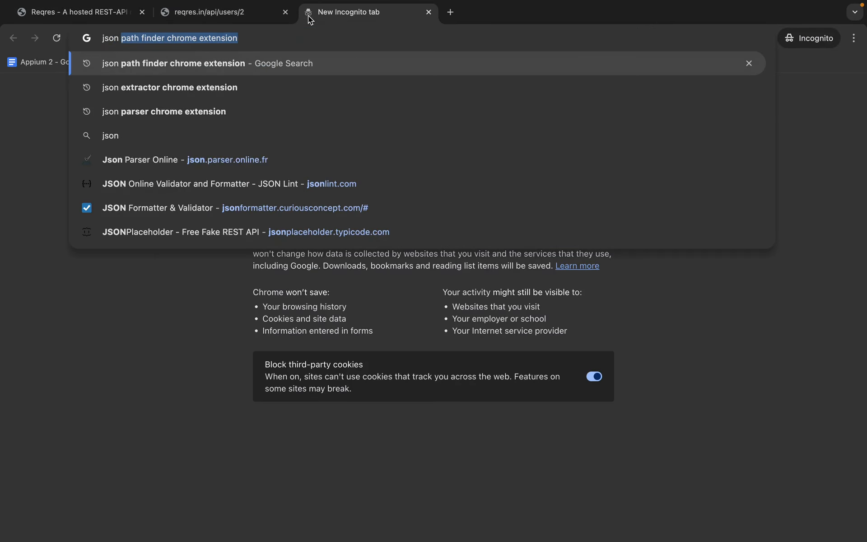
type("path finder")
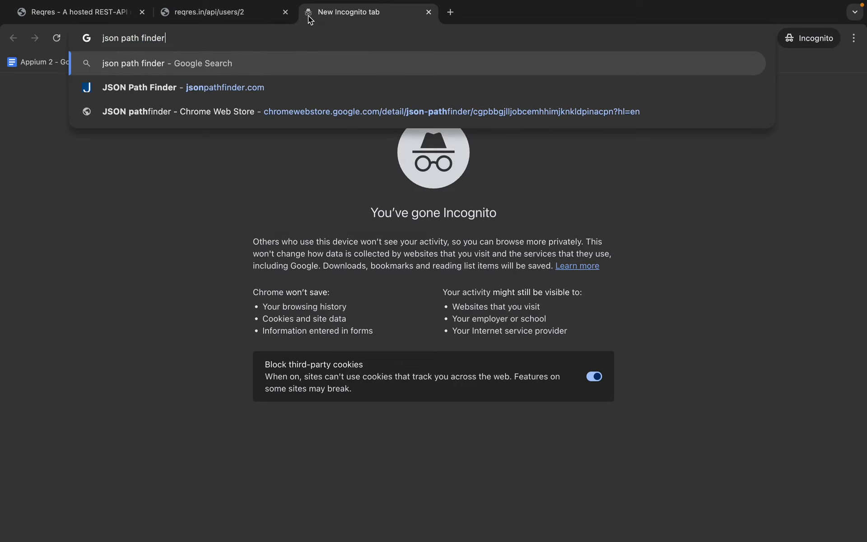
key("Return")
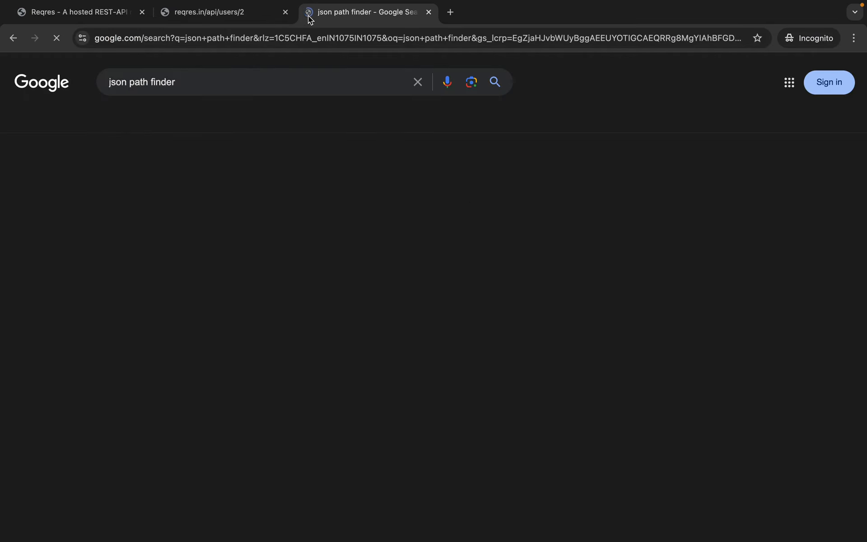
left_click(179, 190, "super")
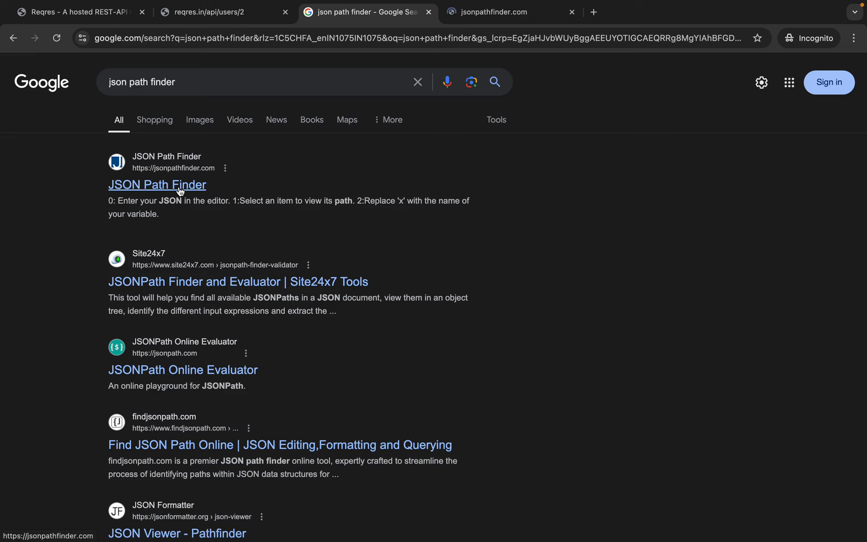
left_click(511, 14)
Replace the default instructions JSON in JSON Path Finder with the copied response body
left_click(154, 224)
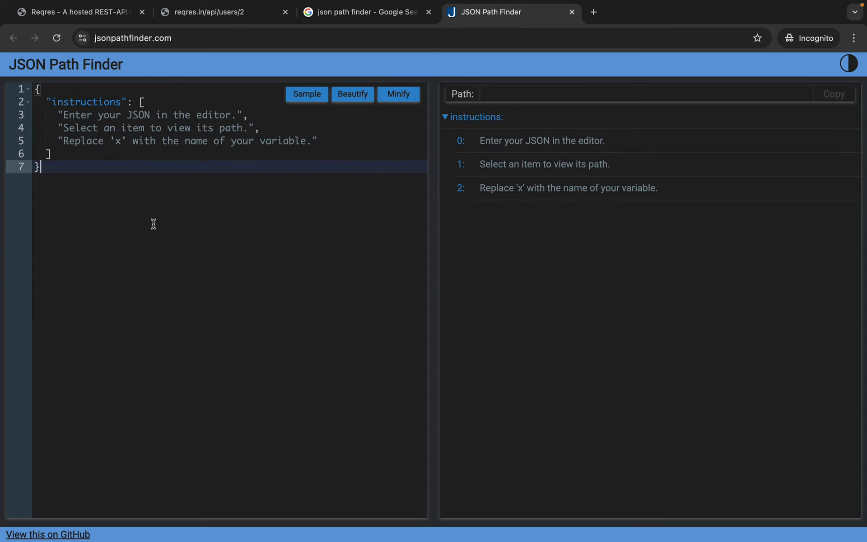
key("super+a")
key("super+v")
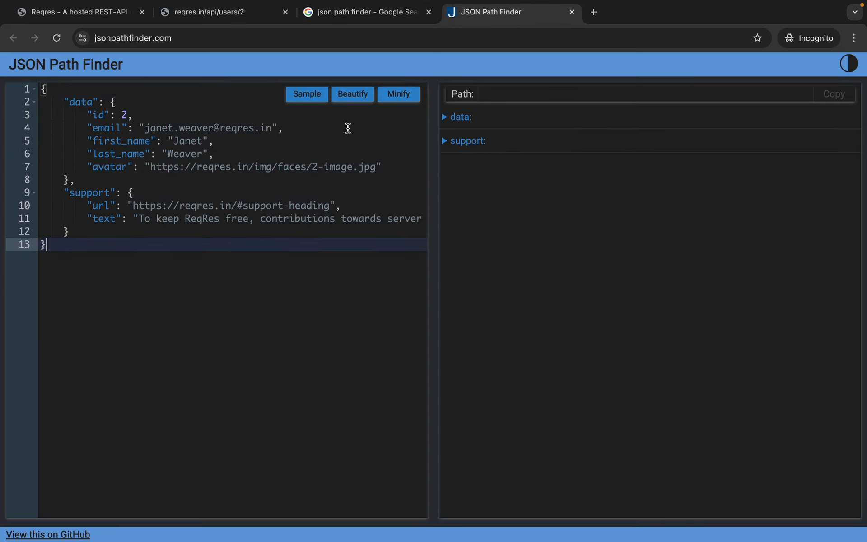
Expand the data object and look up the path of its first_name field
left_click(445, 117)
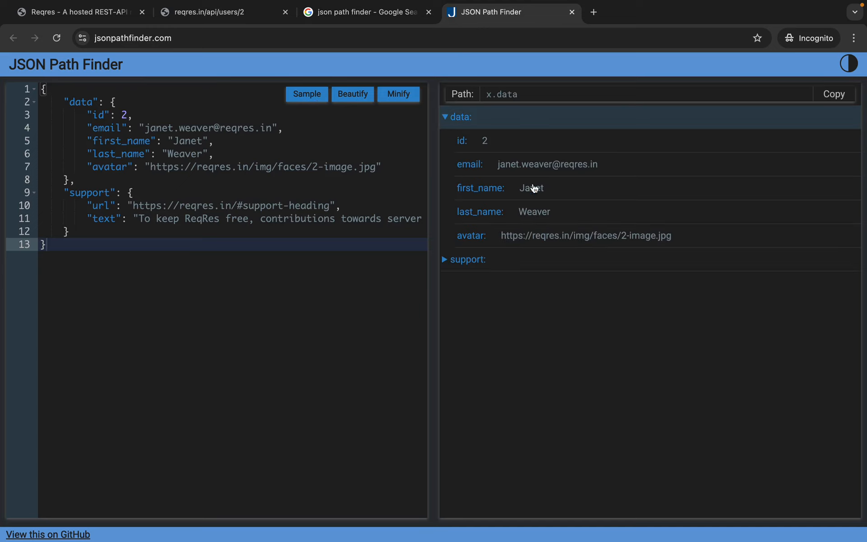
left_click(523, 193)
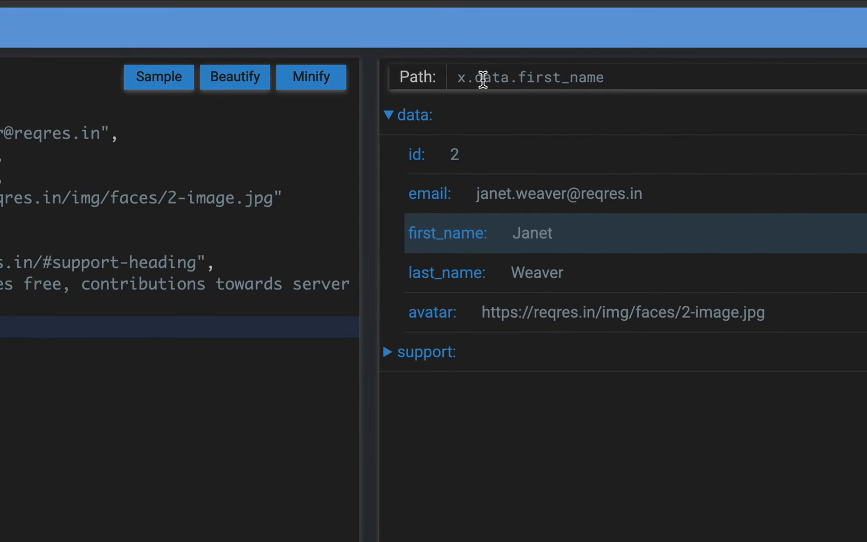
left_click(476, 77)
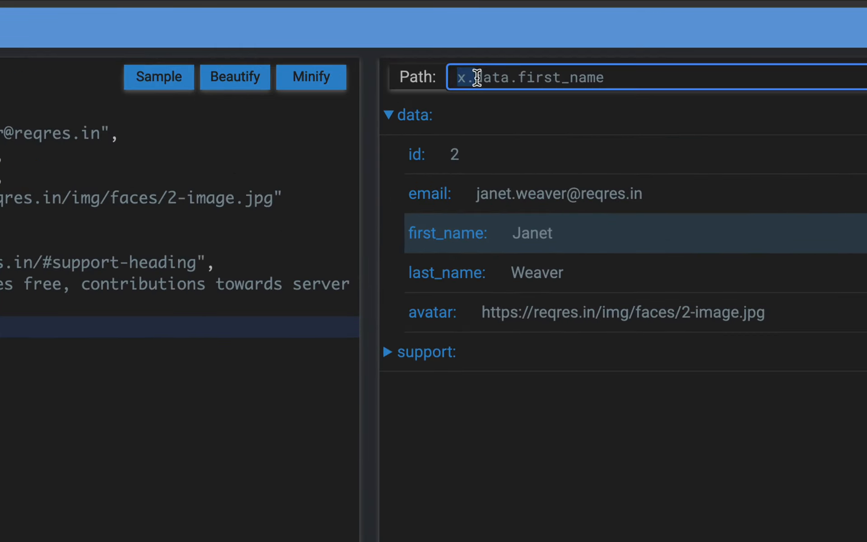
left_click_drag(477, 76, 616, 76)
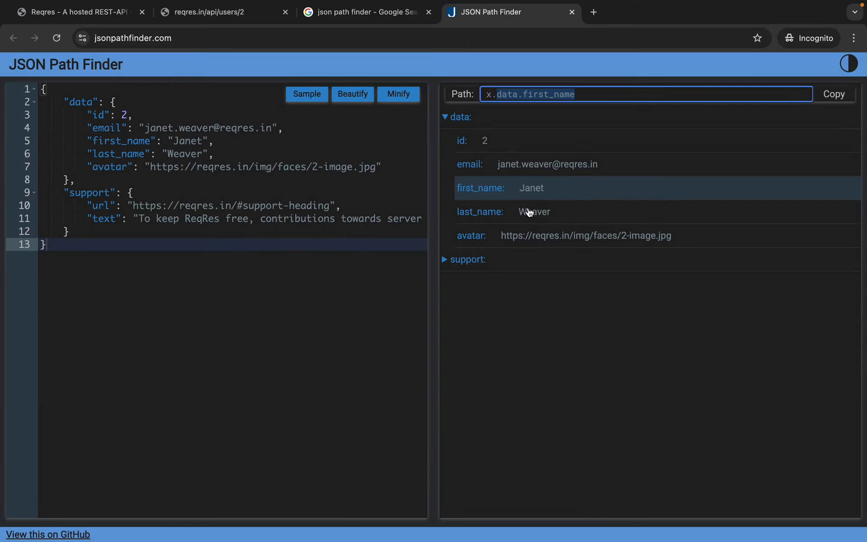
left_click(526, 189)
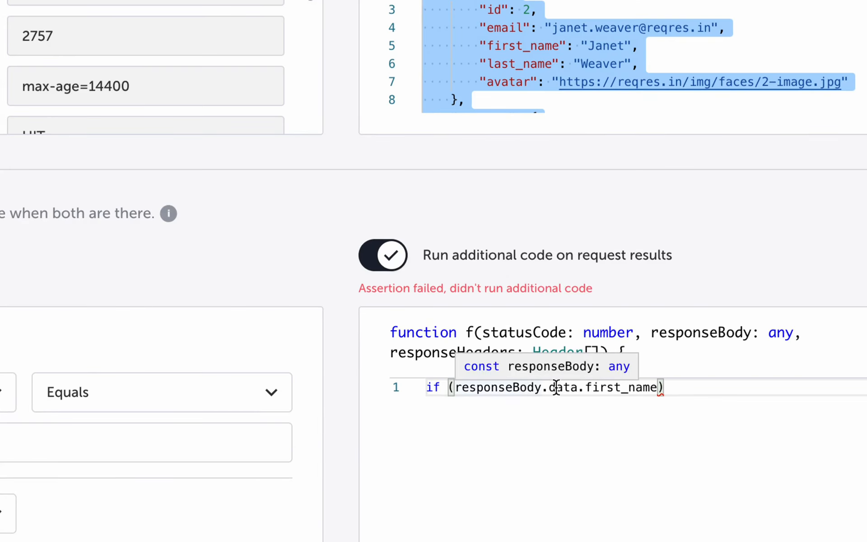
Return to the Testim additional code, compare first_name using == with the returned user's first name, and add "true;" on the following line
left_click(659, 387)
type("== \"Janet\"")
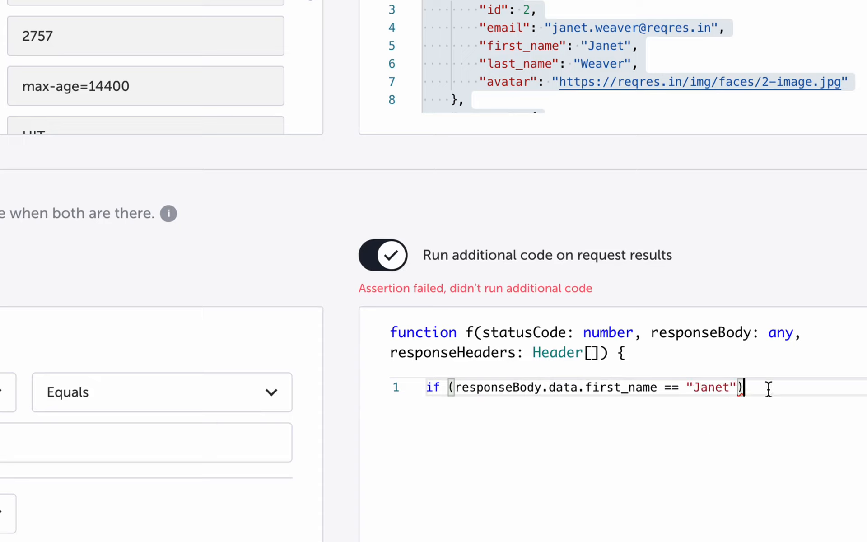
key("Return")
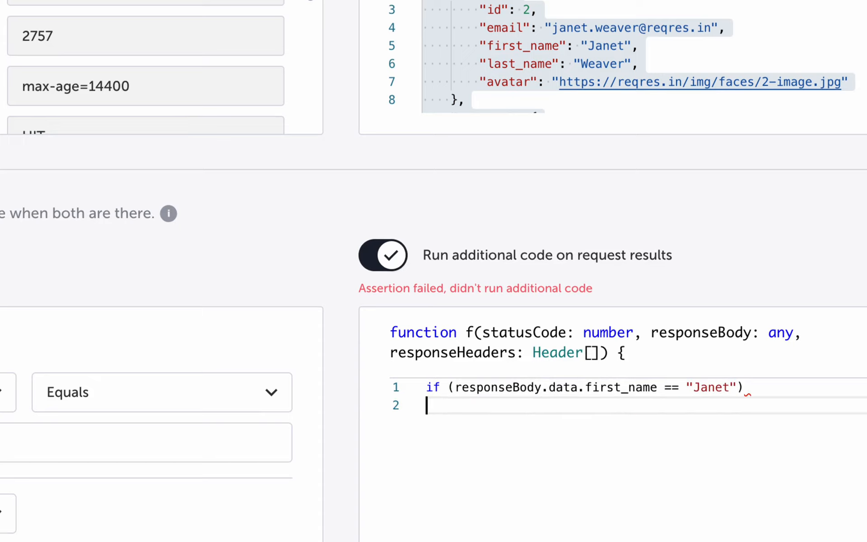
type("true;")
key("Return")
Add a "throw new Error" statement on the third line of the additional code
type("throw ")
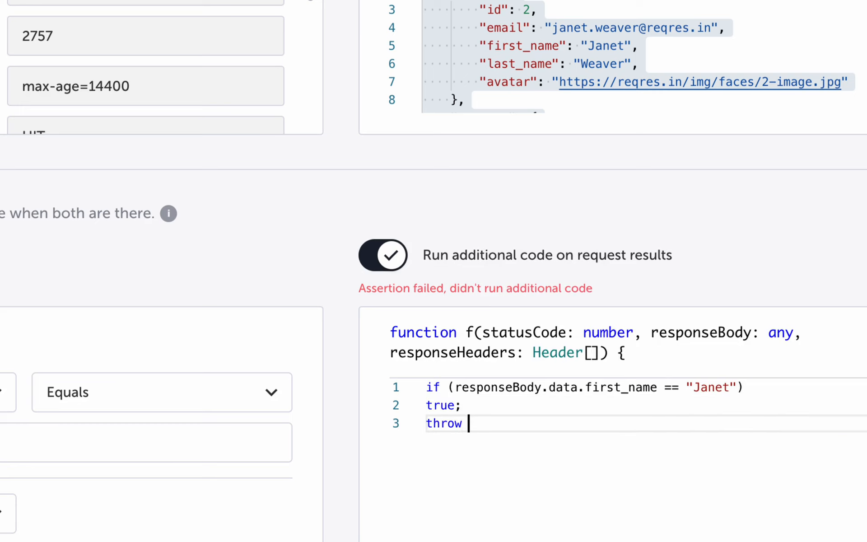
type("new Exce")
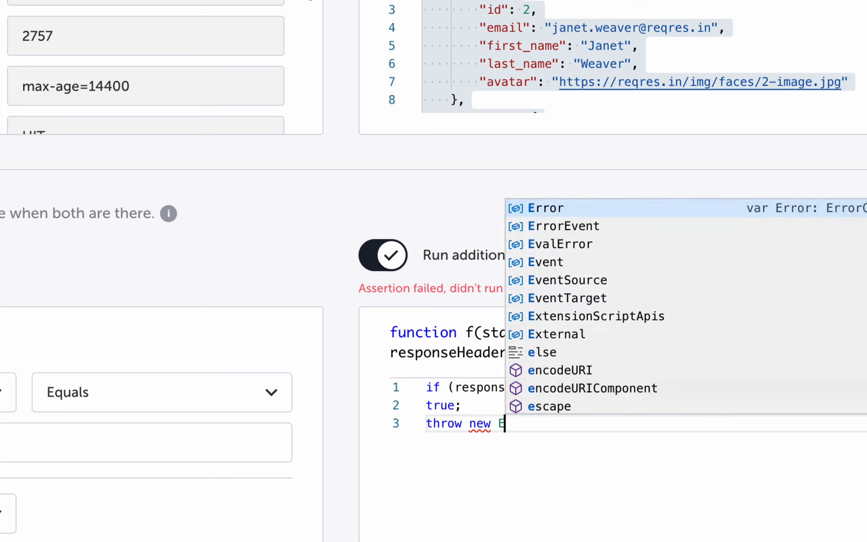
key("BackSpace")
key("BackSpace")
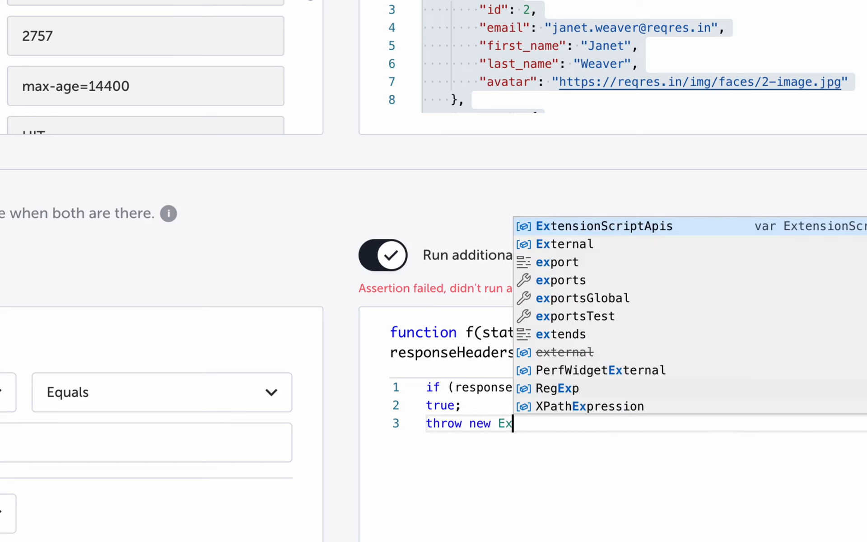
key("BackSpace")
key("BackSpace")
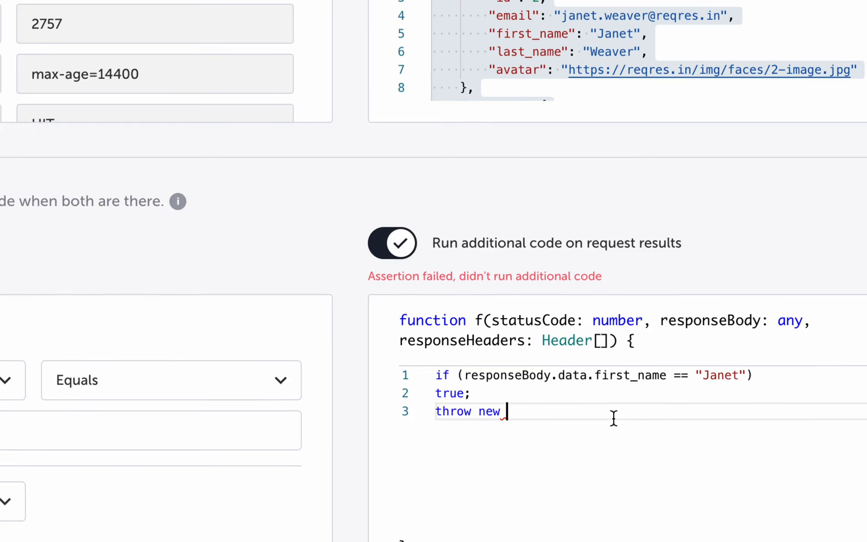
type("Error")
key("Escape")
Give the thrown error the message "FAILED. Name is not" followed by the expected first name
type("(\"Fai")
key("BackSpace")
key("BackSpace")
type("AILED. NAME")
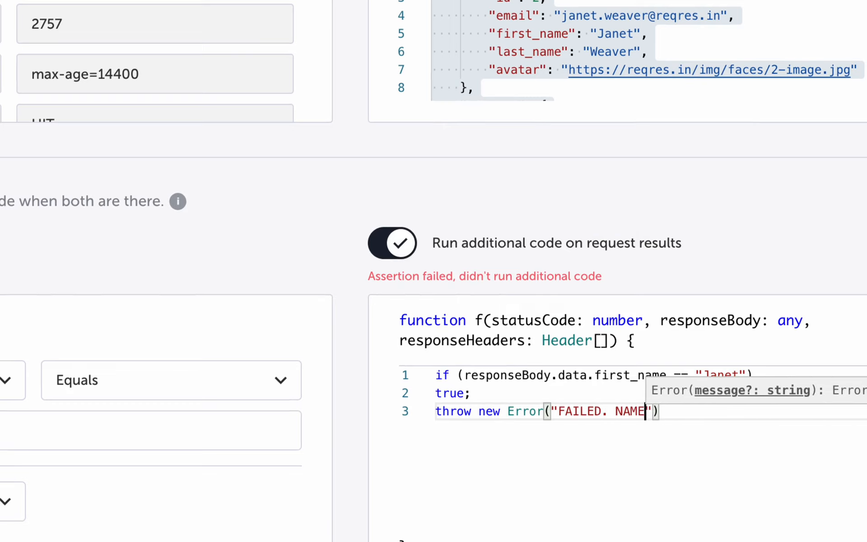
key("BackSpace")
key("BackSpace")
key("BackSpace")
type("name")
key("BackSpace")
key("BackSpace")
key("BackSpace")
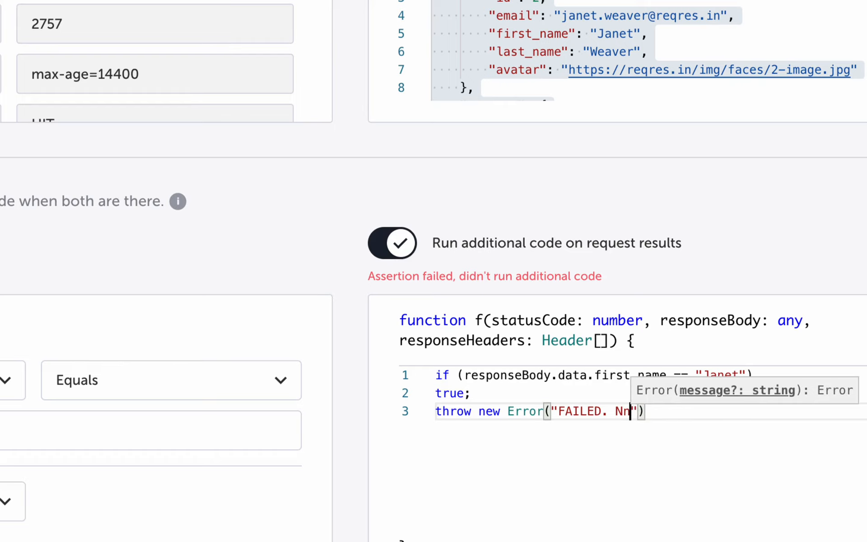
key("BackSpace")
type("ame is not Janet")
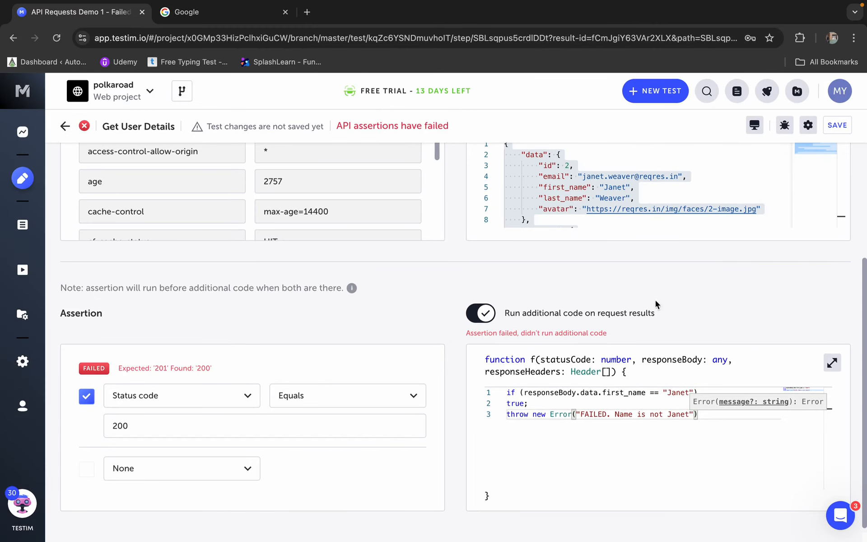
left_click(671, 441)
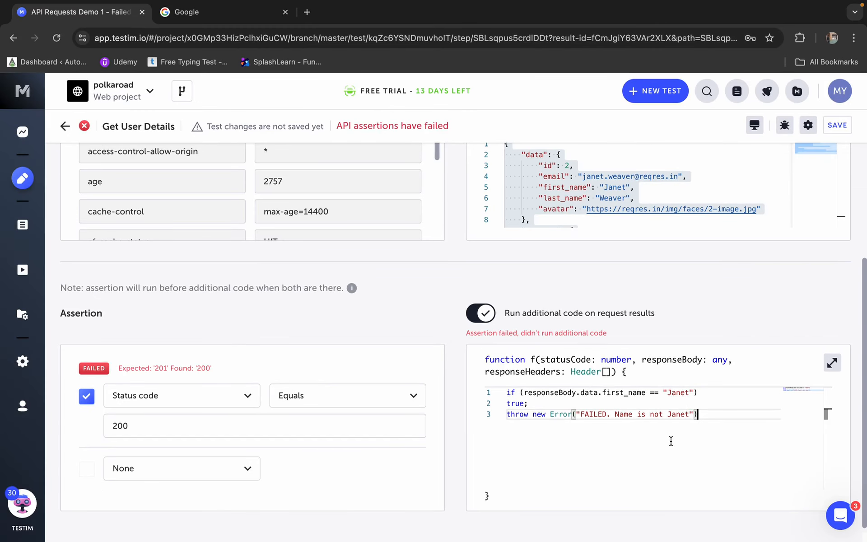
Indent the "true;" line beneath the if condition and save the shared step changes
left_click(516, 402)
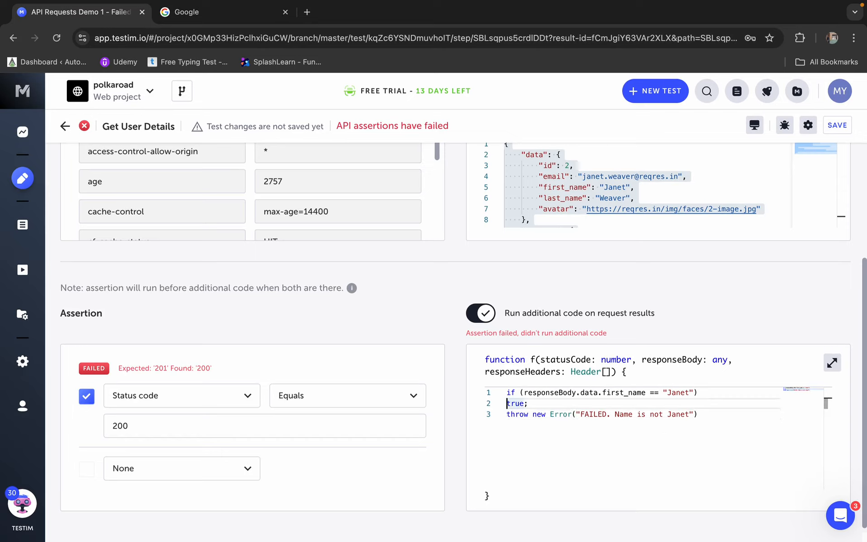
key("Tab")
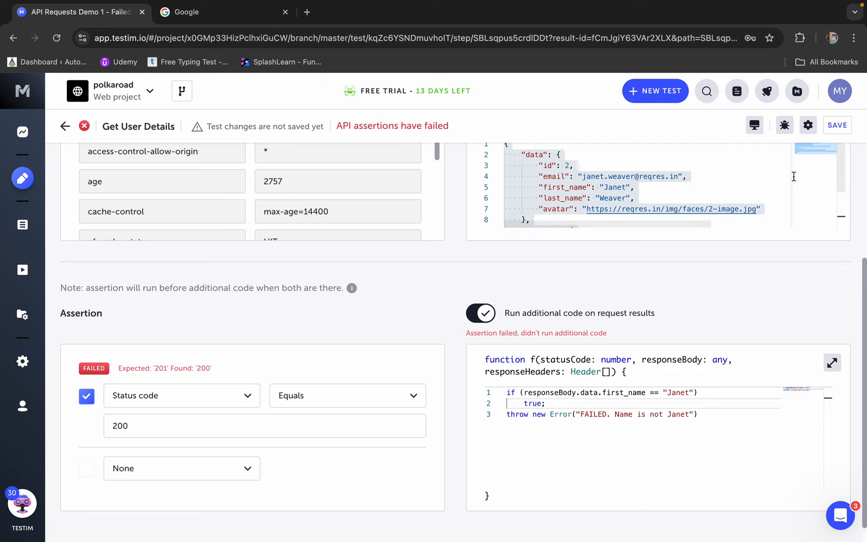
left_click(838, 126)
left_click(396, 370)
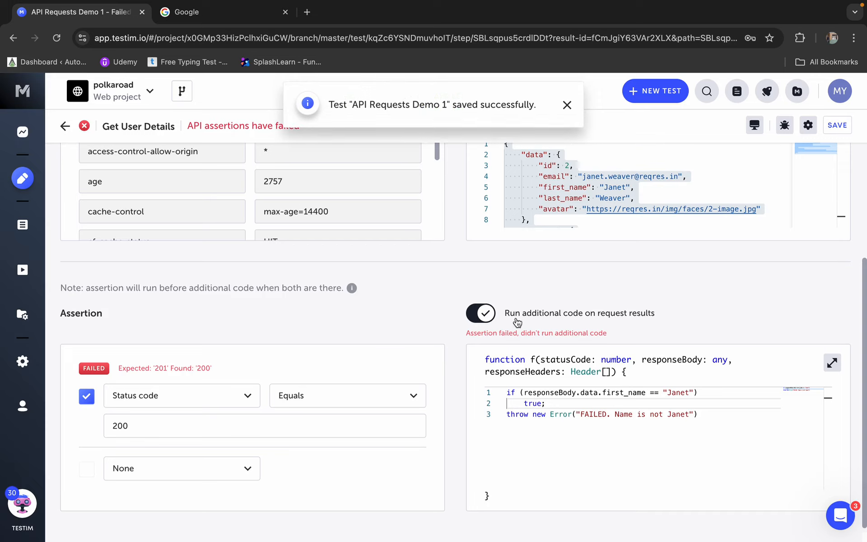
left_click(568, 105)
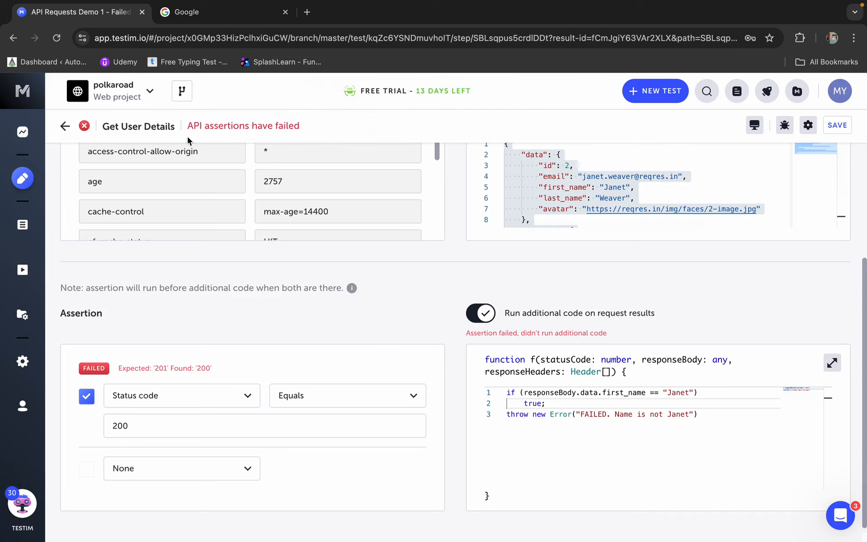
Return from the step editor to the API Requests Demo 1 test and save the test
left_click(65, 126)
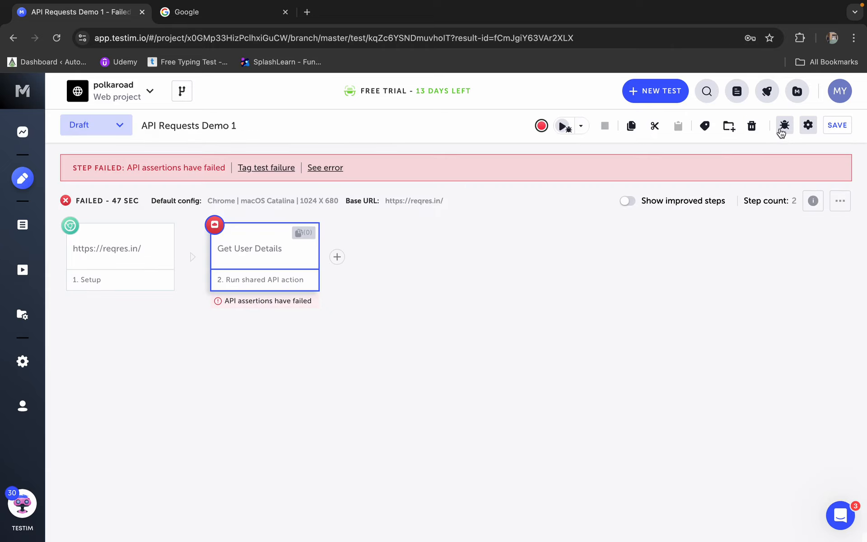
left_click(833, 131)
left_click(409, 378)
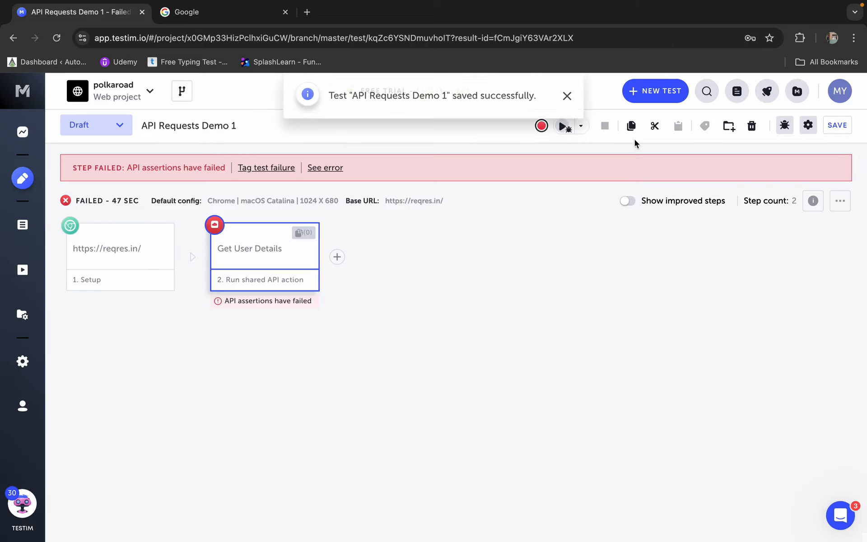
Run the API Requests Demo 1 test, return to the Testim editor, and dismiss the result notification
left_click(580, 128)
left_click(556, 229)
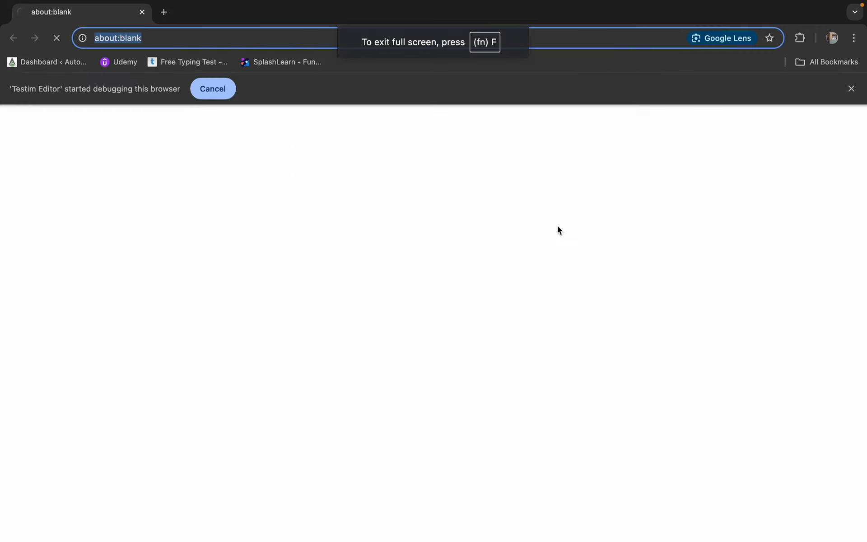
key("ctrl+Left")
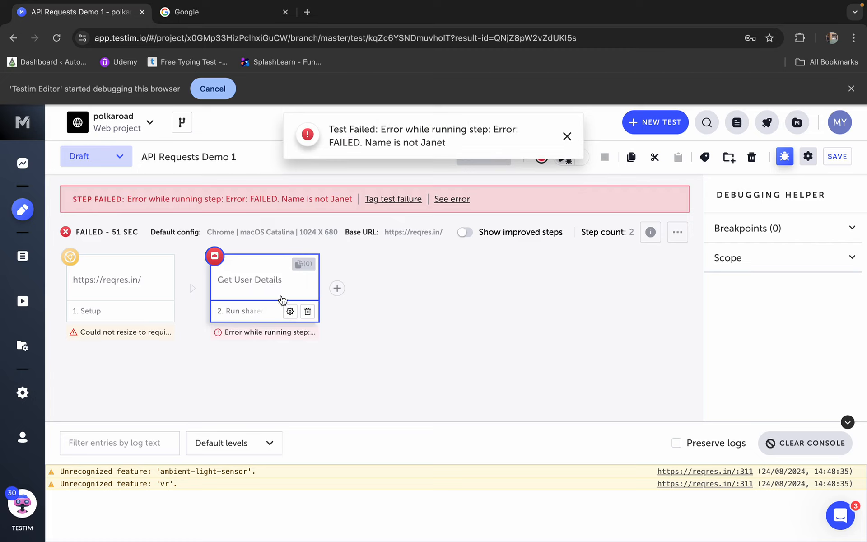
left_click(567, 136)
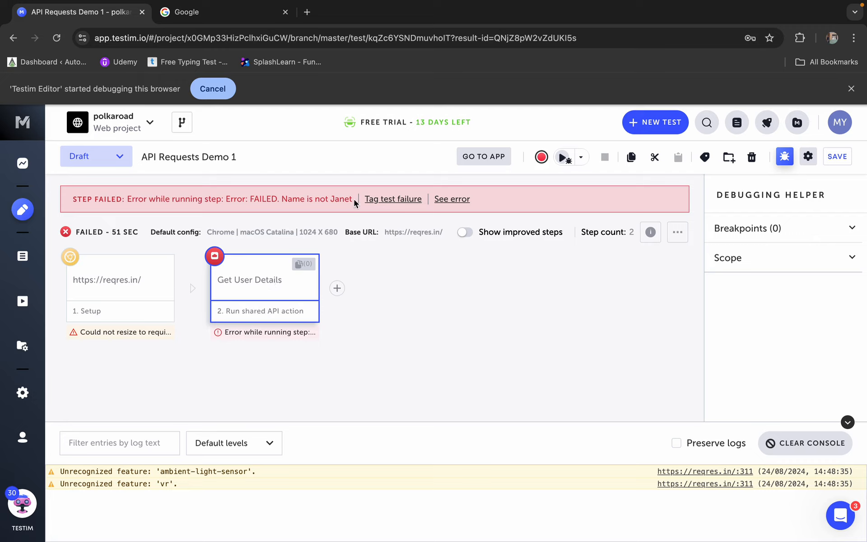
Open the Get User Details step and compare its response body with the assertion and the additional code's condition
mouse_move(258, 291)
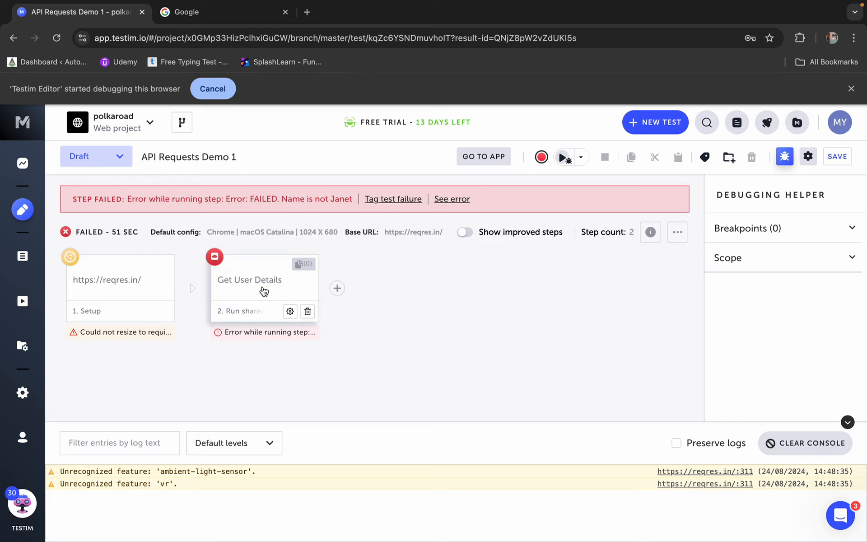
double_click(268, 289)
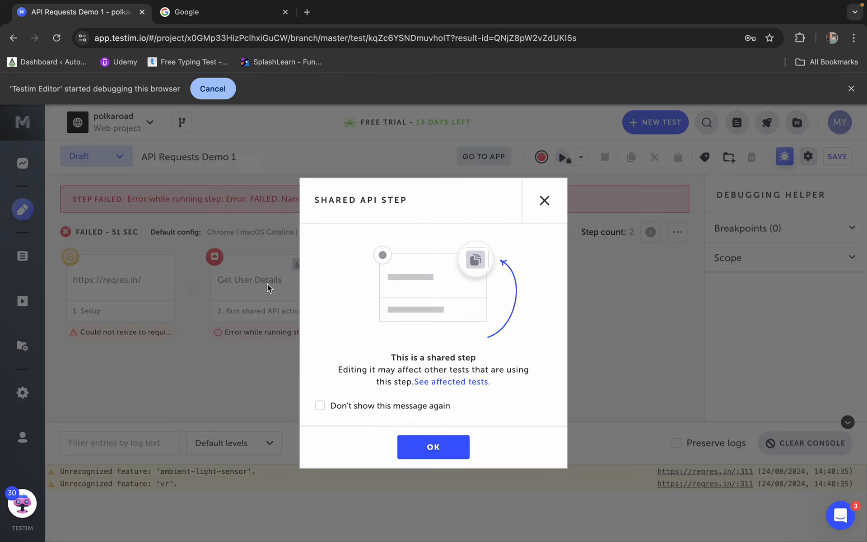
left_click(422, 448)
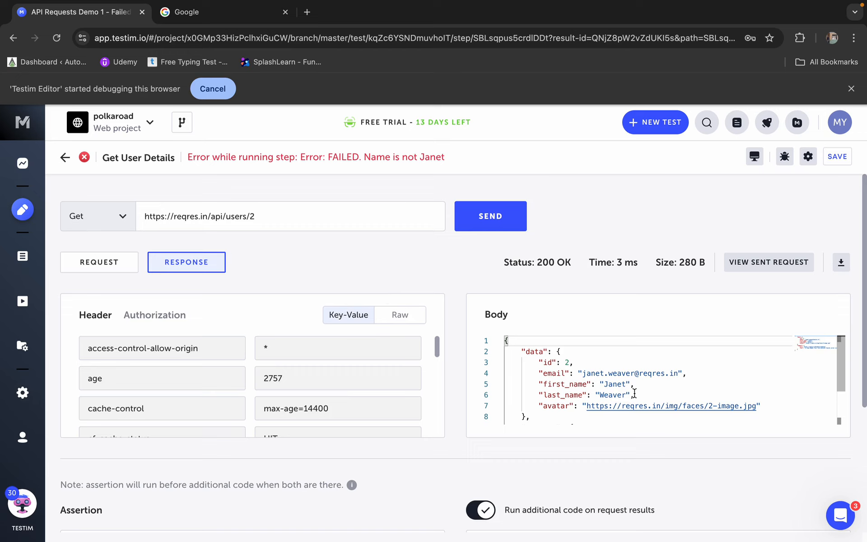
scroll(616, 382, "down", 3)
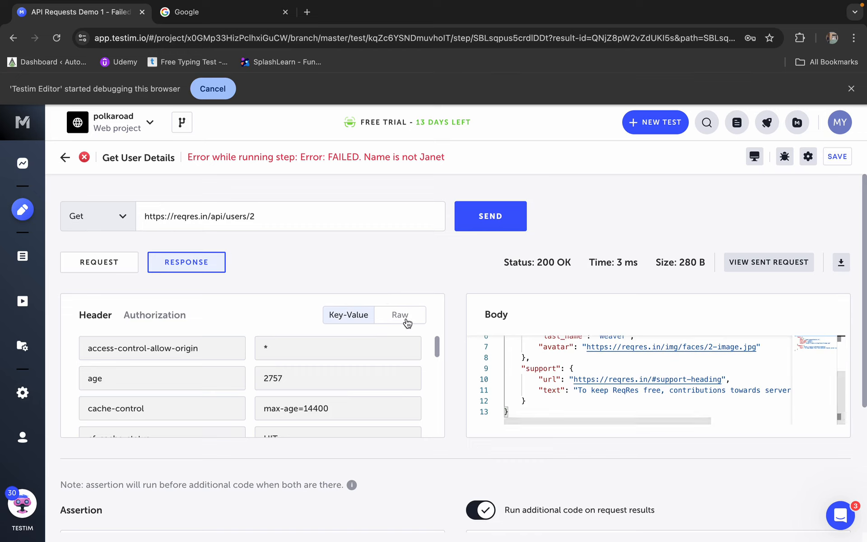
scroll(408, 321, "down", 4)
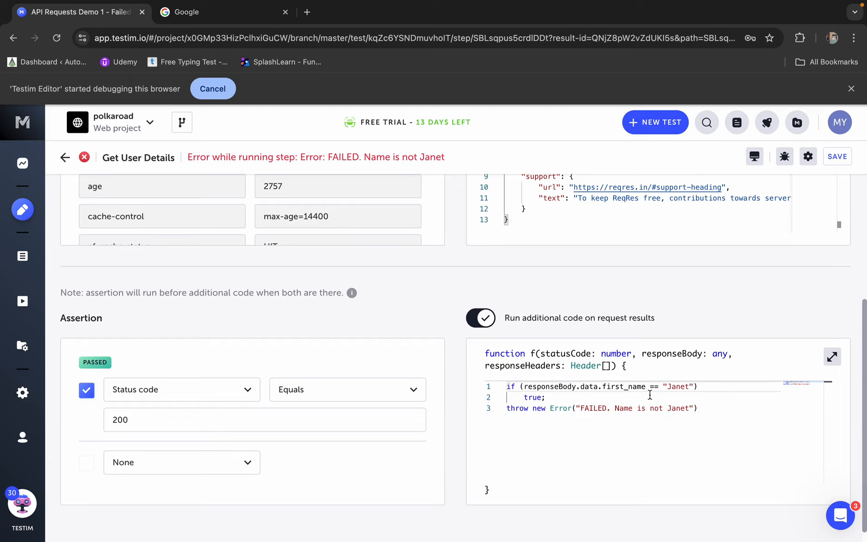
scroll(650, 201, "up", 3)
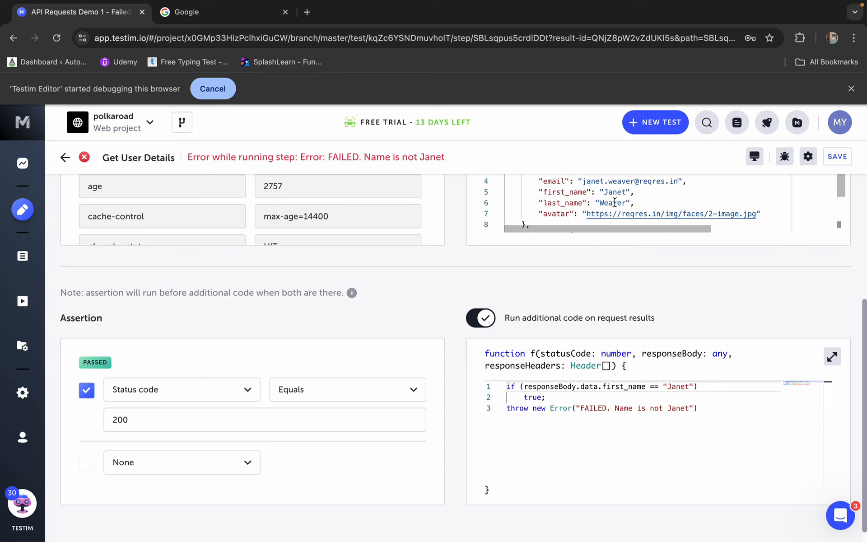
left_click(549, 397)
left_click(713, 384)
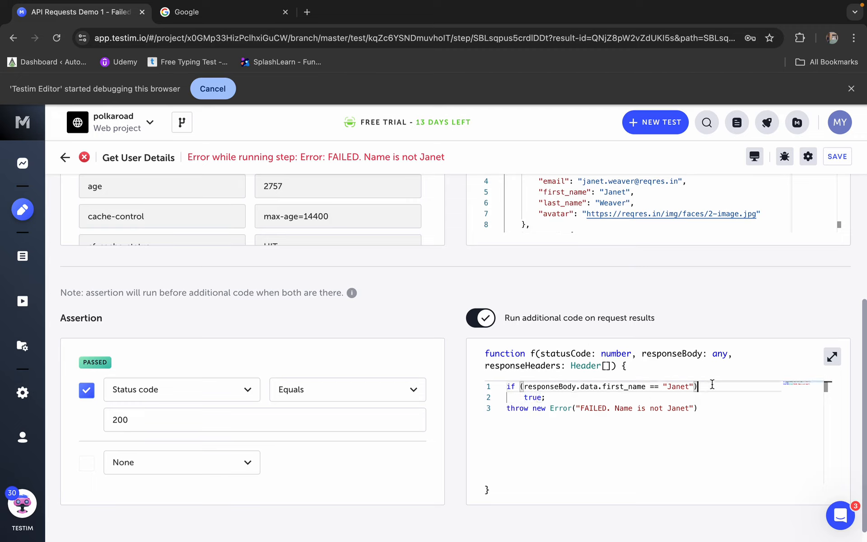
left_click_drag(700, 387, 503, 387)
left_click_drag(554, 398, 501, 403)
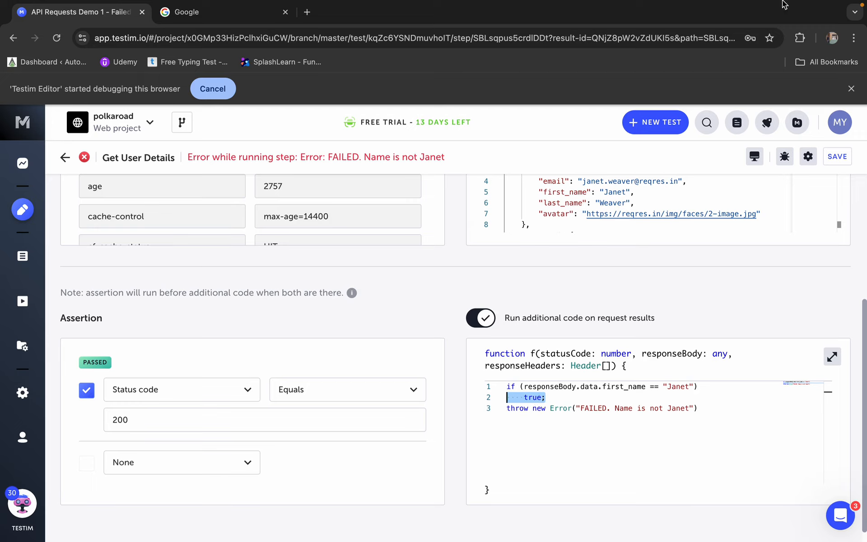
mouse_move(784, 4)
Change the line beneath the if condition to an indented "return true;" and save the test
left_click(524, 394)
key("BackSpace")
type("retrun")
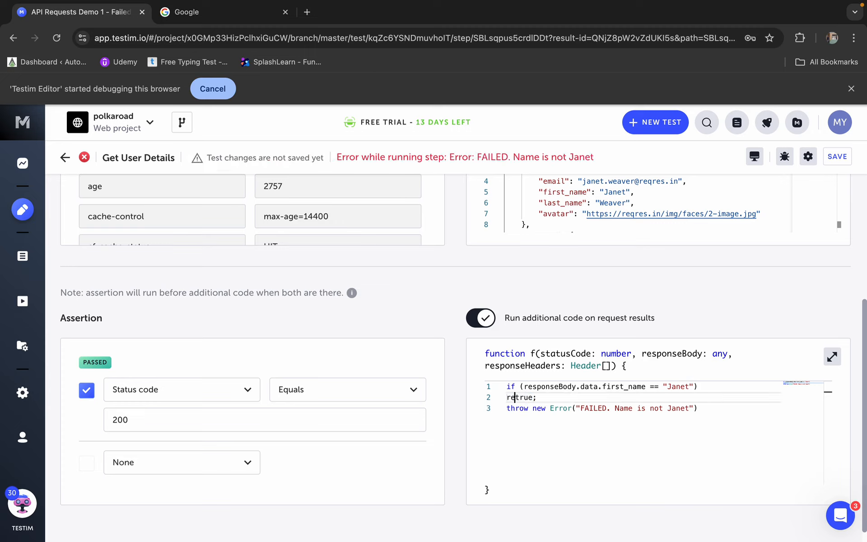
key("BackSpace")
key("BackSpace")
key("BackSpace")
type("urn")
key("Tab")
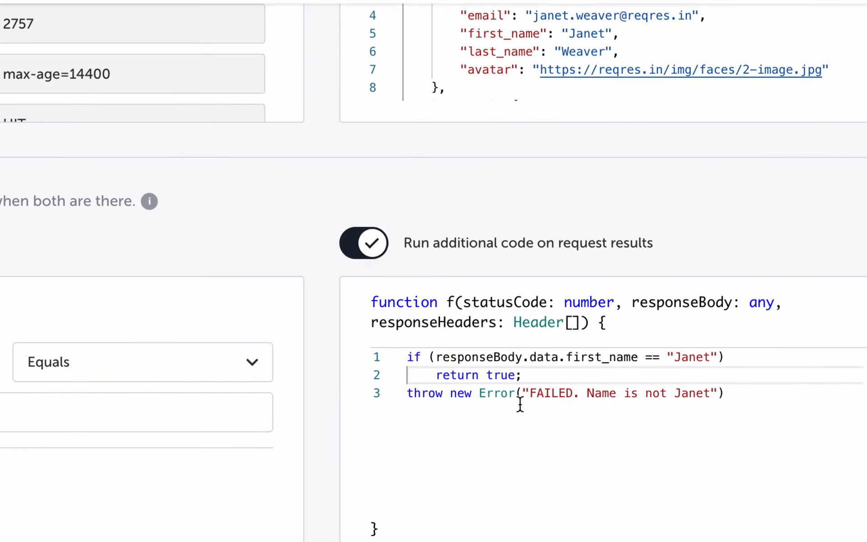
left_click_drag(724, 393, 421, 394)
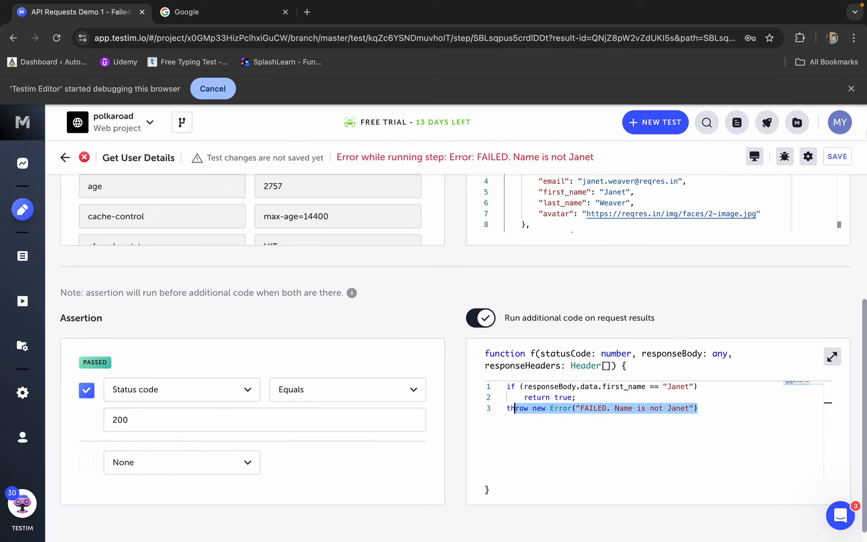
left_click(838, 156)
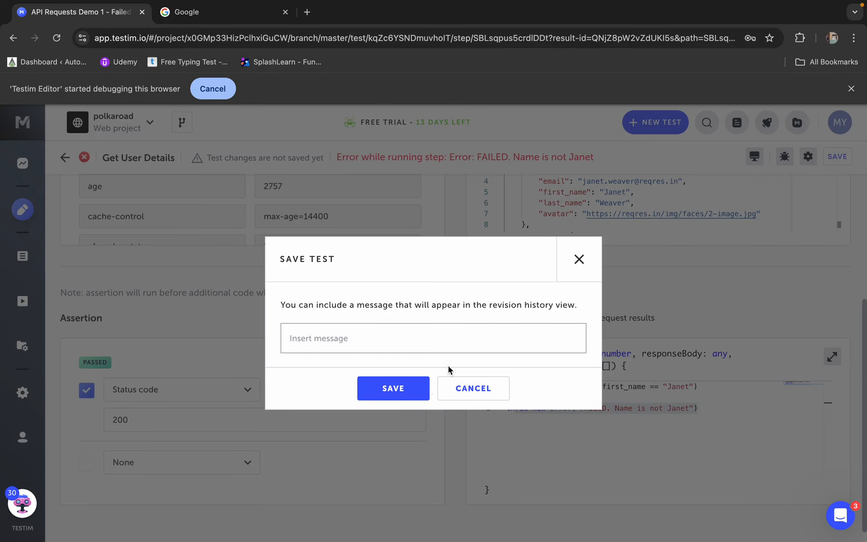
left_click(413, 390)
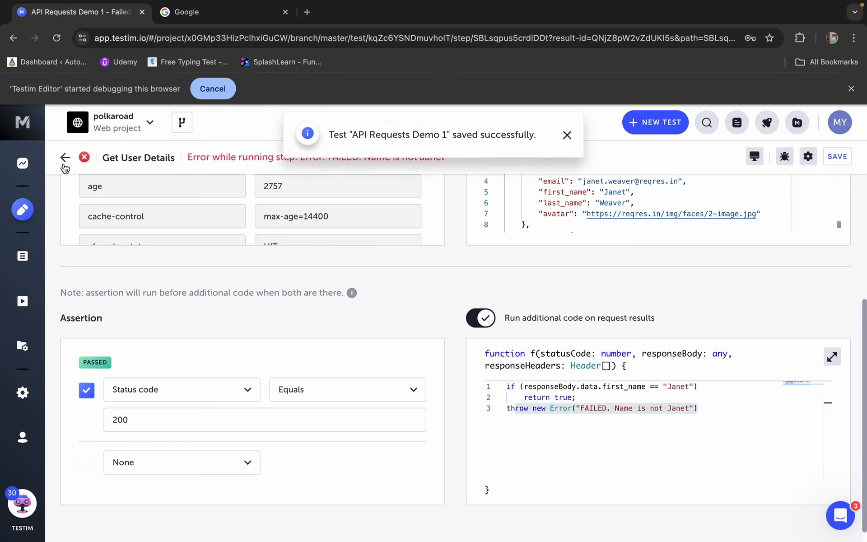
Return to the API Requests Demo 1 test overview, save it again, and run it locally
left_click(65, 157)
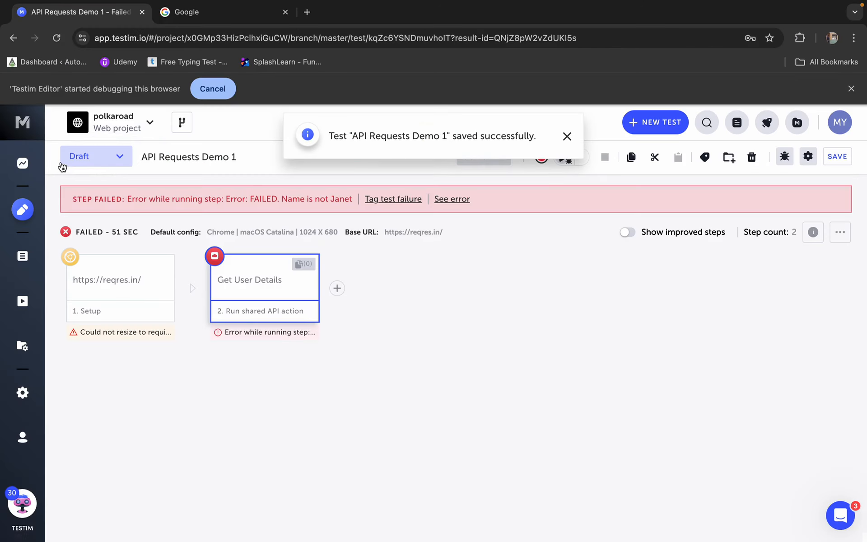
left_click(837, 156)
left_click(401, 389)
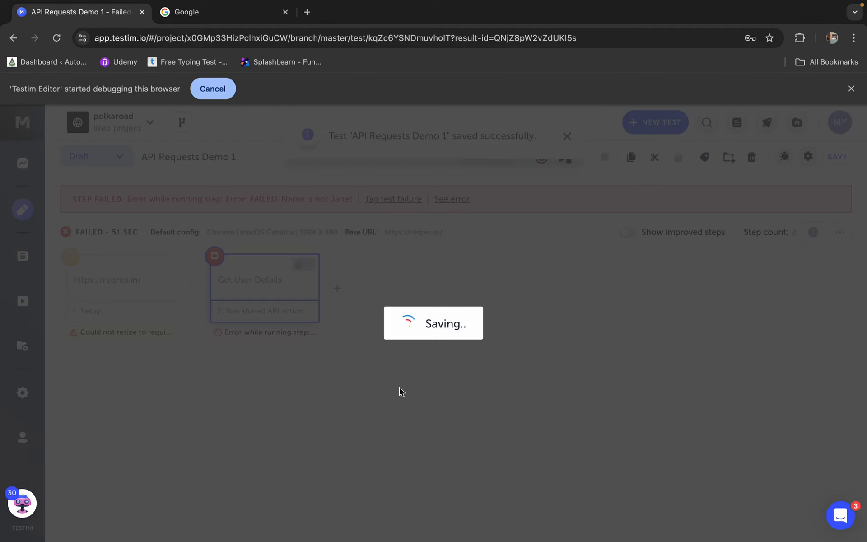
left_click(582, 159)
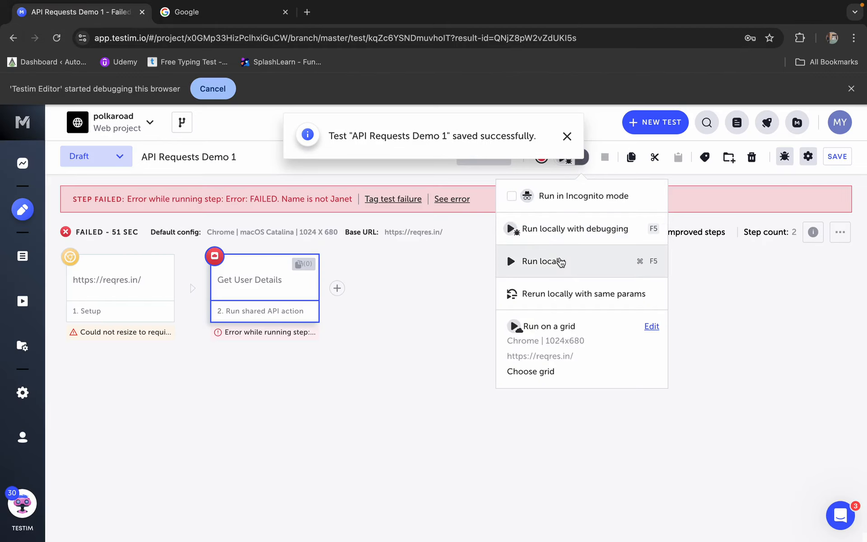
left_click(558, 259)
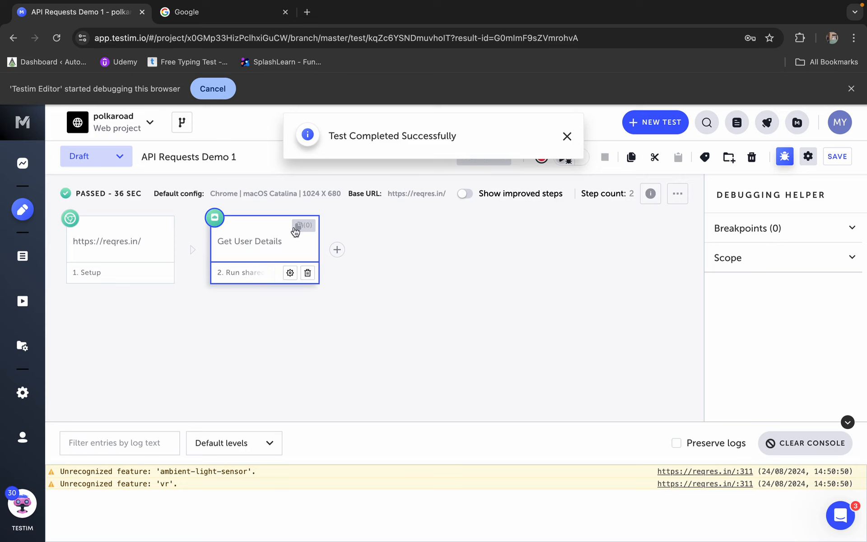
Reopen the Get User Details step and replace the expected first name in the if condition with a non-matching one
left_click(255, 247)
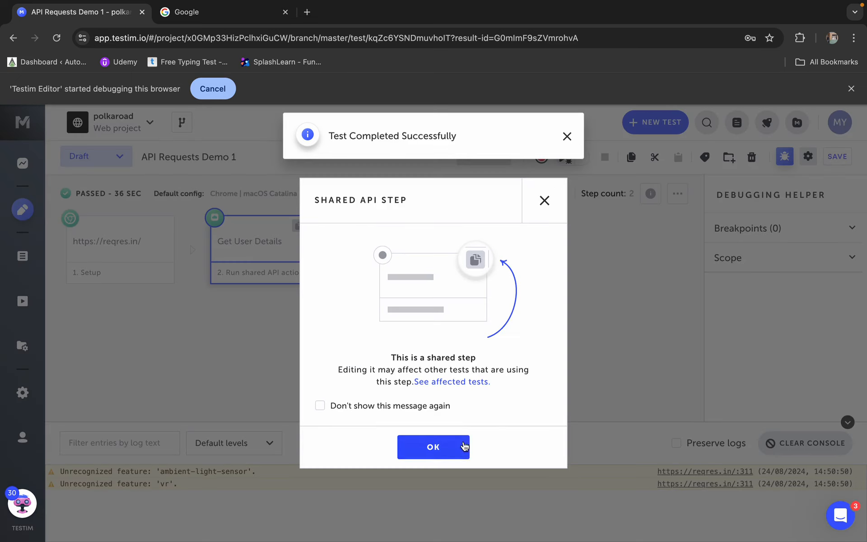
left_click(466, 445)
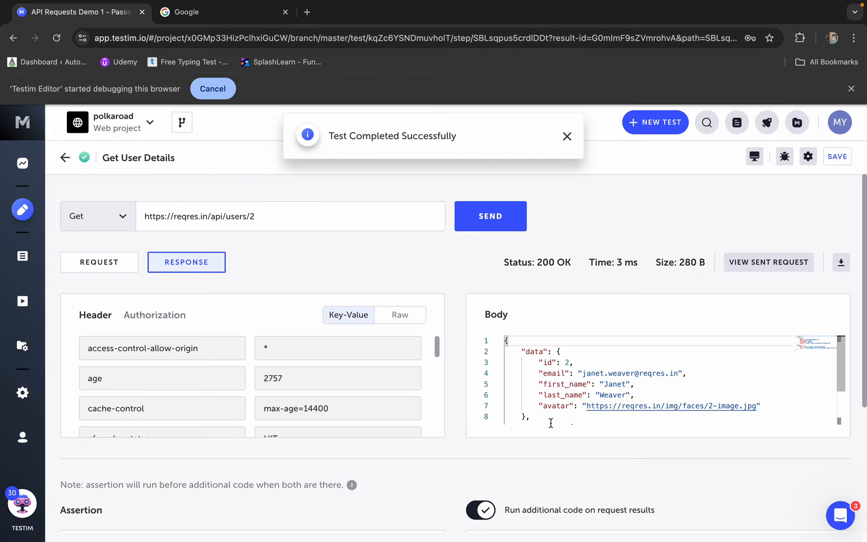
scroll(551, 423, "down", 3)
scroll(445, 361, "down", 5)
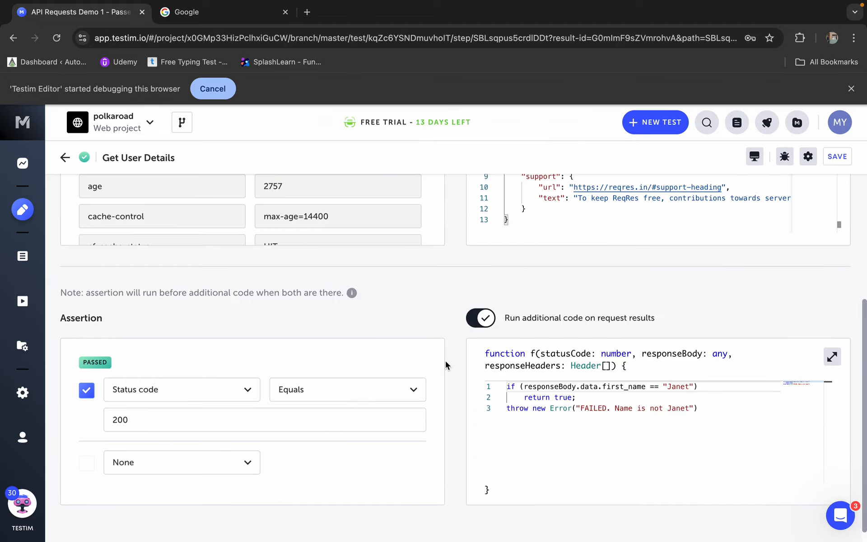
double_click(681, 387)
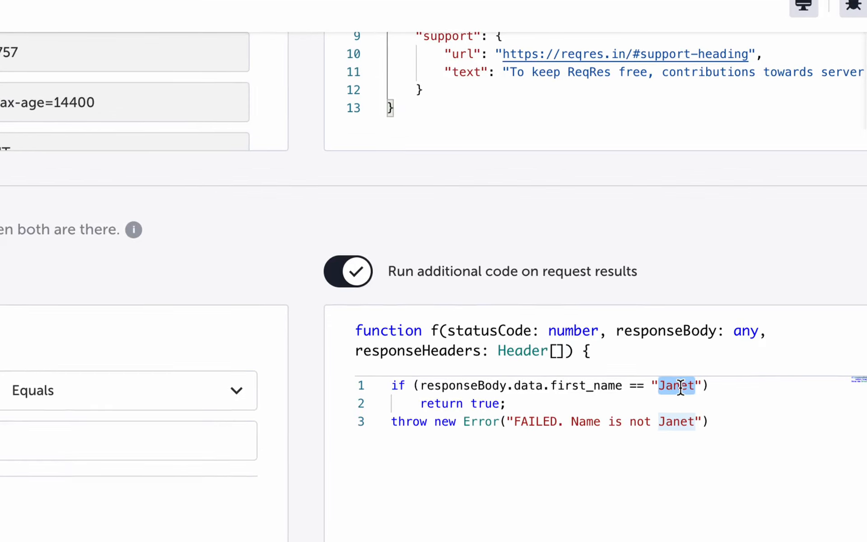
key("BackSpace")
type("John")
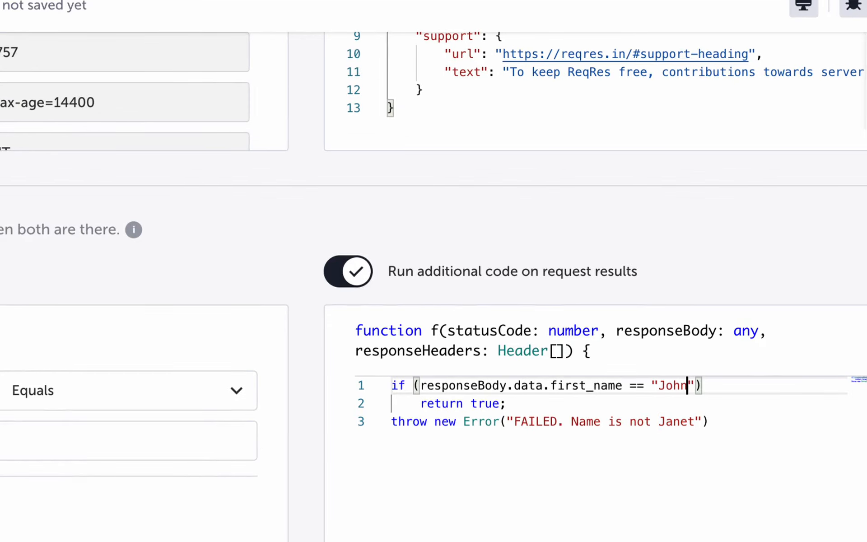
left_click(656, 406)
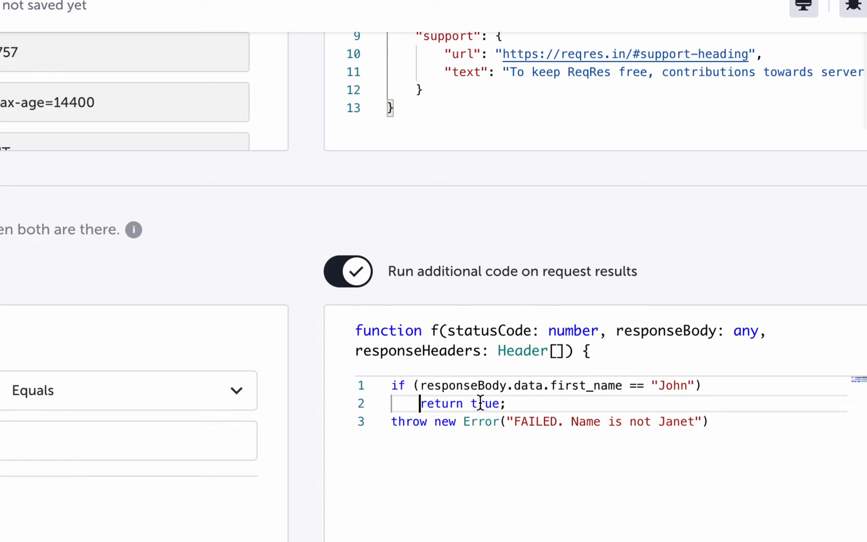
left_click_drag(422, 403, 546, 402)
left_click_drag(770, 420, 400, 423)
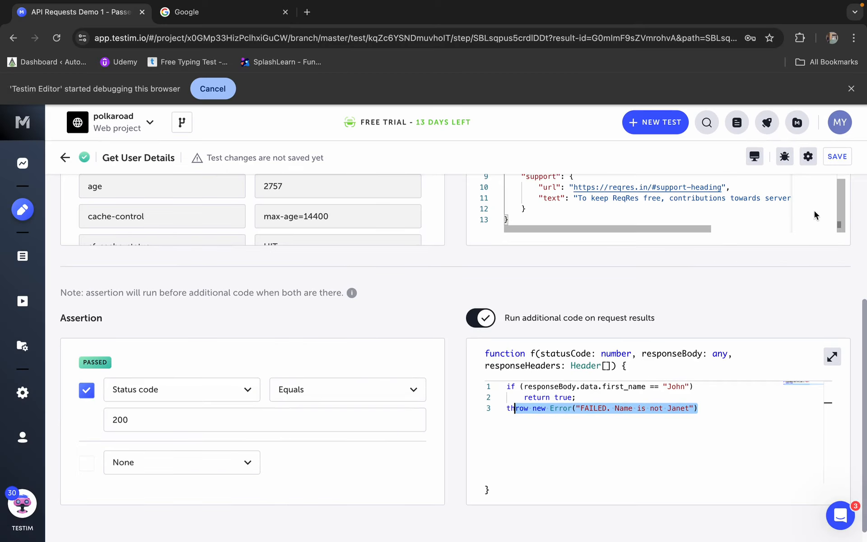
Save the changed condition, and save the API Requests Demo 1 test again from its overview
left_click(837, 157)
left_click(389, 387)
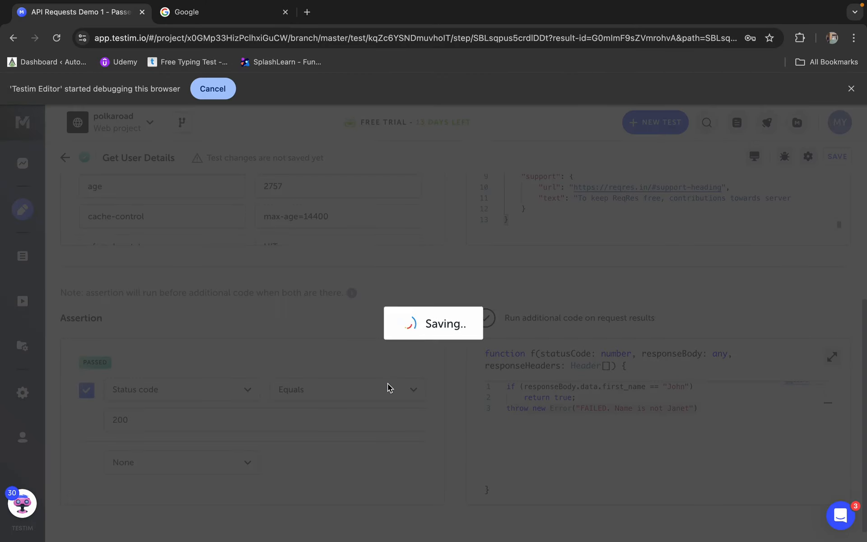
left_click(65, 157)
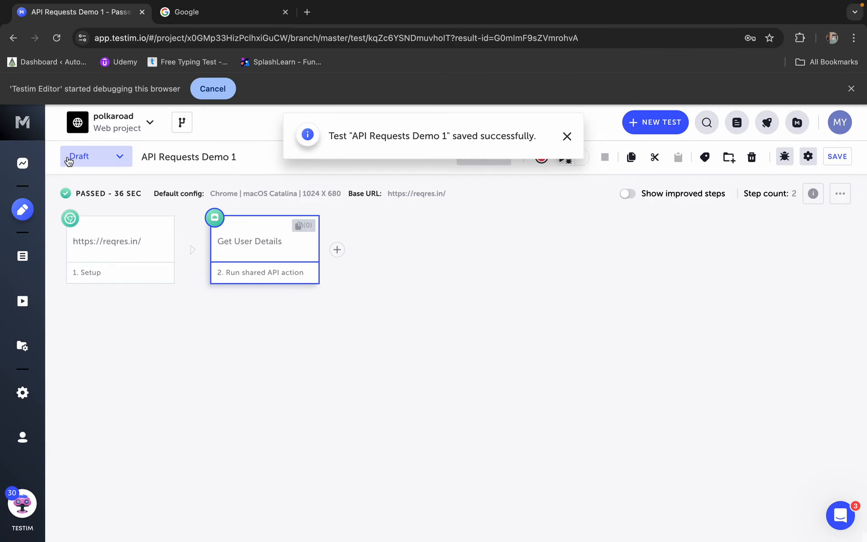
left_click(837, 158)
left_click(419, 388)
Run the API Requests Demo 1 test locally with the changed condition, and dismiss the result notification back in the editor
left_click(587, 161)
left_click(568, 259)
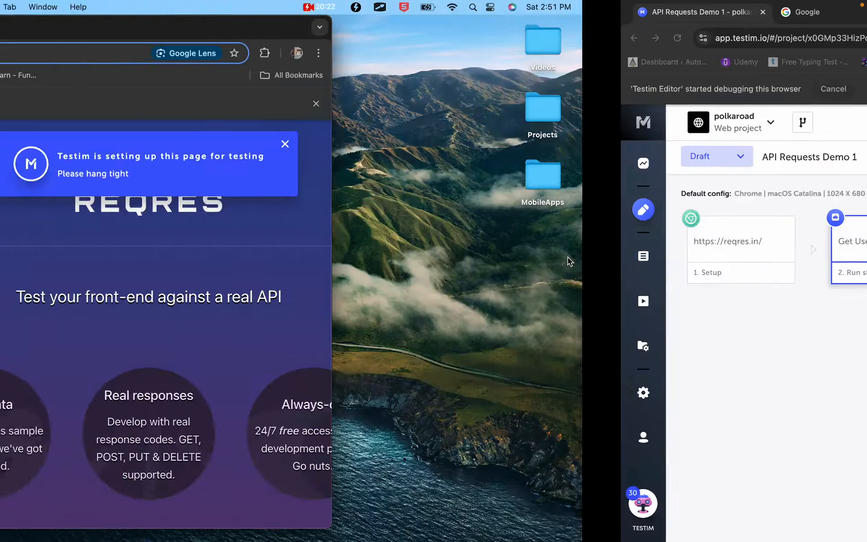
key("ctrl+Right")
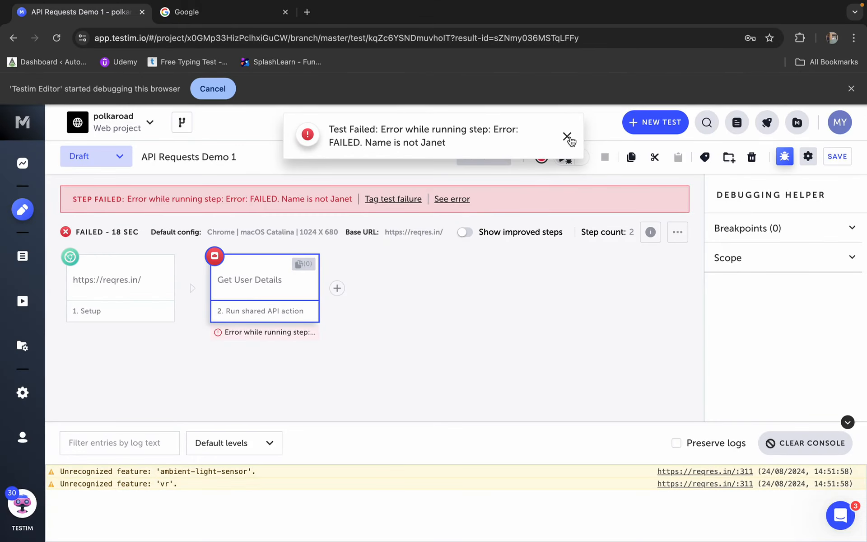
left_click(689, 108)
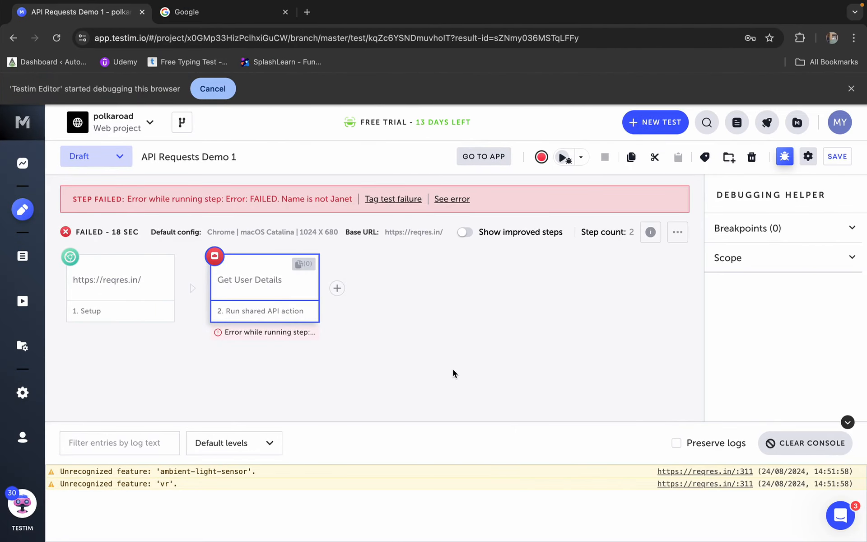
Switch to the presentation slide on API testing with Testim to review its steps, and return to the Testim editor
key("ctrl+Left")
left_click(614, 321)
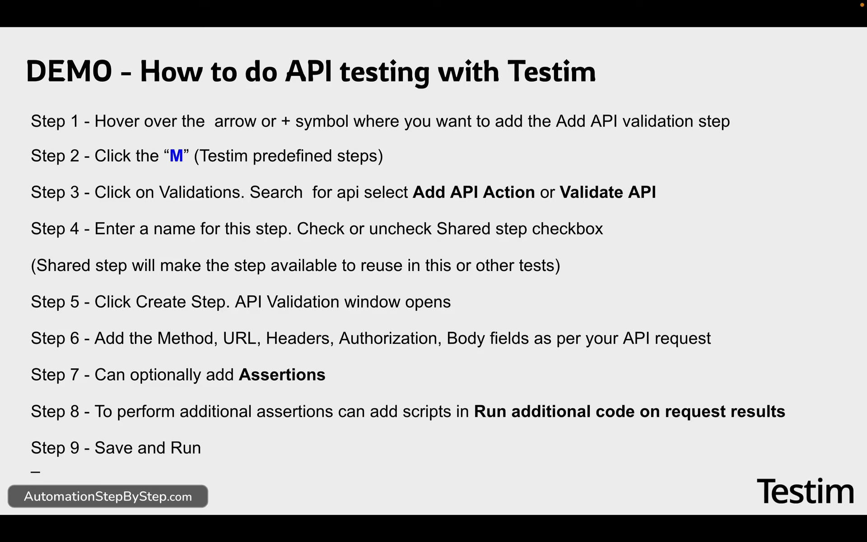
key("ctrl+Right")
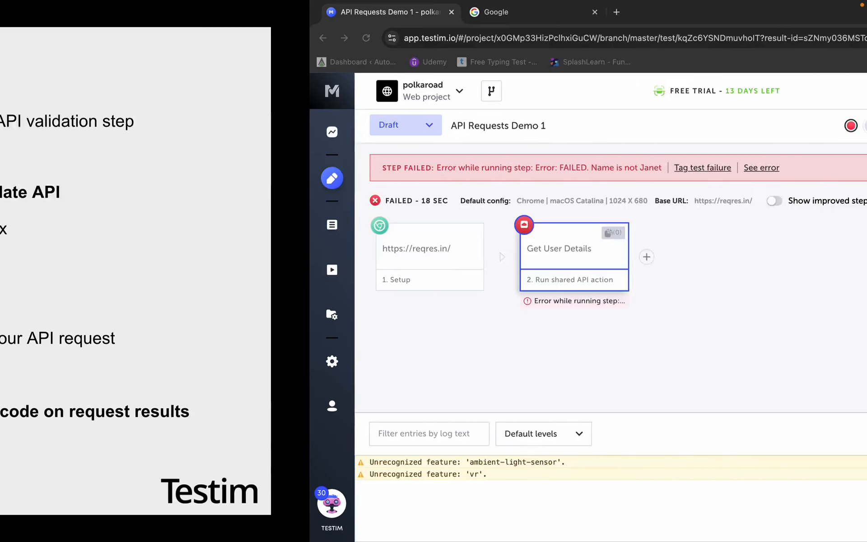
Add a shared Validate API step named Validate API Demo in the Root folder, directly after Get User Details
mouse_move(337, 256)
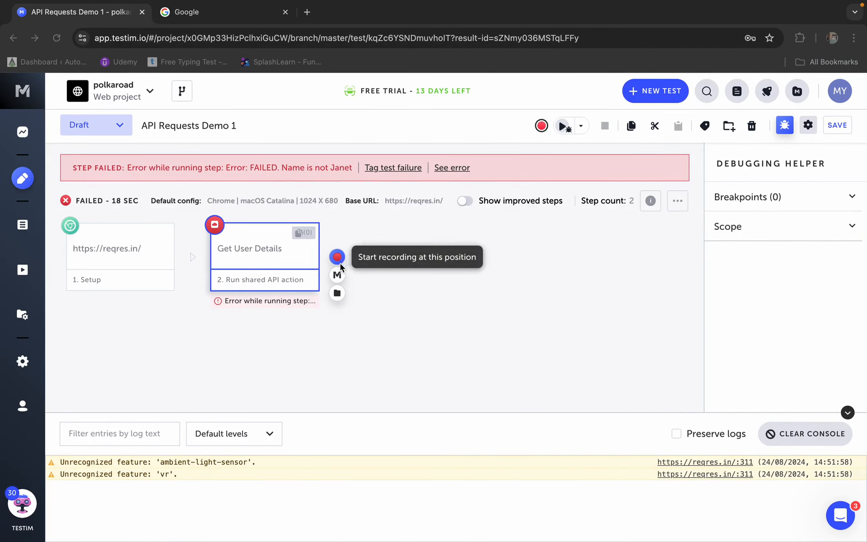
left_click(337, 275)
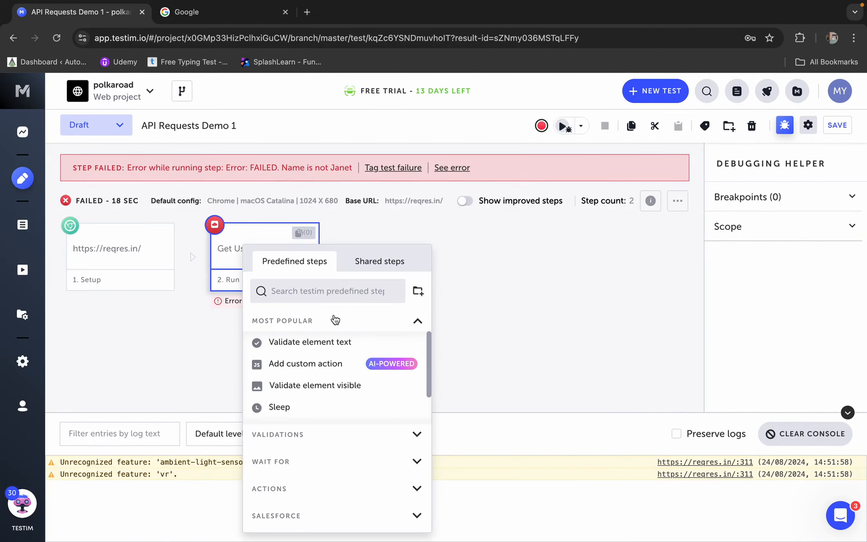
type("api")
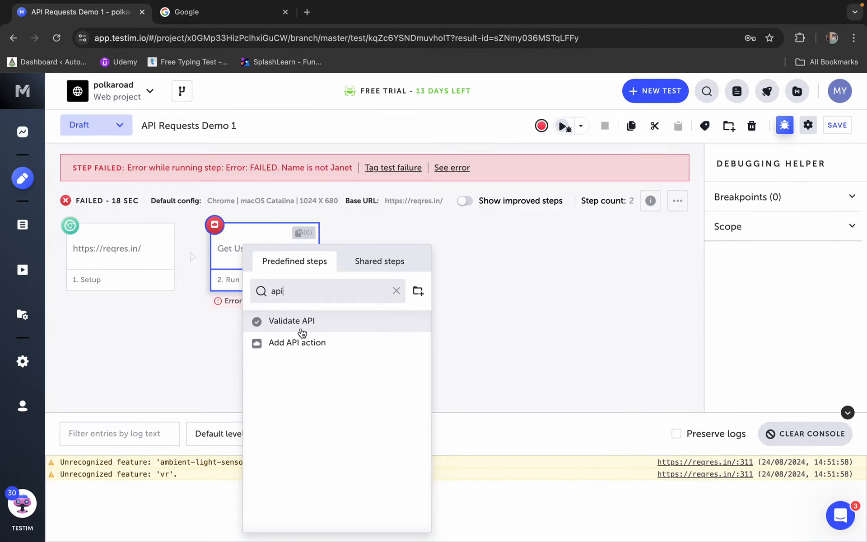
left_click(300, 329)
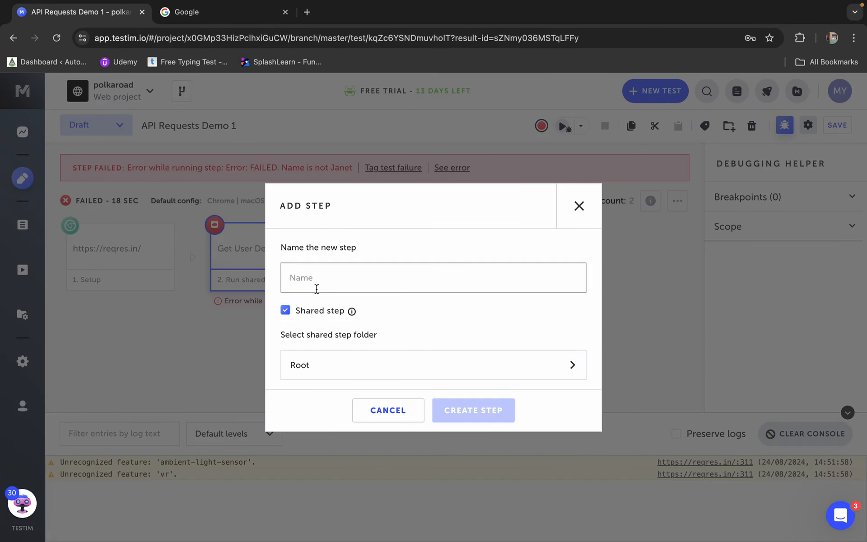
type("Validate API Demo")
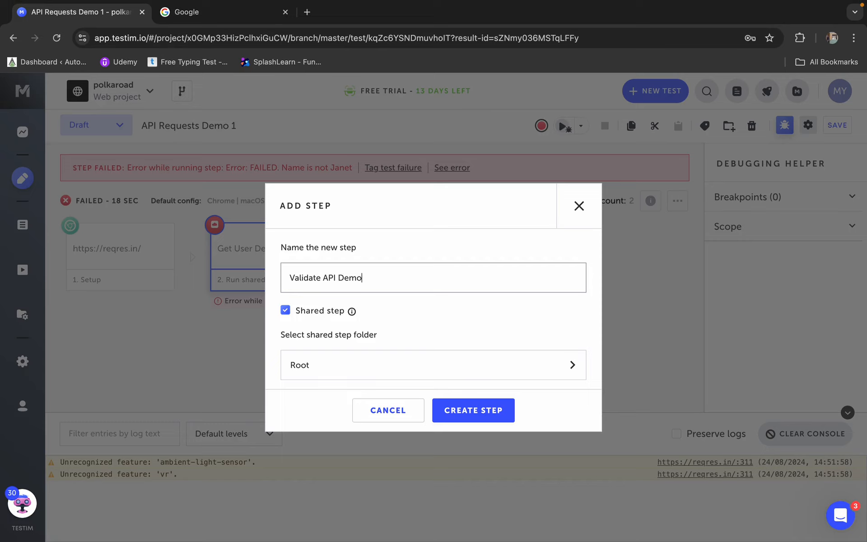
left_click(476, 417)
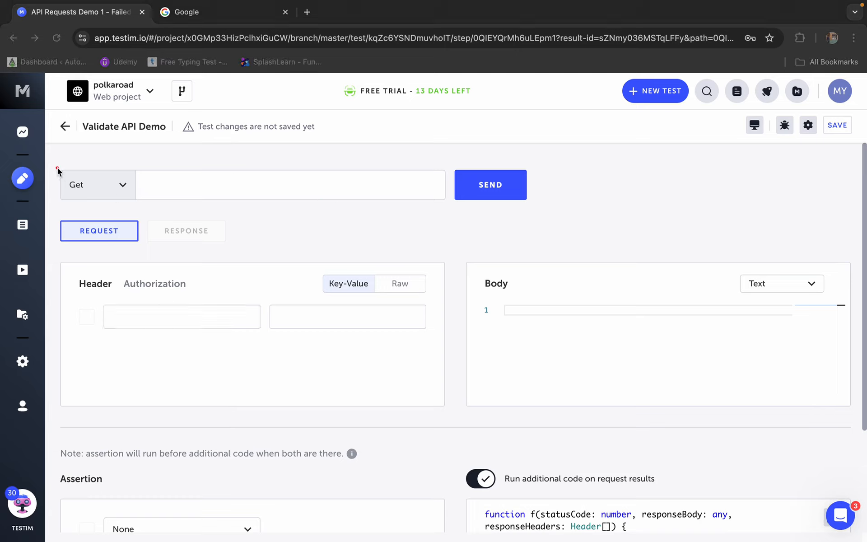
Examine the Validate API Demo step's request methods, URL, header, authorization and body settings, along with its assertion and additional code sections
left_click(116, 188)
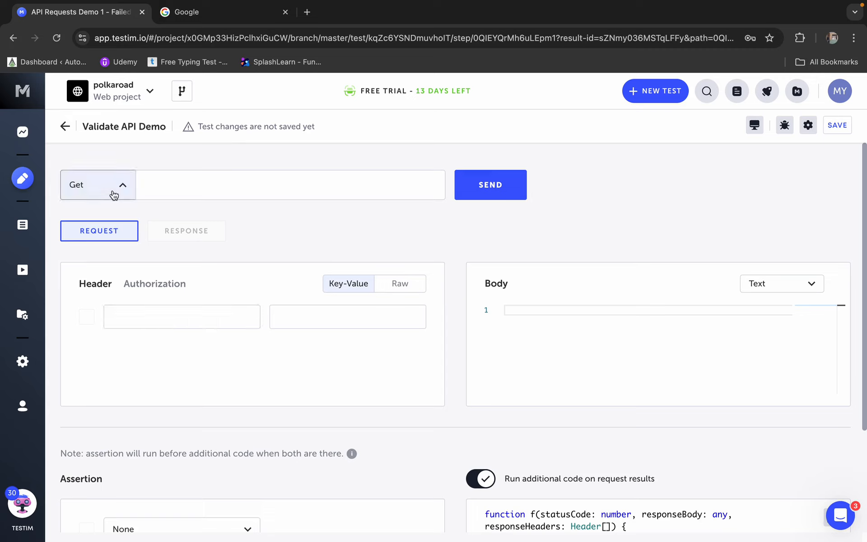
left_click(175, 210)
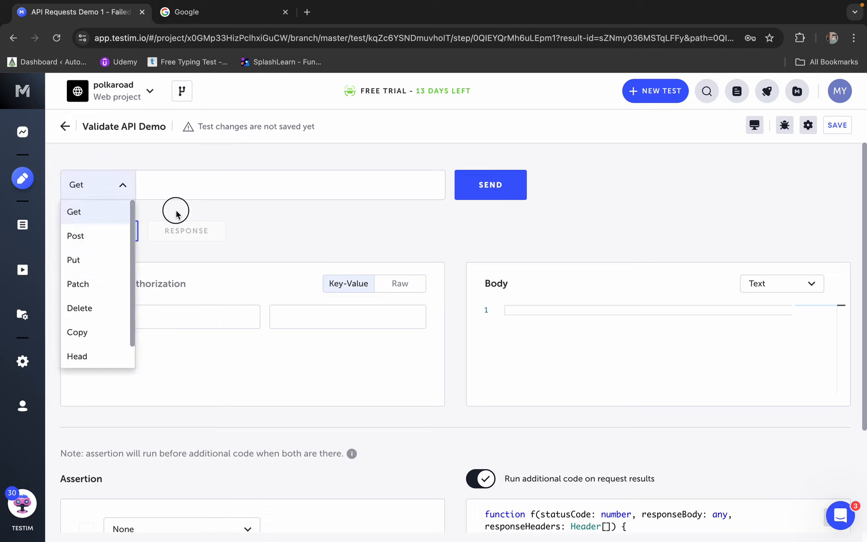
left_click_drag(141, 173, 318, 177)
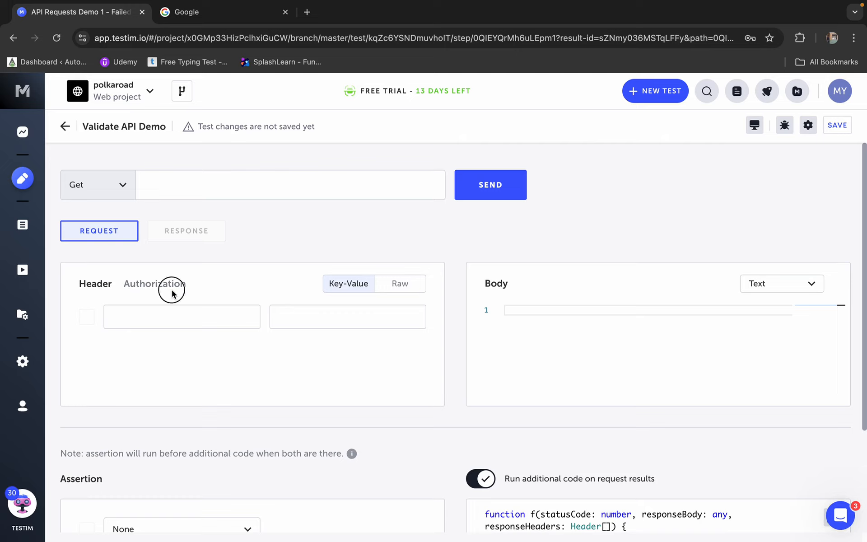
left_click(152, 288)
left_click(101, 280)
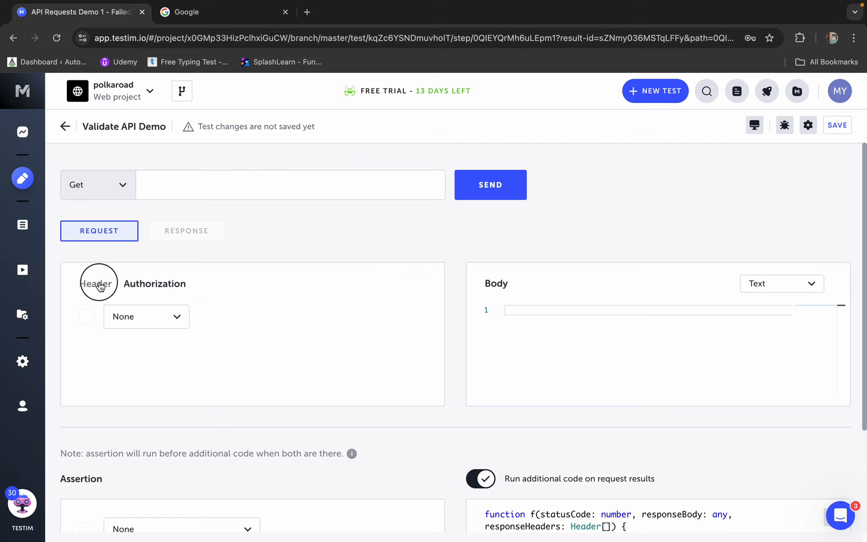
left_click_drag(466, 258, 775, 347)
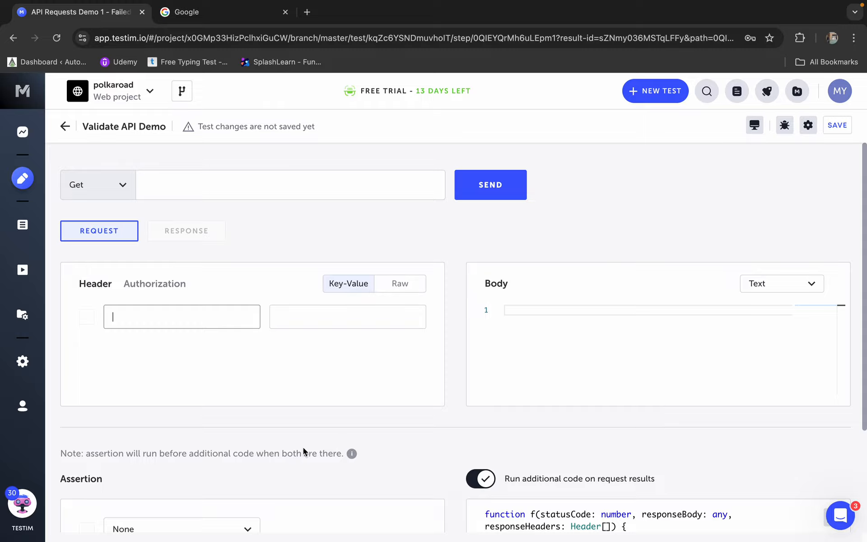
scroll(303, 447, "down", 3)
left_click_drag(73, 364, 369, 451)
mouse_move(480, 355)
left_mouse_down()
mouse_move(758, 527)
mouse_move(838, 533)
mouse_move(839, 486)
left_mouse_up()
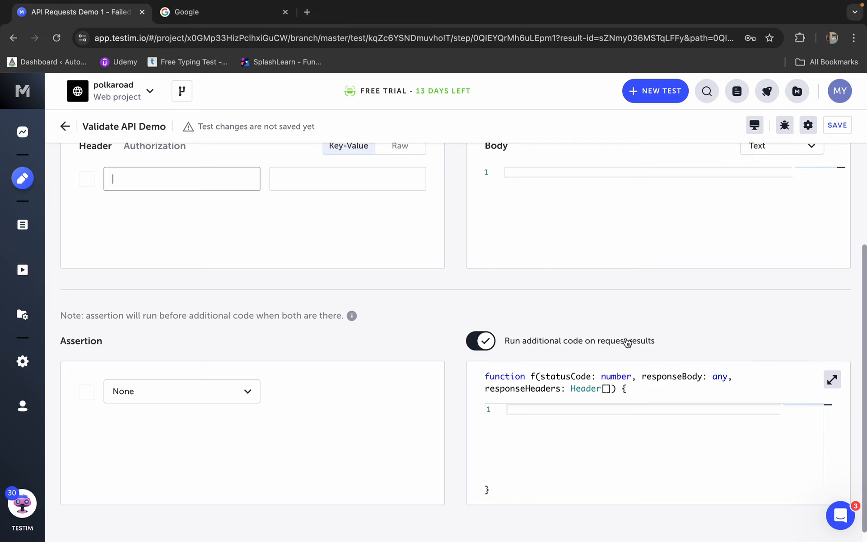
scroll(626, 342, "up", 5)
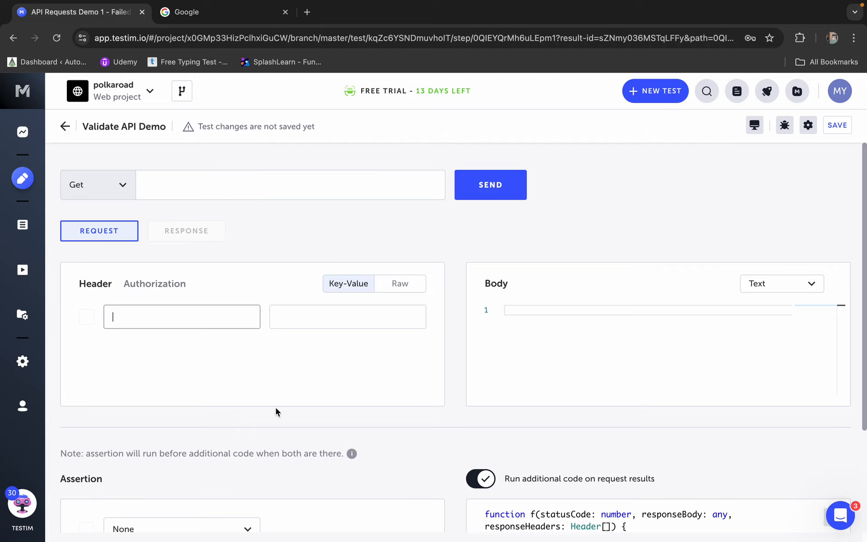
Review the available assertion types, the additional code area and the note on the order in which assertions and code run
scroll(158, 276, "down", 3)
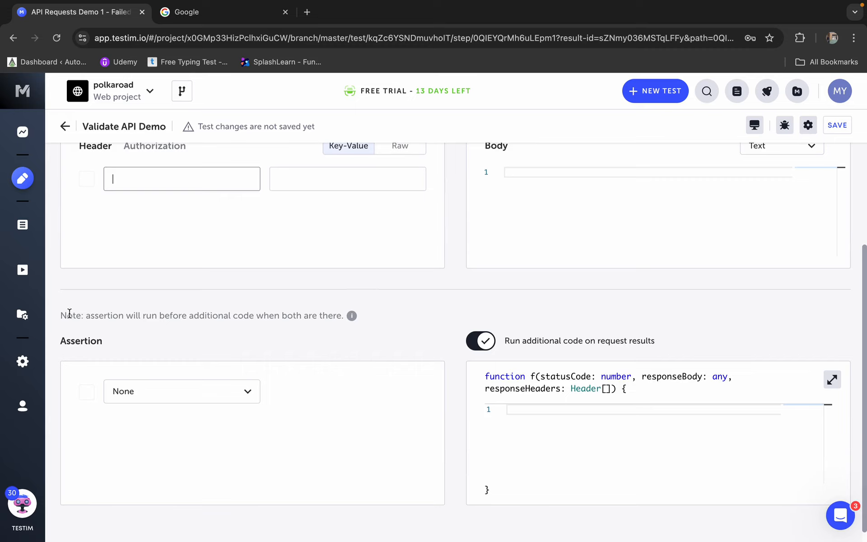
mouse_move(59, 330)
left_mouse_down()
mouse_move(422, 488)
mouse_move(451, 522)
left_mouse_up()
left_click(242, 392)
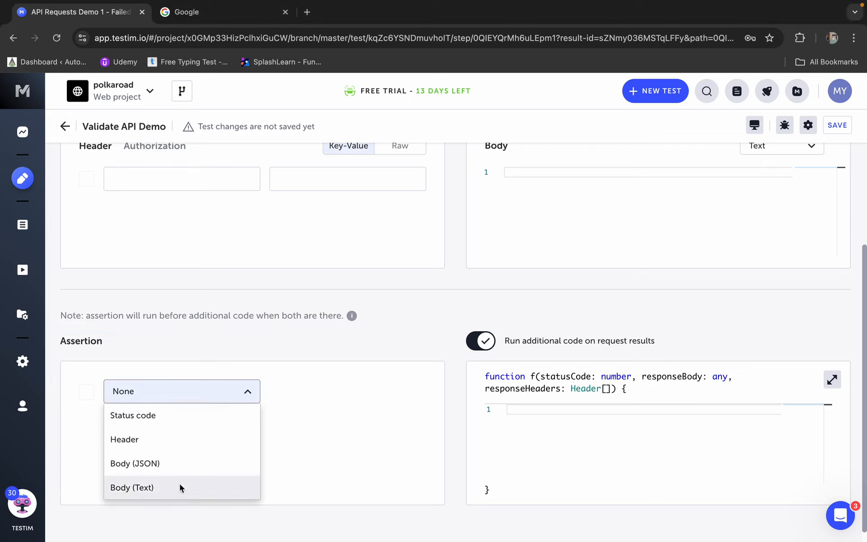
left_click(306, 414)
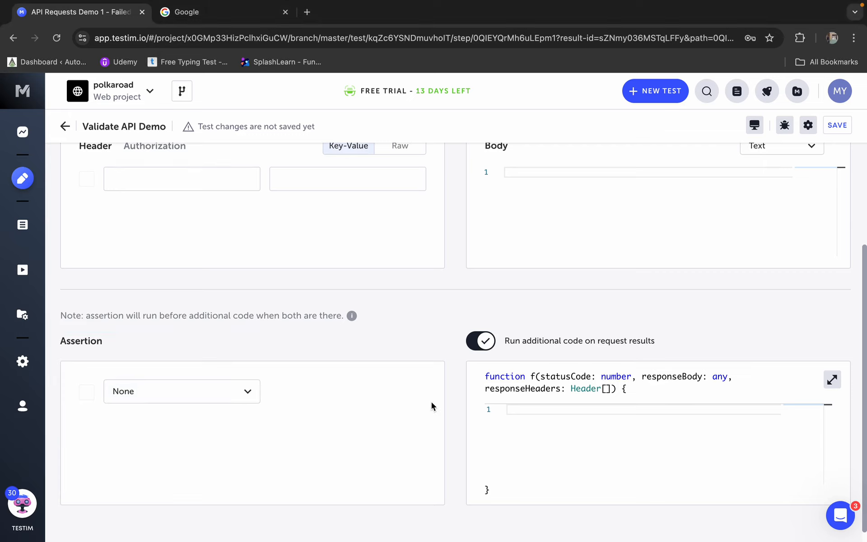
mouse_move(471, 364)
left_mouse_down()
mouse_move(833, 497)
mouse_move(834, 505)
left_mouse_up()
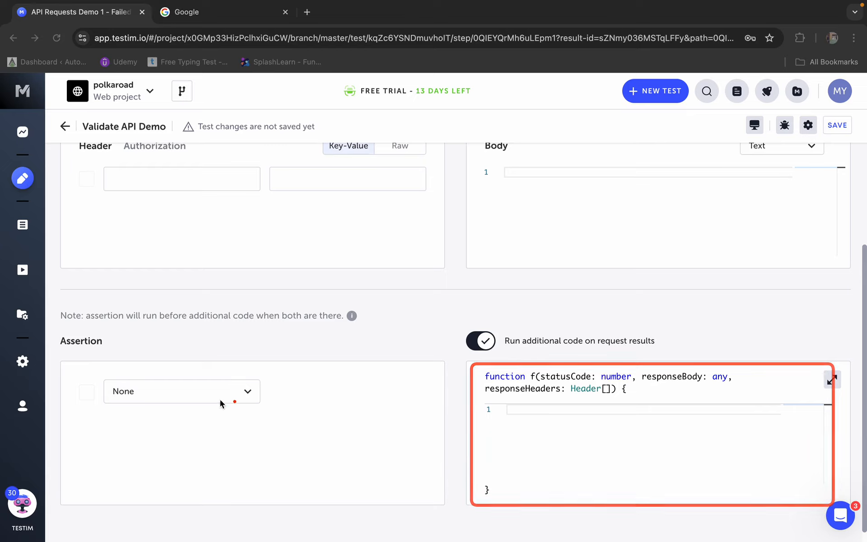
mouse_move(68, 364)
left_mouse_down()
mouse_move(441, 496)
mouse_move(455, 510)
left_mouse_up()
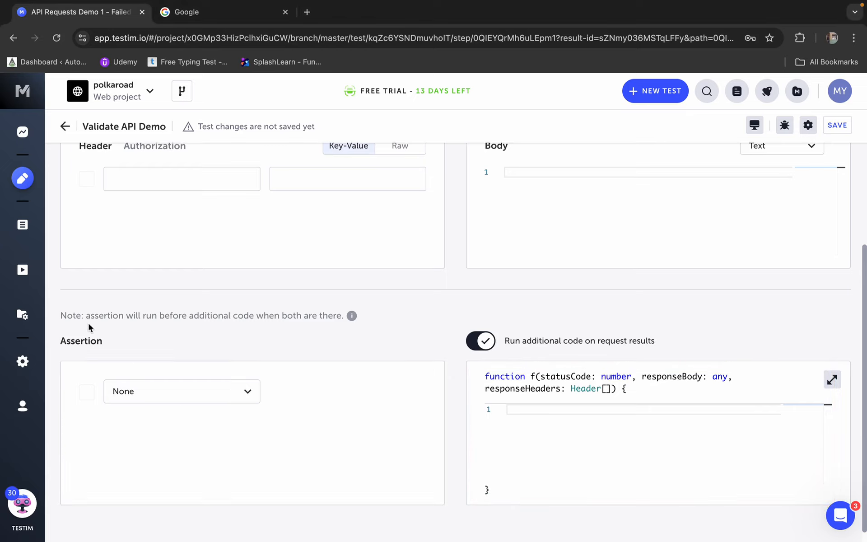
left_click_drag(86, 317, 513, 311)
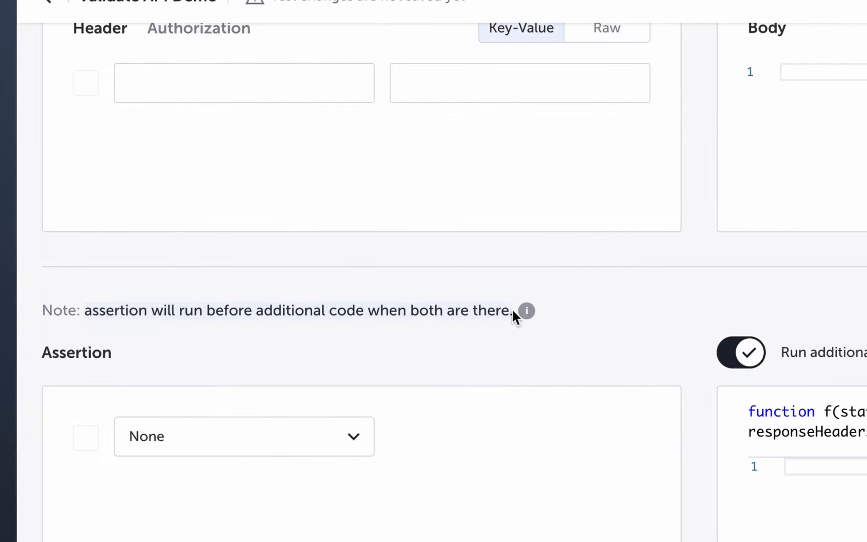
left_click(438, 398)
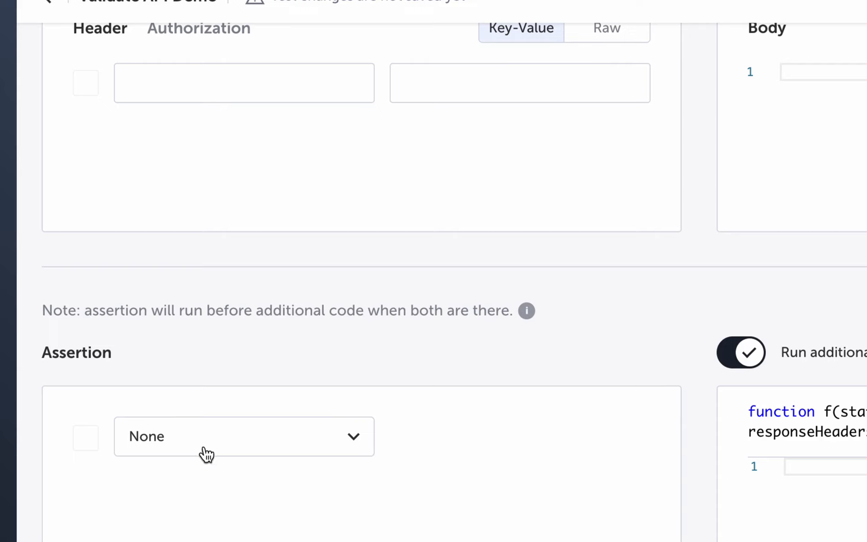
mouse_move(530, 307)
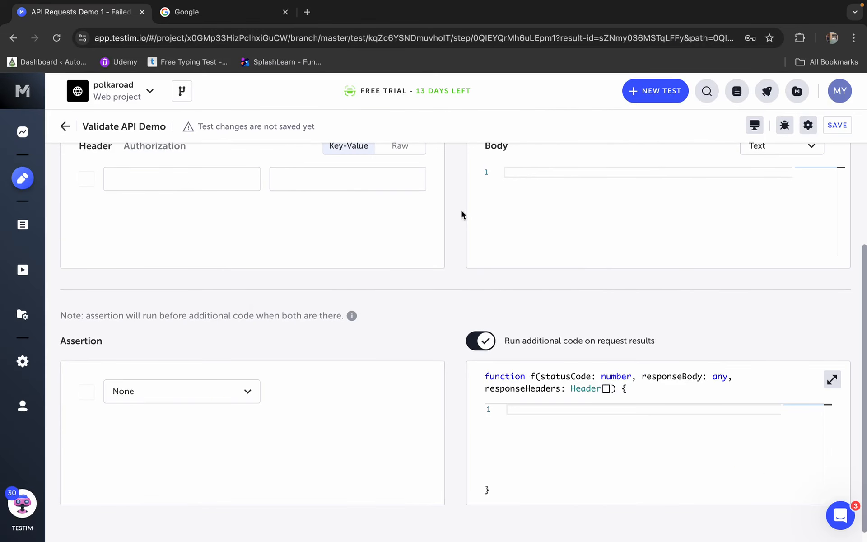
Return to the API Requests Demo 1 overview and delete the Validate API Demo step
left_click(64, 126)
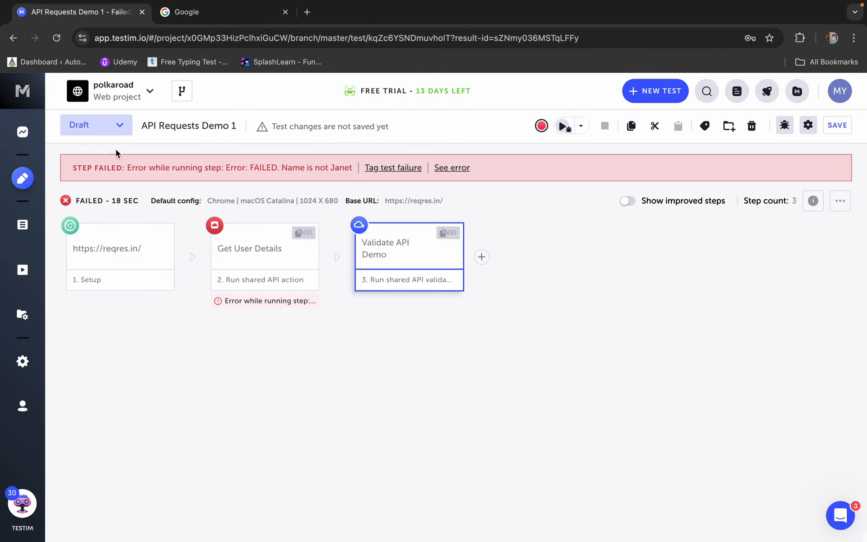
left_click(452, 280)
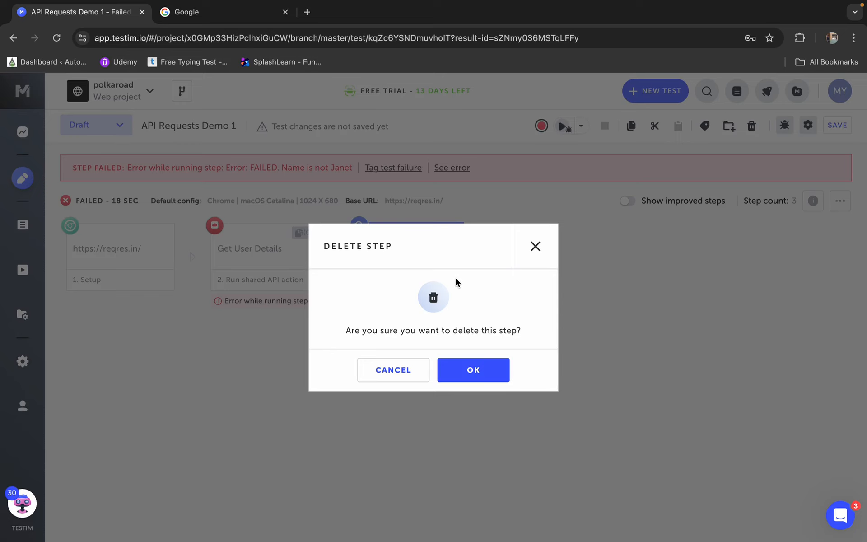
left_click(482, 377)
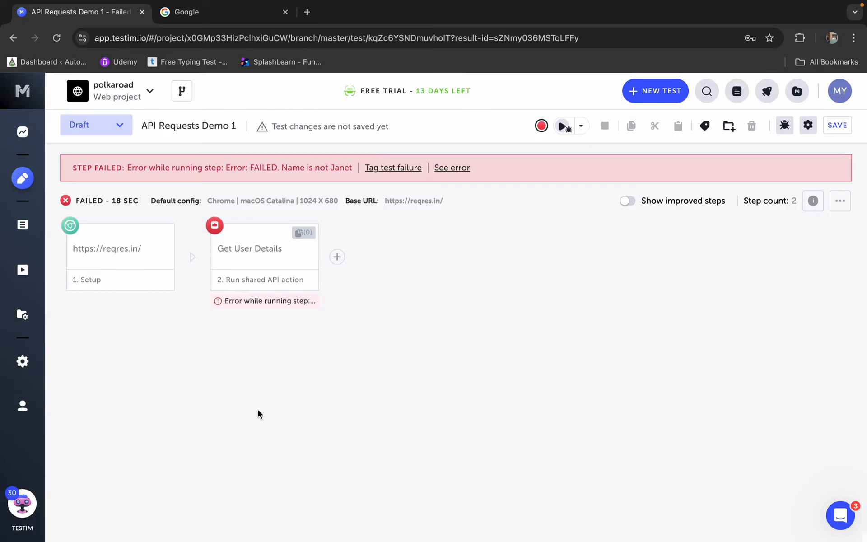
Switch to the reqres.in page and display the sample request and response for the POST Create call
key("ctrl+Right")
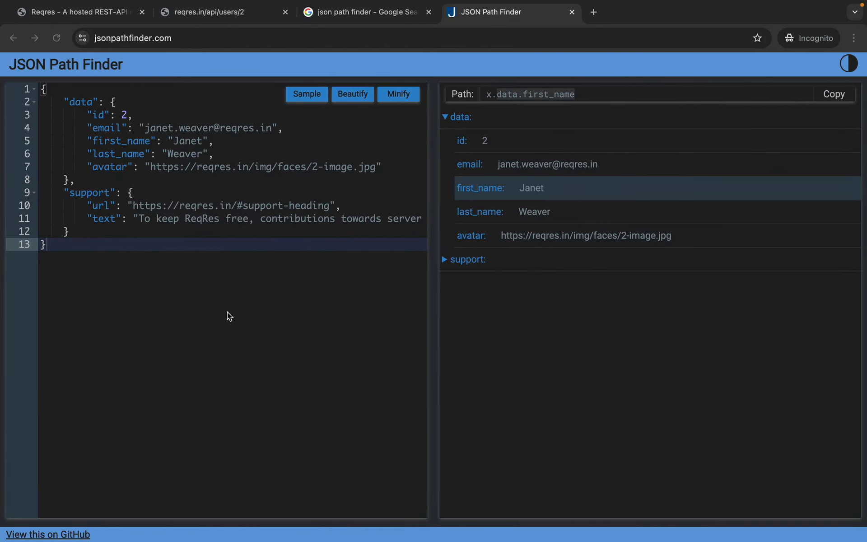
left_click(93, 11)
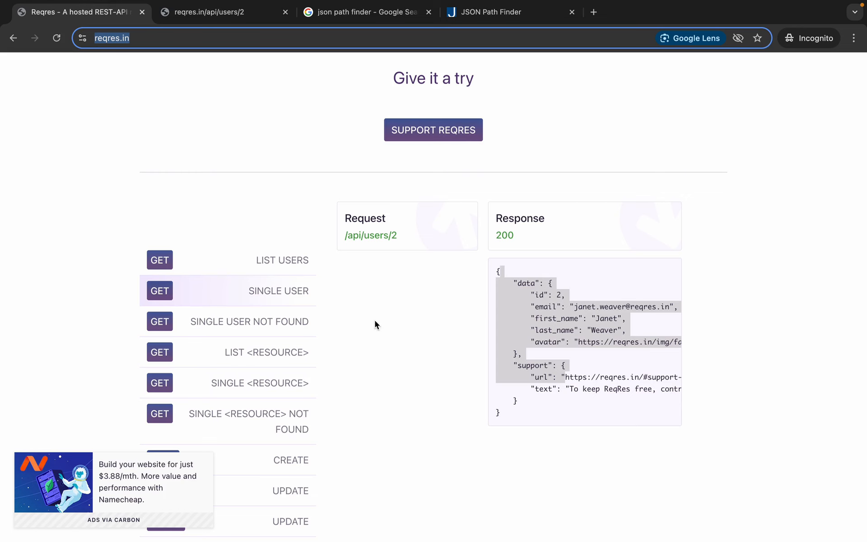
scroll(221, 379, "down", 3)
left_click(287, 387)
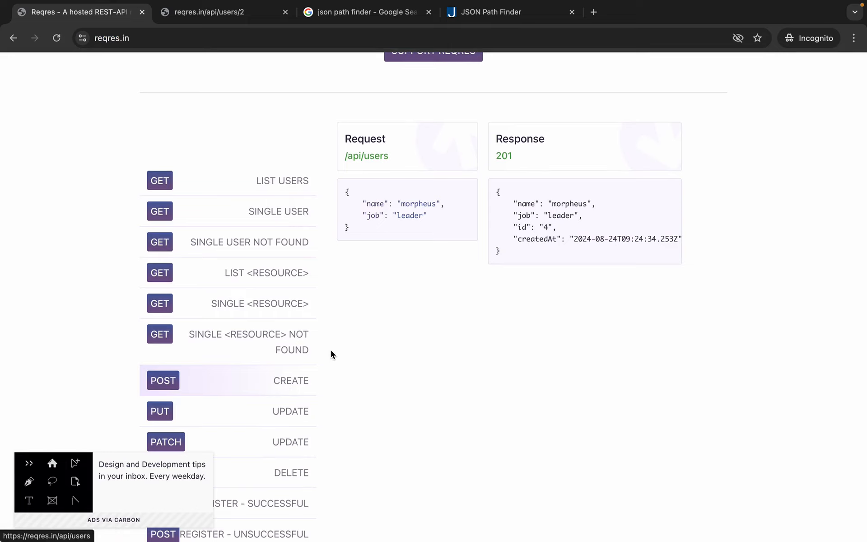
Back in Testim, add a shared API action step named Create User after Get User Details and set its request method to Post
key("ctrl+Left")
mouse_move(335, 256)
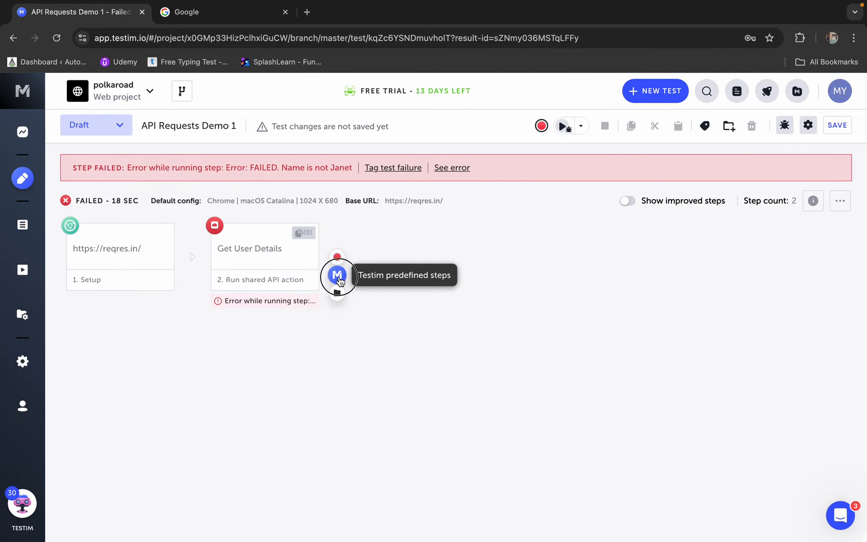
left_click(335, 274)
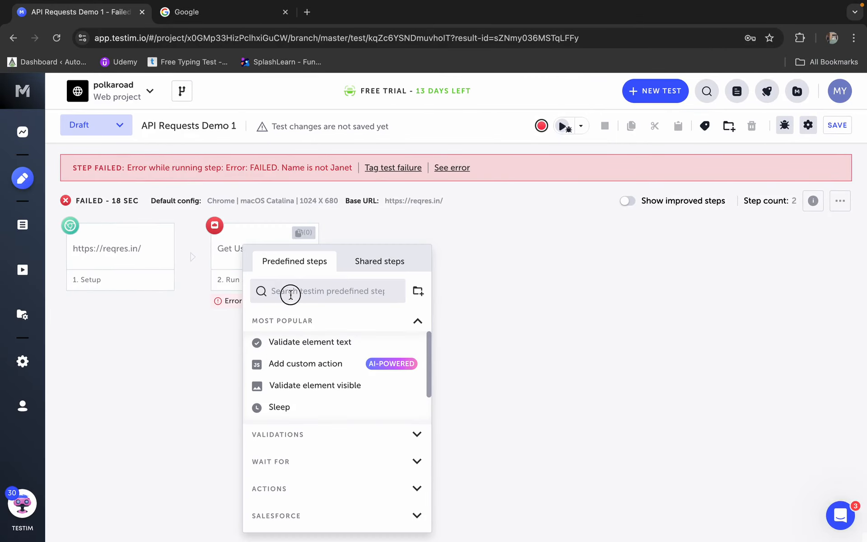
type("api")
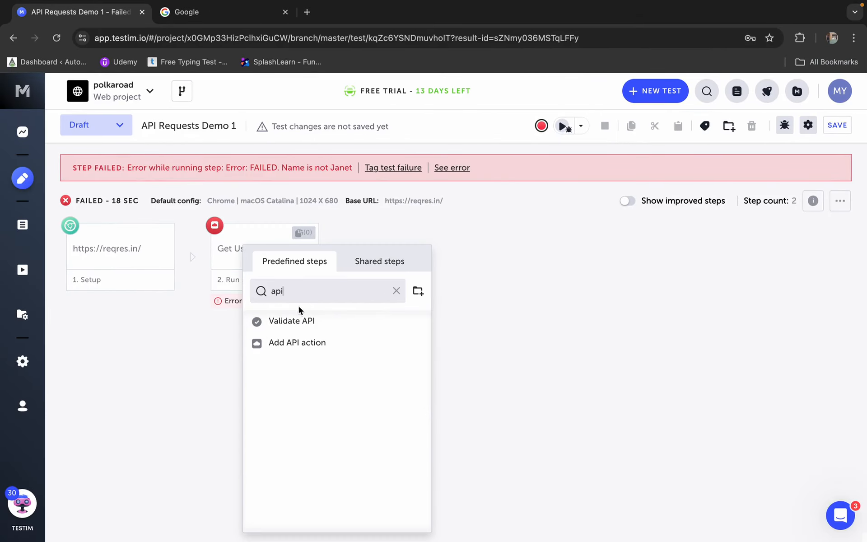
left_click(299, 346)
type("Create User")
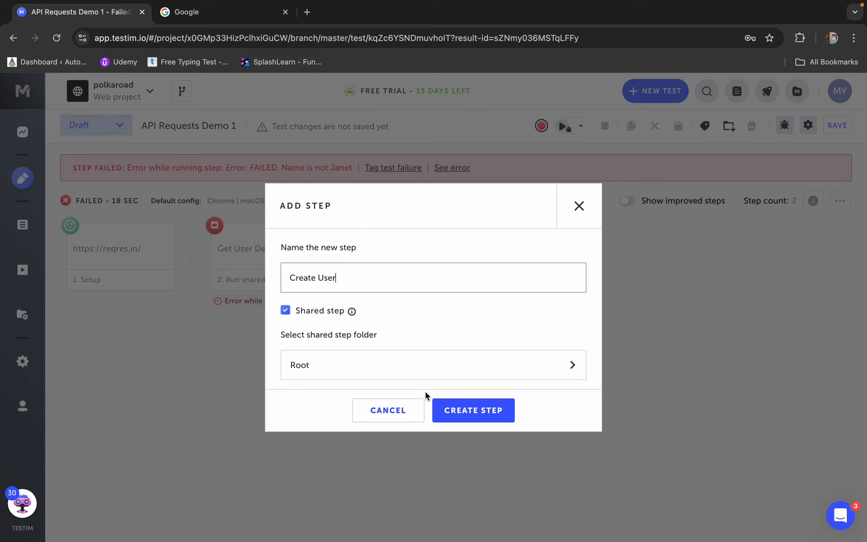
left_click(465, 410)
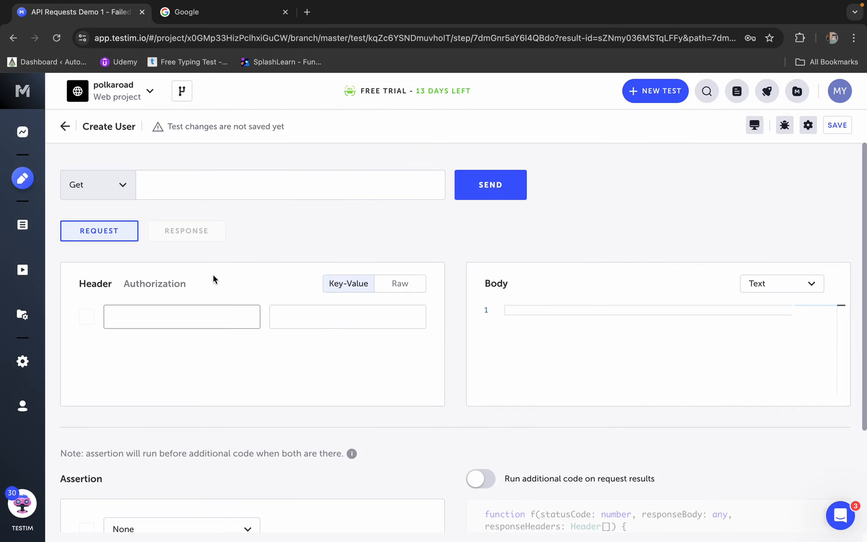
left_click(119, 185)
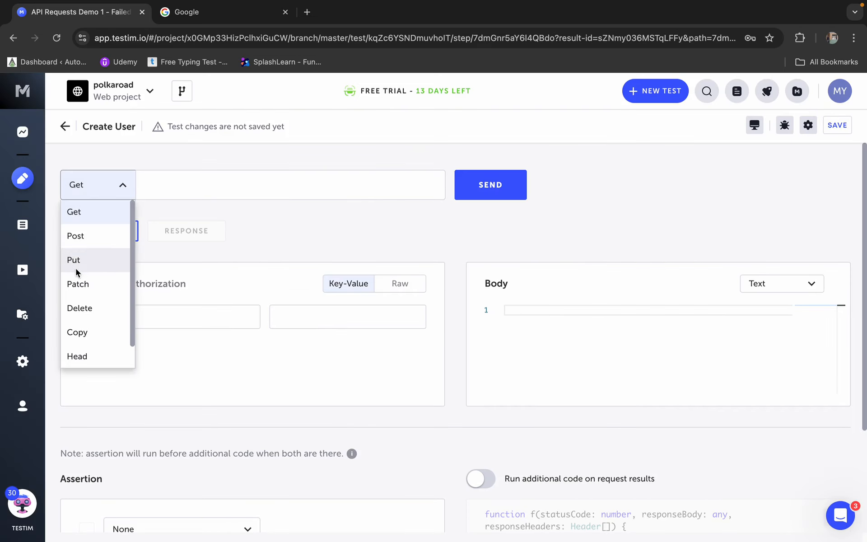
left_click(73, 235)
Switch back to reqres.in and open the Create request's /api/users endpoint in a separate browser tab
key("ctrl+Right")
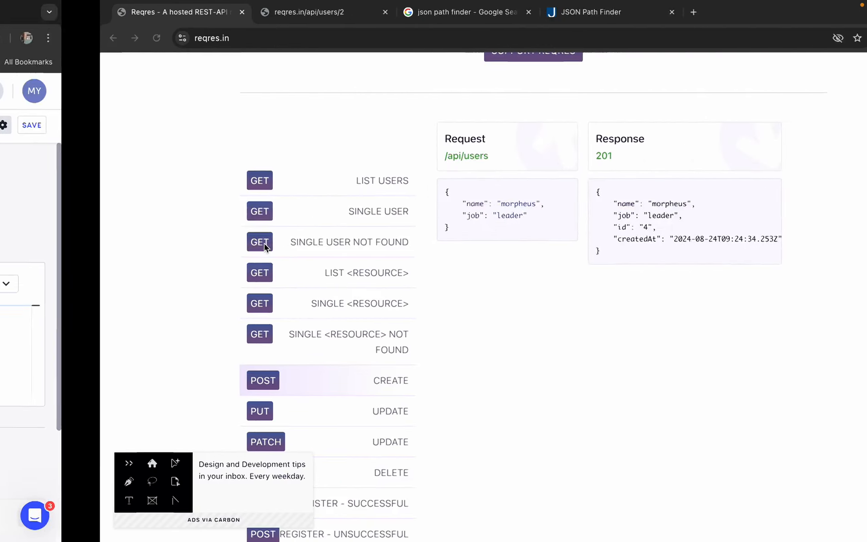
left_click(373, 162, "super")
left_click(212, 12)
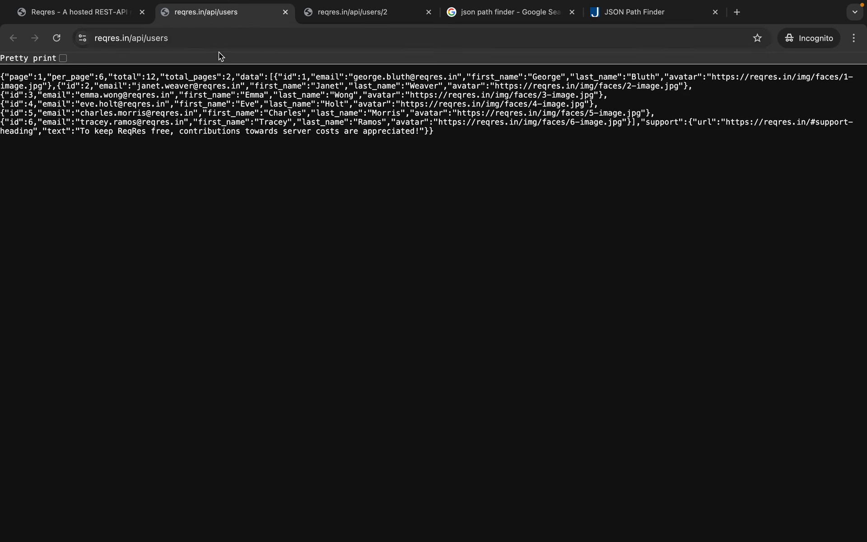
left_click(210, 41)
key("super+c")
left_click(97, 13)
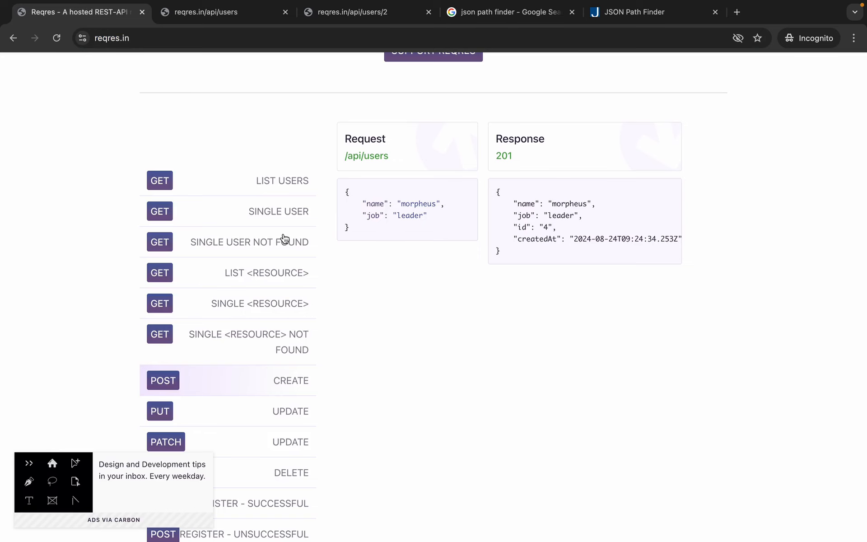
key("ctrl+Left")
left_click(228, 186)
key("super+v")
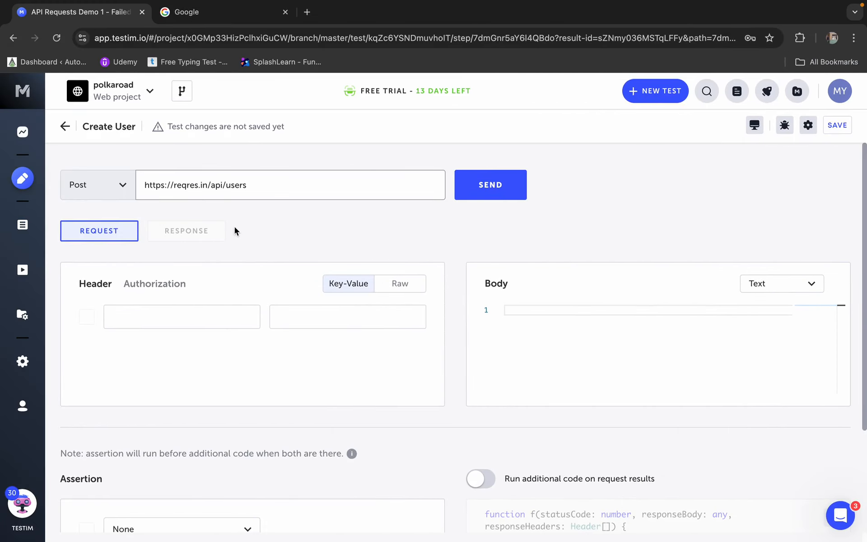
Examine the Header and Authorization settings of the Create User request
left_click(95, 286)
left_click(141, 290)
left_click(95, 288)
left_click(141, 289)
left_click(94, 287)
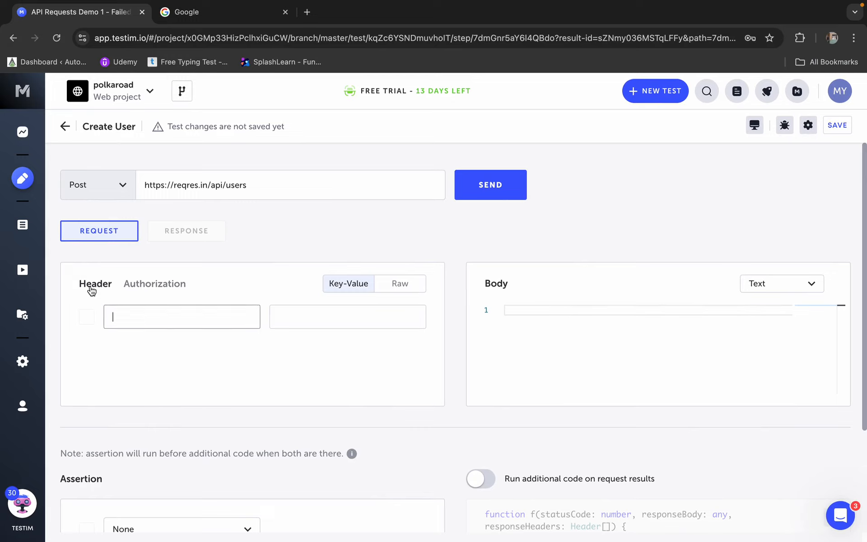
left_click(171, 292)
left_click(104, 285)
Check the sample Create request on reqres.in and set the Create User body format to JSON
left_click(789, 284)
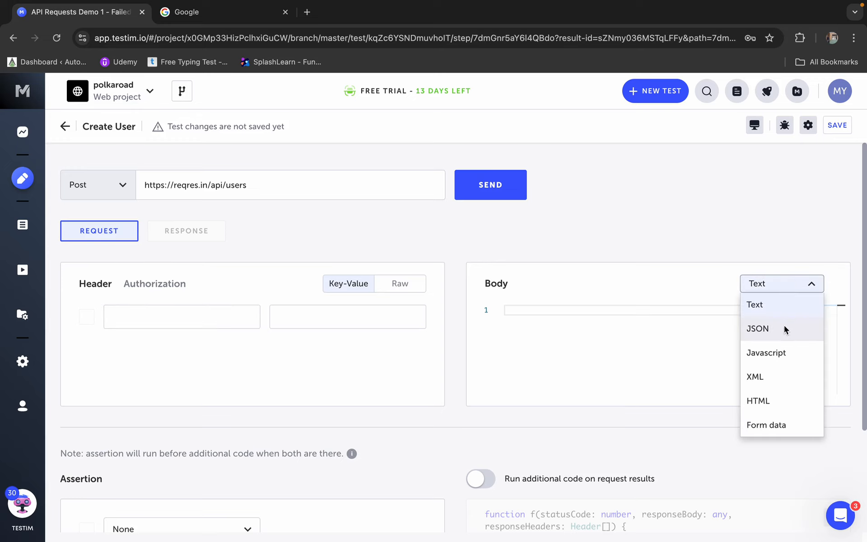
key("ctrl+Right")
left_click_drag(361, 234, 345, 190)
key("ctrl+Left")
left_click(764, 331)
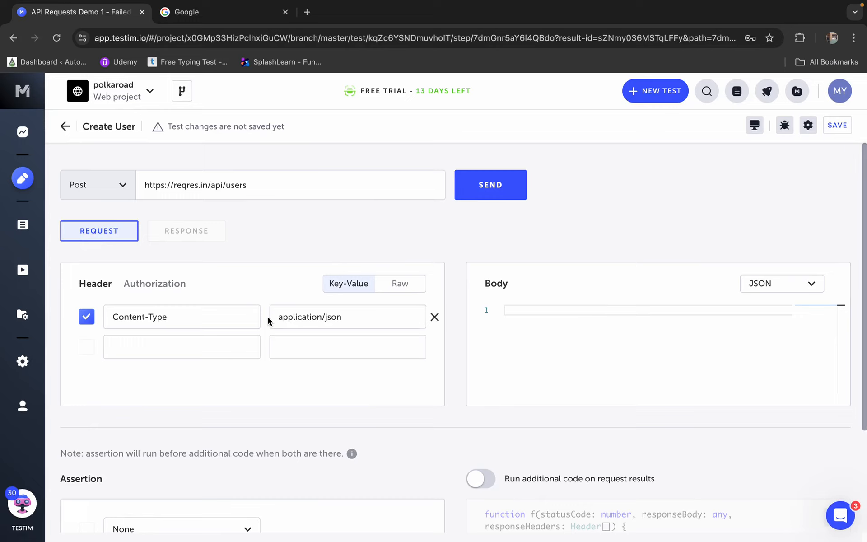
key("ctrl+a")
mouse_move(70, 303)
left_mouse_down()
mouse_move(443, 341)
mouse_move(439, 334)
left_mouse_up()
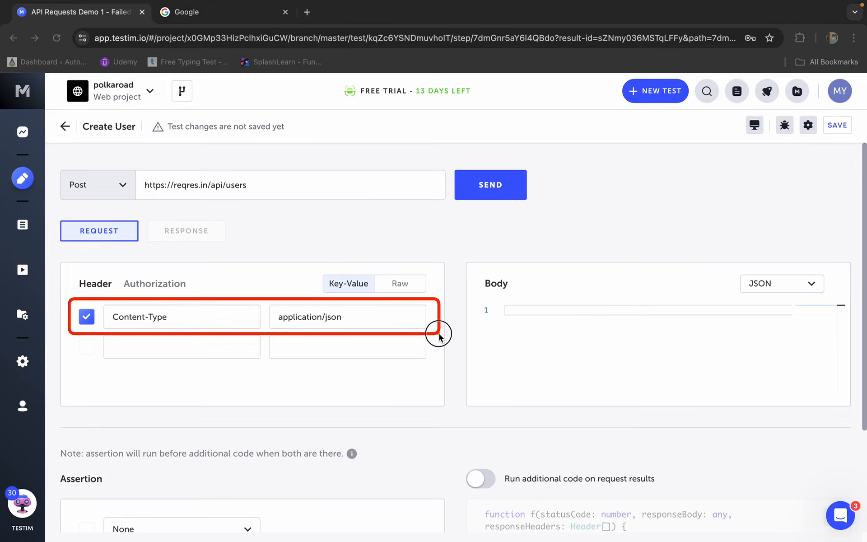
left_click_drag(439, 334, 440, 334)
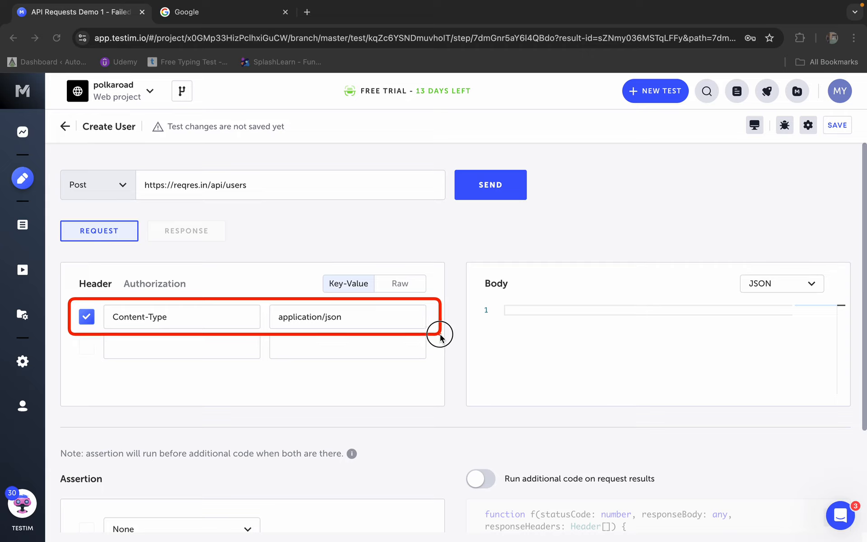
mouse_move(101, 300)
left_mouse_down()
mouse_move(273, 340)
mouse_move(265, 334)
left_mouse_up()
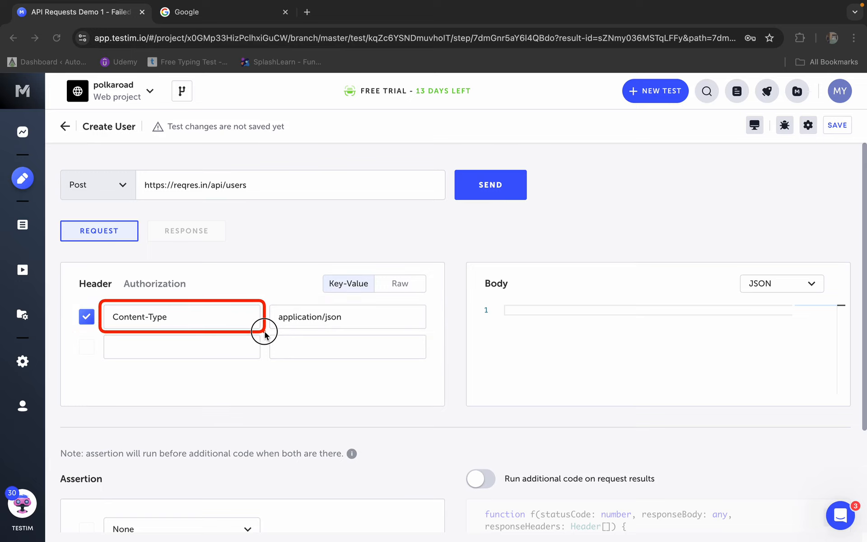
mouse_move(267, 299)
left_mouse_down()
mouse_move(456, 338)
mouse_move(448, 335)
left_mouse_up()
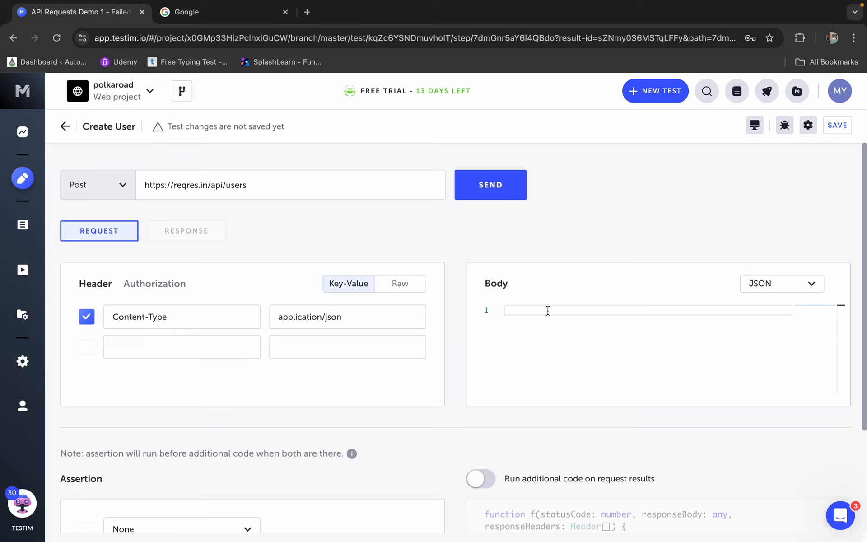
Switch the request body format to Text and back to JSON
left_click(765, 289)
left_click(754, 305)
left_click(767, 286)
left_click(757, 329)
Copy the sample Create JSON with name "morpheus" and job "leader" from reqres.in into the Create User request body in Testim
key("ctrl+Right")
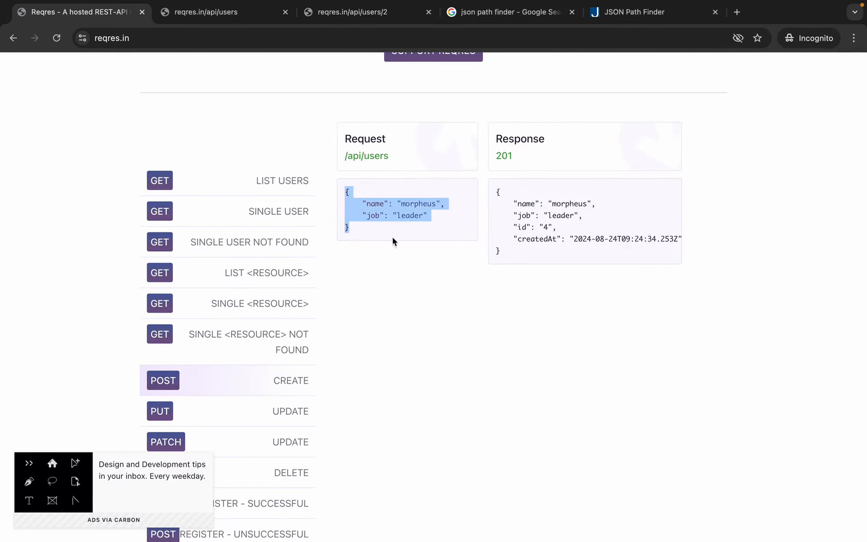
left_click(393, 238)
left_click_drag(357, 233, 340, 196)
key("super+c")
key("ctrl+Left")
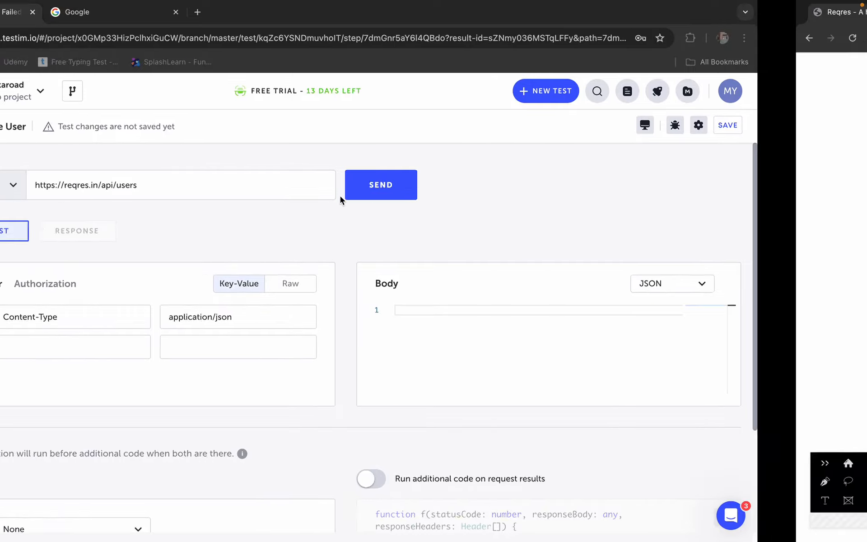
key("super+v")
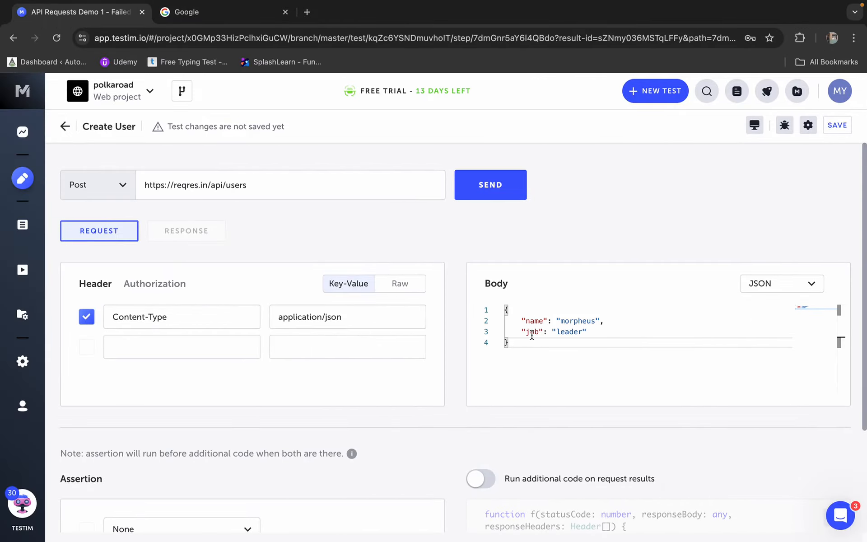
left_click(573, 320)
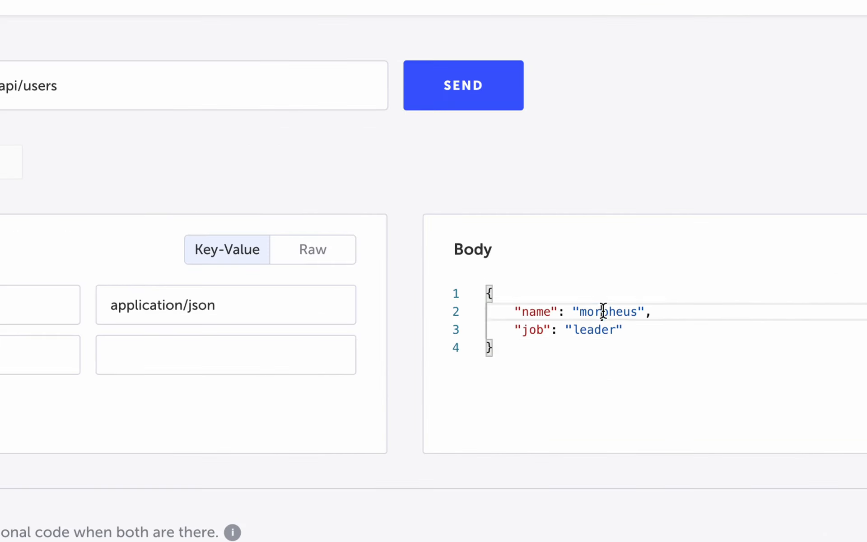
double_click(603, 311)
double_click(592, 330)
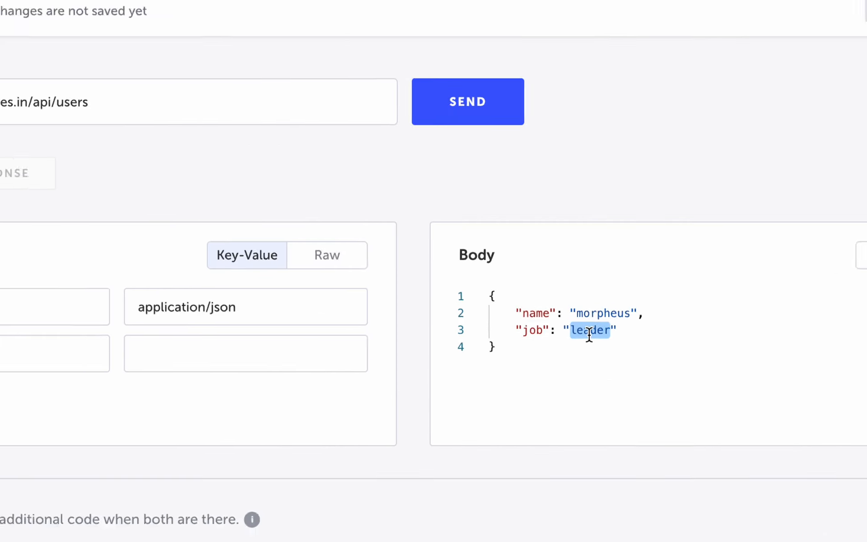
Add an assertion that the status code equals 201 and save the test
scroll(392, 364, "down", 3)
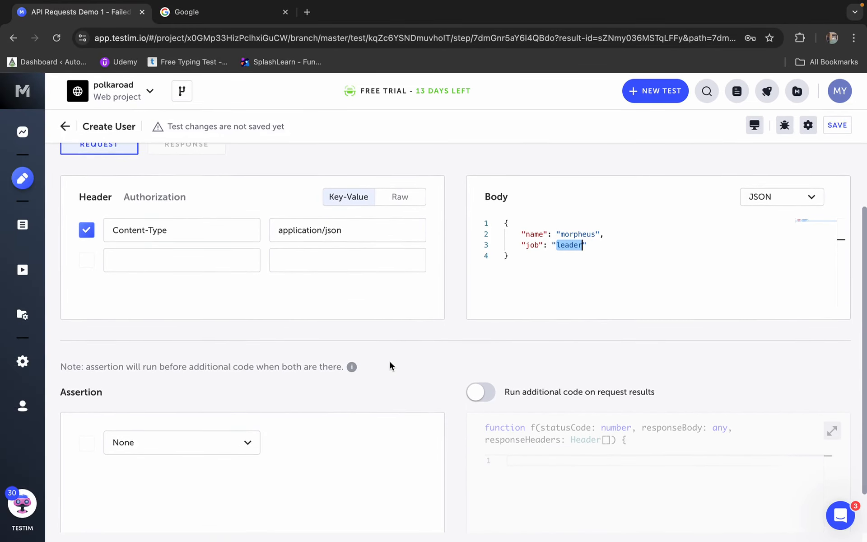
left_click(199, 438)
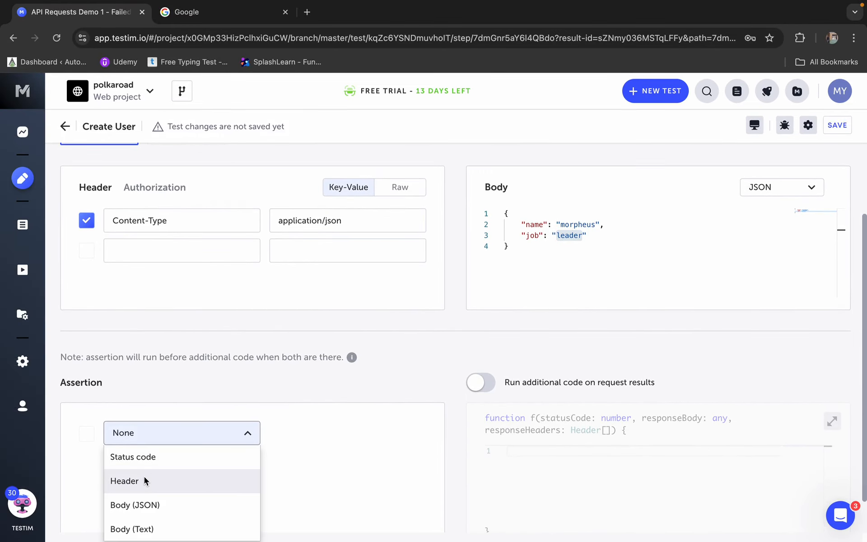
left_click(140, 457)
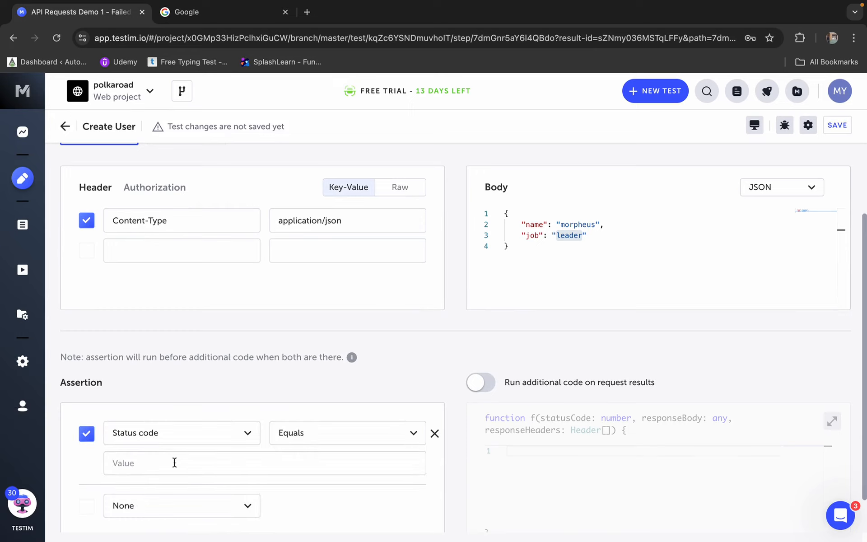
left_click(132, 464)
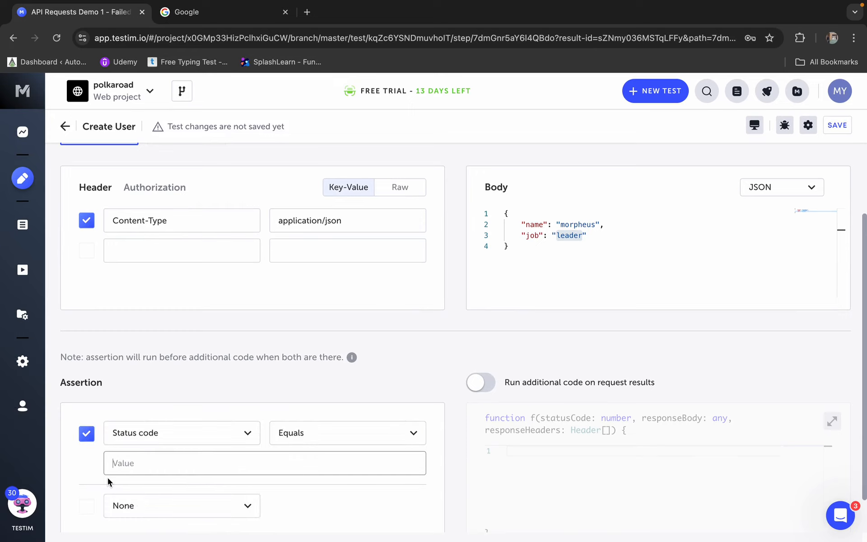
type("201")
left_click(837, 125)
left_click(403, 379)
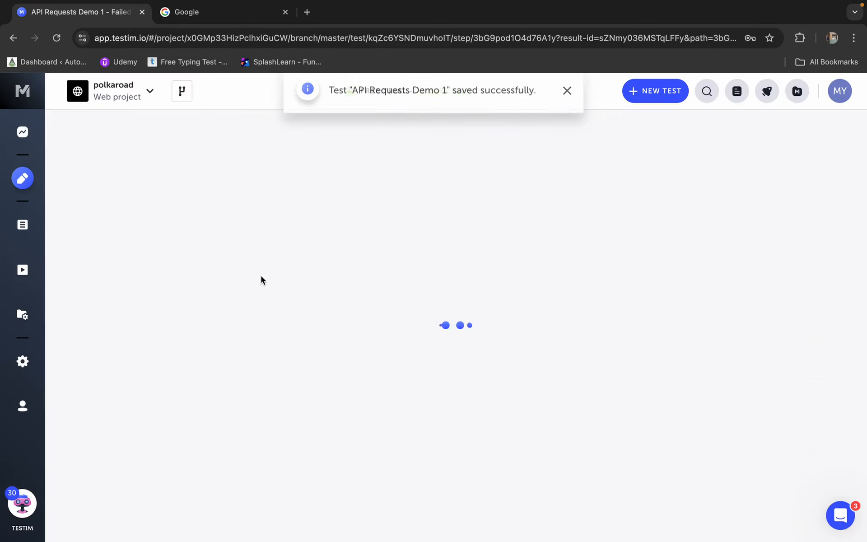
Send the Create User request and review its response and the details of the sent request
left_click(493, 185)
left_click(474, 407)
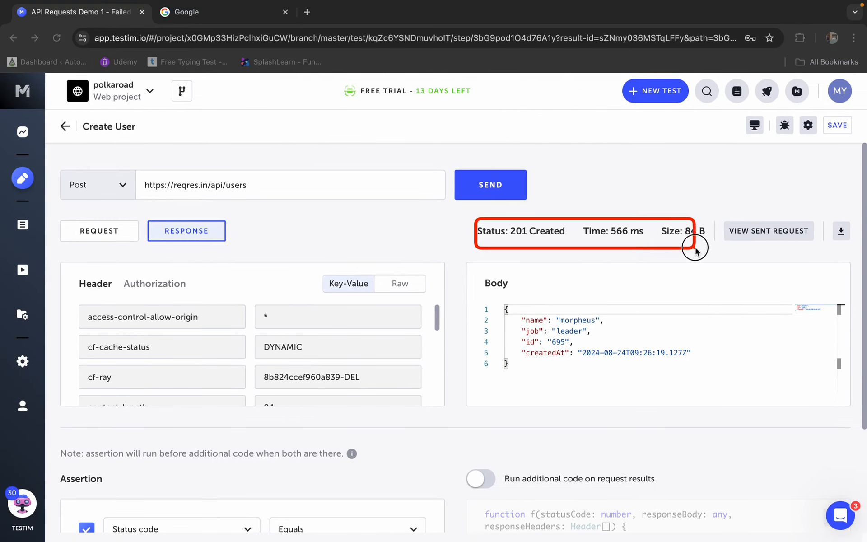
left_click(756, 233)
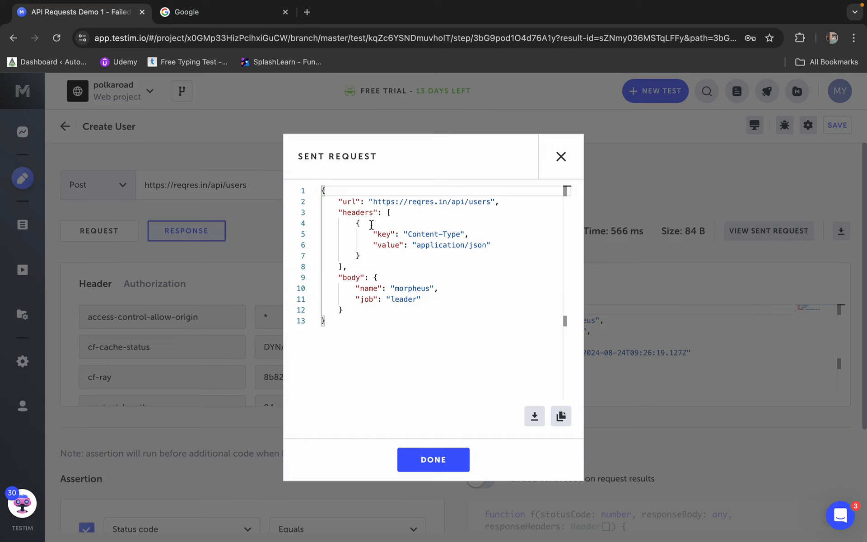
left_click_drag(426, 312, 354, 224)
left_click(562, 158)
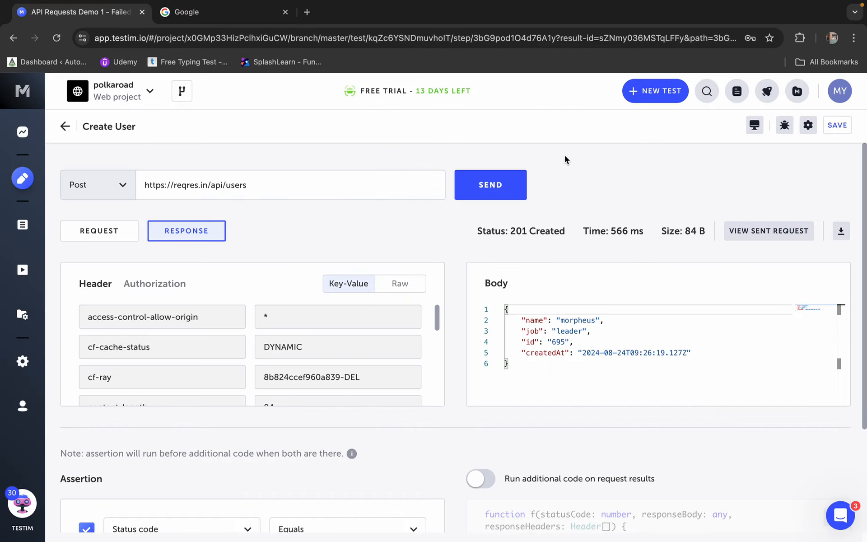
left_click(777, 233)
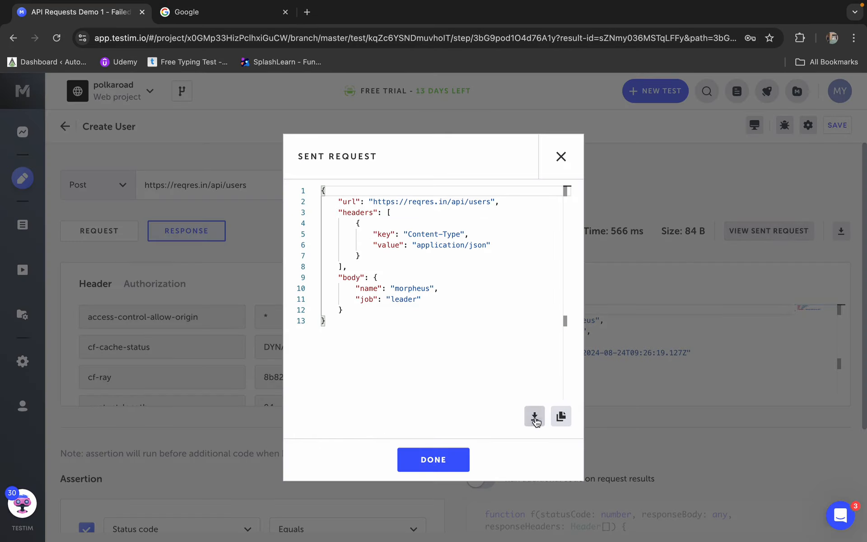
left_click(562, 158)
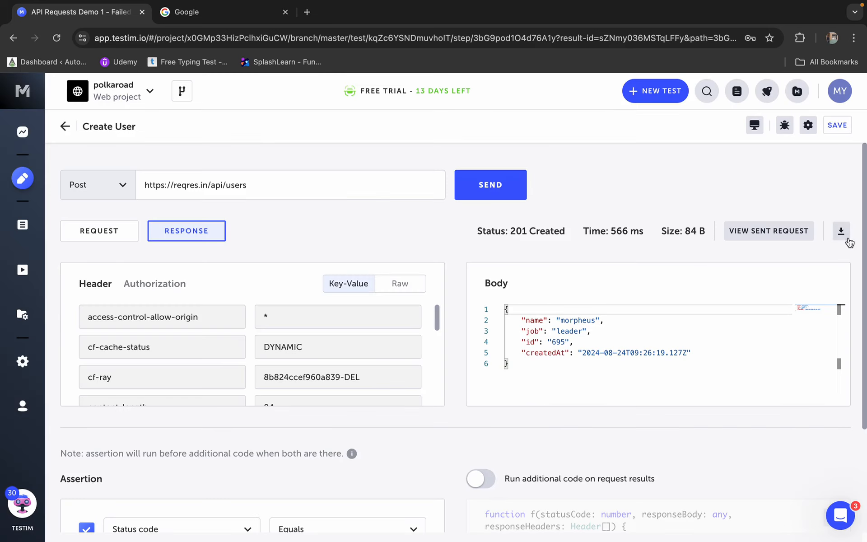
Save the test, return to the API Requests Demo 1 overview and save it again there
scroll(266, 467, "down", 2)
scroll(272, 472, "up", 2)
left_click(838, 126)
left_click(394, 371)
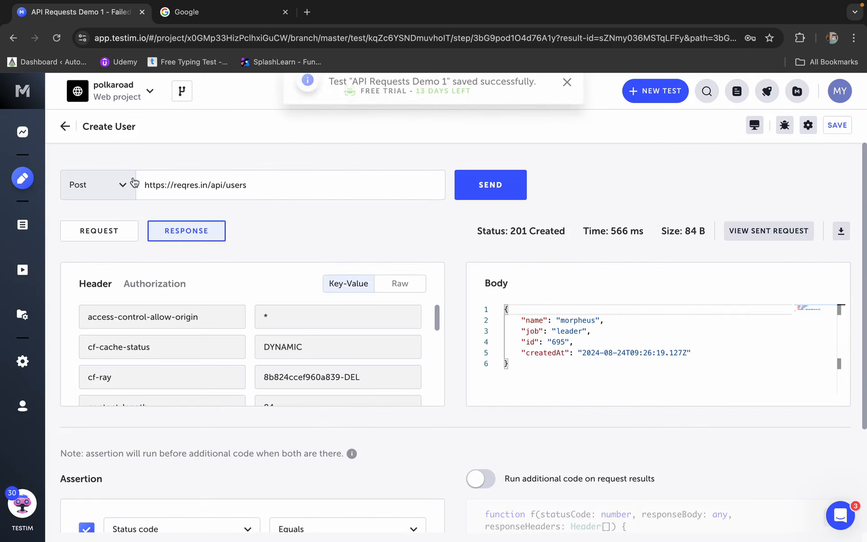
left_click(65, 126)
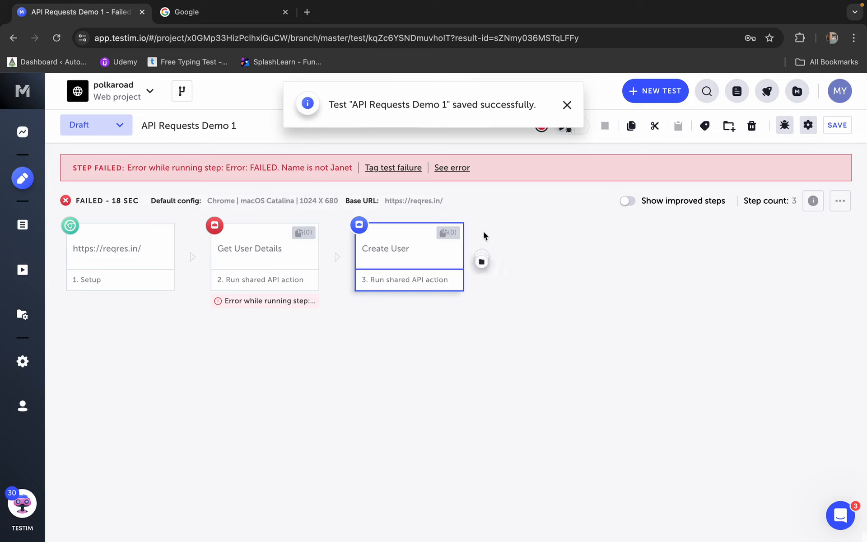
left_click(841, 127)
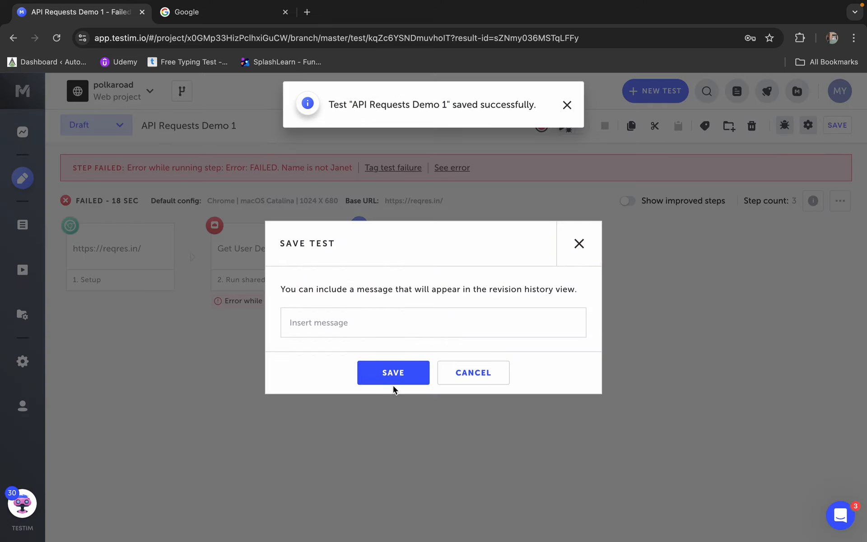
left_click(396, 372)
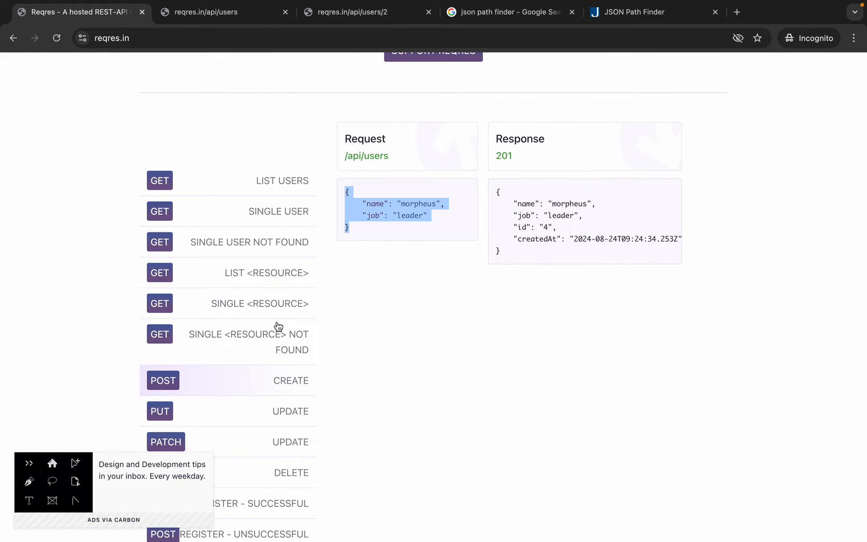
On the reqres.in page, examine the sample requests and responses for the PUT and PATCH Update calls, and return to Testim
scroll(279, 328, "down", 1)
left_click(278, 376)
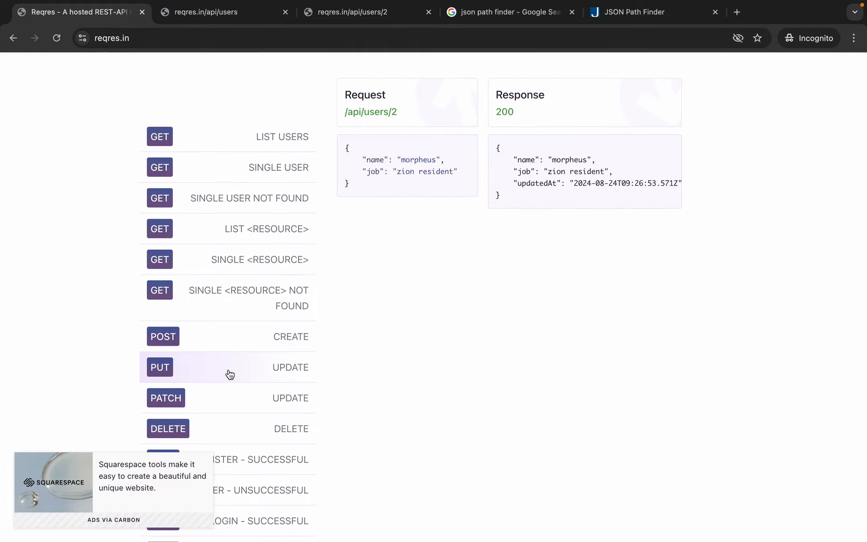
scroll(230, 374, "down", 1)
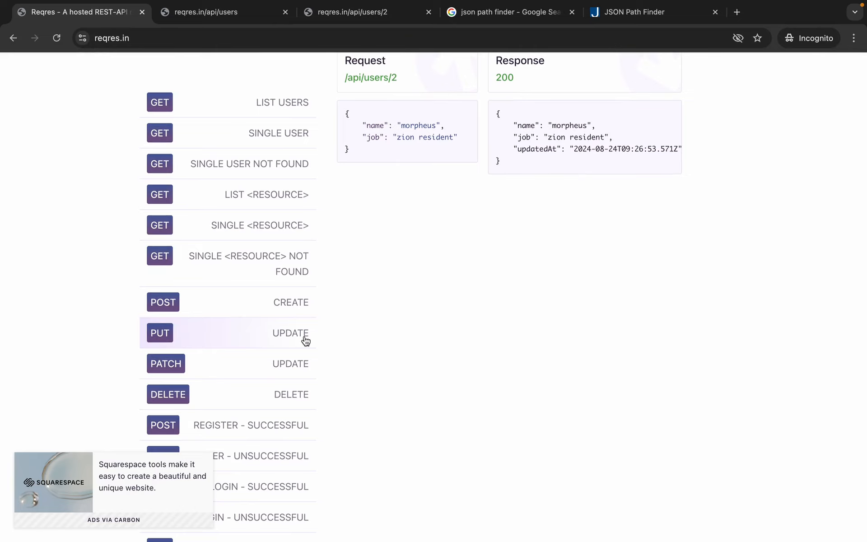
left_click(240, 367)
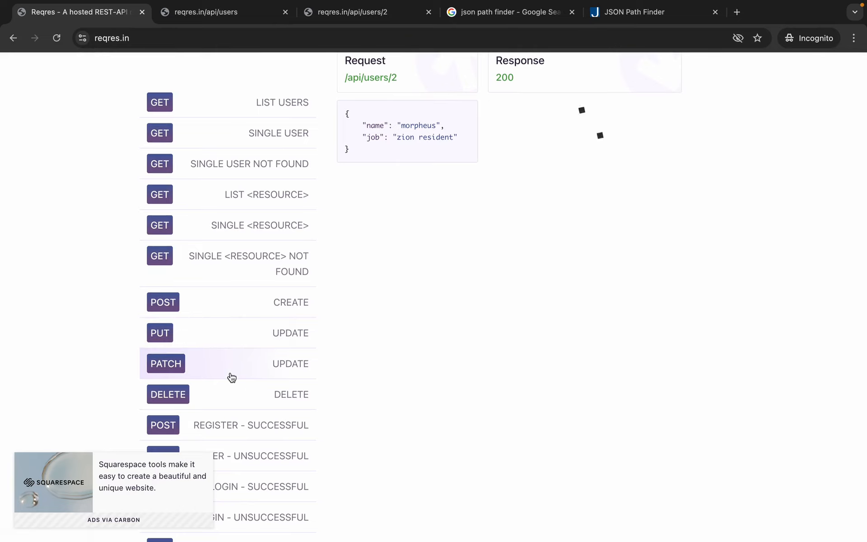
left_click(215, 336)
scroll(271, 357, "up", 2)
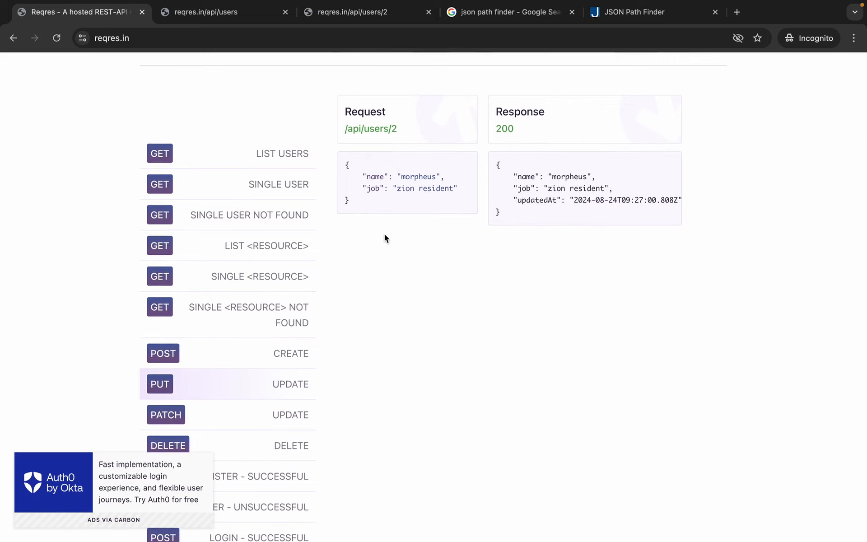
left_click_drag(339, 158, 472, 212)
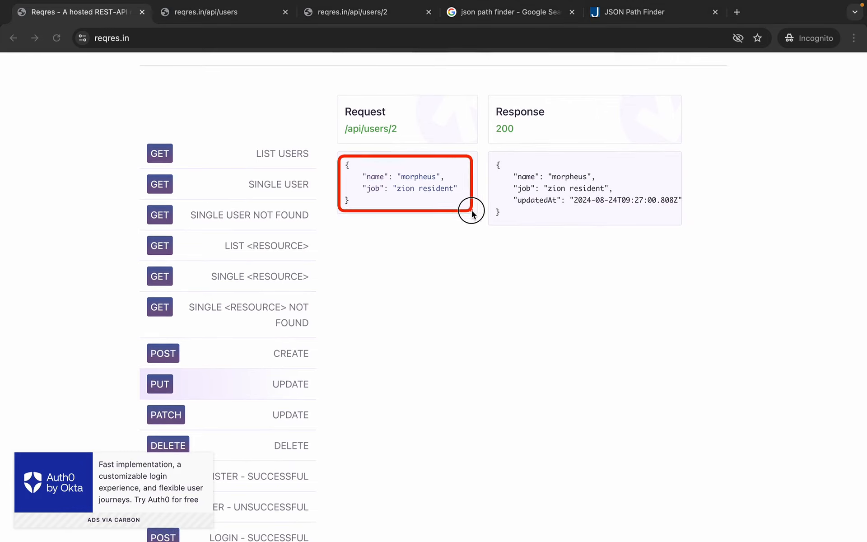
left_click_drag(335, 156, 474, 205)
left_click(235, 424)
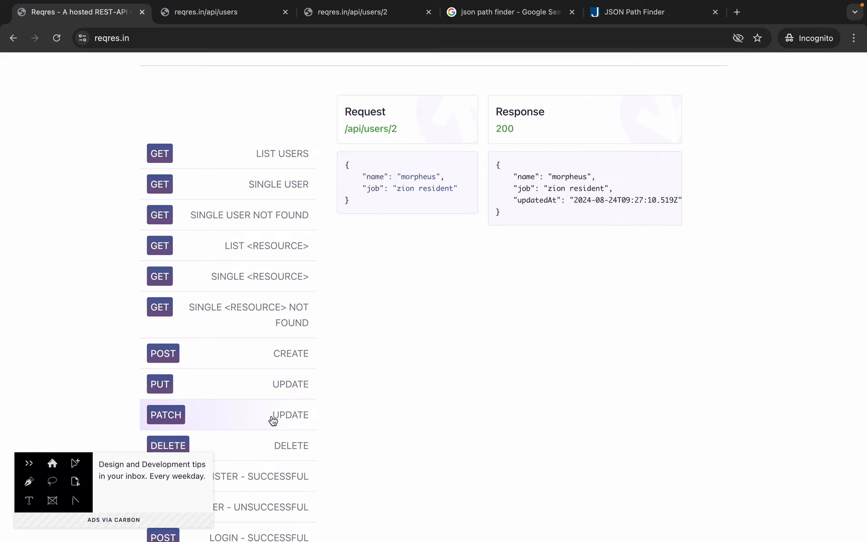
left_click(276, 384)
key("ctrl+Left")
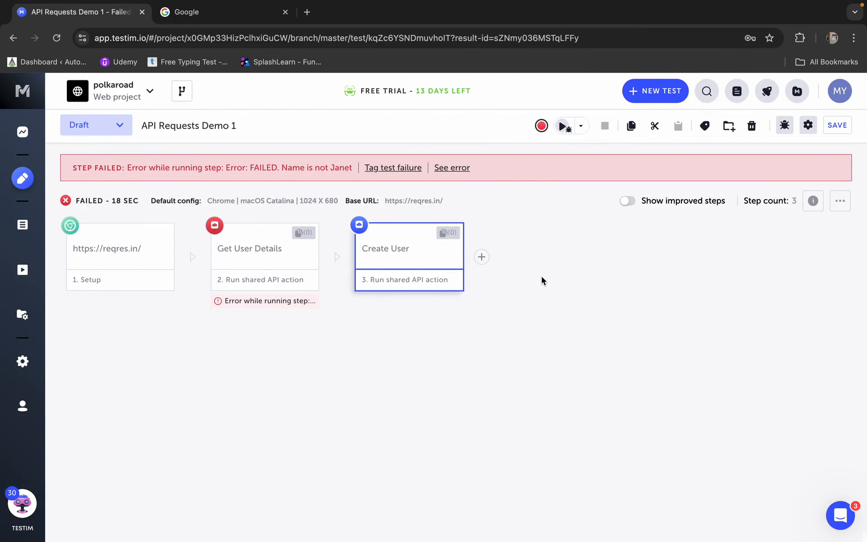
Add a shared API action step named Update User after the Create User step, in the Root folder
mouse_move(486, 276)
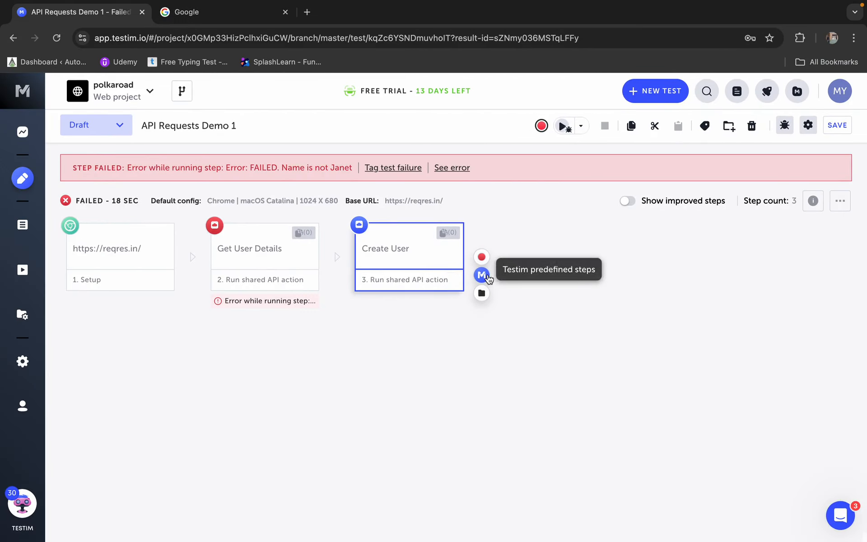
left_click(482, 275)
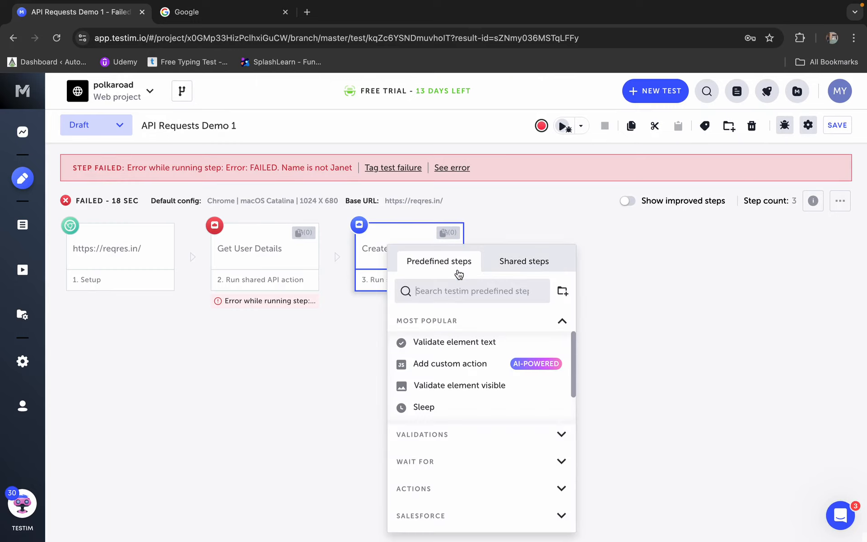
type("api")
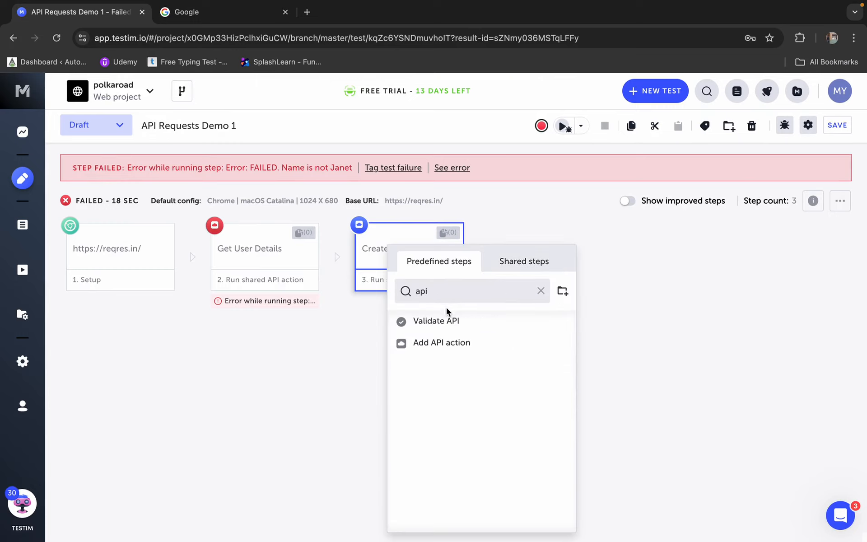
left_click(443, 349)
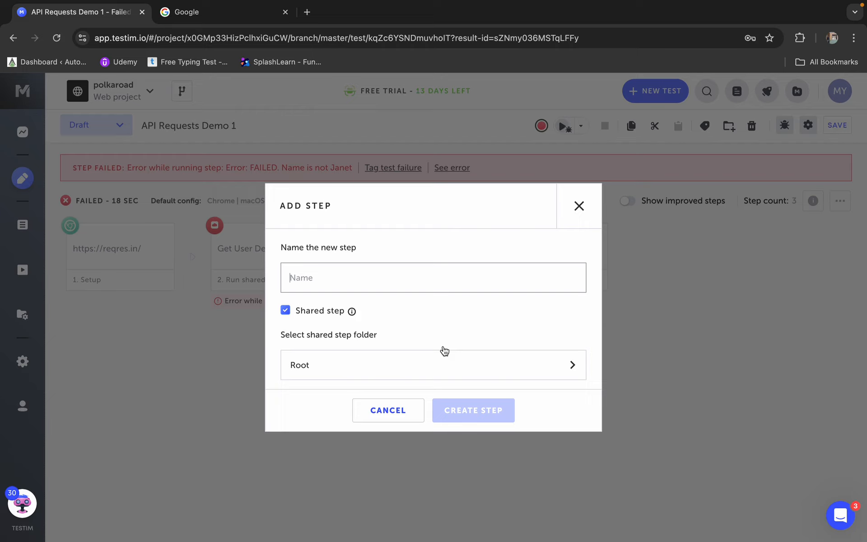
type("Update User")
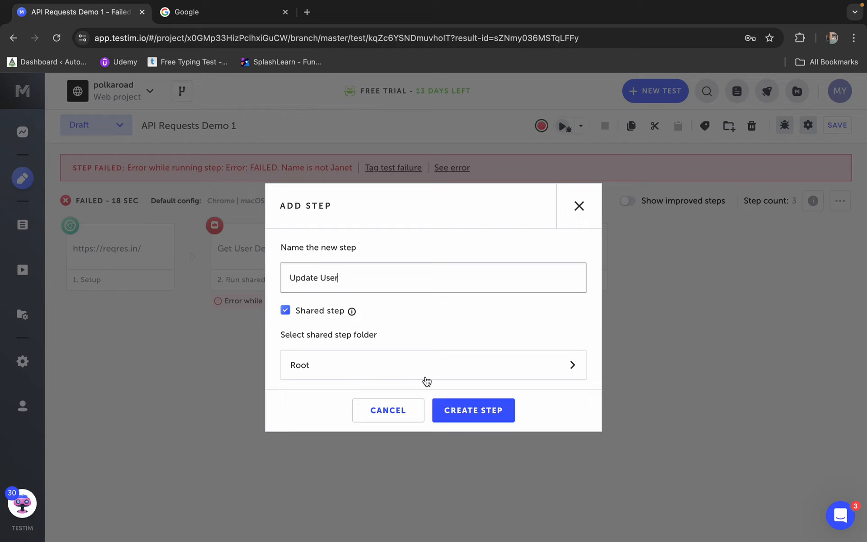
left_click(461, 410)
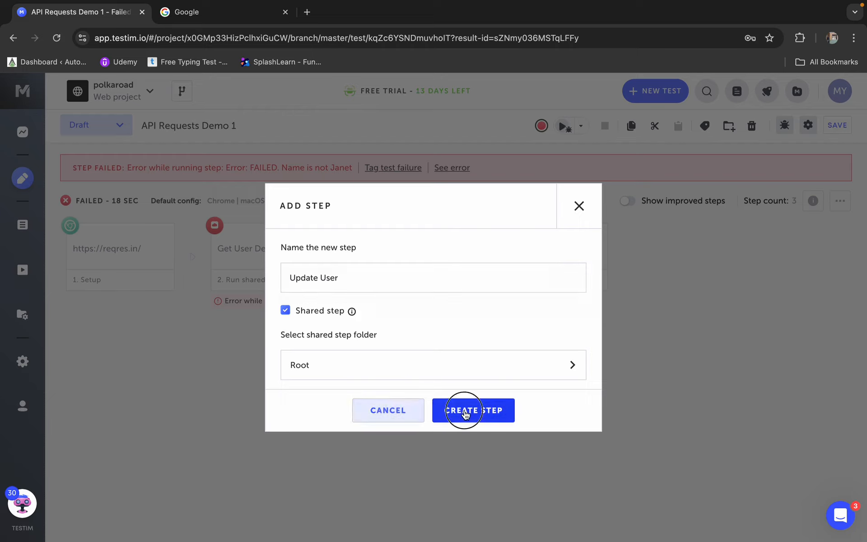
left_click(86, 185)
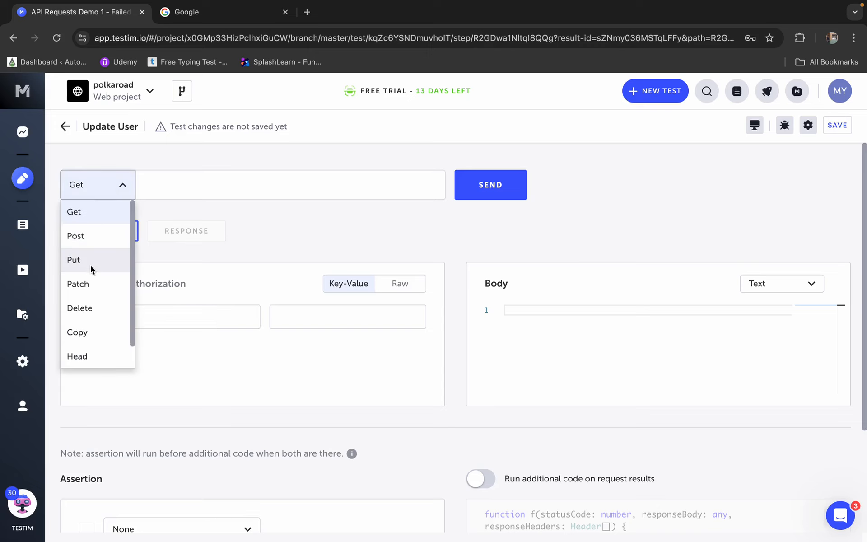
left_click(91, 262)
left_click(167, 197)
key("ctrl+Right")
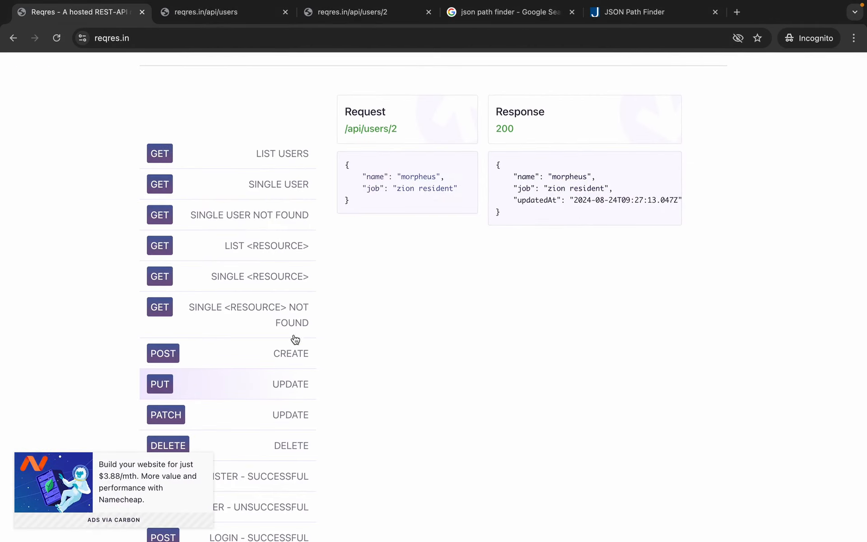
left_click(232, 385)
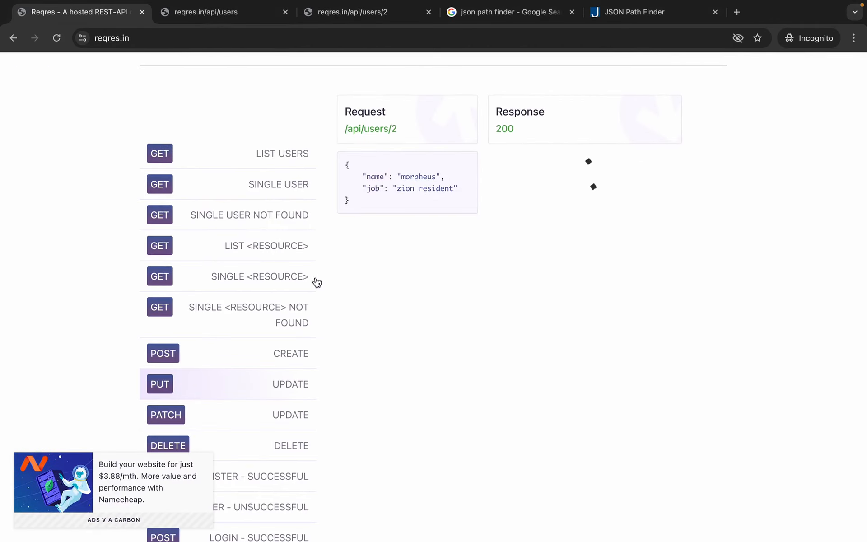
left_click(375, 131, "super")
left_click(317, 18)
left_click(289, 40)
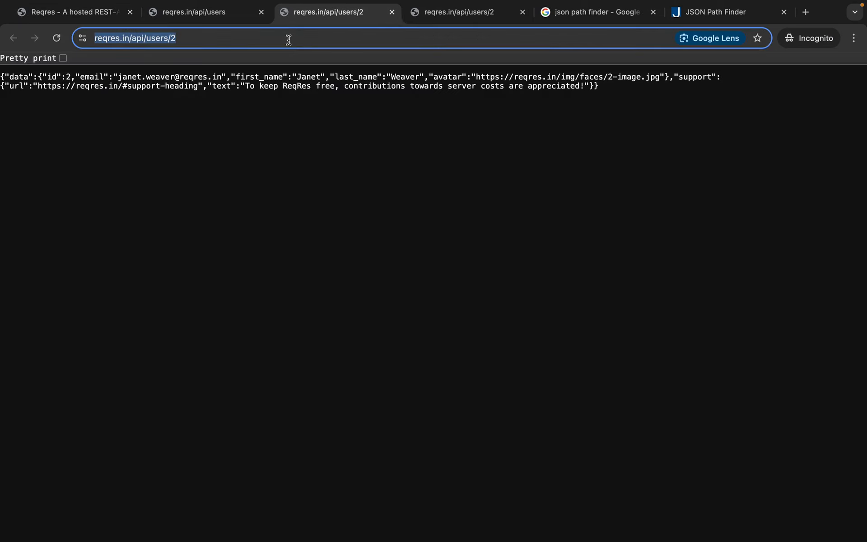
key("super+c")
key("ctrl+Left")
key("super+v")
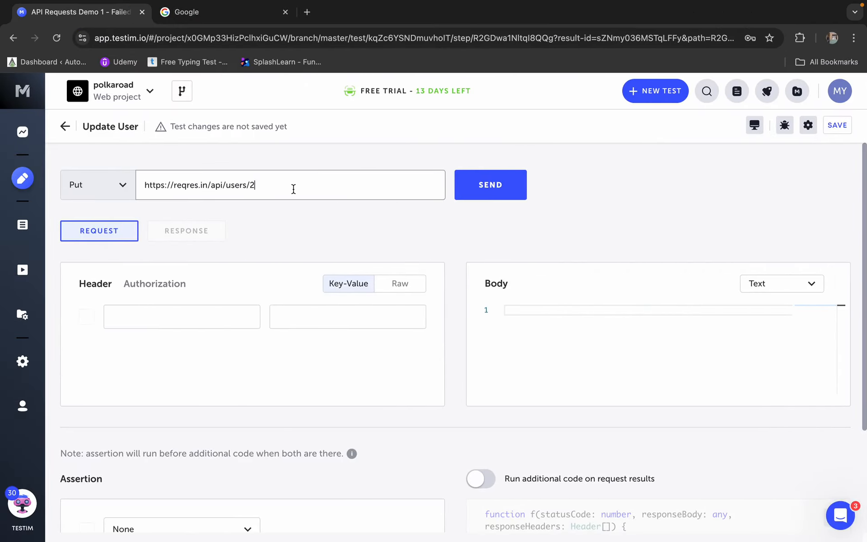
left_click_drag(257, 183, 250, 183)
Set the request body format to JSON and fill it with the sample PUT request body copied from reqres.in
left_click(777, 283)
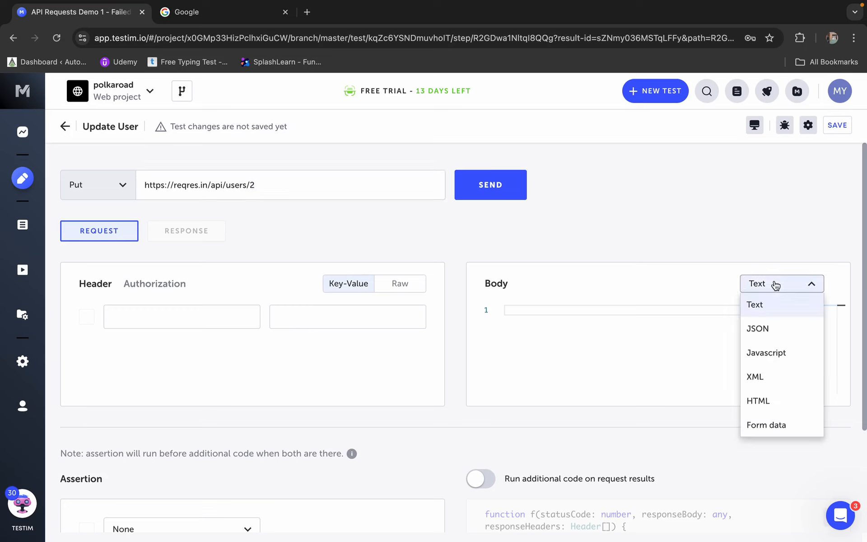
left_click(766, 329)
key("ctrl+Right")
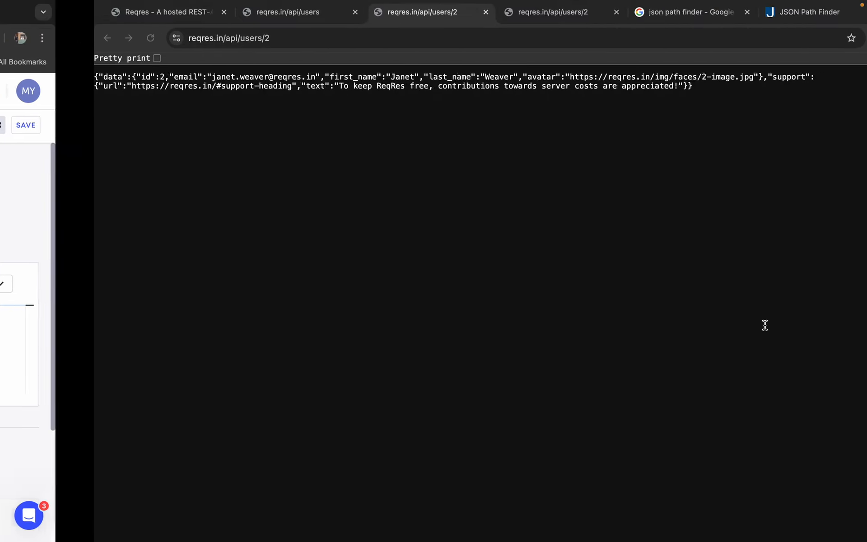
left_click(199, 20)
key("super+alt+Left")
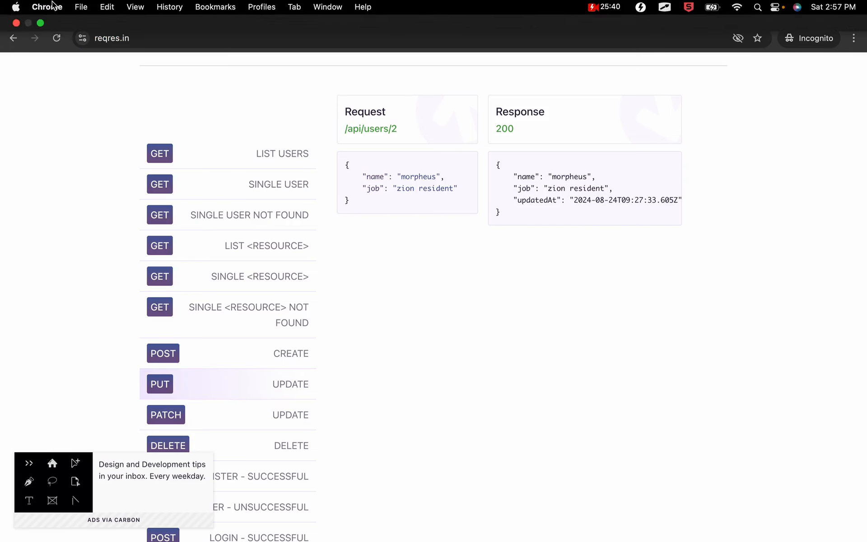
left_click_drag(377, 216, 346, 171)
key("ctrl+Left")
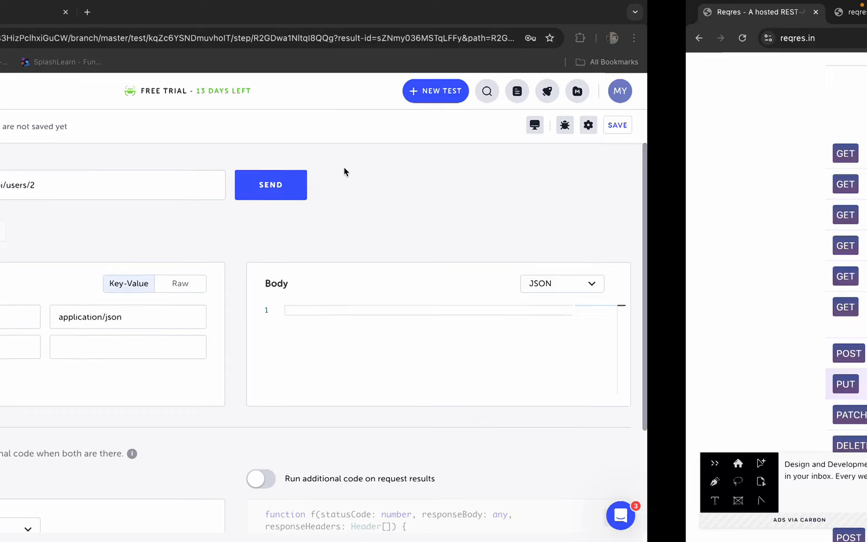
left_click(544, 315)
key("super+v")
In the JSON body, replace the name value with the user's new first name and the job value with Teacher
double_click(575, 321)
type("Joh")
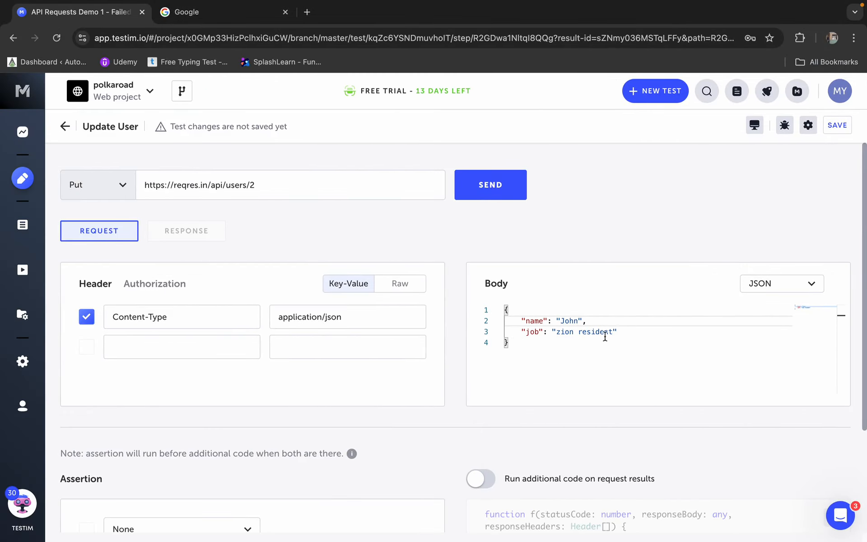
type("n")
left_click_drag(612, 332, 555, 333)
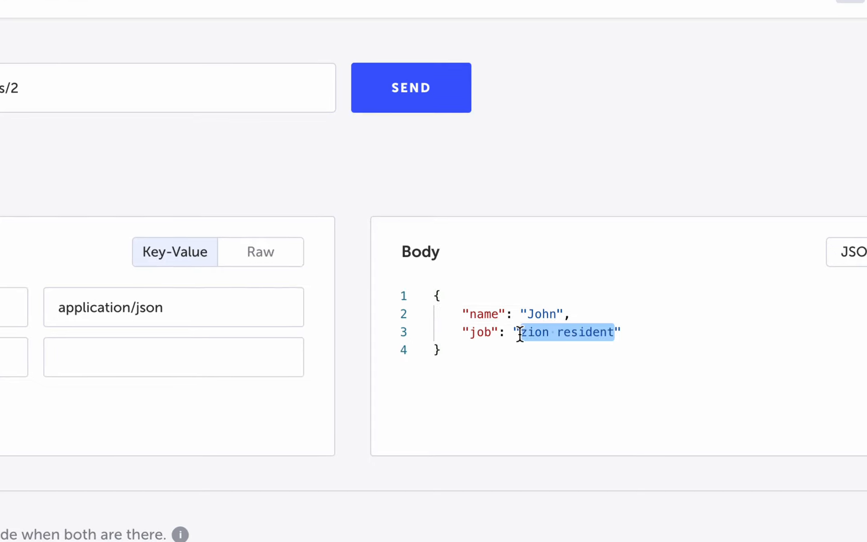
type("Teacher")
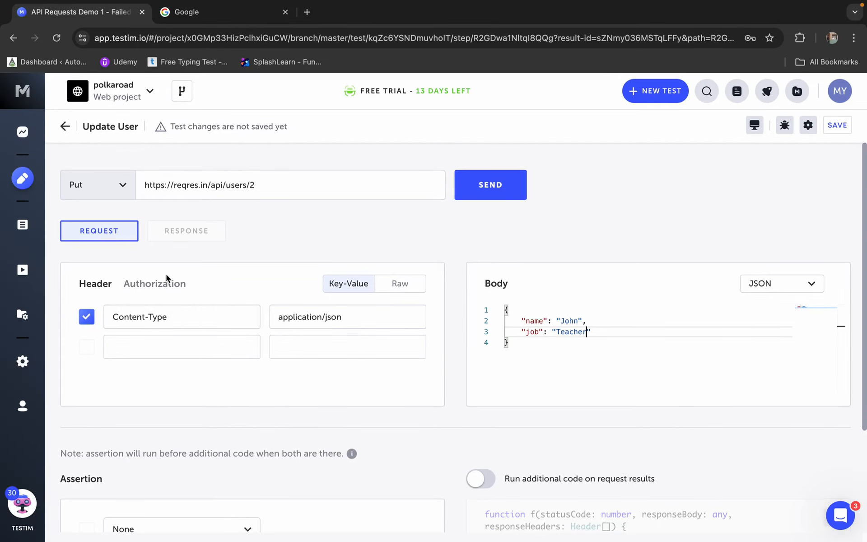
Save the test without a revision message, send the Update User request and review its response body
left_click(836, 128)
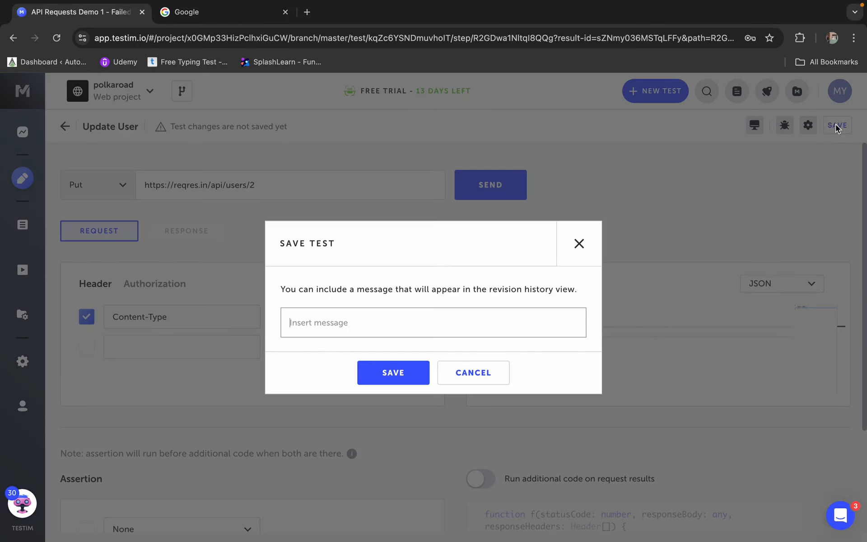
left_click(404, 377)
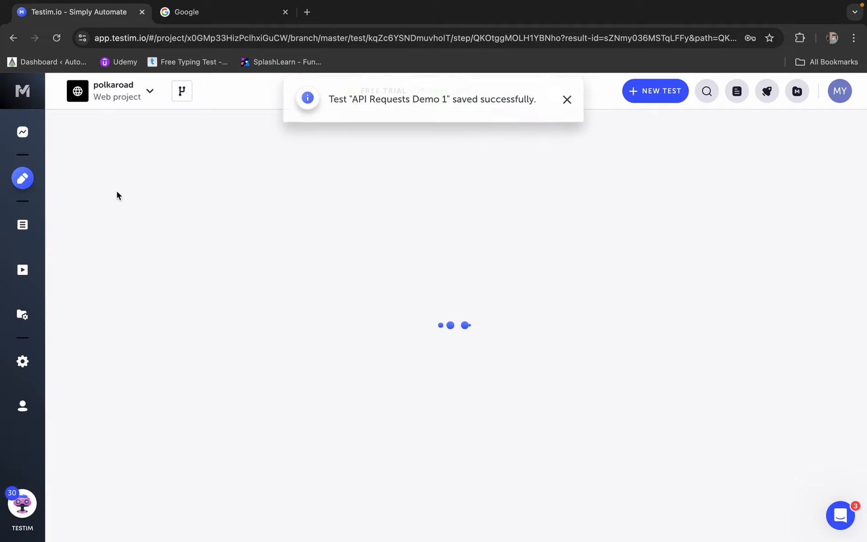
left_click(496, 188)
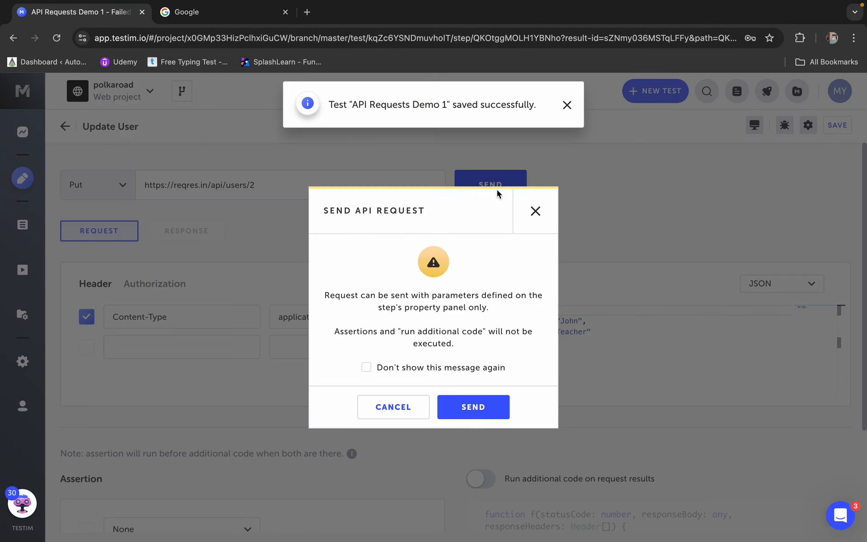
left_click(478, 407)
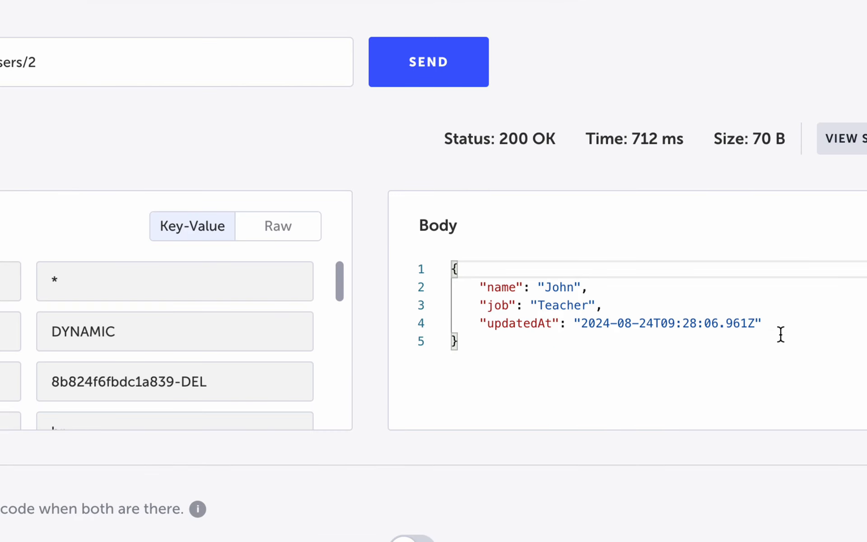
left_click_drag(780, 335, 454, 284)
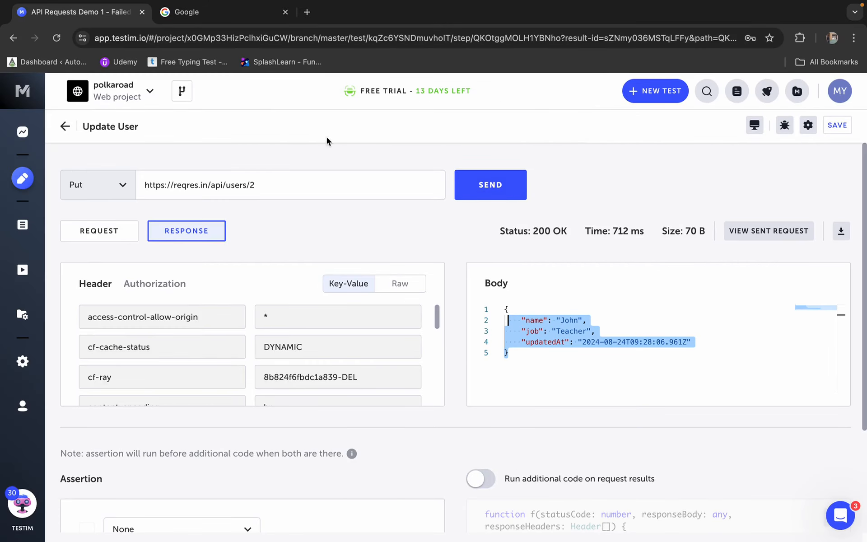
Return to the test overview and add an API action step named Delete User after Update User
left_click(66, 126)
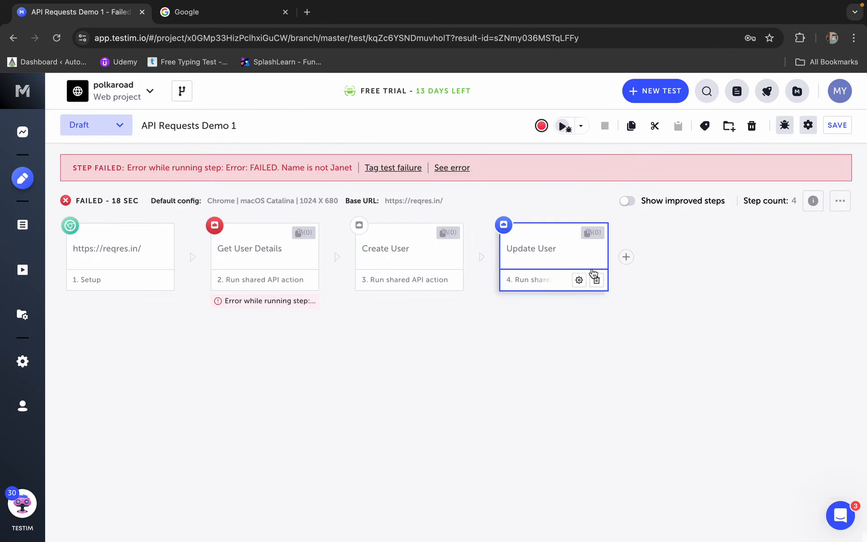
mouse_move(598, 288)
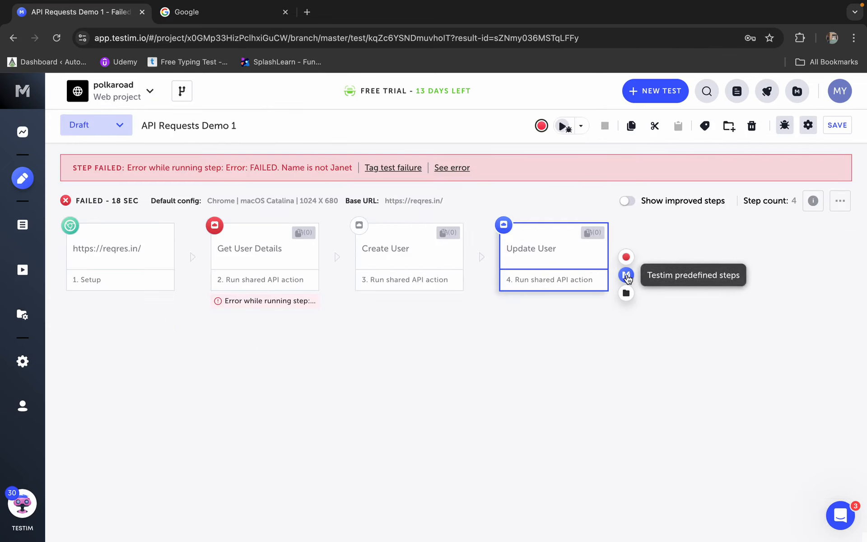
left_click(625, 274)
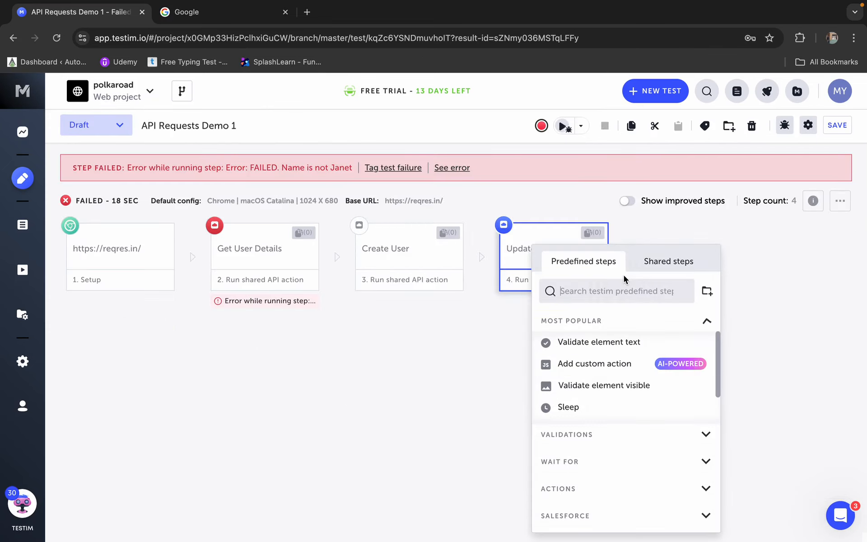
left_click(565, 289)
type("api")
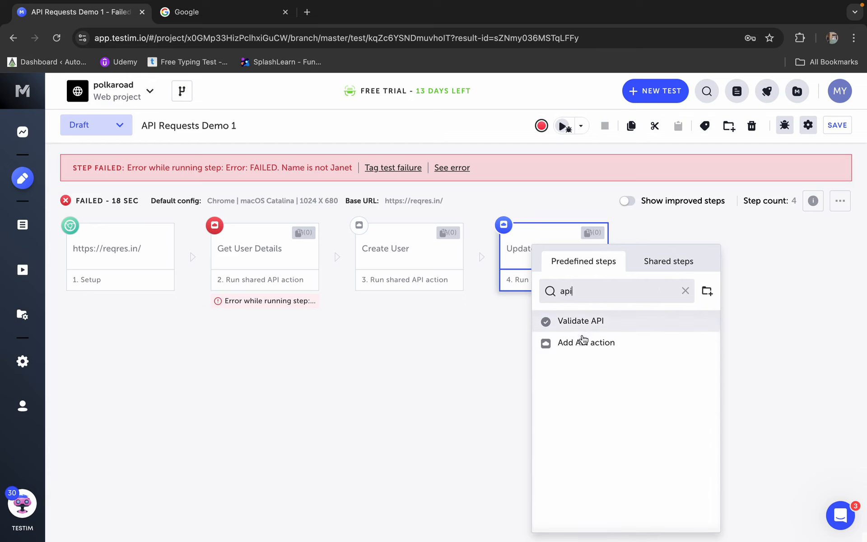
left_click(583, 342)
type("D")
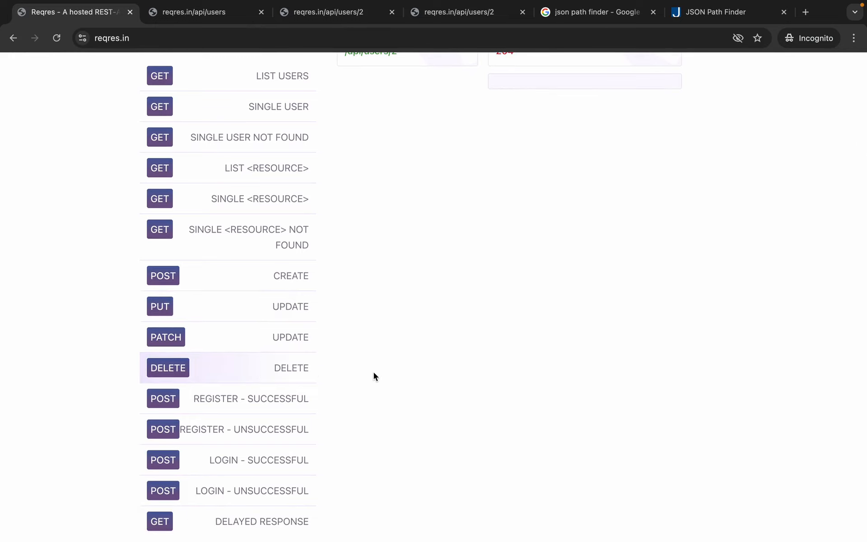
scroll(373, 372, "up", 4)
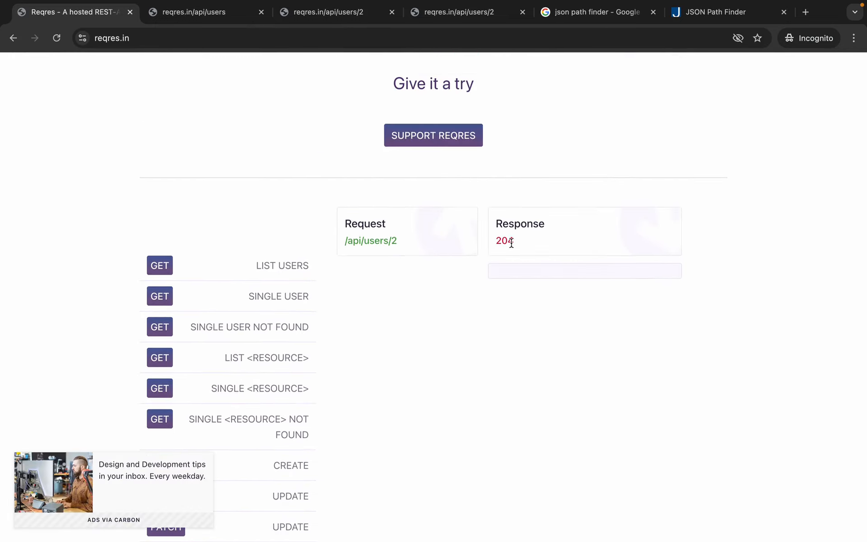
left_click_drag(498, 240, 497, 241)
left_click(521, 240)
left_click_drag(521, 240, 498, 241)
left_click(383, 243)
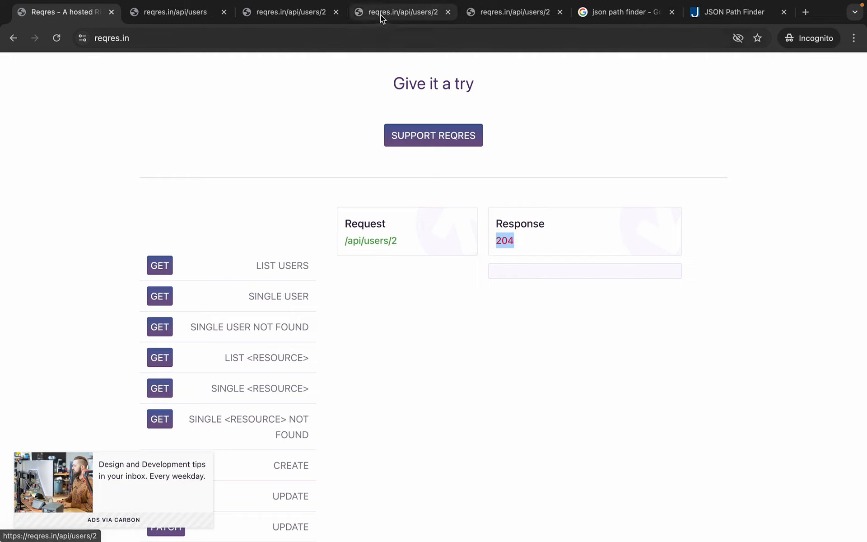
left_click(380, 15)
left_click(371, 39)
key("super+c")
key("ctrl+Left")
left_click(111, 194)
left_click(80, 307)
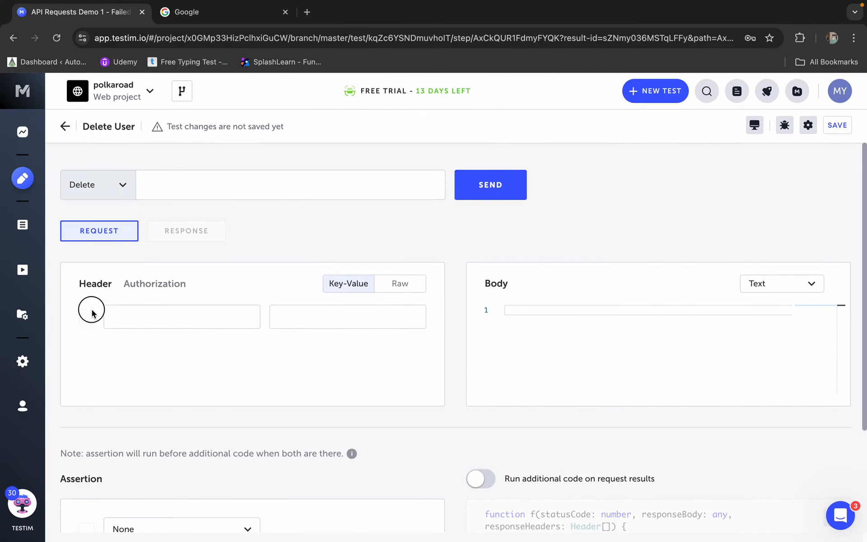
left_click(161, 186)
key("super+v")
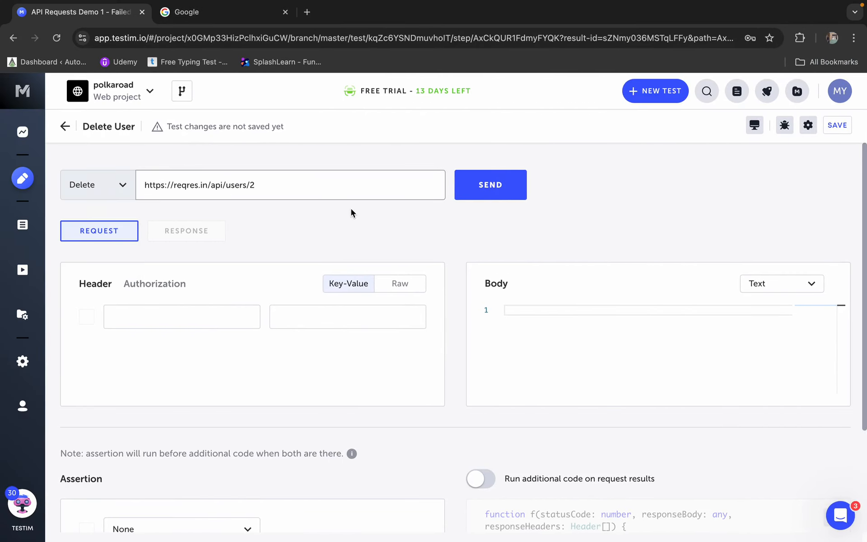
left_click(308, 221)
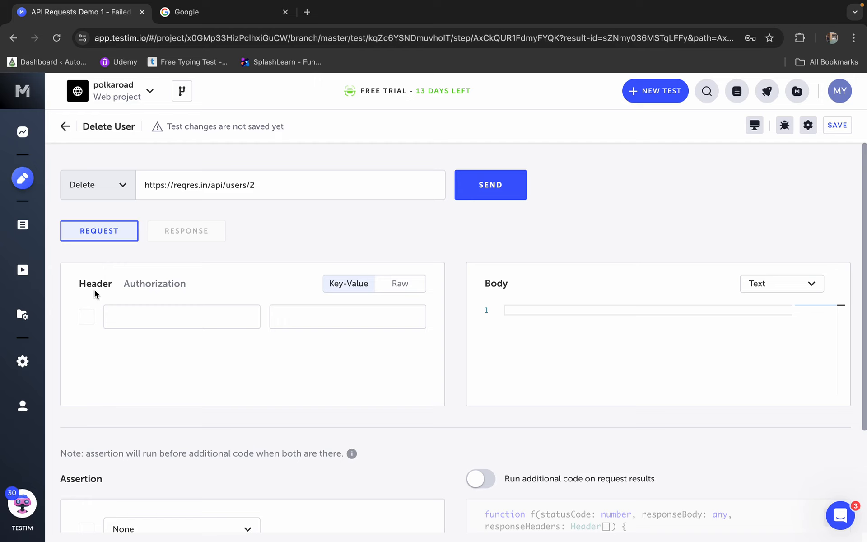
Send the Delete User request and accept the notice about parameters and assertions
left_click(497, 195)
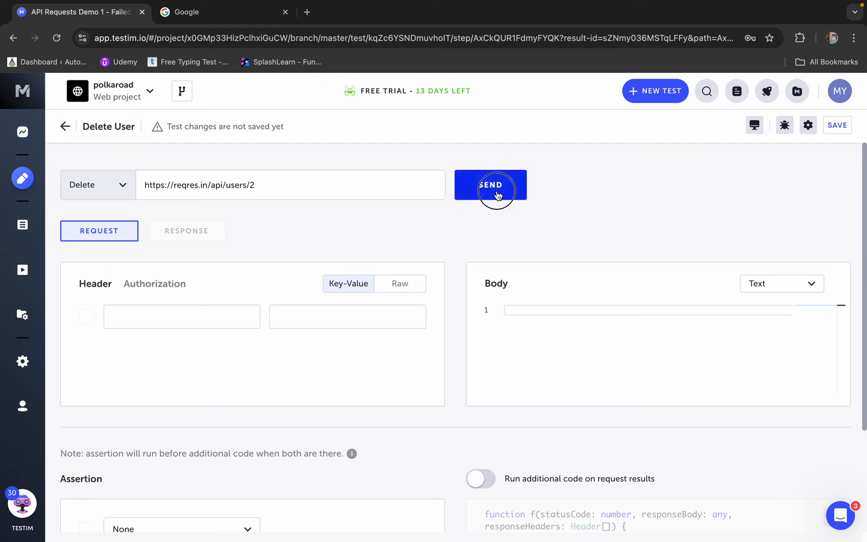
left_click(459, 415)
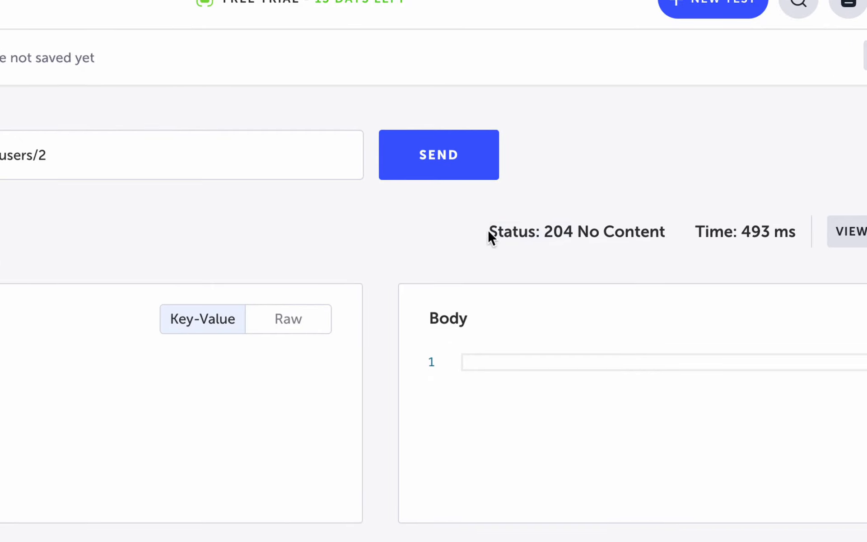
Check the Delete User response status, save the test without a revision message, and return to the test overview
left_click_drag(520, 231, 623, 230)
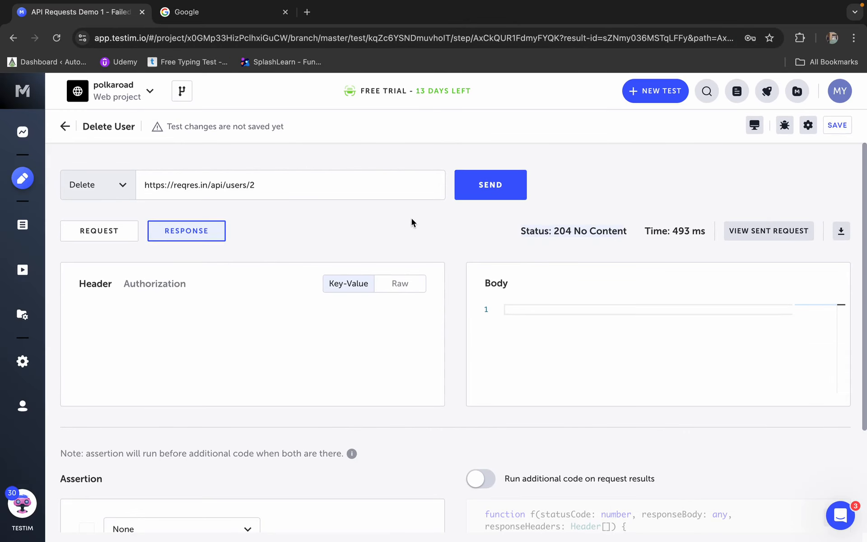
left_click(839, 126)
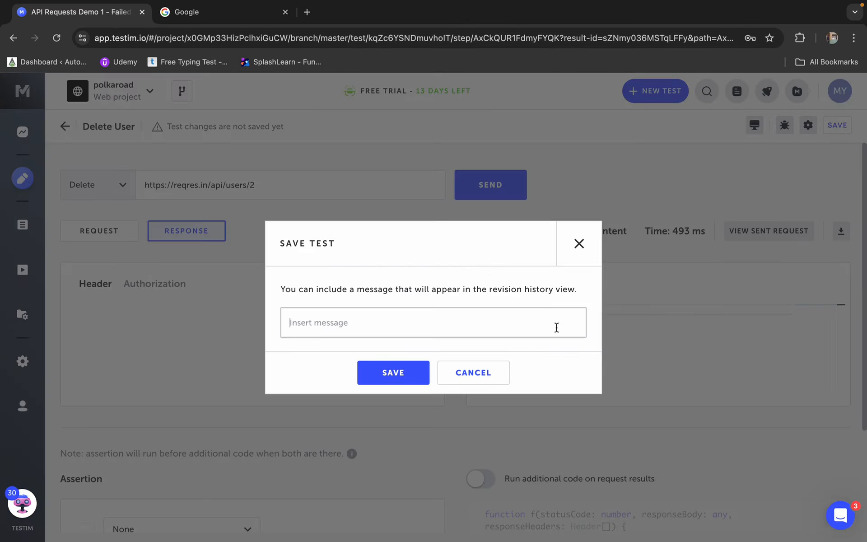
left_click(405, 376)
left_click(65, 127)
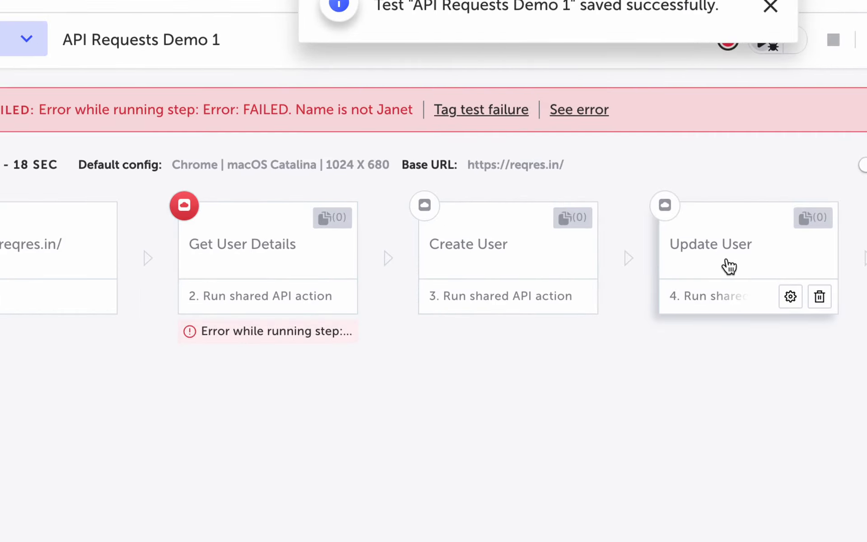
Open the failed Get User Details step for editing and accept the shared step notice
left_click(860, 267)
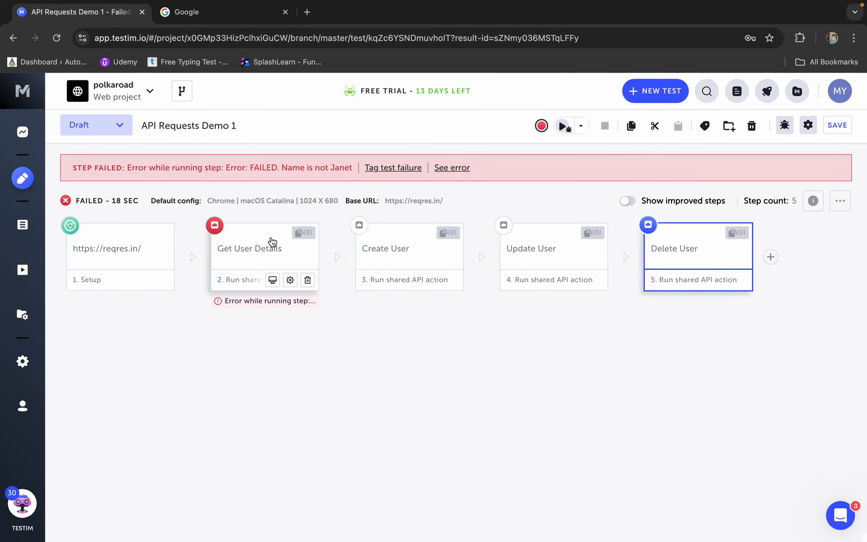
left_click(80, 244)
left_click(254, 248)
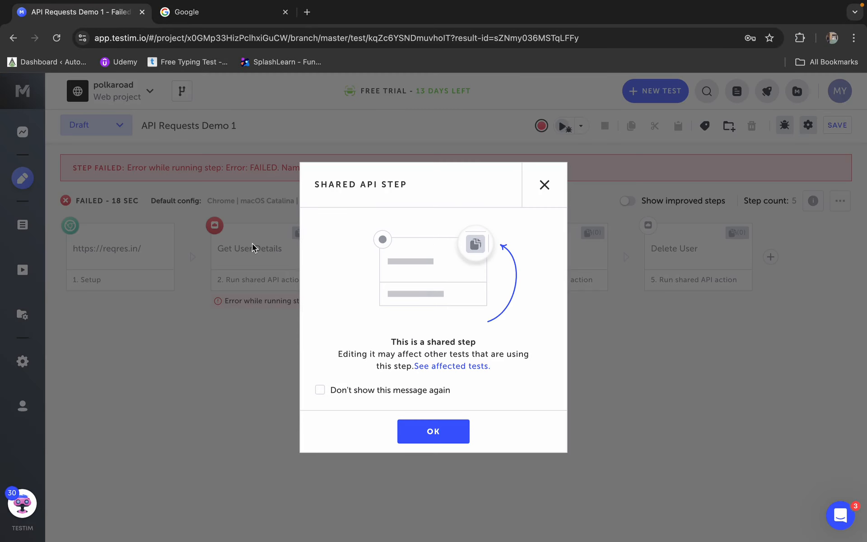
left_click(433, 431)
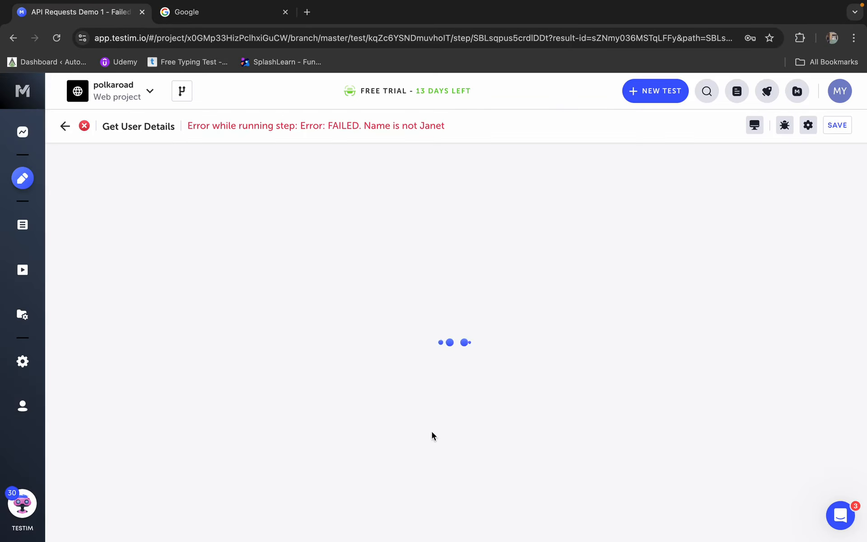
Change the name compared in the Get User Details additional code to the response's first_name value, and save the test without a message
scroll(617, 441, "down", 3)
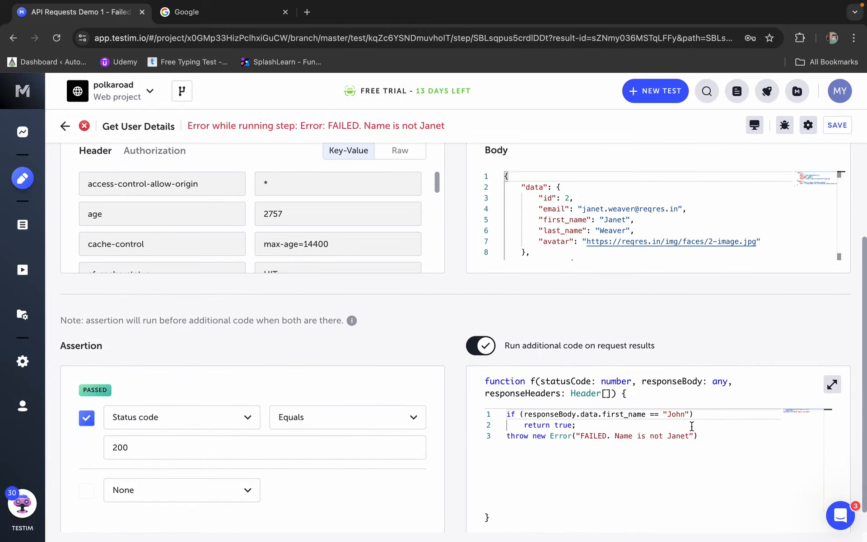
double_click(676, 414)
type("Janet")
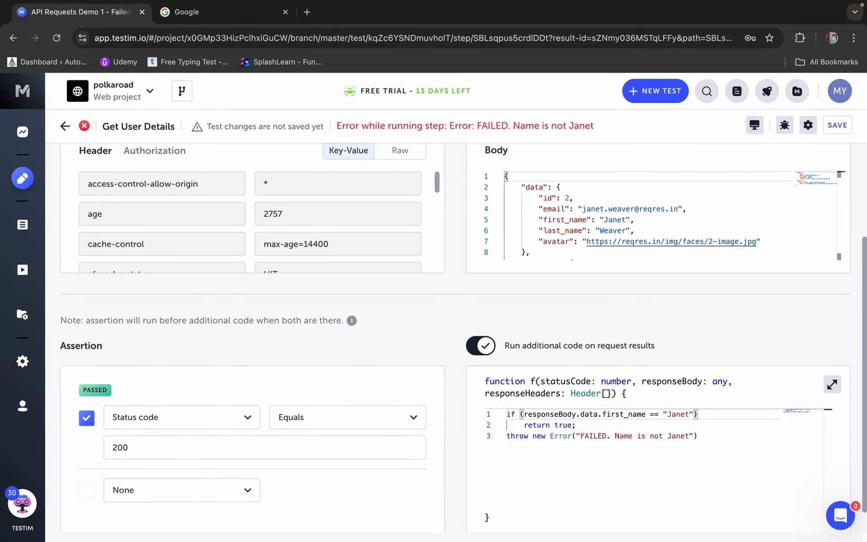
left_click(837, 125)
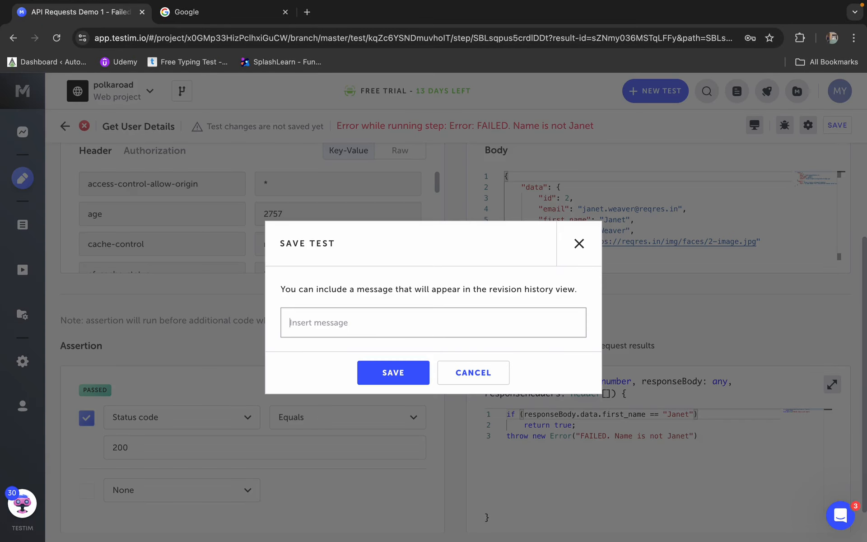
left_click(392, 371)
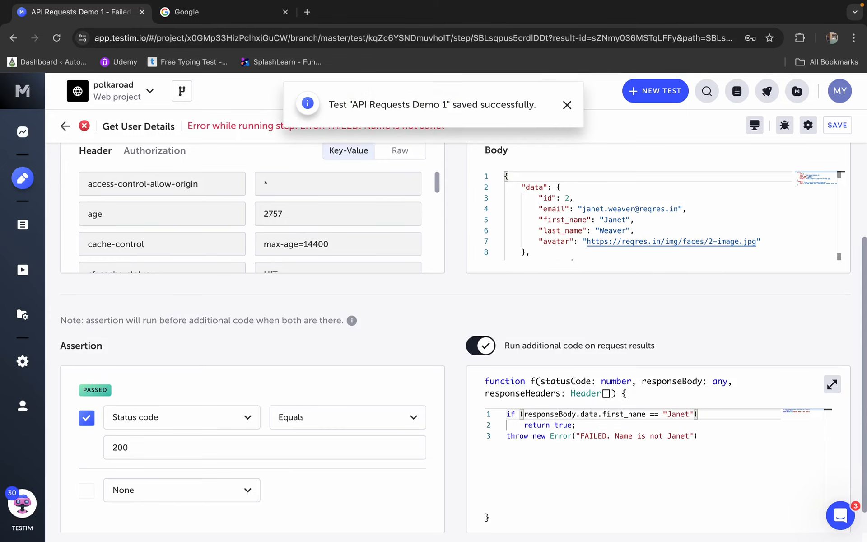
Return to the API Requests Demo 1 step overview and run the test locally
left_click(838, 126)
left_click(392, 372)
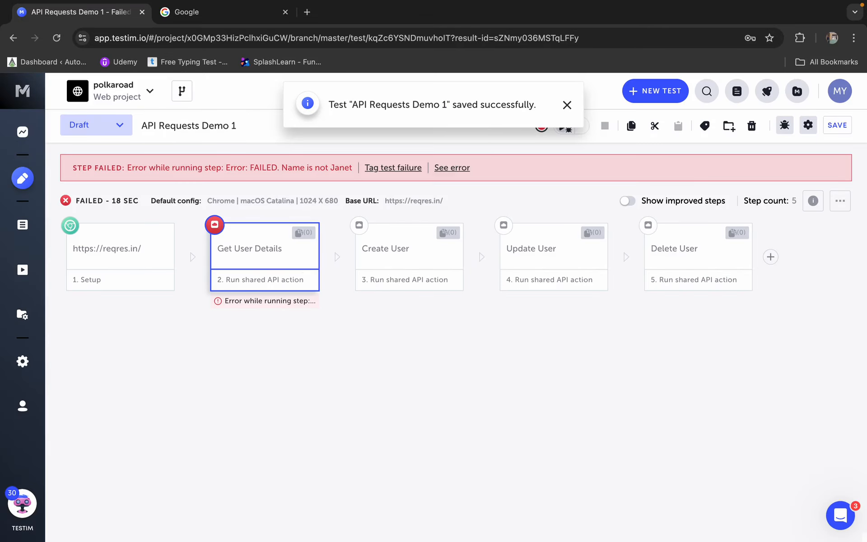
left_click(581, 125)
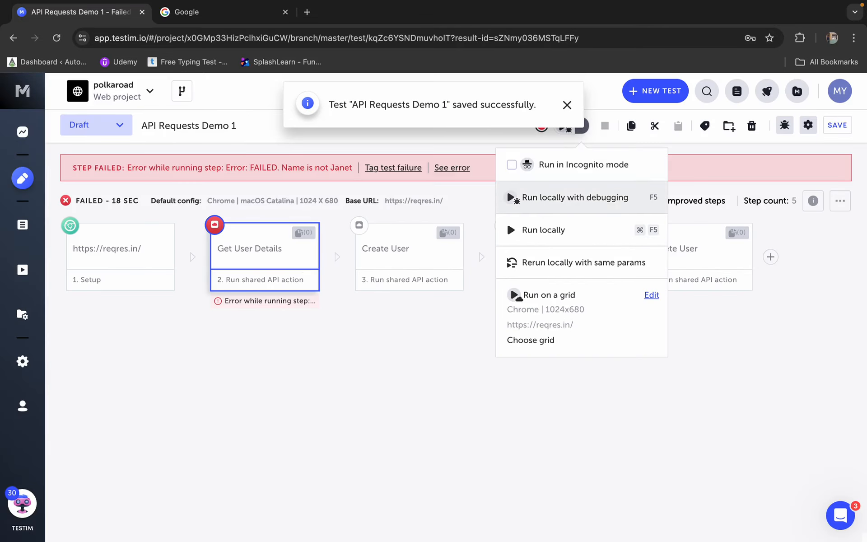
left_click(560, 230)
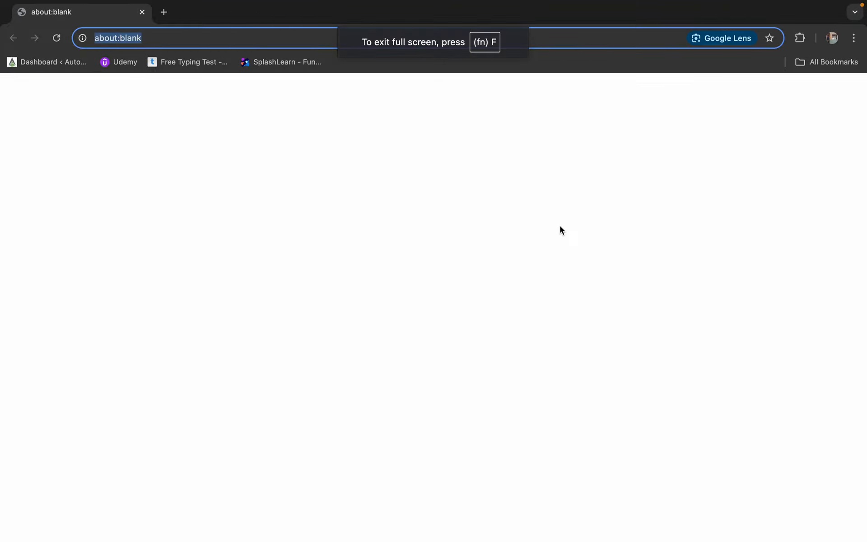
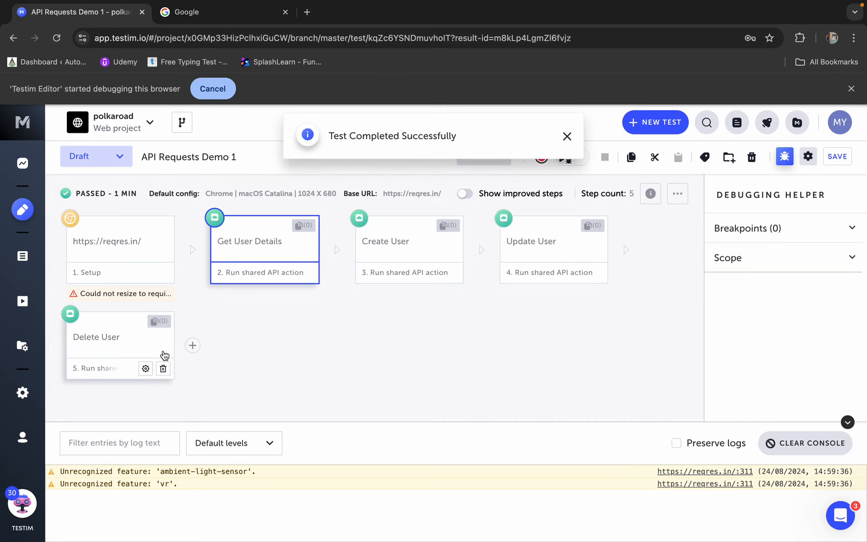
key("ctrl+Left")
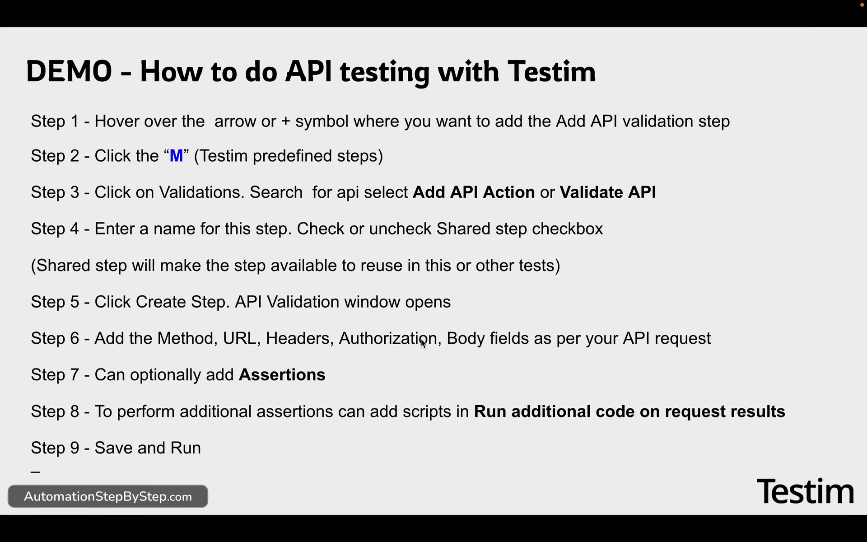
key("Right")
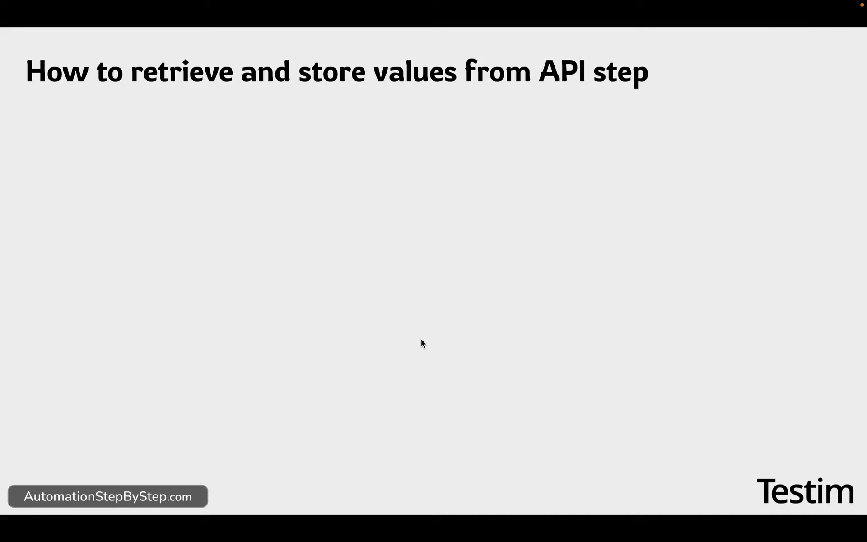
mouse_move(717, 4)
key("Right")
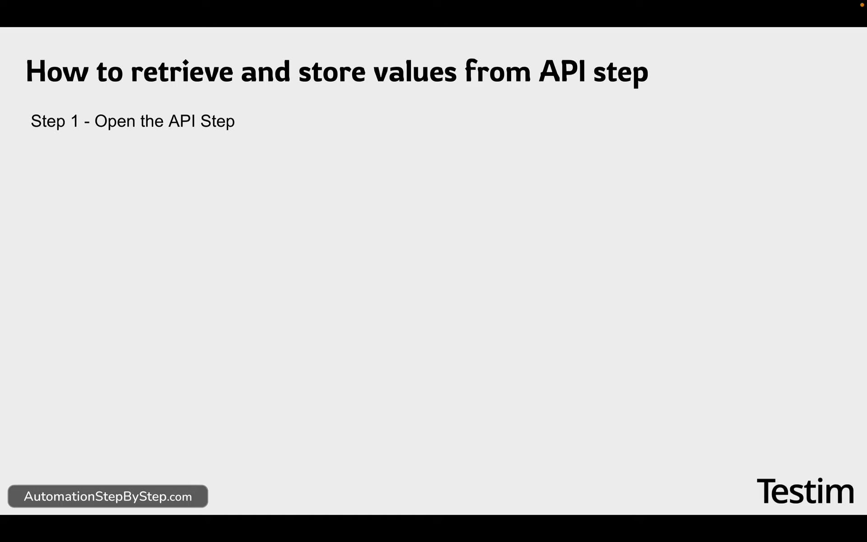
key("ctrl+Right")
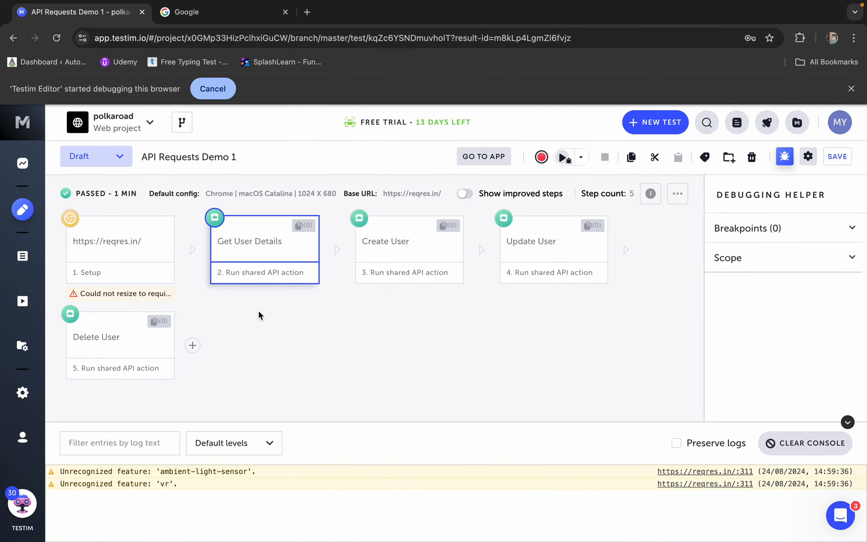
Open the Get User Details API step of the API Requests Demo 1 test
left_click(262, 255)
left_click(274, 241)
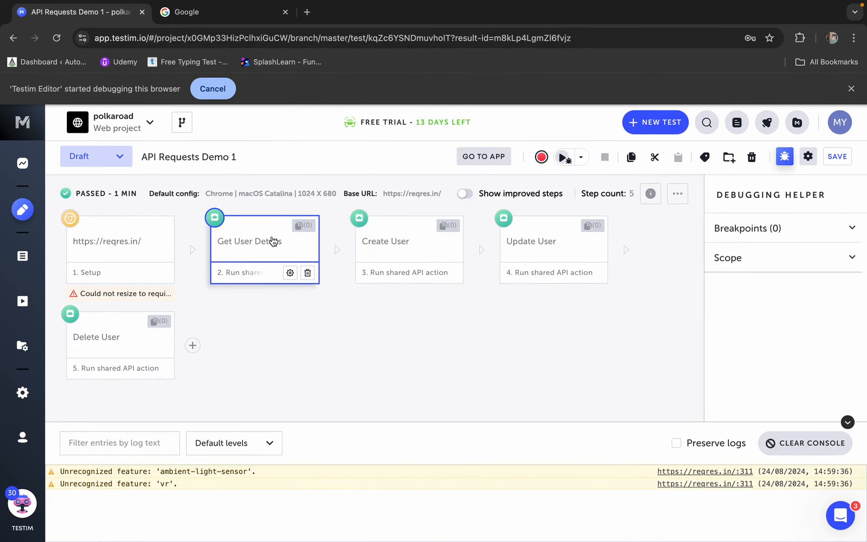
double_click(273, 258)
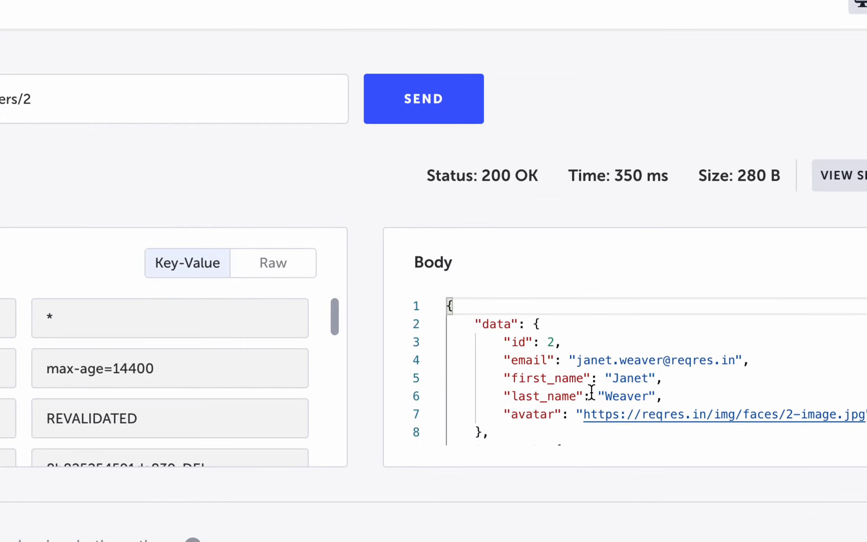
Examine the first_name entry and its value in the Get User Details response body
left_click_drag(633, 384, 663, 396)
left_click(541, 388)
left_click_drag(502, 373, 697, 373)
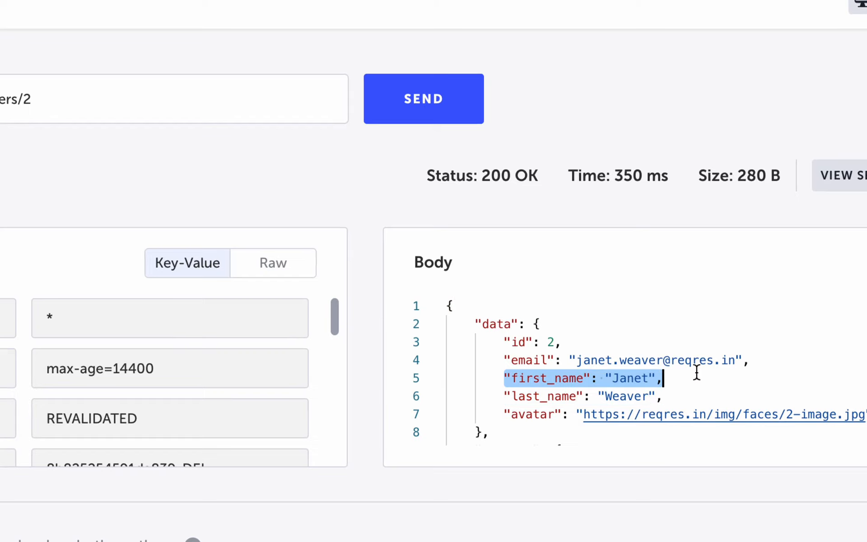
double_click(638, 376)
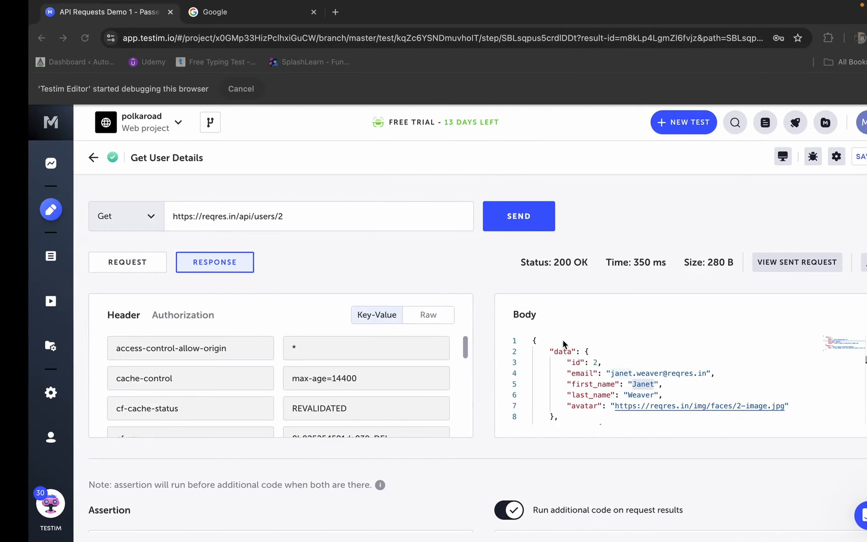
Review the additional code run on the request results, especially the condition comparing responseBody.data.first_name
scroll(655, 379, "down", 2)
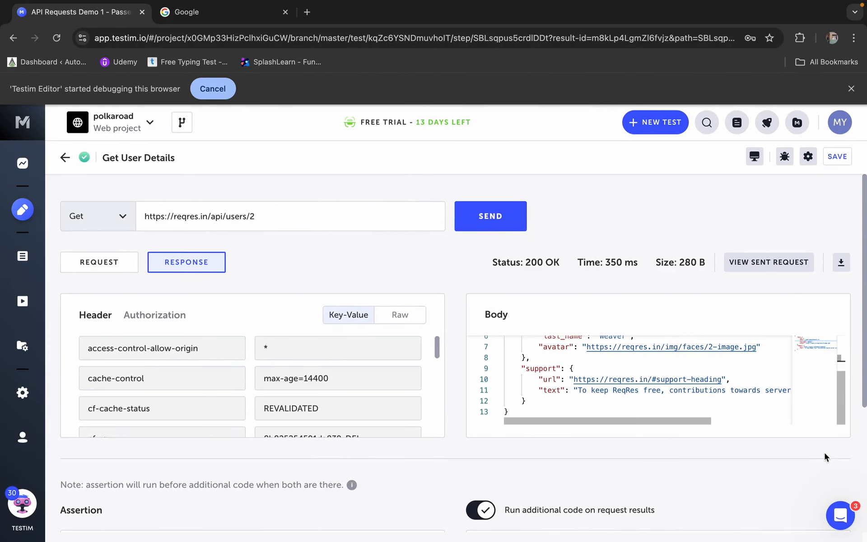
scroll(584, 482, "down", 5)
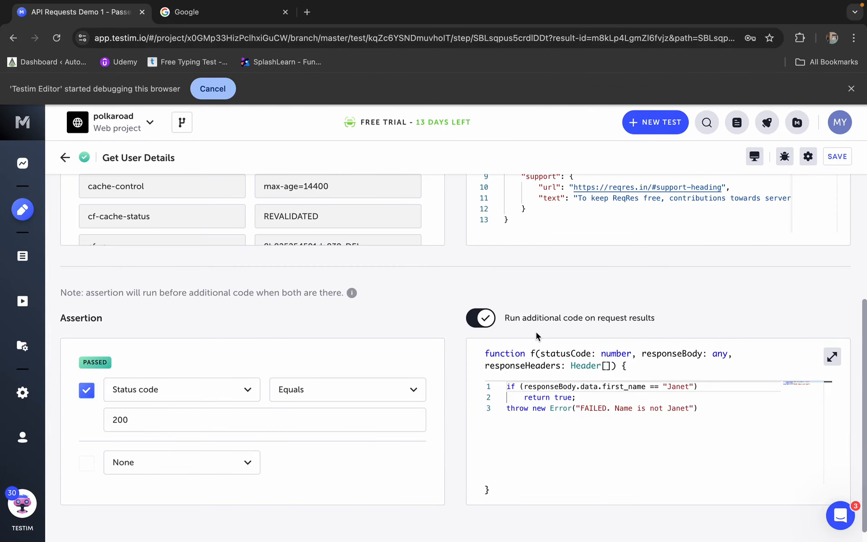
key("ctrl+a")
left_click_drag(454, 301, 719, 339)
mouse_move(501, 380)
left_mouse_down()
mouse_move(743, 414)
mouse_move(735, 420)
left_mouse_up()
key("Escape")
left_click_drag(708, 387, 506, 386)
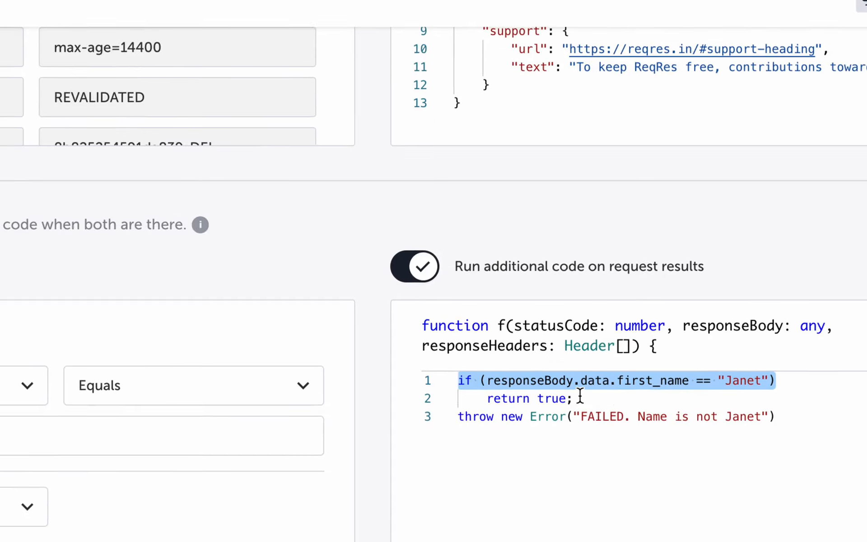
left_click(695, 386)
left_click_drag(770, 381, 492, 381)
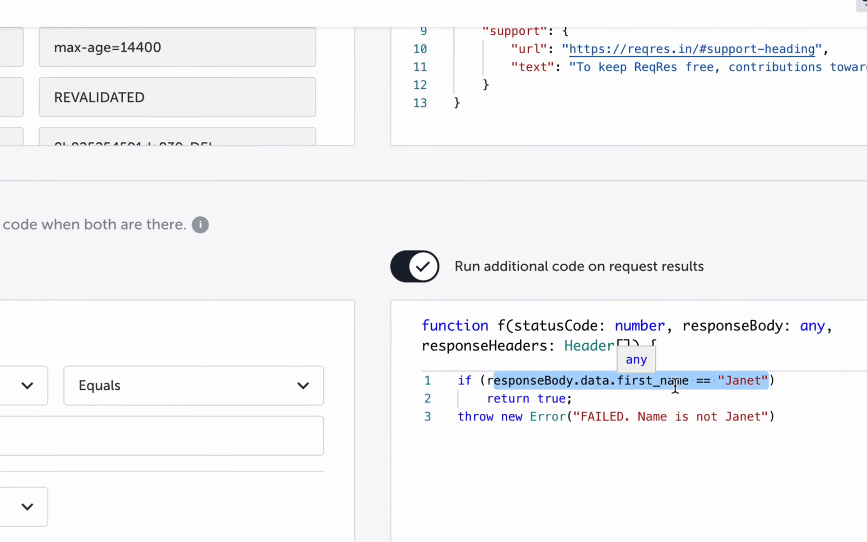
Trace the path from data to first_name in the response body to match the code's expression
scroll(630, 188, "up", 5)
scroll(568, 301, "up", 3)
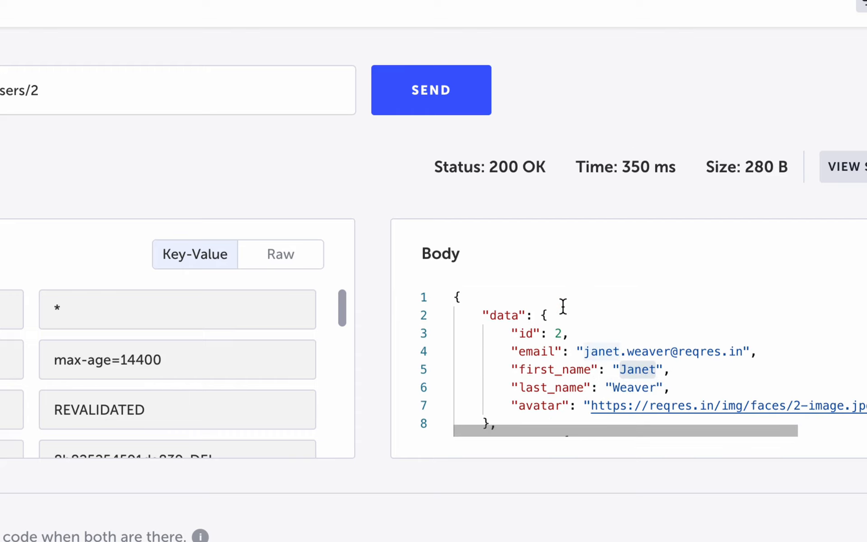
double_click(506, 315)
scroll(529, 355, "down", 2)
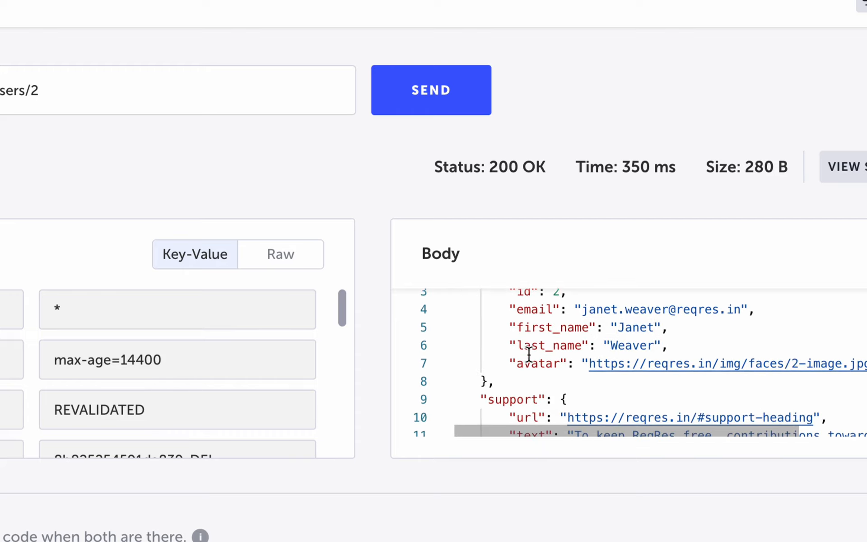
double_click(548, 327)
scroll(547, 329, "down", 3)
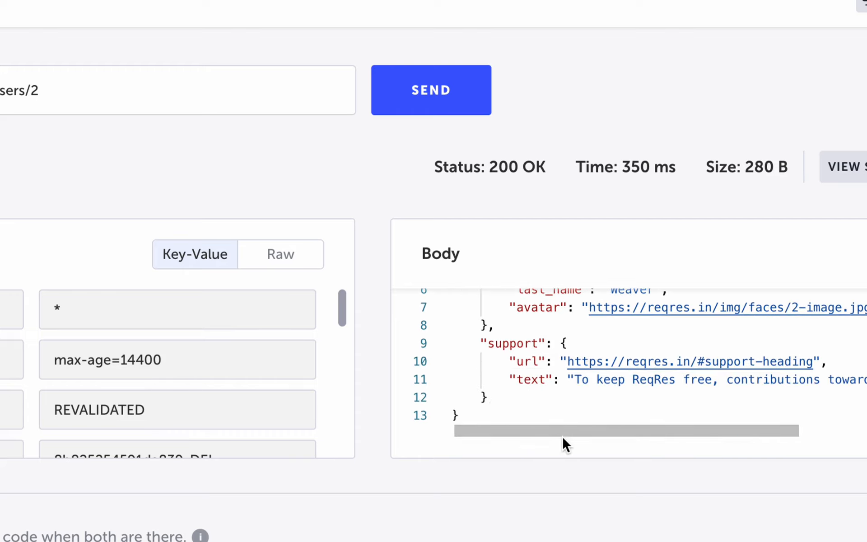
scroll(562, 437, "down", 5)
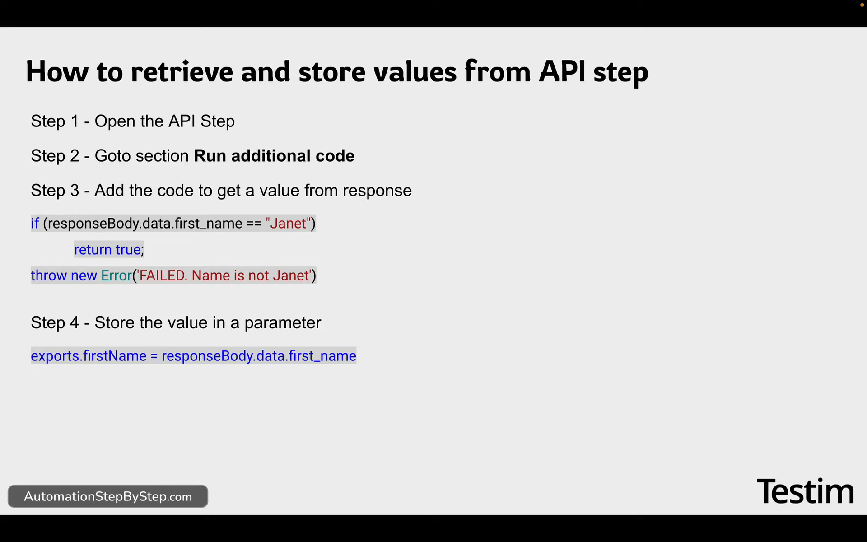
left_click_drag(79, 344, 144, 370)
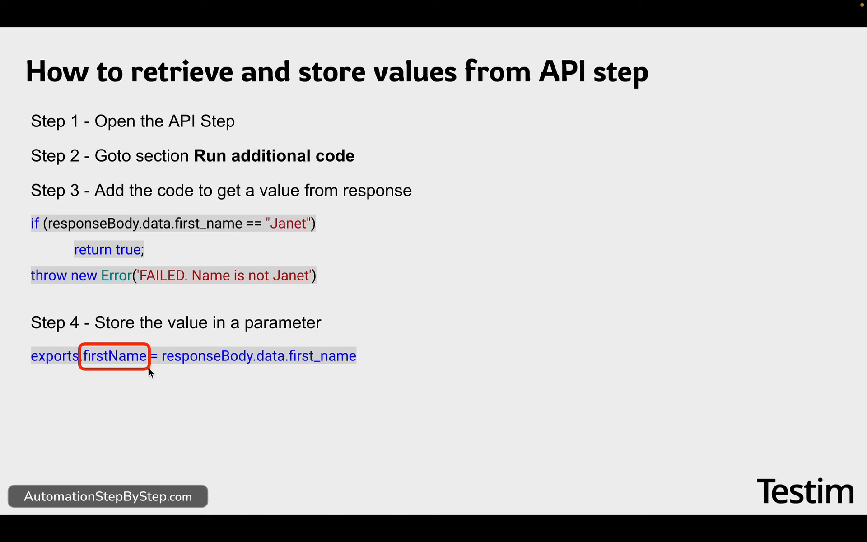
left_click_drag(159, 338, 384, 382)
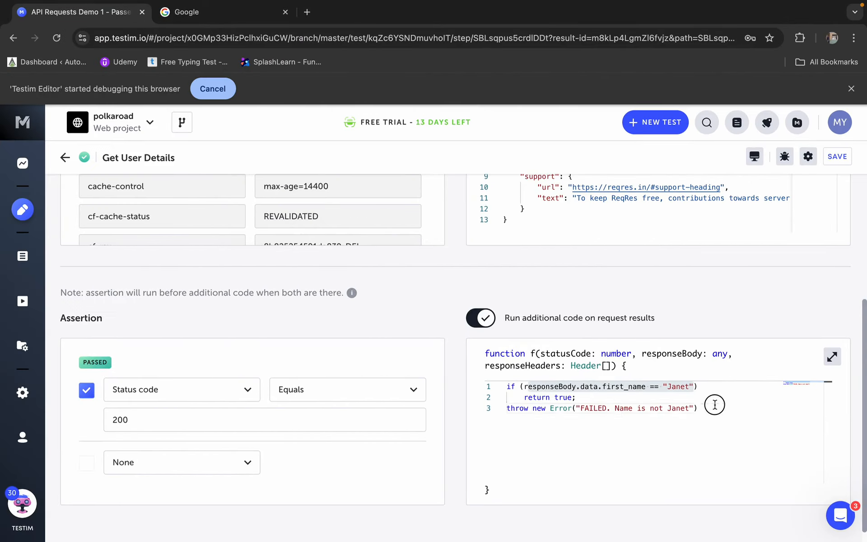
Add a line below the if condition in the additional code that starts the assignment "exports.firstName ="
left_click(715, 405)
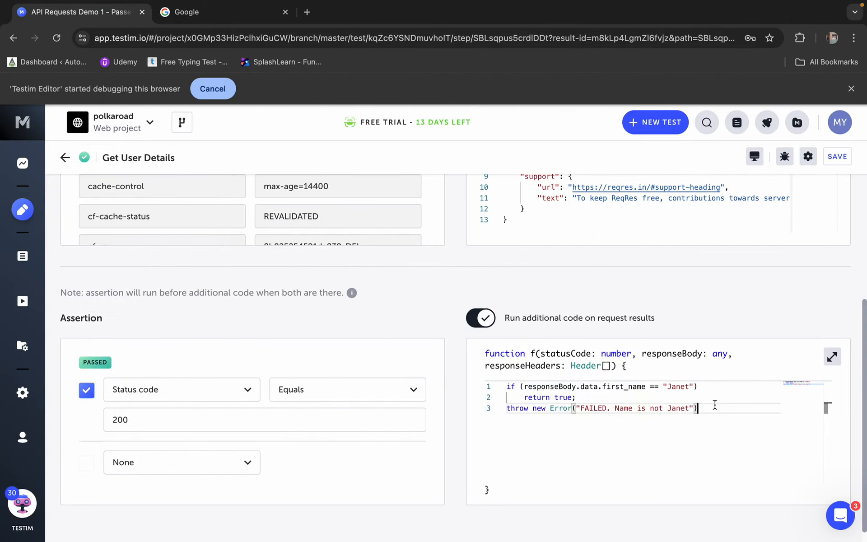
left_click(722, 387)
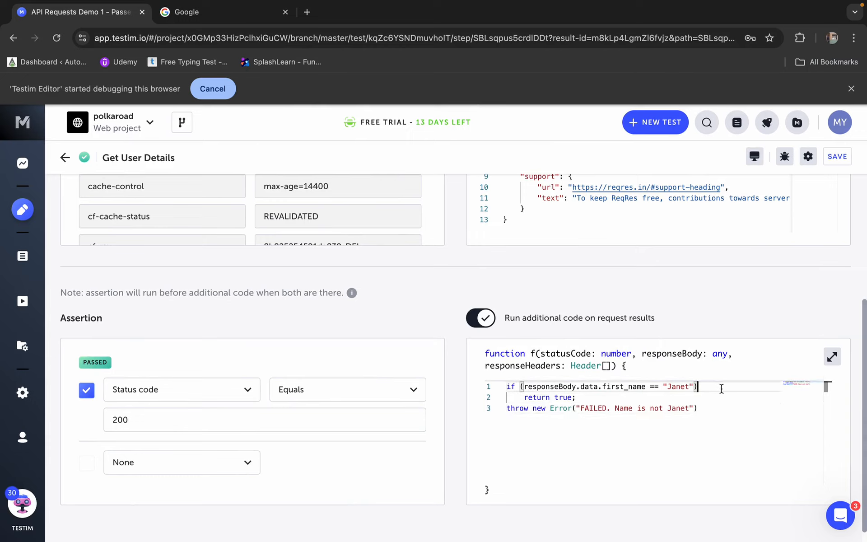
key("Return")
type("ex")
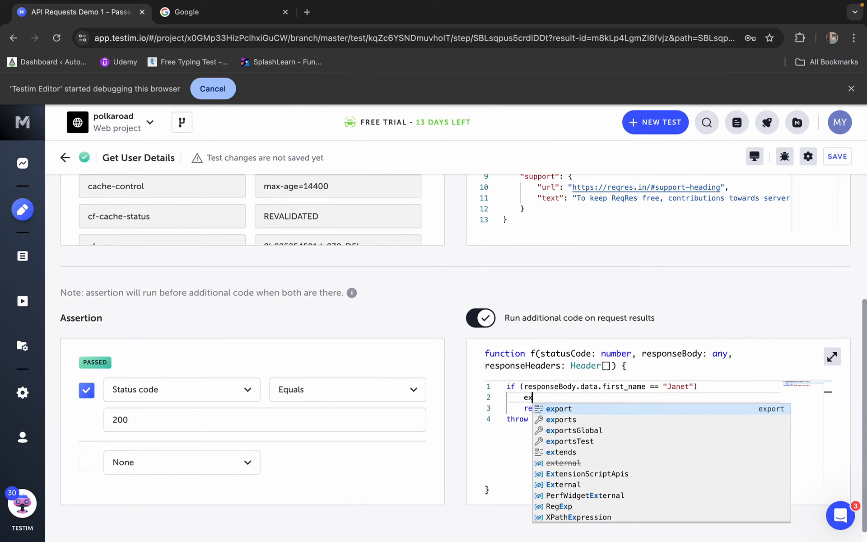
type("por")
key("Down")
key("Return")
type(".")
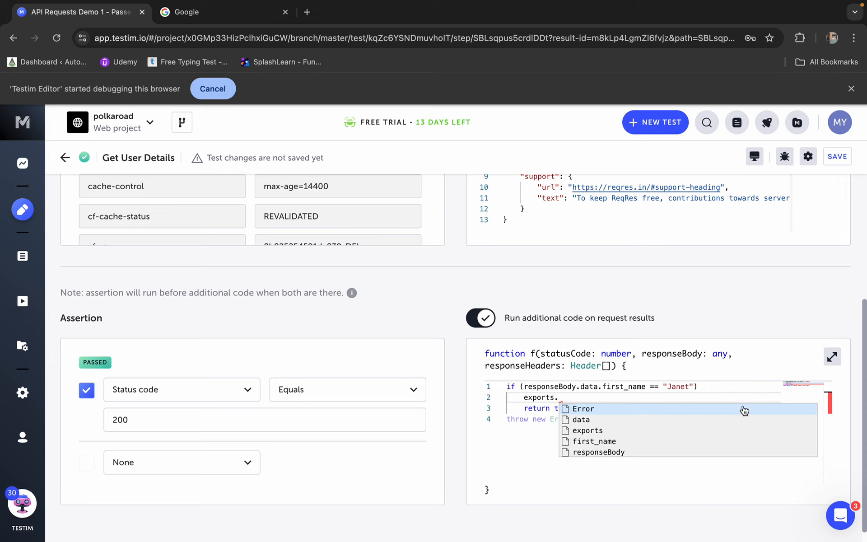
type("firstName =")
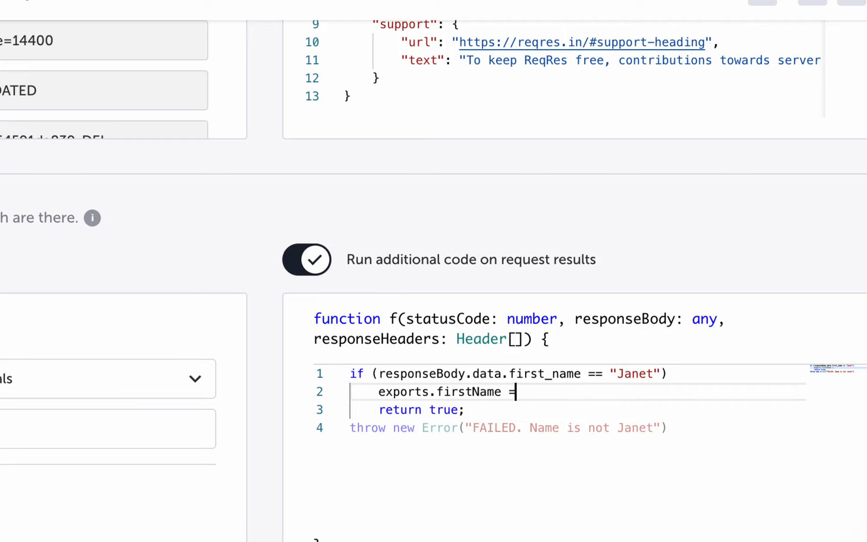
Complete the exports.firstName assignment with responseBody.data.first_name copied from the if condition
left_click_drag(378, 373, 583, 374)
key("ctrl+c")
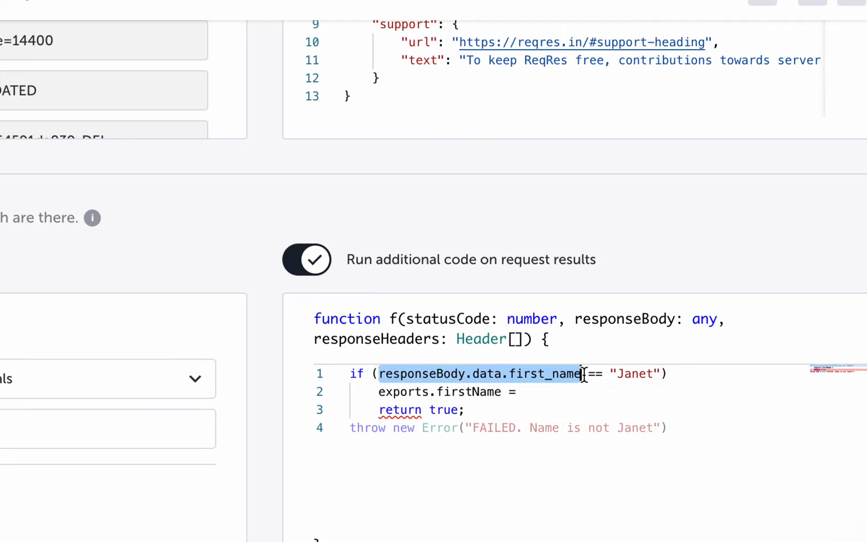
left_click(544, 392)
key("ctrl+v")
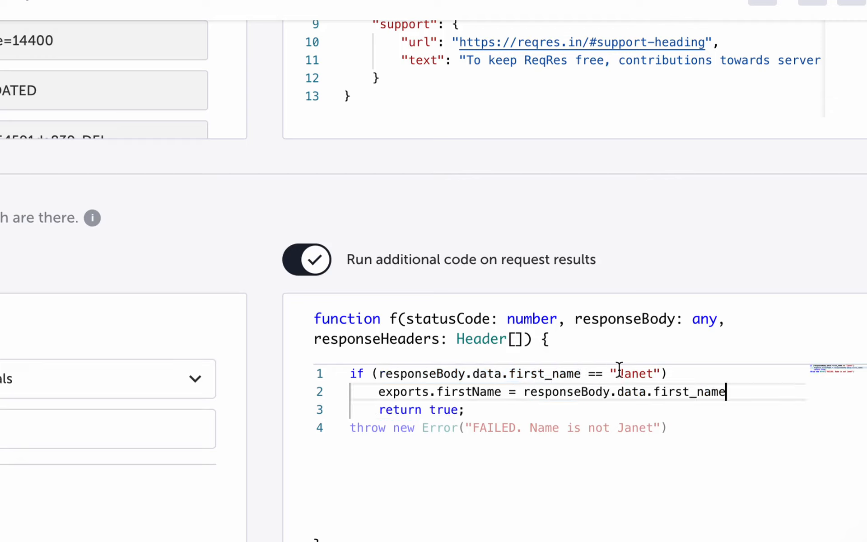
left_click_drag(523, 392, 726, 392)
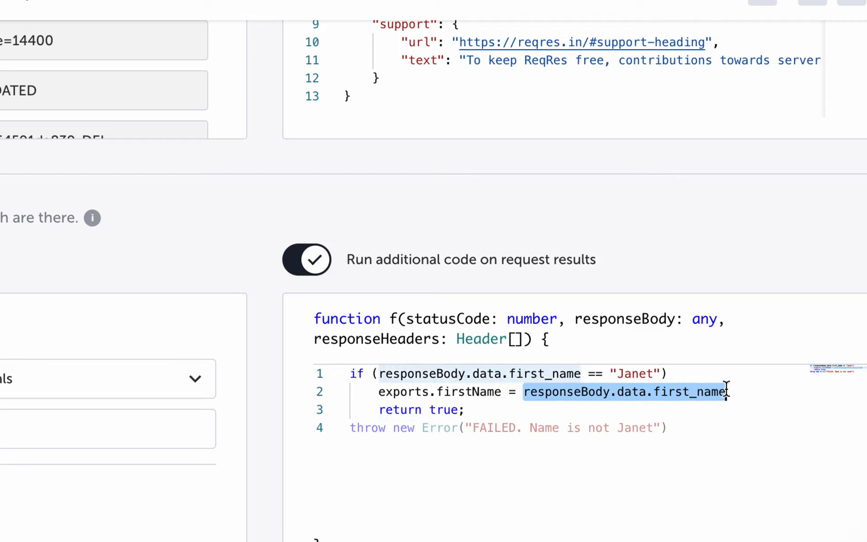
double_click(450, 391)
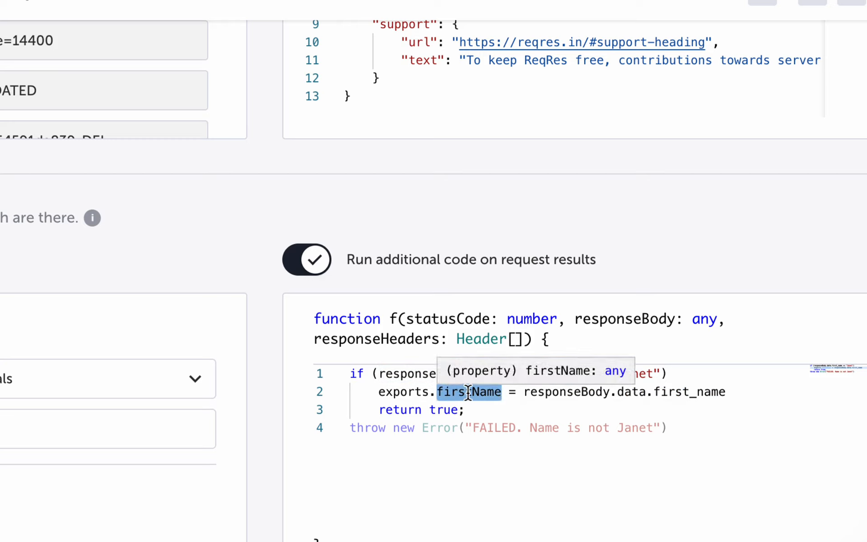
Examine how the exports.firstName line, the compared value "Janet" and the throw statement fit together in the additional code
left_click(713, 414)
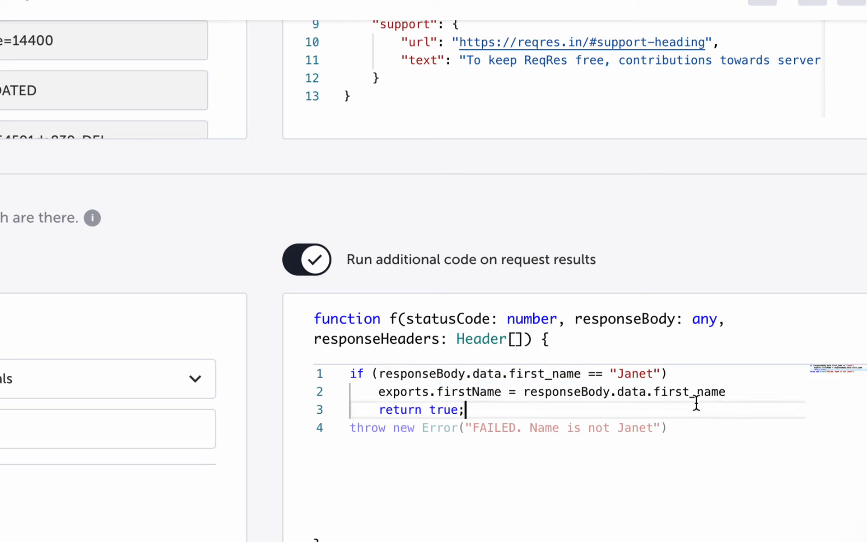
double_click(636, 373)
double_click(458, 391)
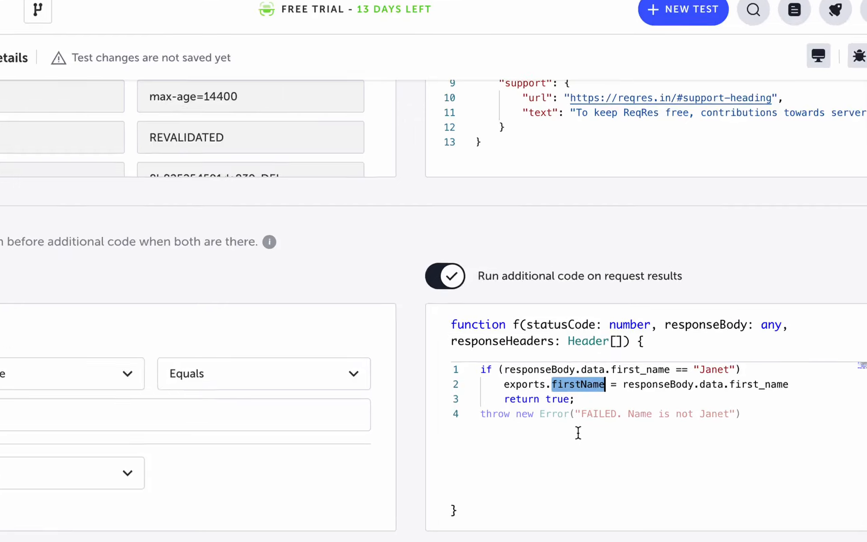
left_click(516, 425)
left_click_drag(776, 409, 459, 409)
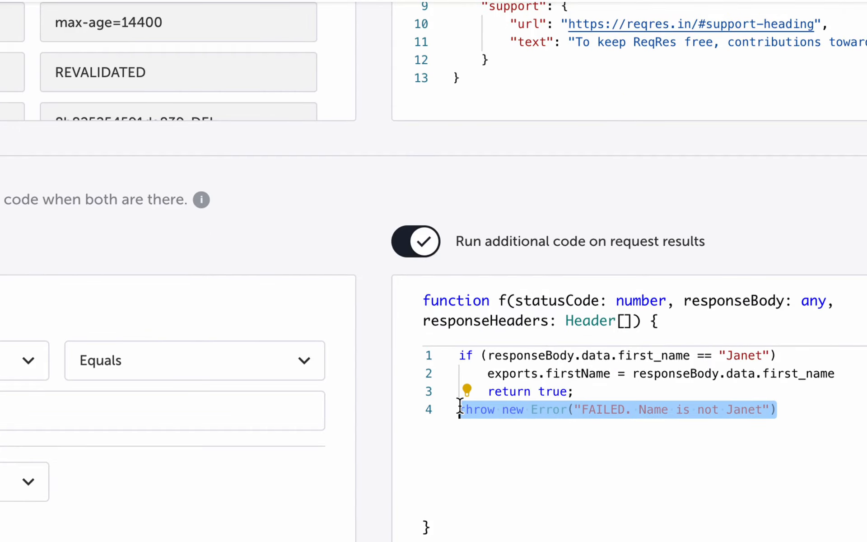
left_click(600, 469)
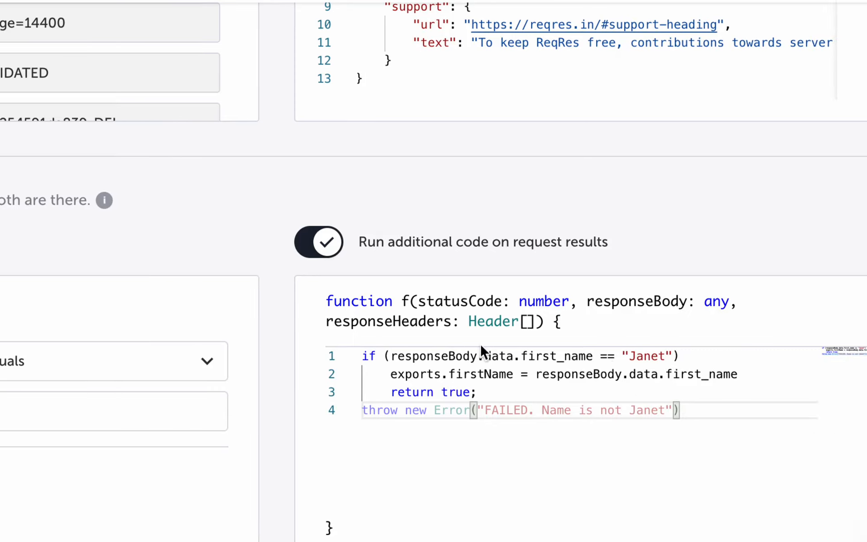
Wrap the exports.firstName assignment and the return statement under the if condition in curly braces
left_click(711, 355)
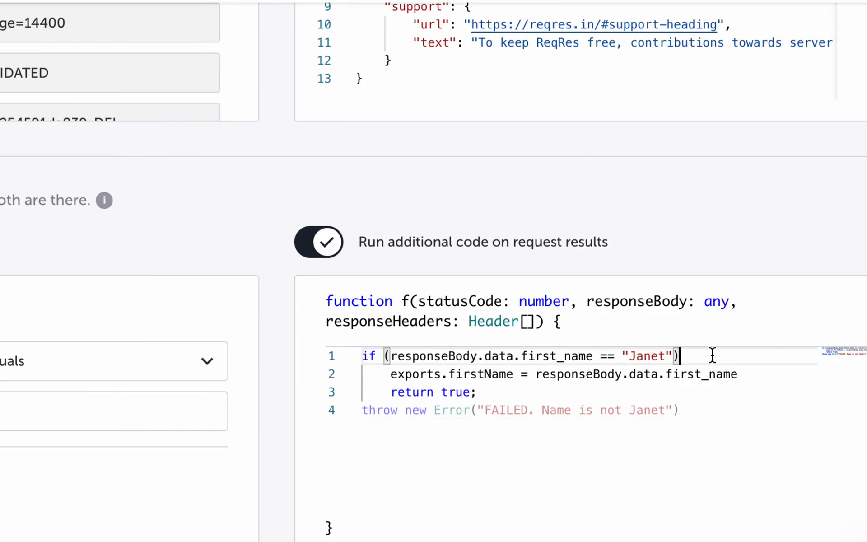
type("{")
key("Delete")
left_click(532, 391)
key("Return")
type("}")
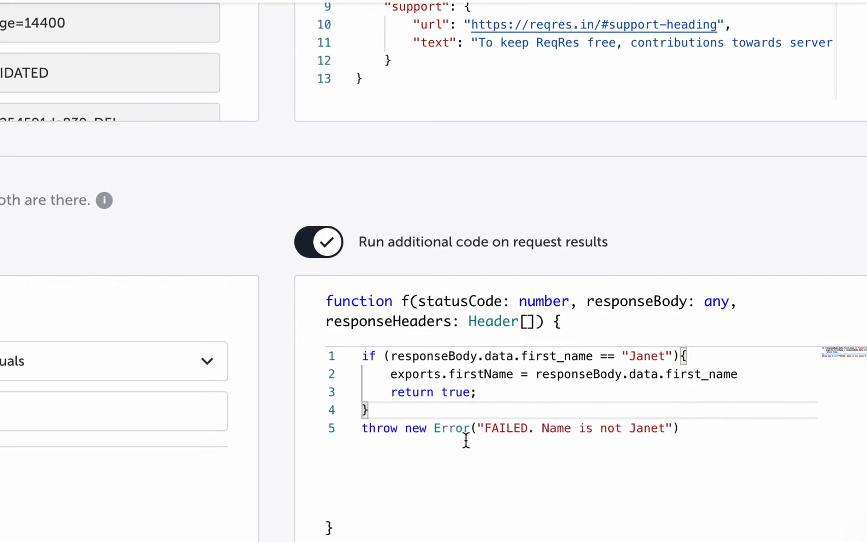
Move the exports.firstName assignment out of the if block to a new first line above the condition
left_click(386, 356)
left_click_drag(391, 374, 767, 374)
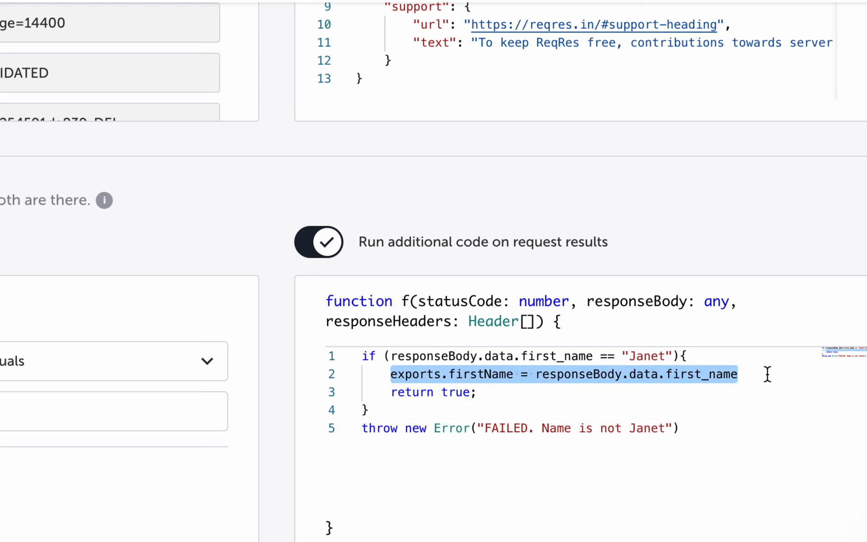
key("ctrl+x")
left_click(362, 357)
key("Return")
key("Up")
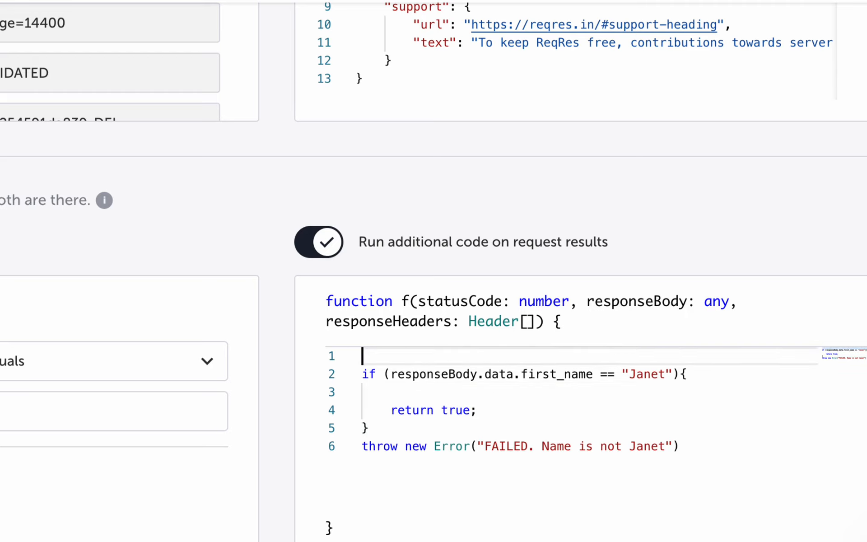
key("ctrl+v")
left_click_drag(380, 470, 355, 378)
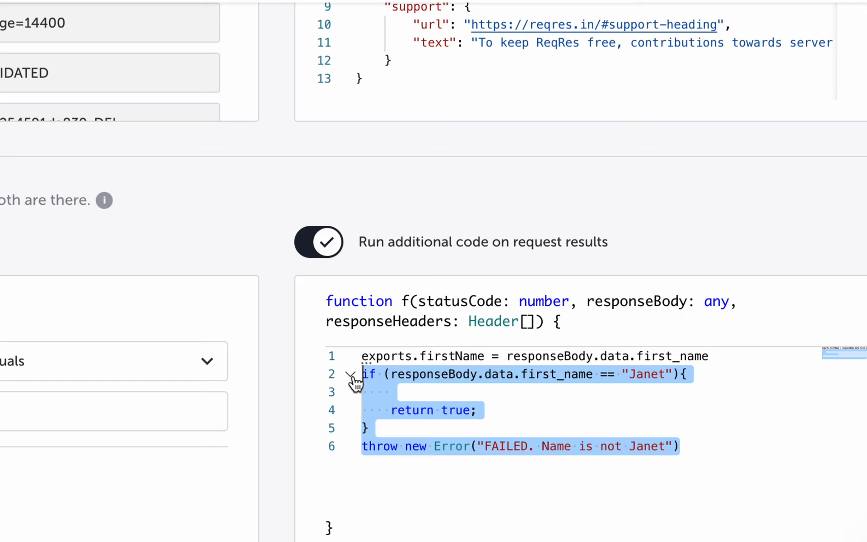
Move the exports.firstName assignment back inside the if block and remove the empty first line
left_click(451, 354)
left_click_drag(707, 359, 338, 360)
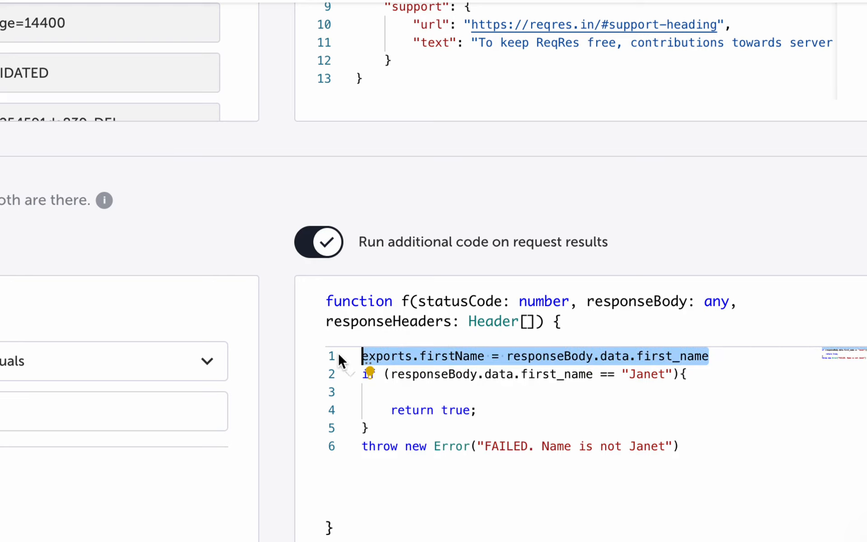
key("ctrl+x")
left_click(402, 393)
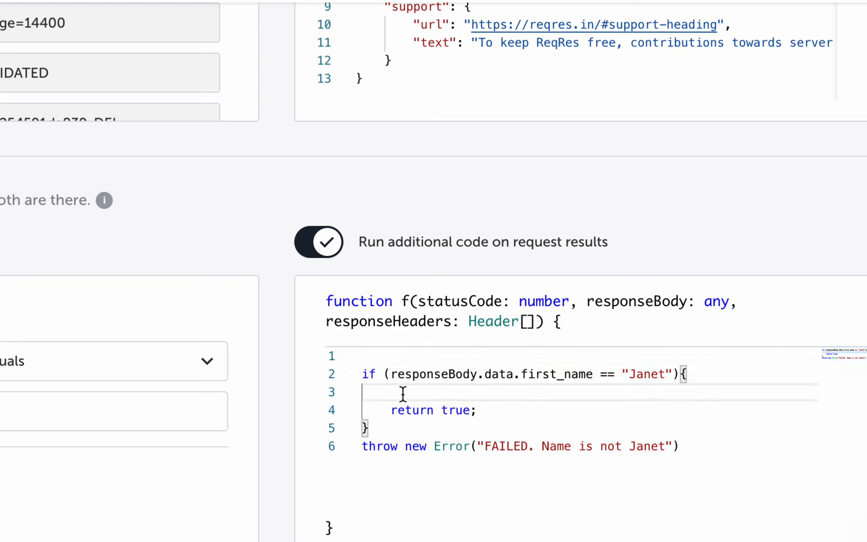
key("ctrl+v")
left_click(364, 374)
key("BackSpace")
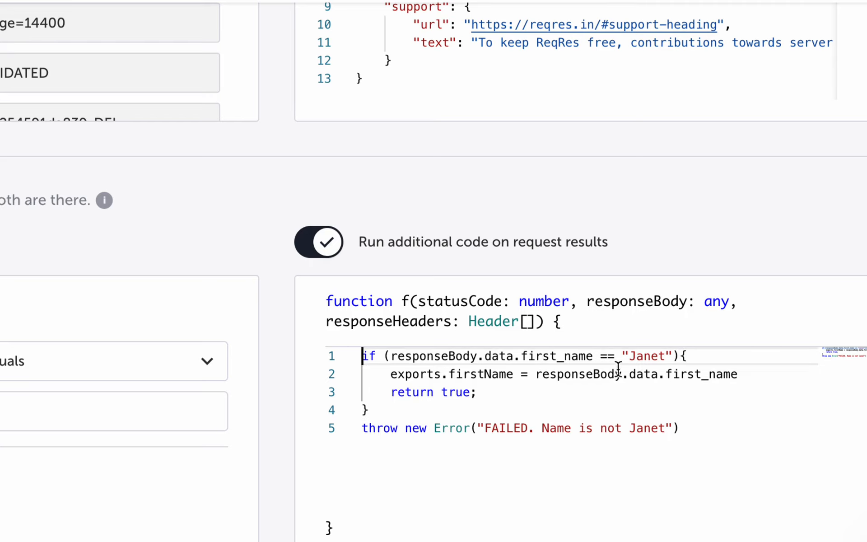
Check the if condition, the exports.firstName assignment, the return and the throw statement, and save the test
left_click_drag(688, 356, 341, 359)
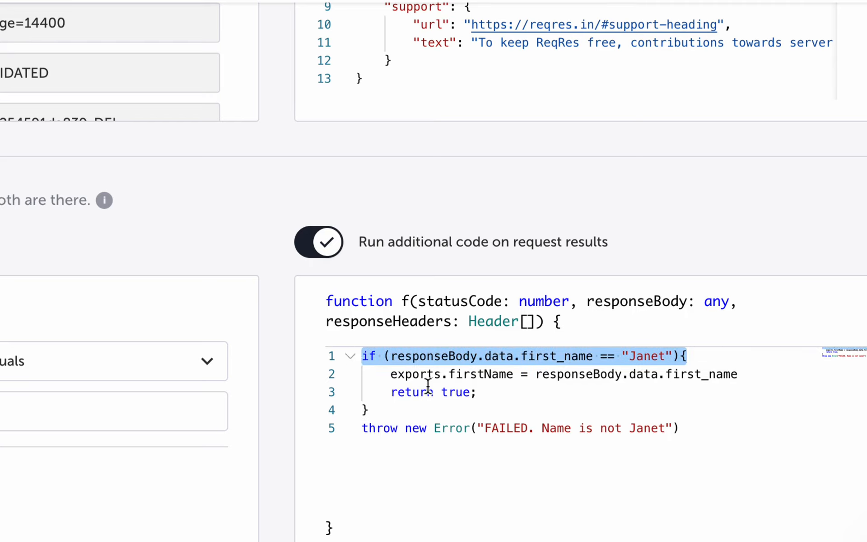
left_click_drag(761, 374, 536, 375)
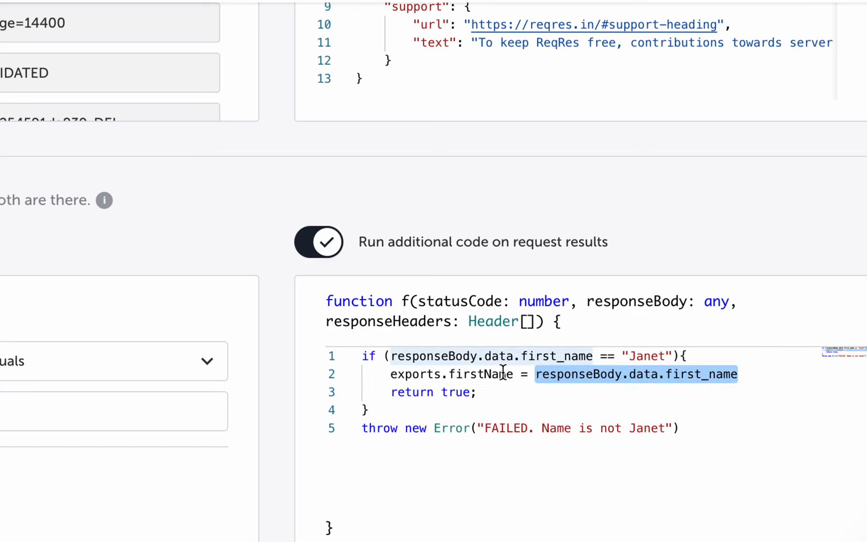
double_click(486, 373)
left_click_drag(484, 393, 393, 394)
left_click_drag(702, 434, 332, 435)
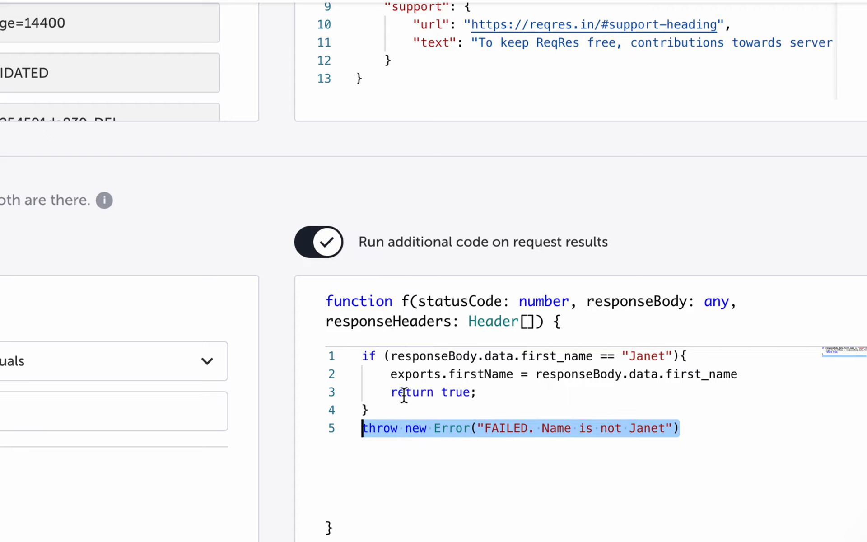
left_click(426, 445)
left_click_drag(691, 429, 371, 427)
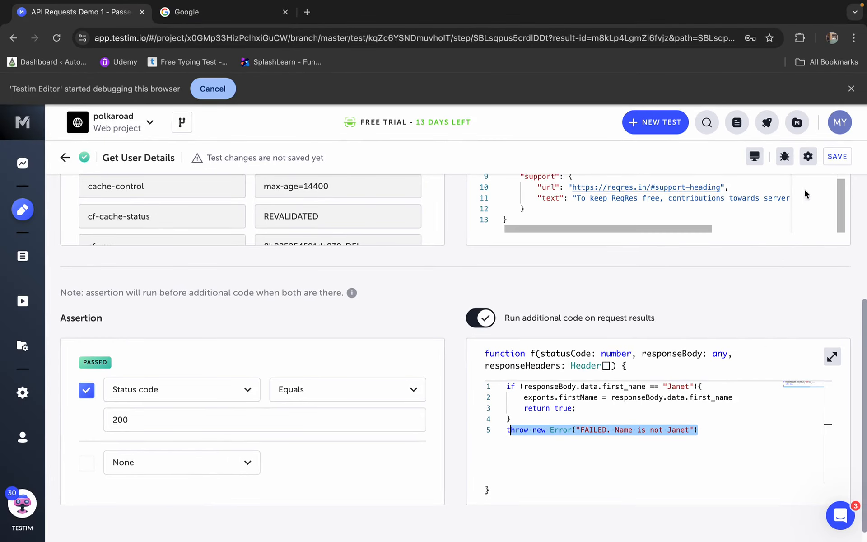
left_click(835, 158)
left_click(405, 391)
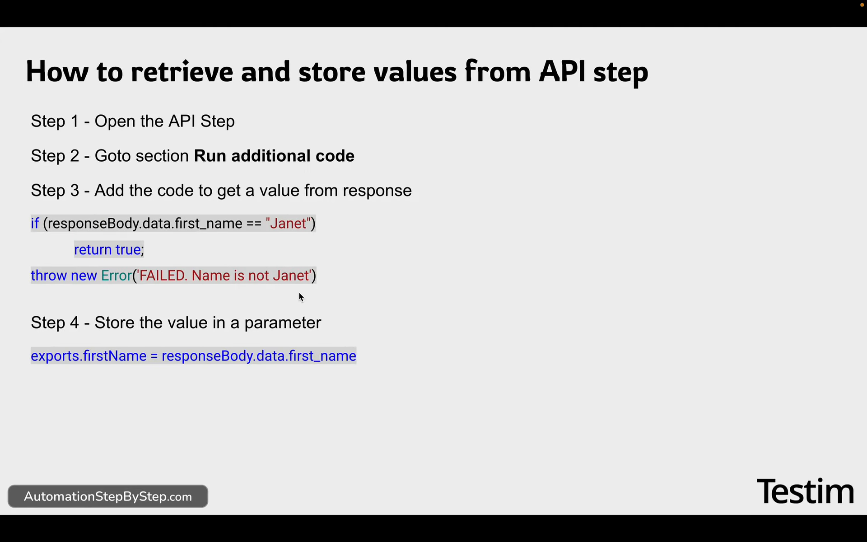
mouse_move(33, 214)
left_mouse_down()
mouse_move(83, 213)
mouse_move(353, 272)
mouse_move(369, 292)
mouse_move(332, 290)
mouse_move(321, 279)
left_mouse_up()
left_click_drag(334, 233, 33, 211)
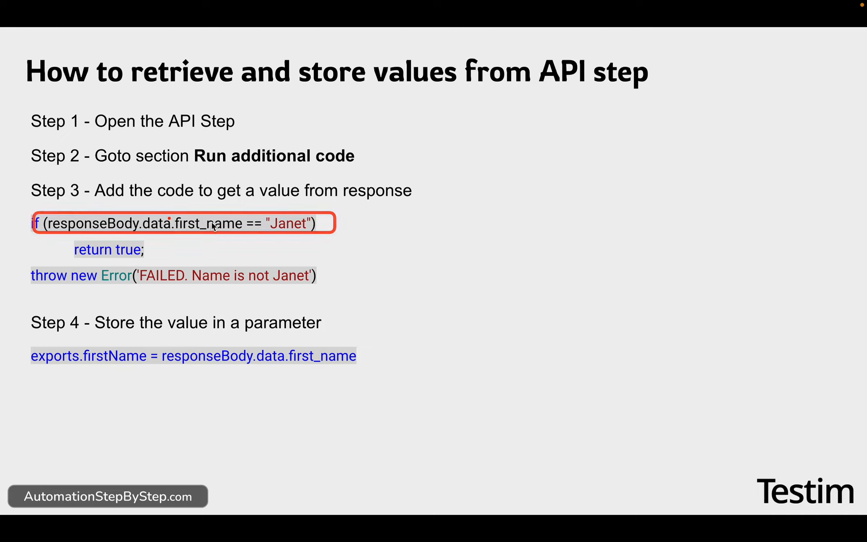
left_click_drag(315, 234, 276, 218)
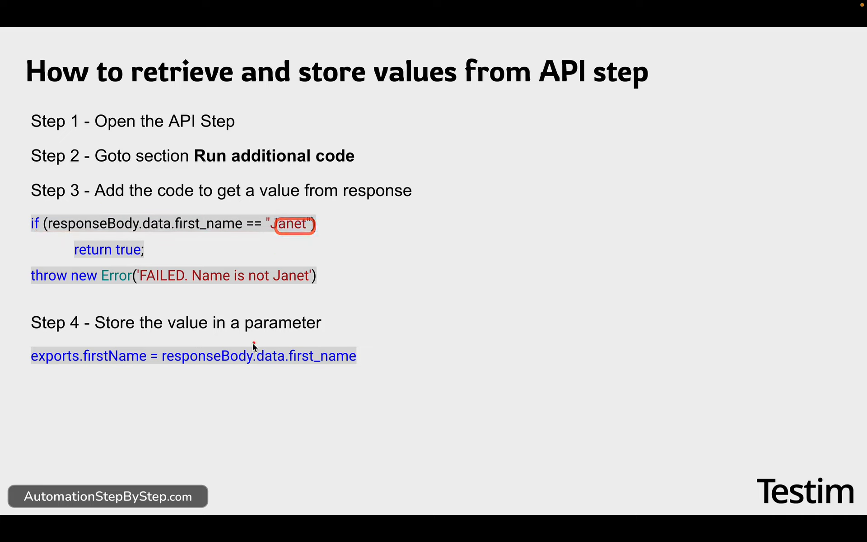
mouse_move(388, 384)
left_mouse_down()
mouse_move(3, 349)
mouse_move(21, 345)
left_mouse_up()
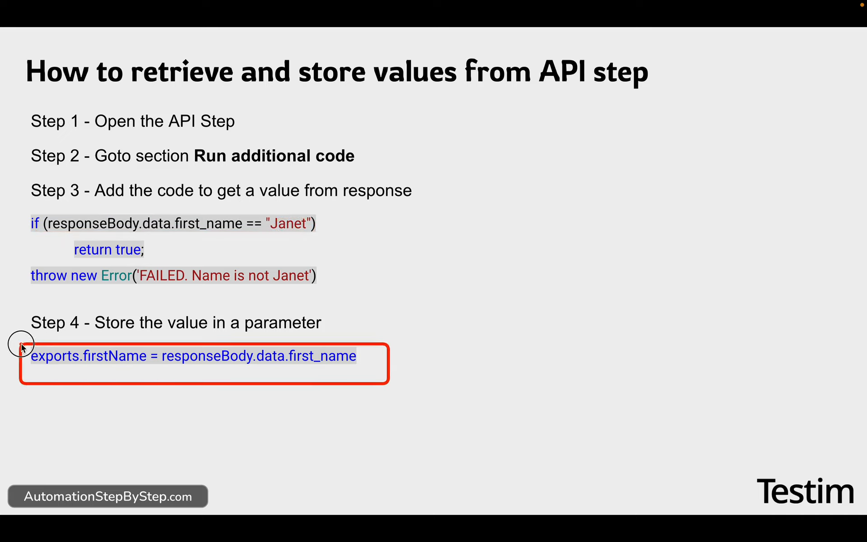
left_click_drag(80, 342, 144, 368)
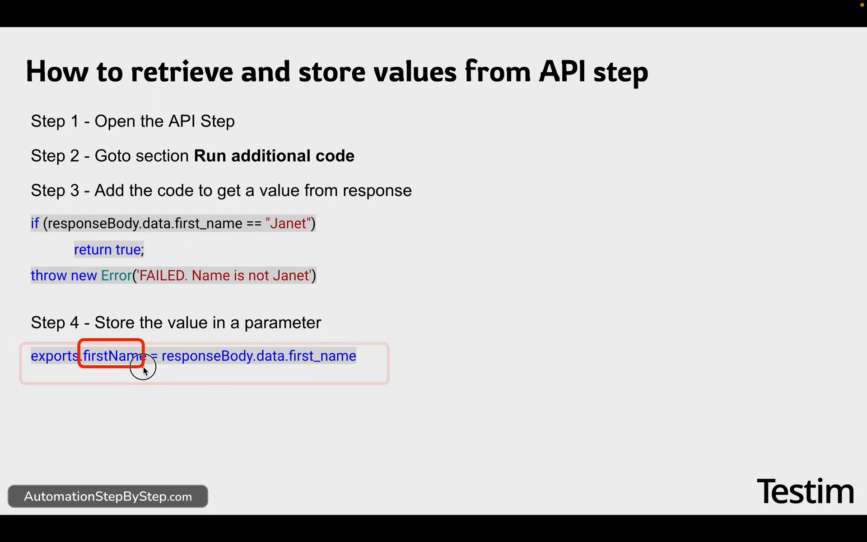
Switch back to Testim and leave the Get User Details step for the API Requests Demo 1 step overview
key("ctrl+Right")
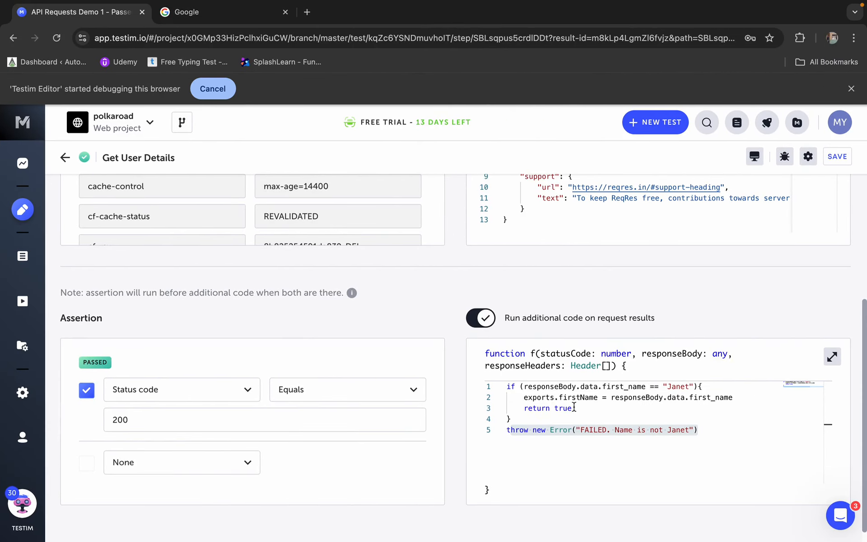
left_click(65, 157)
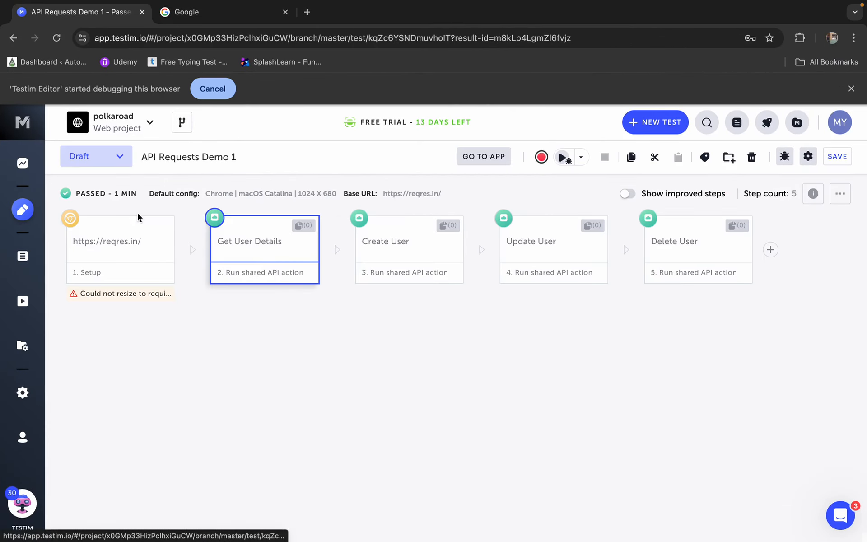
key("ctrl+Left")
left_click(574, 356)
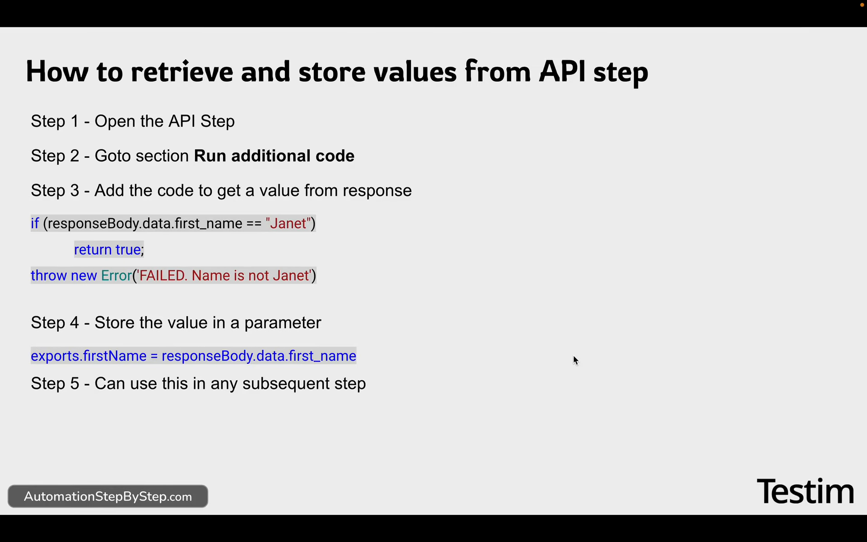
left_click(573, 356)
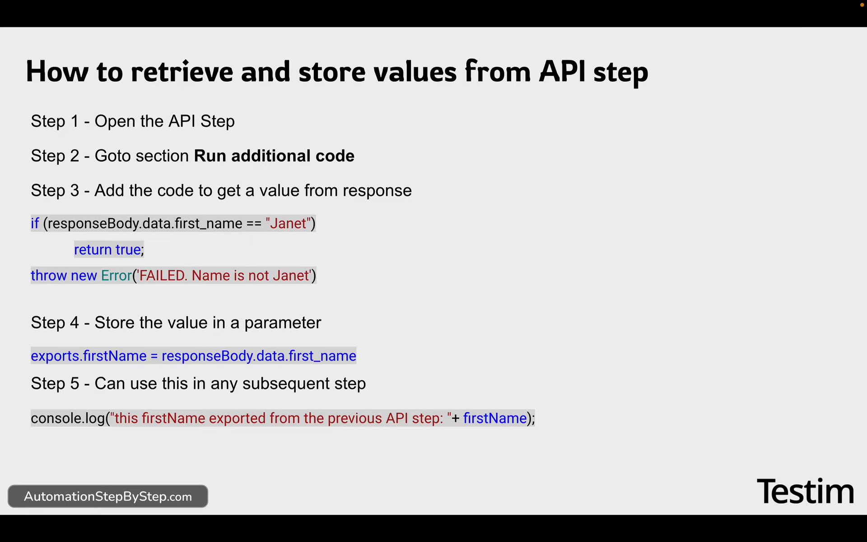
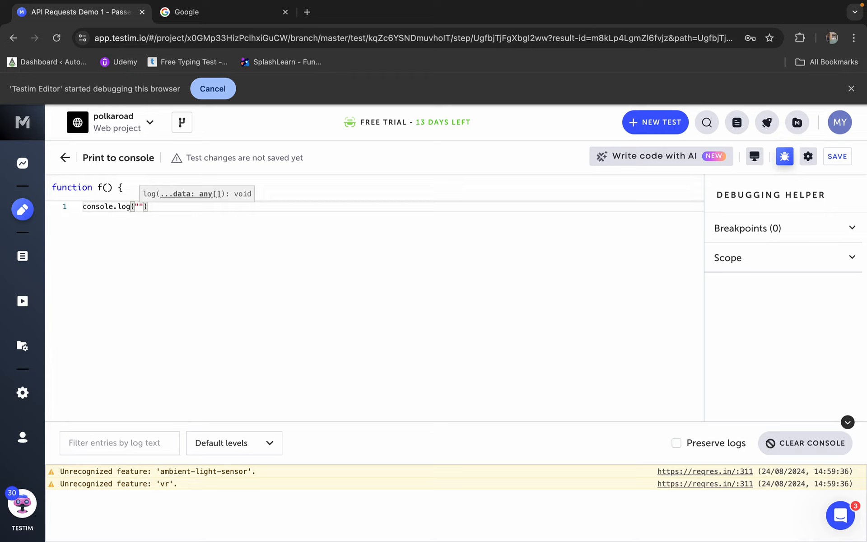
Write the message "First Name stored in the earlier " inside console.log of the Print to console step
type("Fi")
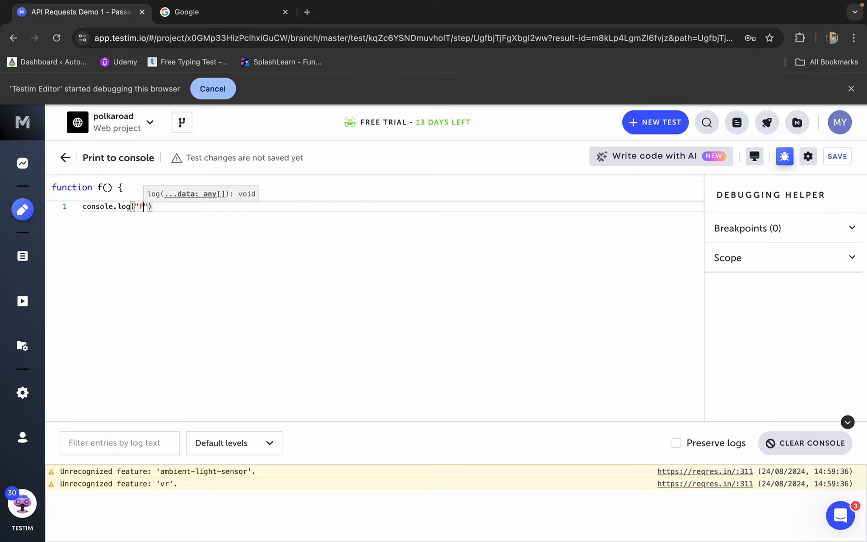
type("rst Nam")
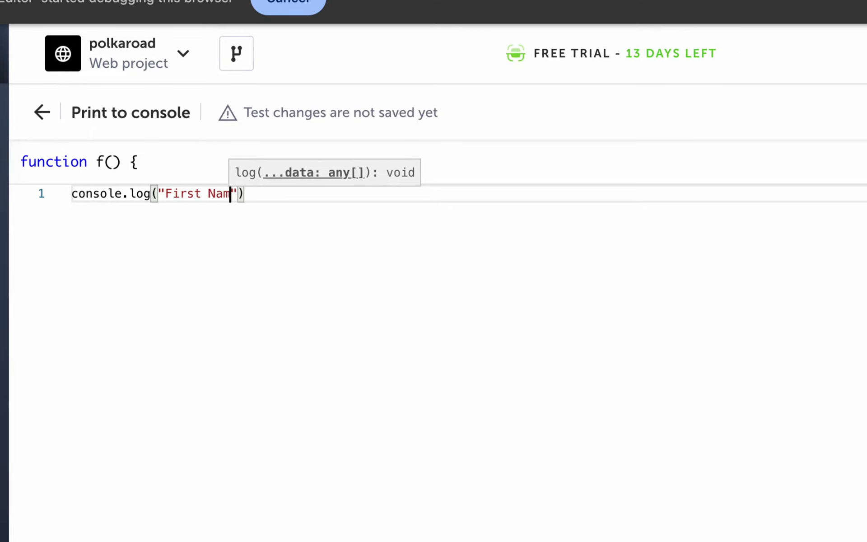
type("e ex")
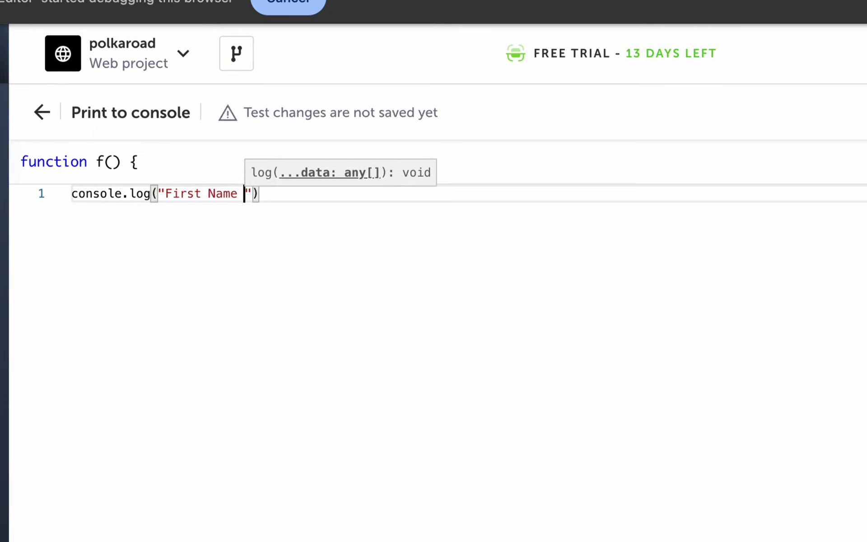
key("BackSpace")
key("BackSpace")
type("stored in the ")
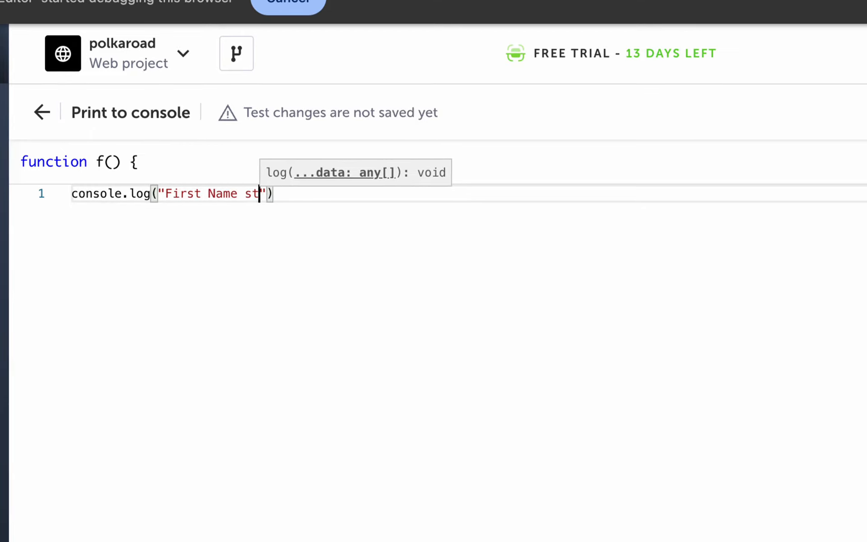
type("earlier")
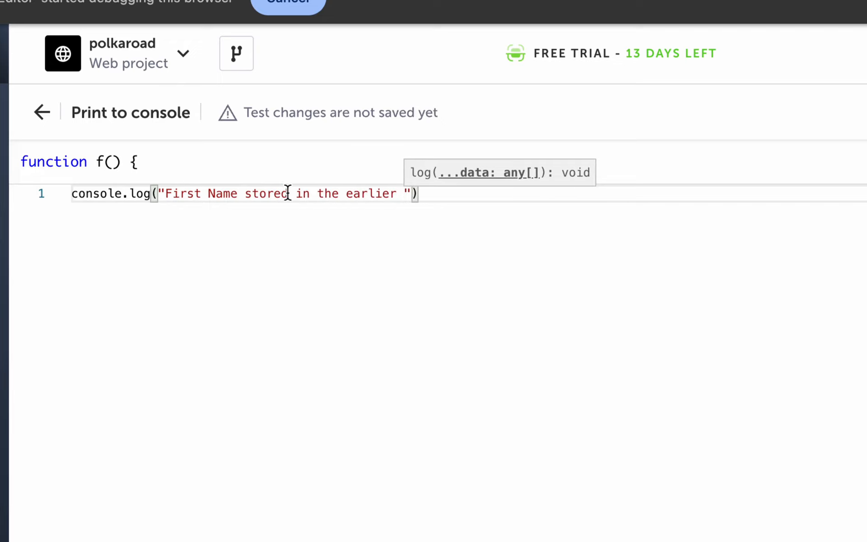
Replace "in" with "from" in the log message and add "step is :" after "earlier"
double_click(309, 194)
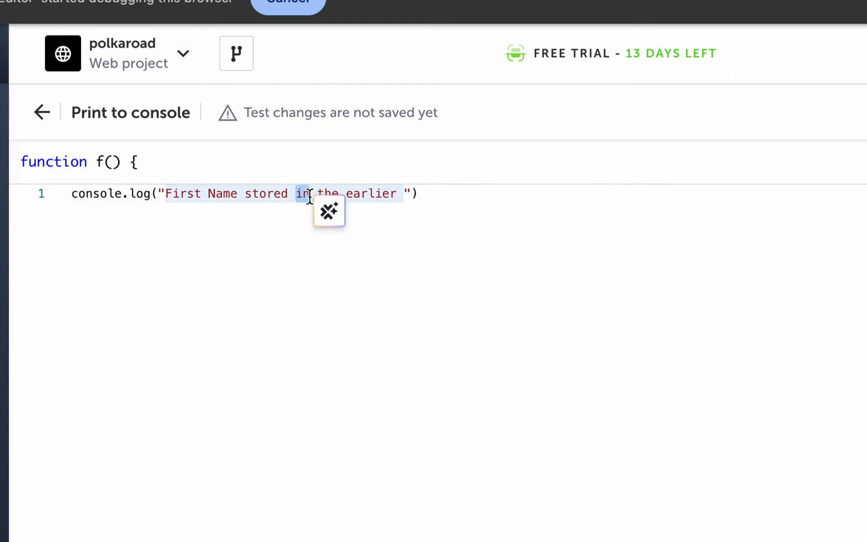
type("from")
left_click(410, 194)
type("step is")
type(" :")
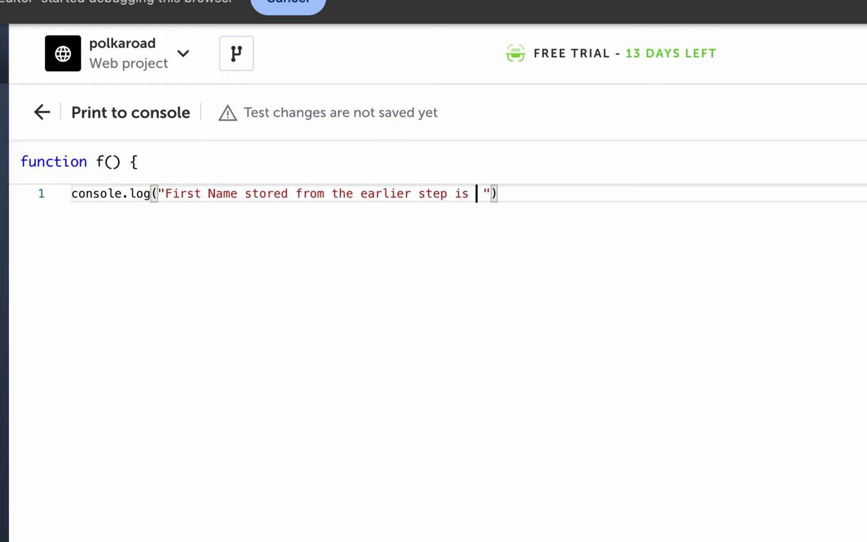
Append +firstName after the message in console.log, end the statement with a semicolon, and save the test
key("Right")
key("Right")
type("+firstName")
key("Right")
type(";")
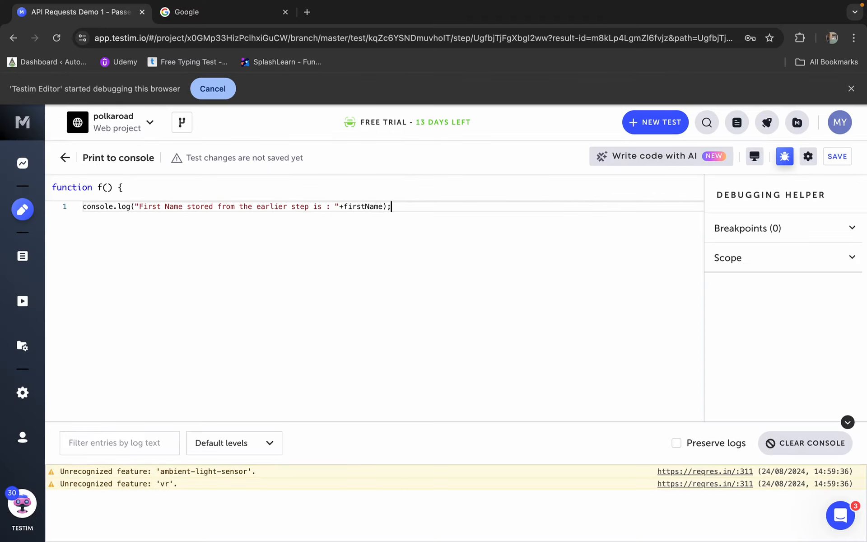
left_click(838, 156)
left_click(394, 388)
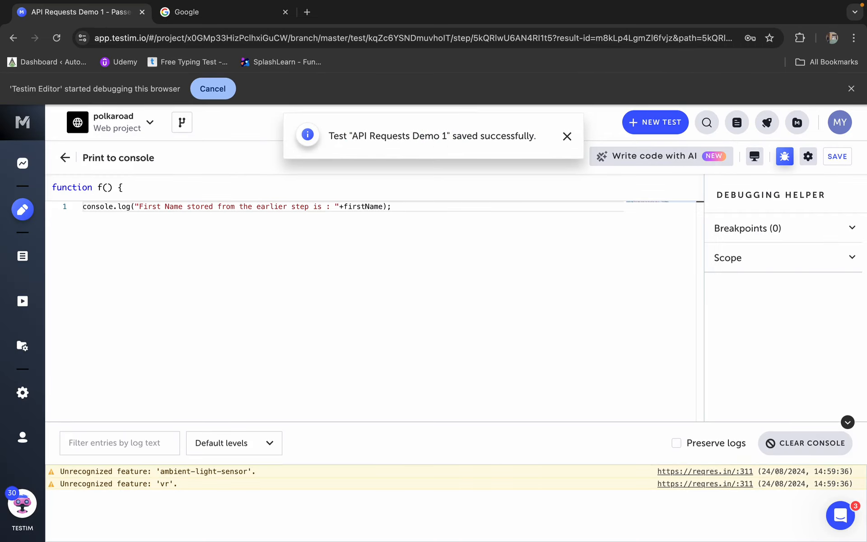
Return to the step overview of API Requests Demo 1, save the test and run it locally
left_click(65, 158)
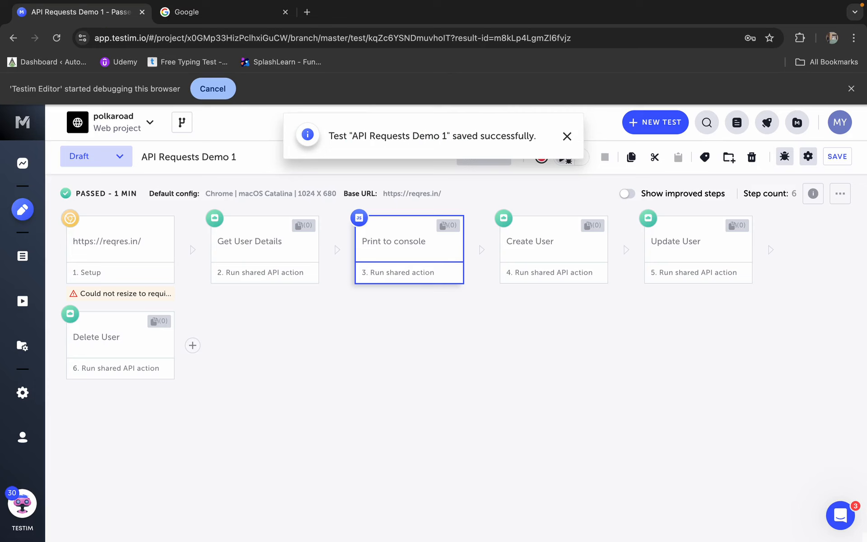
left_click(837, 157)
left_click(393, 388)
left_click(581, 157)
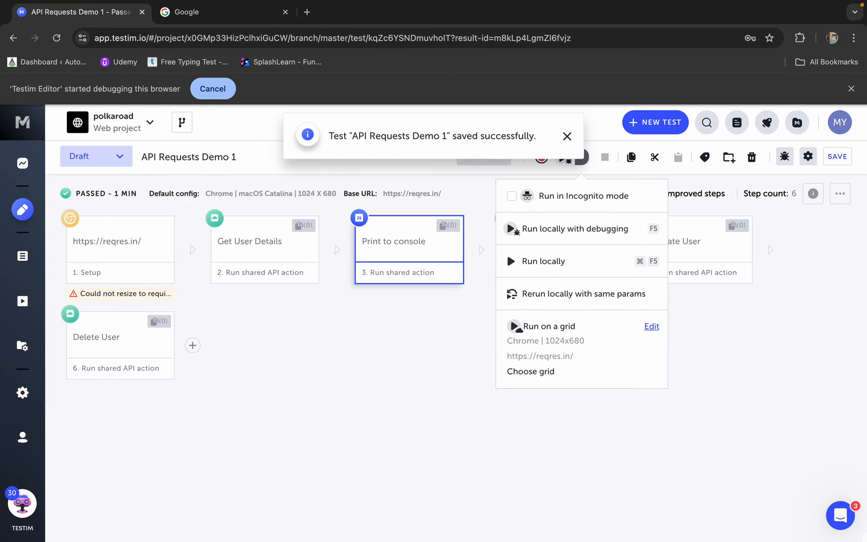
left_click(561, 261)
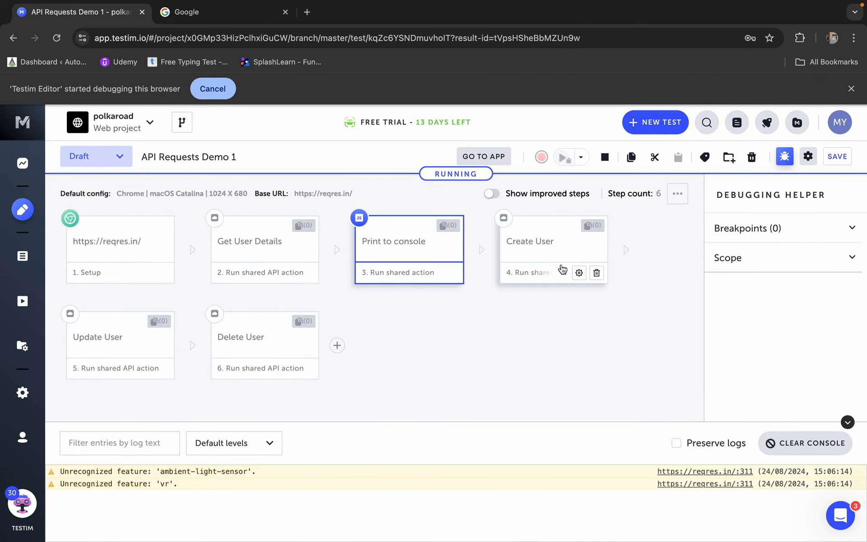
left_click(452, 347)
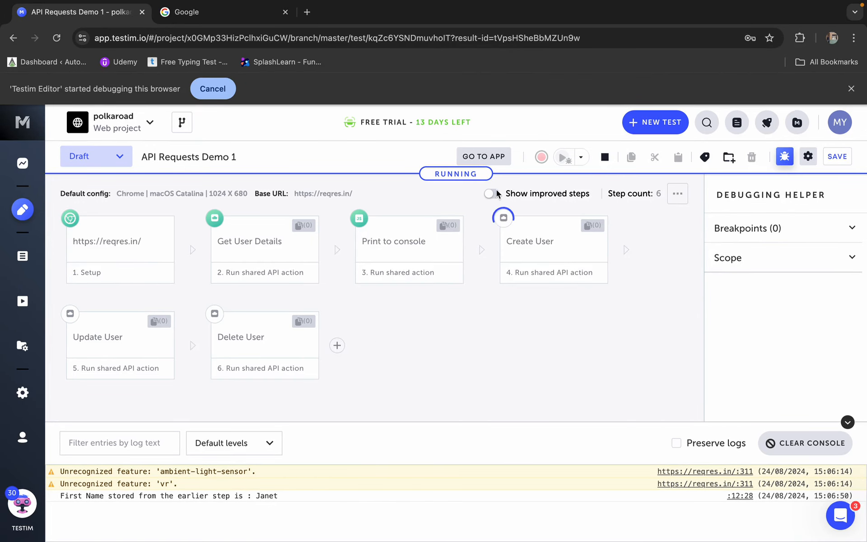
Stop the test run and open the request of the shared Create User step
left_click(604, 162)
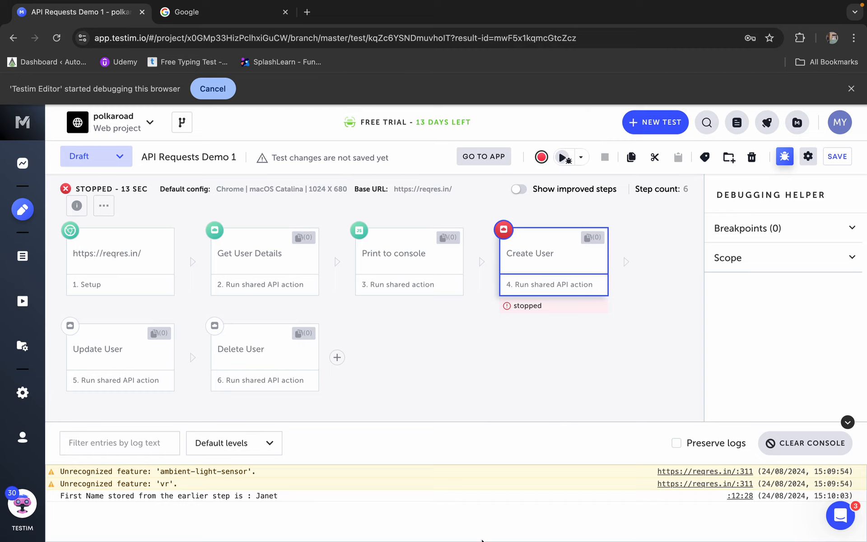
left_click(423, 394)
mouse_move(537, 260)
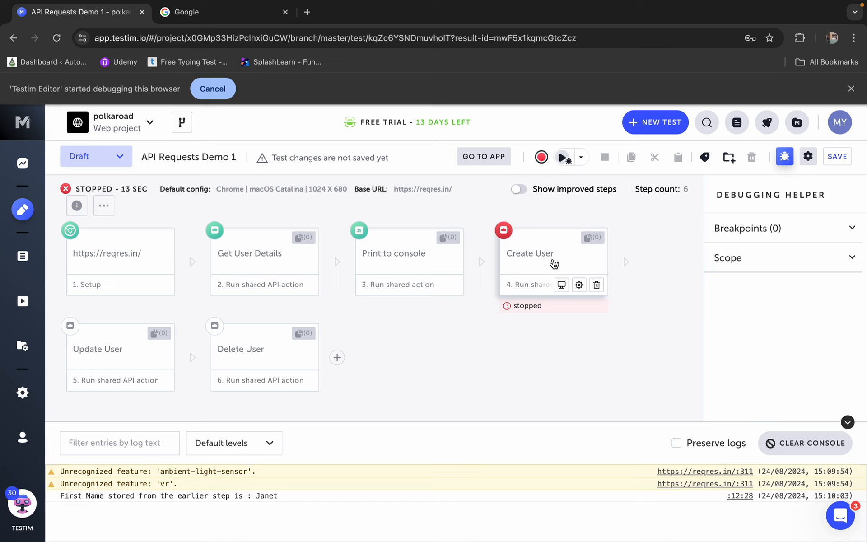
left_click(556, 264)
double_click(556, 264)
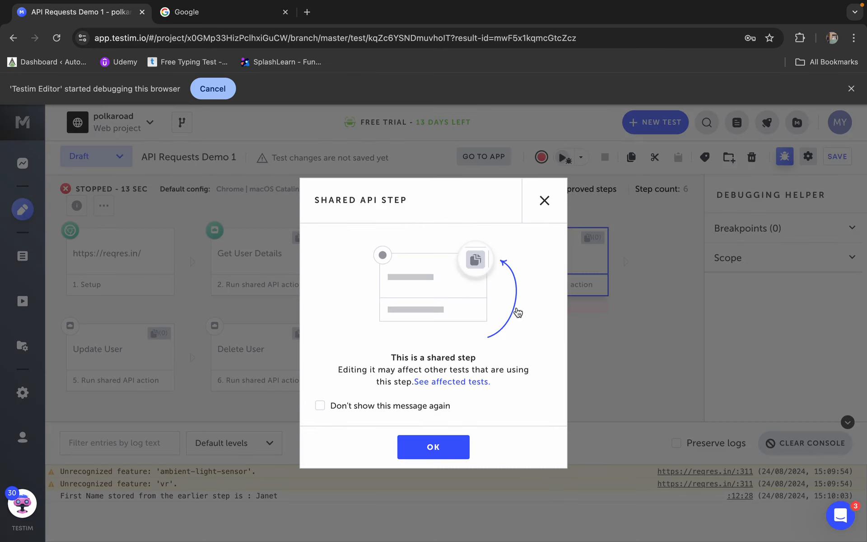
left_click(441, 447)
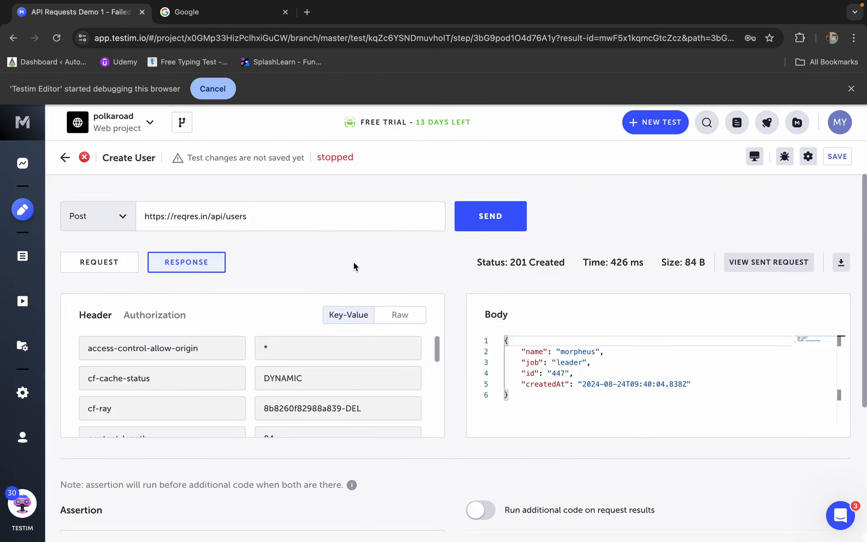
left_click(133, 259)
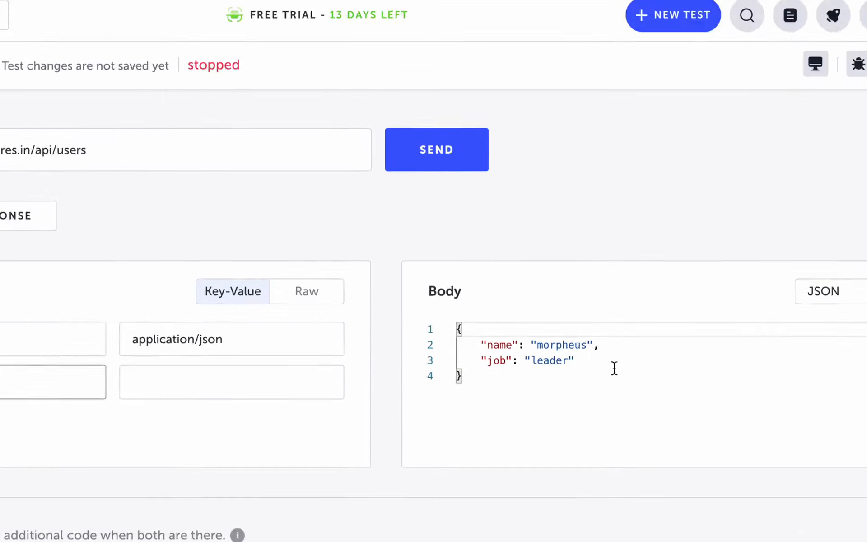
Replace the name value in the Create User request body with {{firstName}} and save the test
double_click(586, 352)
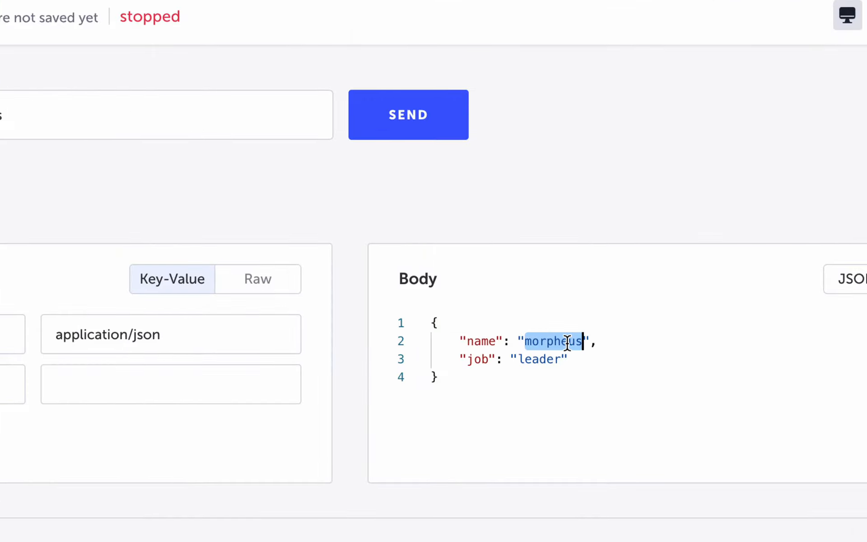
key("BackSpace")
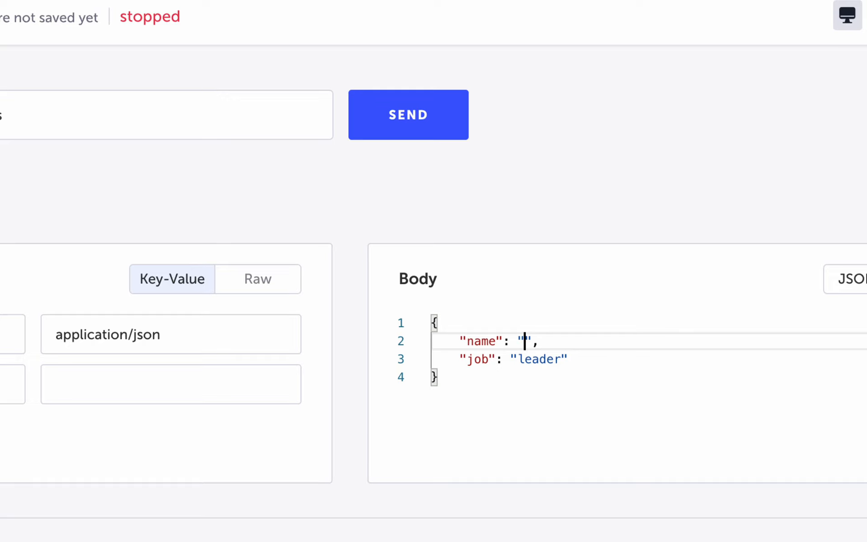
type("{{}}")
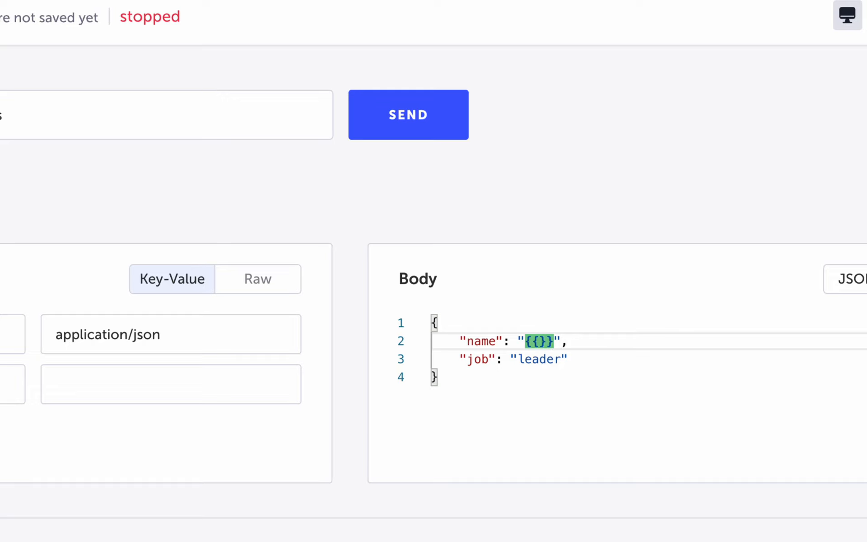
key("Left")
type("first")
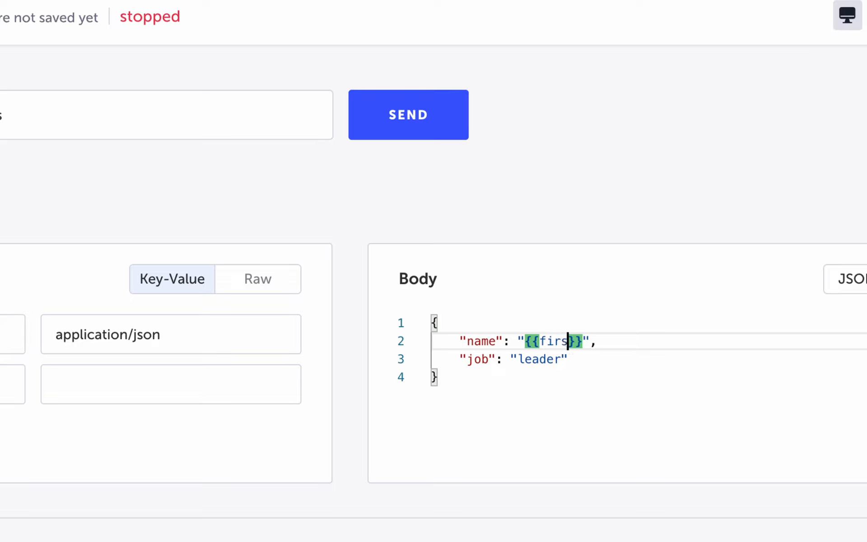
type("Name")
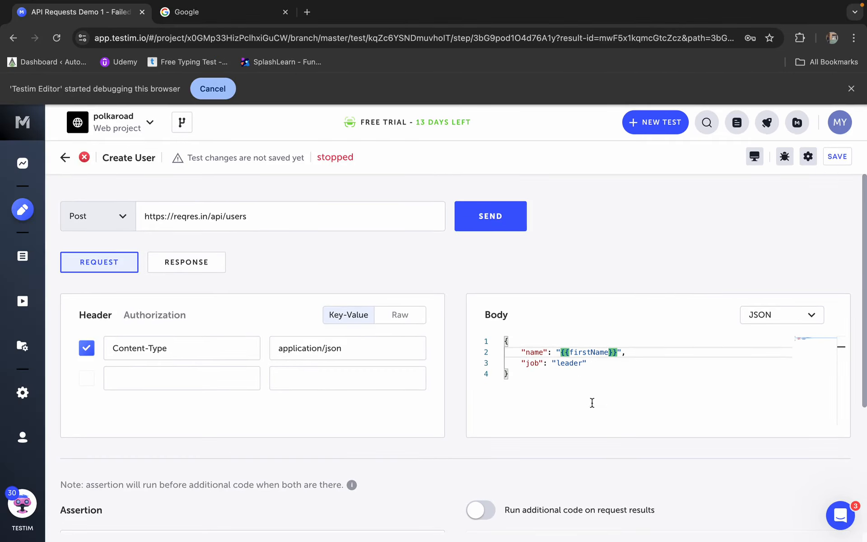
left_click(837, 158)
left_click(393, 387)
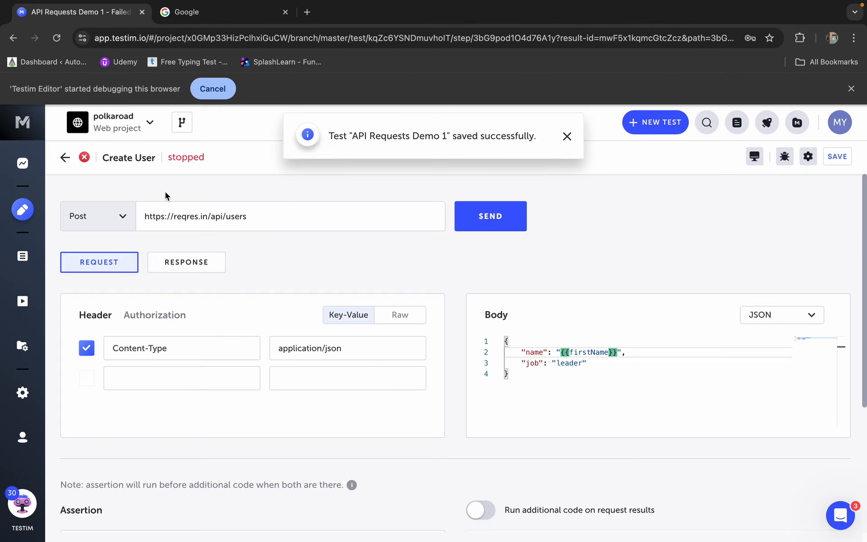
Leave the Create User step, save the test again and start a new local run
left_click(65, 157)
left_click(836, 158)
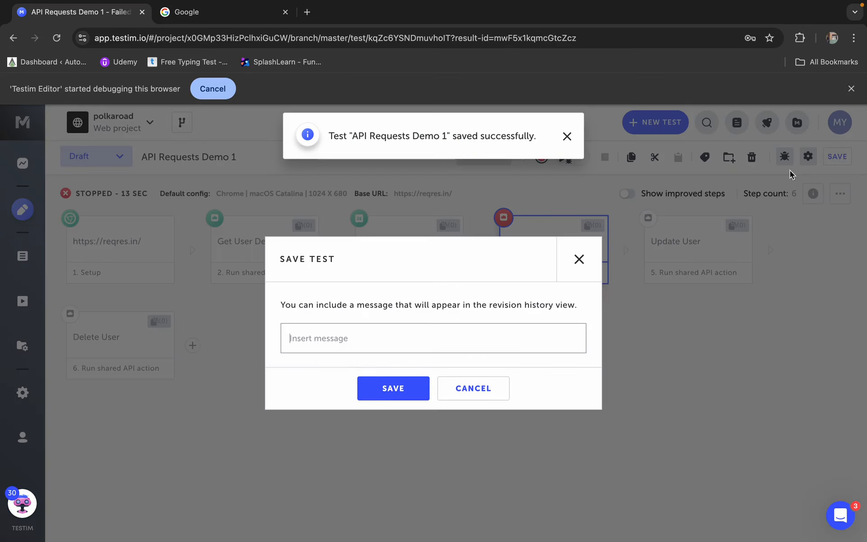
left_click(389, 388)
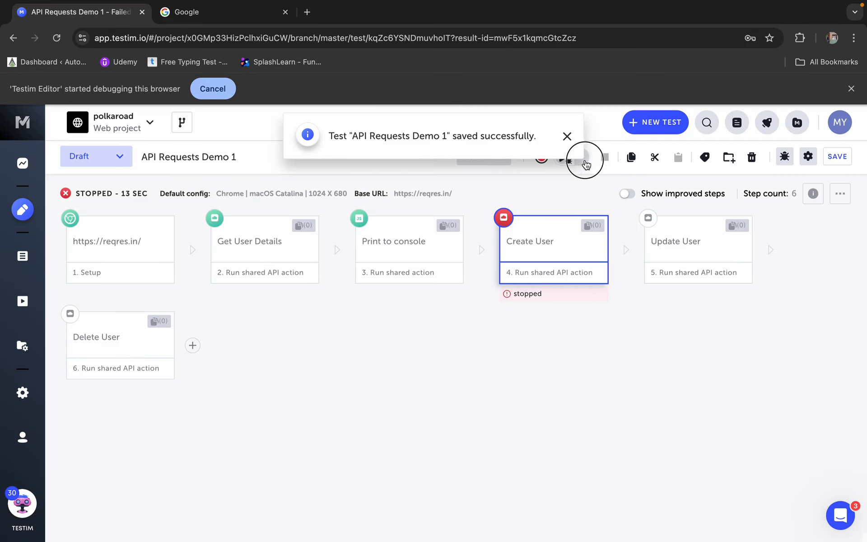
left_click(583, 158)
left_click(567, 260)
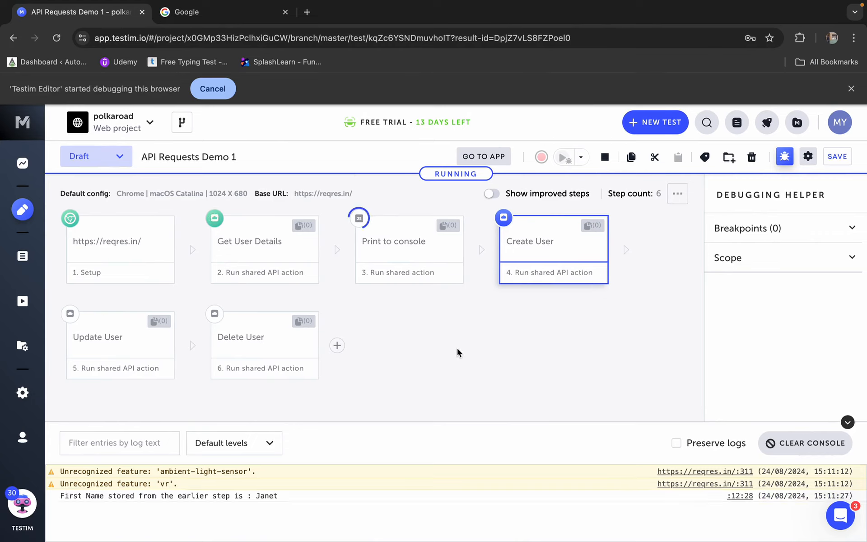
key("ctrl+alt+a")
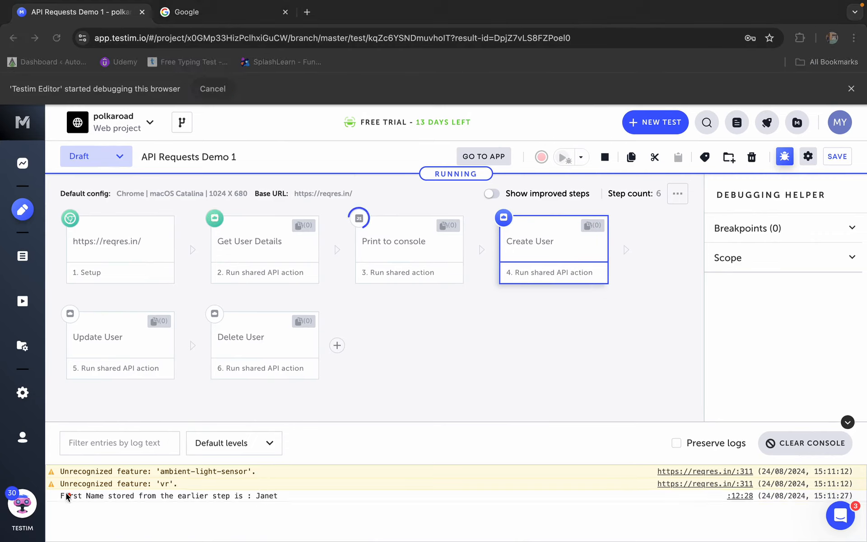
left_click_drag(47, 483, 302, 510)
key("Escape")
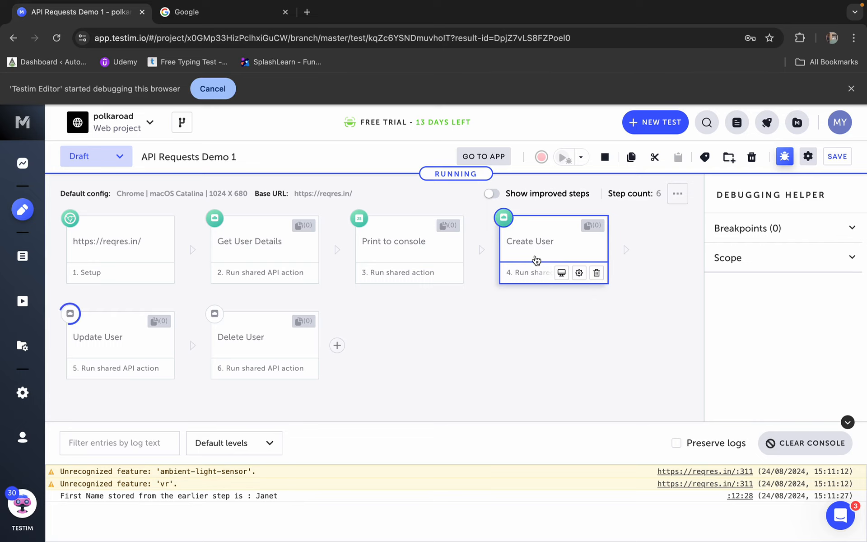
Open the executed Create User step and compare the name in its response with the one in its request body
left_click(554, 247)
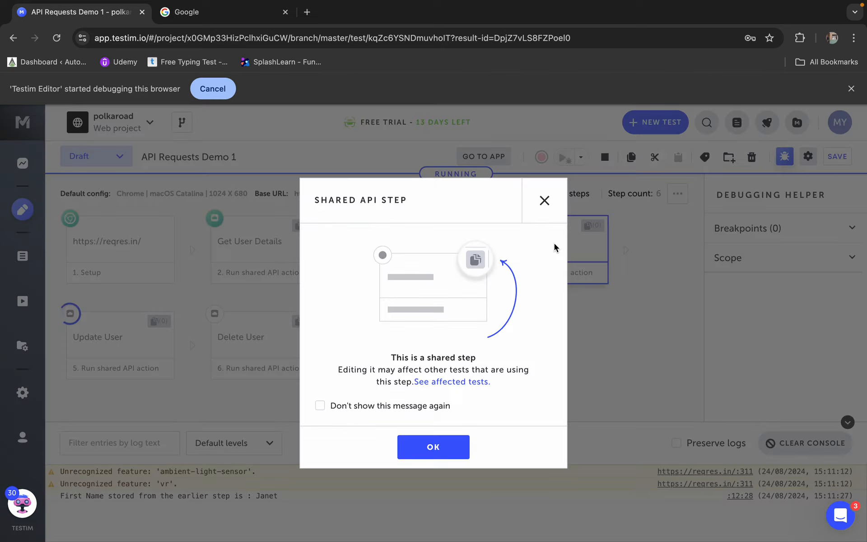
left_click(433, 454)
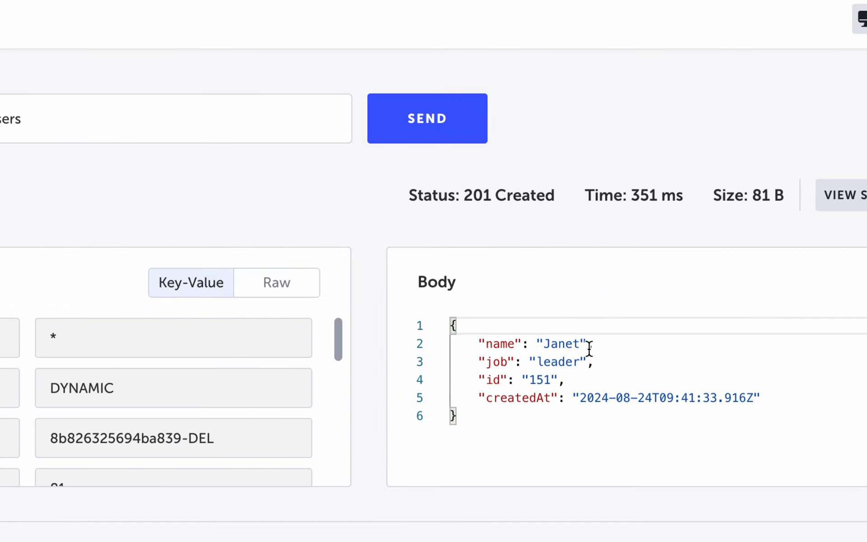
left_click_drag(588, 353, 514, 352)
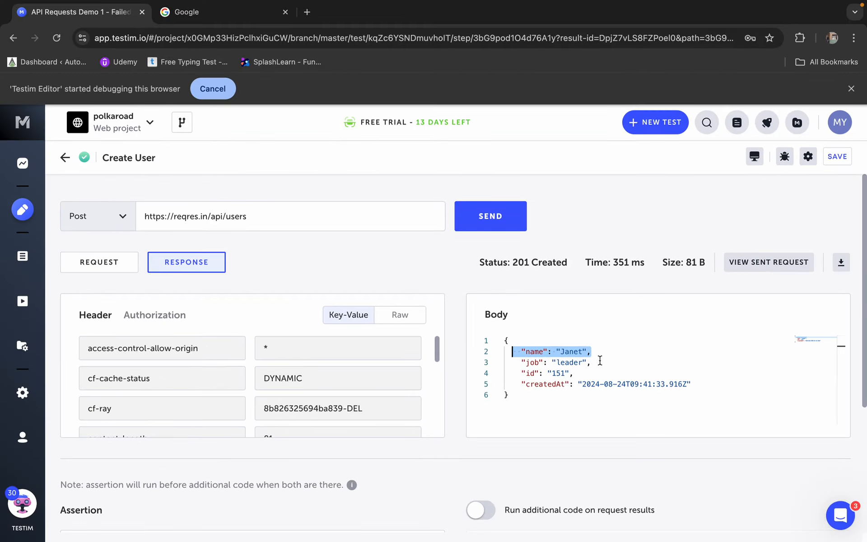
left_click(87, 272)
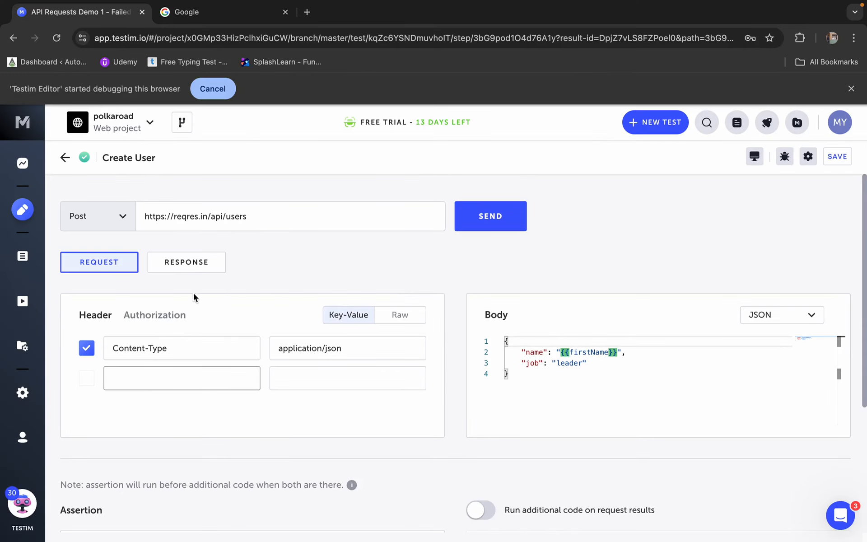
left_click(185, 264)
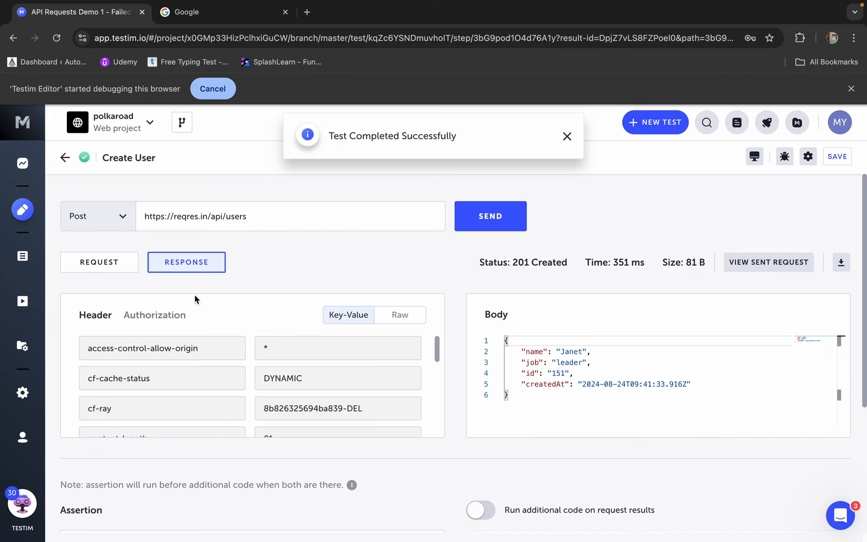
left_click(106, 268)
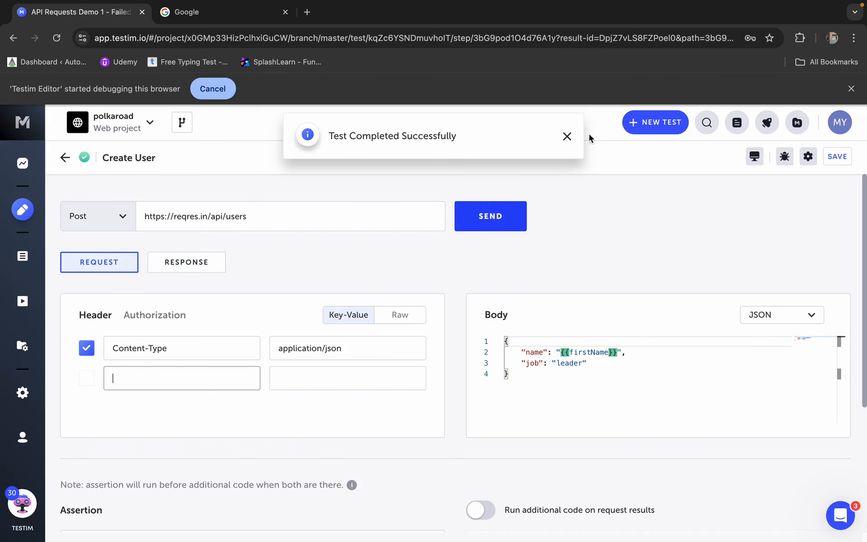
Send the Create User request on its own, check the name in the response, and return to the step overview
left_click(566, 137)
left_click(503, 219)
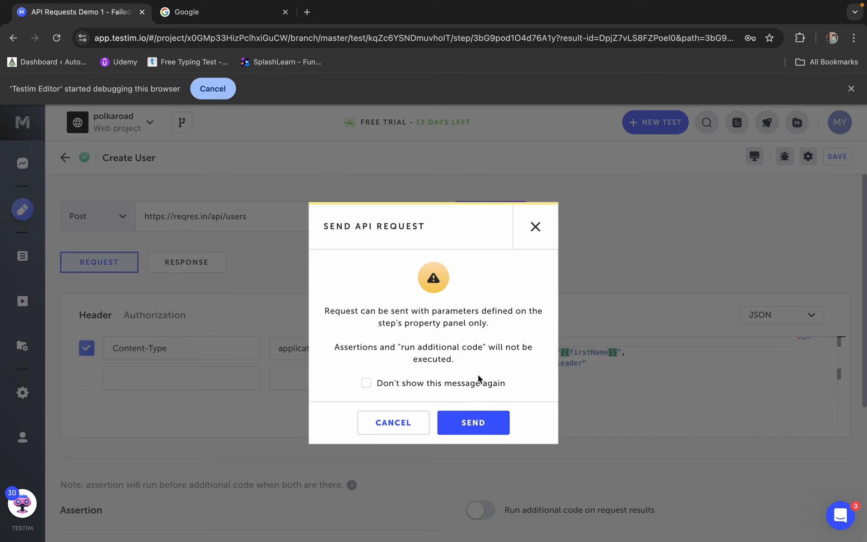
left_click(474, 424)
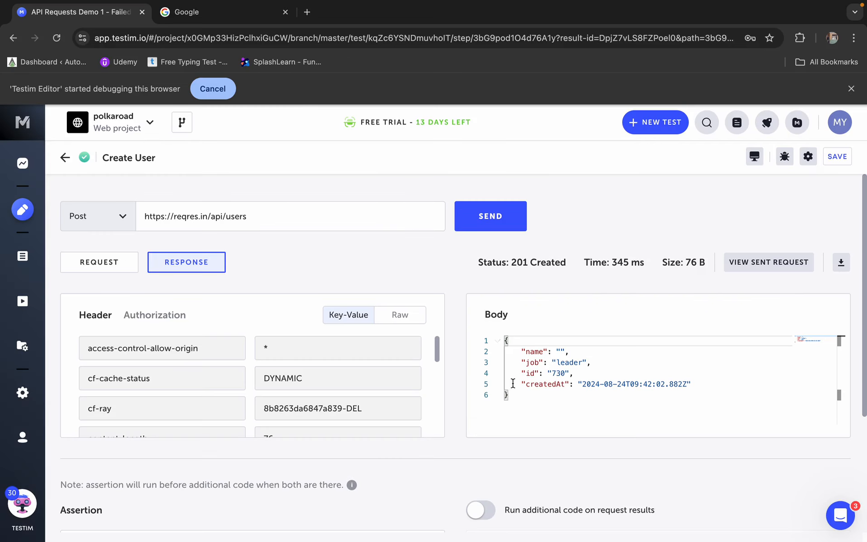
left_click_drag(568, 351, 530, 352)
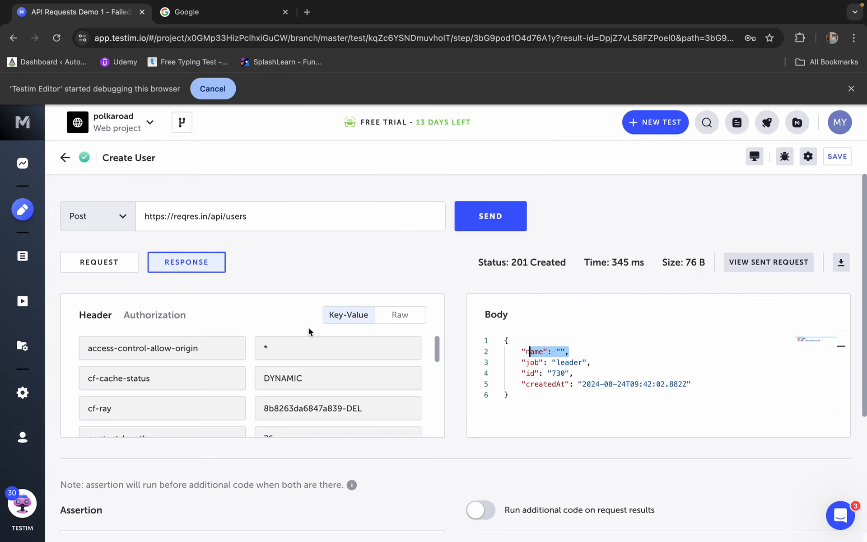
left_click(100, 265)
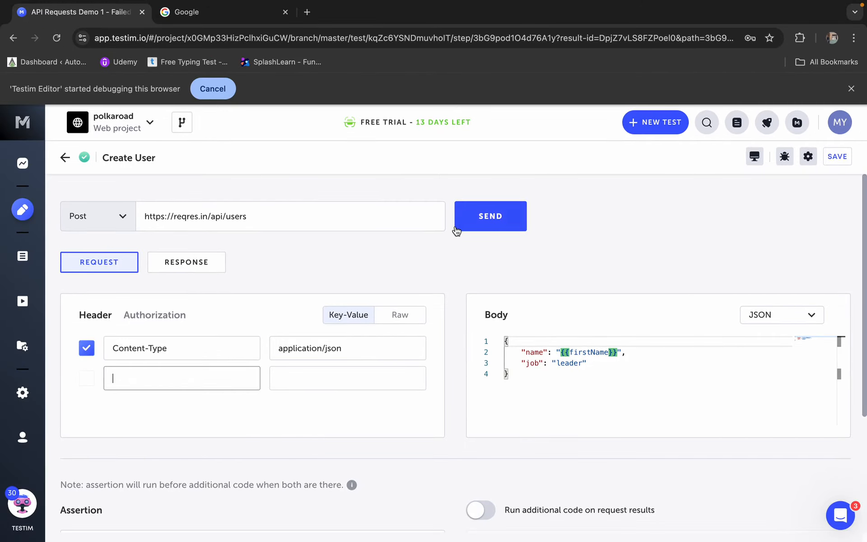
left_click(65, 158)
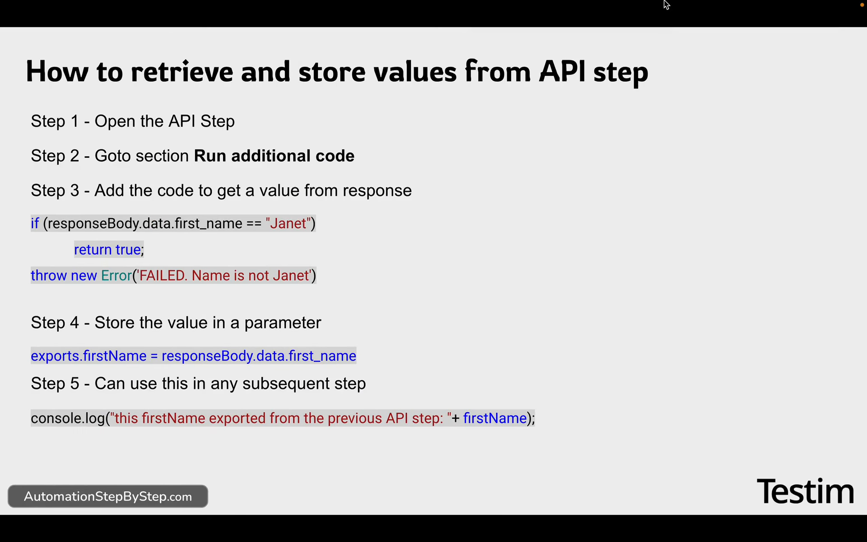
mouse_move(665, 4)
key("Right")
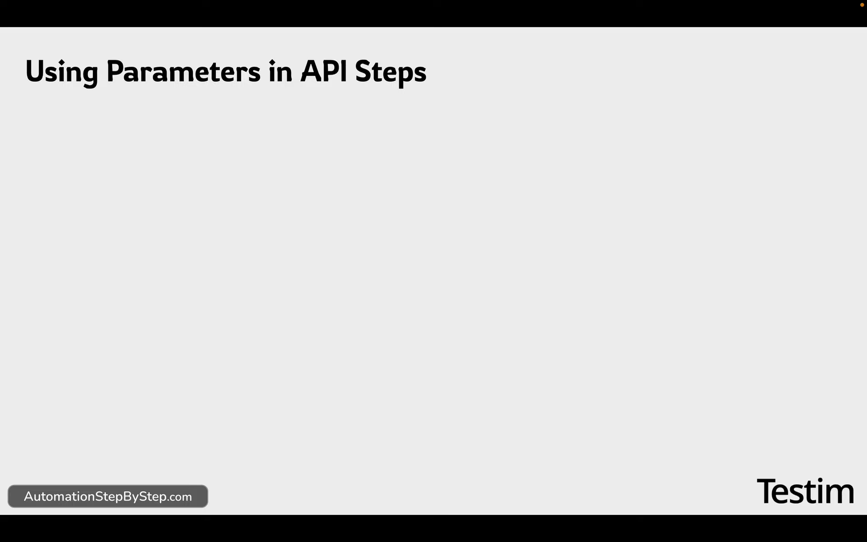
key("Right")
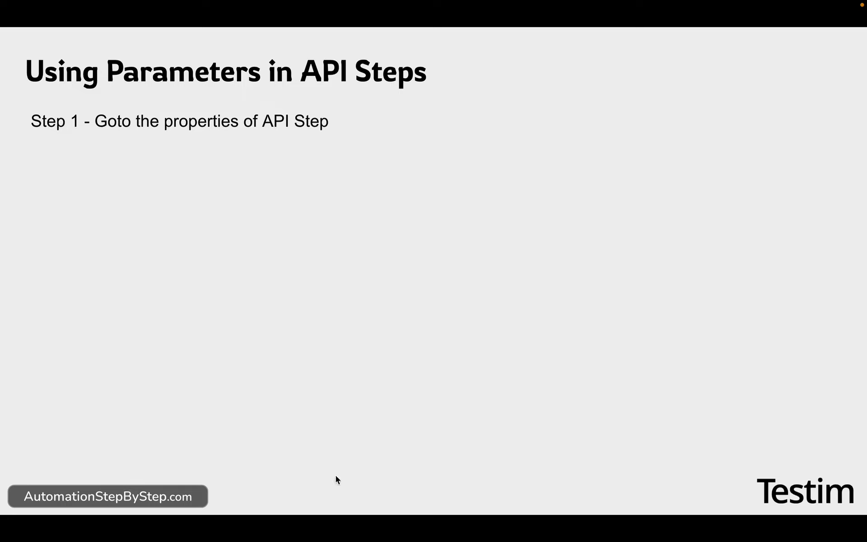
Switch back to API Requests Demo 1 in Testim and look through the properties of the Update User step
key("ctrl+Right")
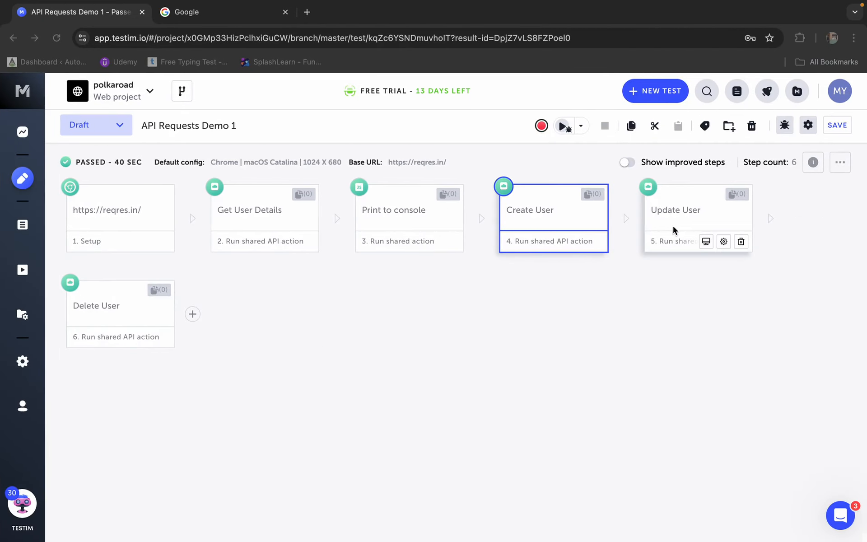
left_click(681, 216)
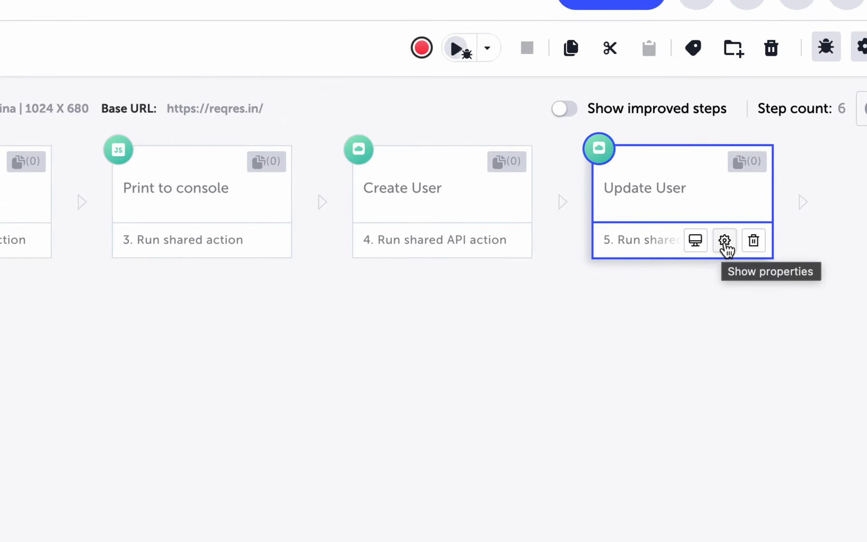
left_click(724, 241)
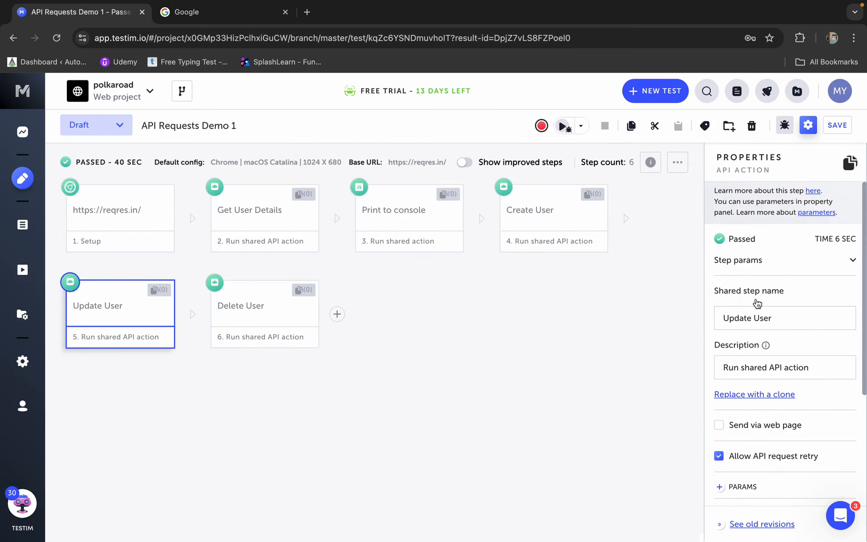
scroll(765, 386, "down", 3)
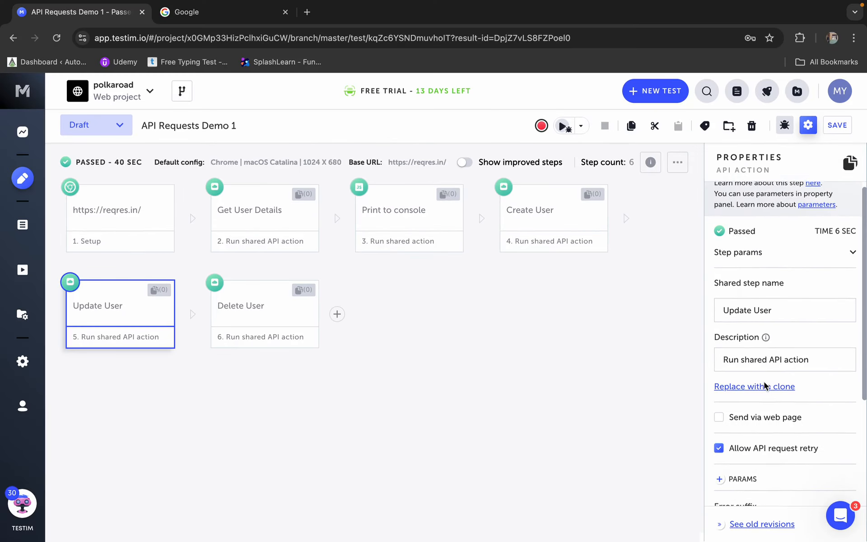
scroll(766, 386, "down", 4)
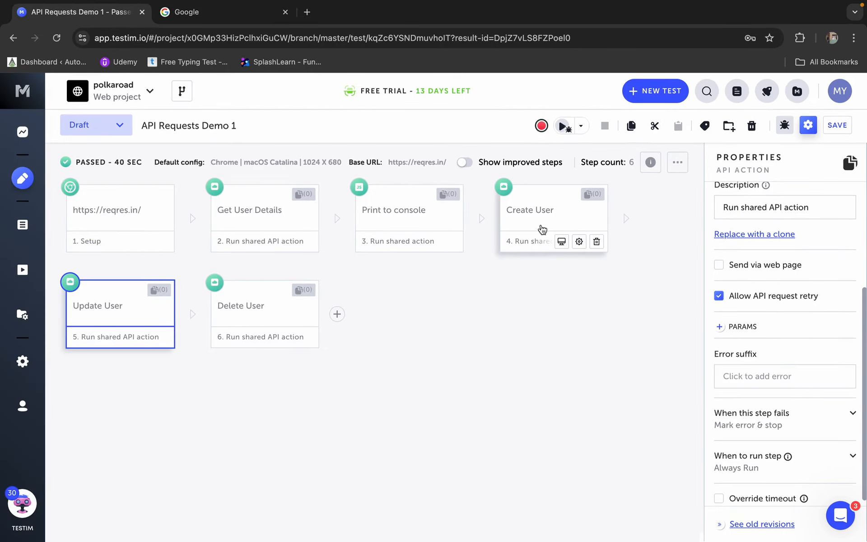
Open the Update User step for editing and examine its request URL, response body and assertion settings
double_click(95, 310)
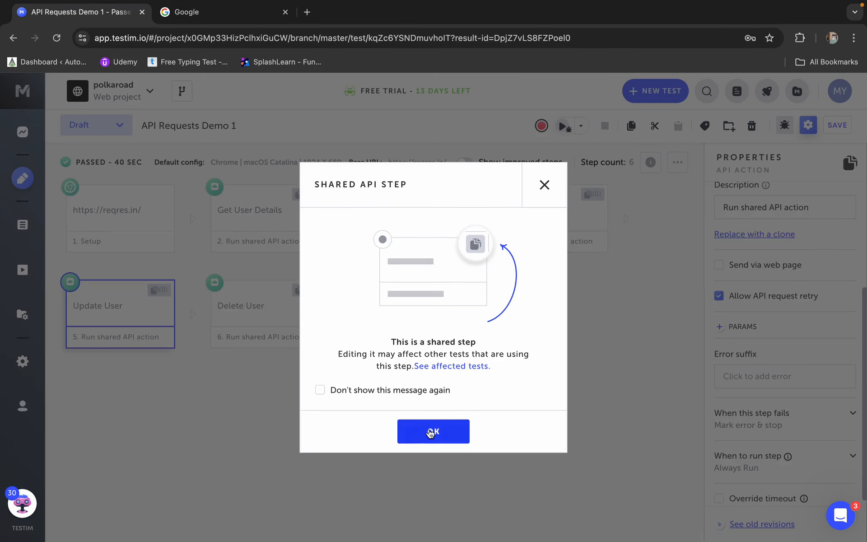
left_click(433, 430)
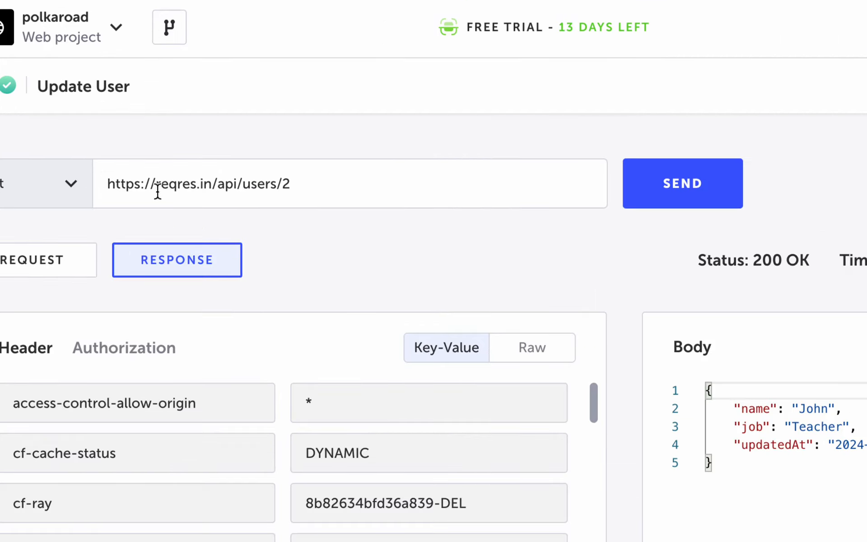
left_click_drag(270, 185, 161, 184)
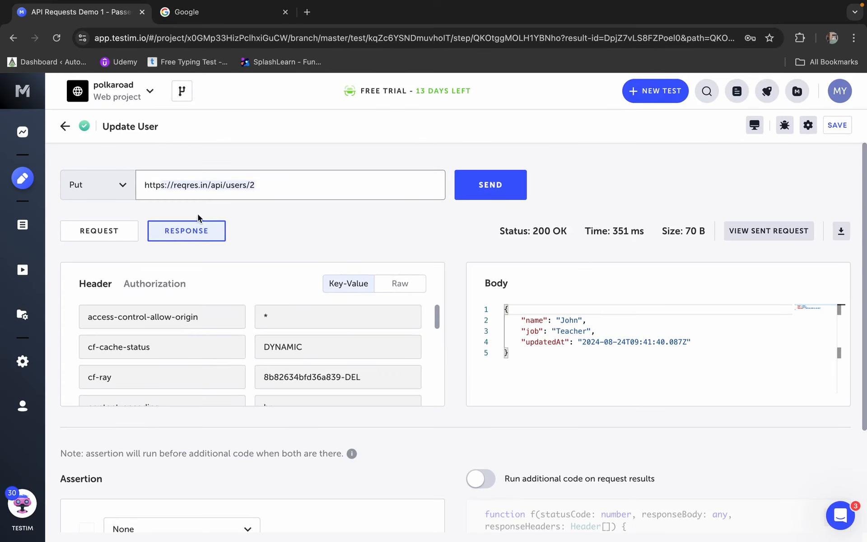
left_click(33, 354)
left_click_drag(571, 363, 505, 309)
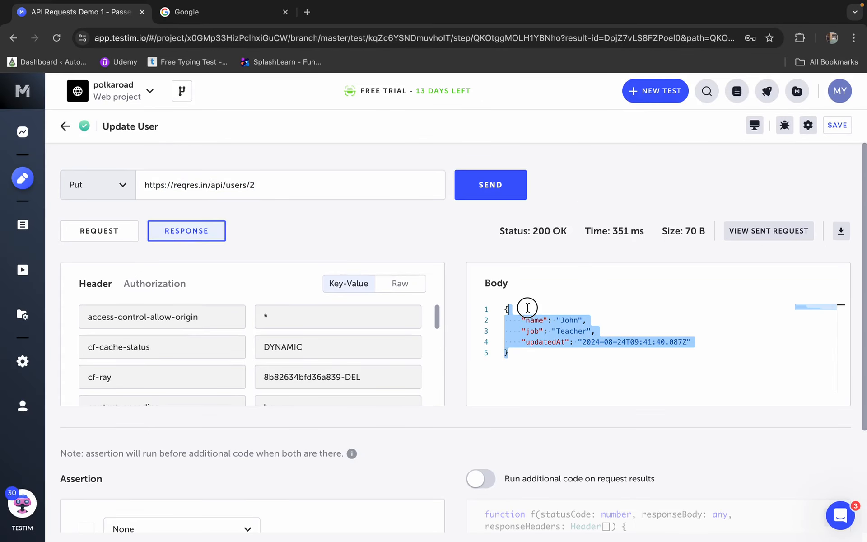
scroll(264, 392, "down", 2)
scroll(245, 500, "down", 3)
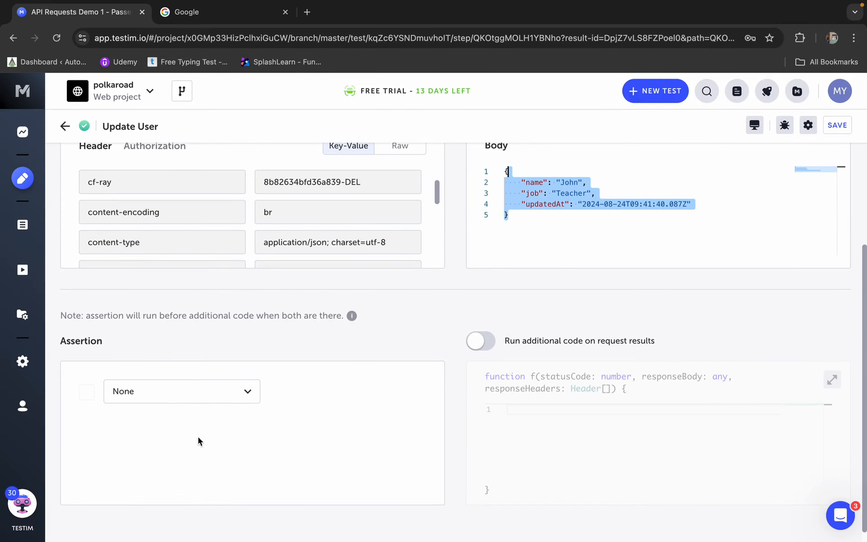
scroll(568, 417, "up", 3)
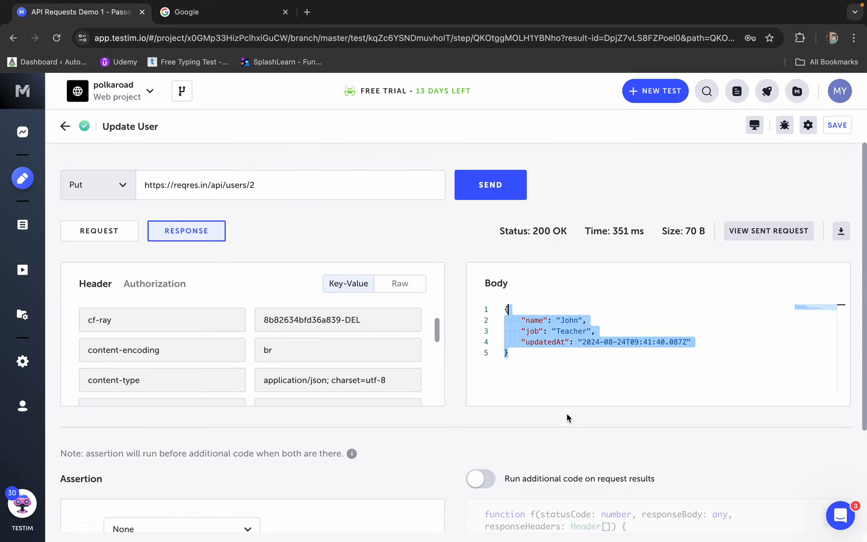
Examine the name and job fields in the Update User response body and return to the step overview
left_click(559, 344)
double_click(571, 320)
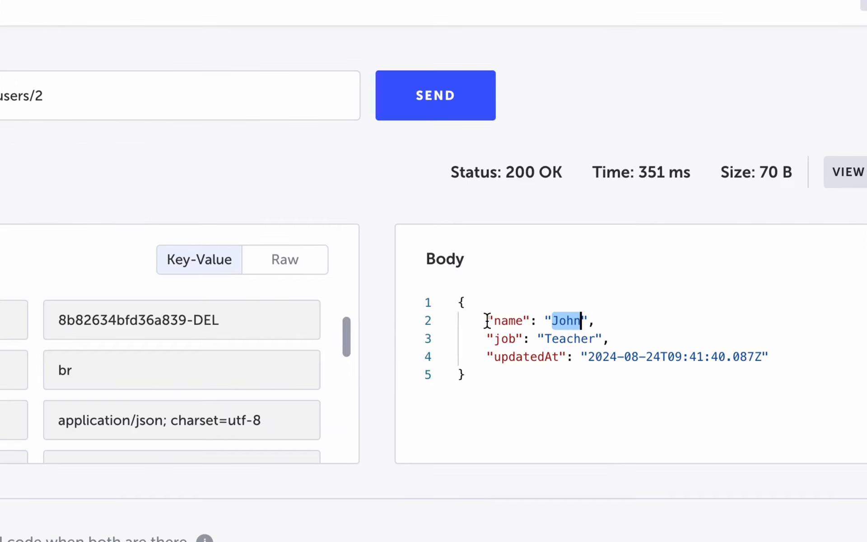
left_click(522, 319)
left_click_drag(487, 321, 589, 320)
left_click(489, 338)
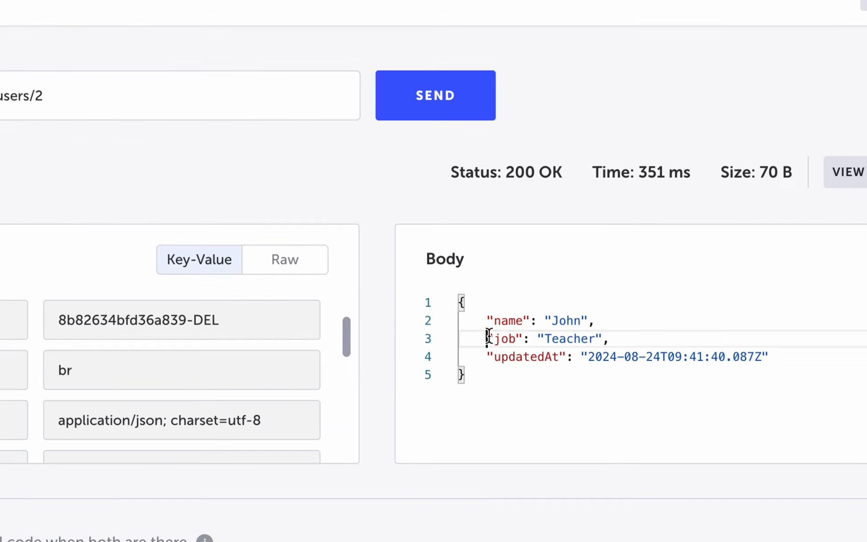
left_click_drag(489, 338, 622, 335)
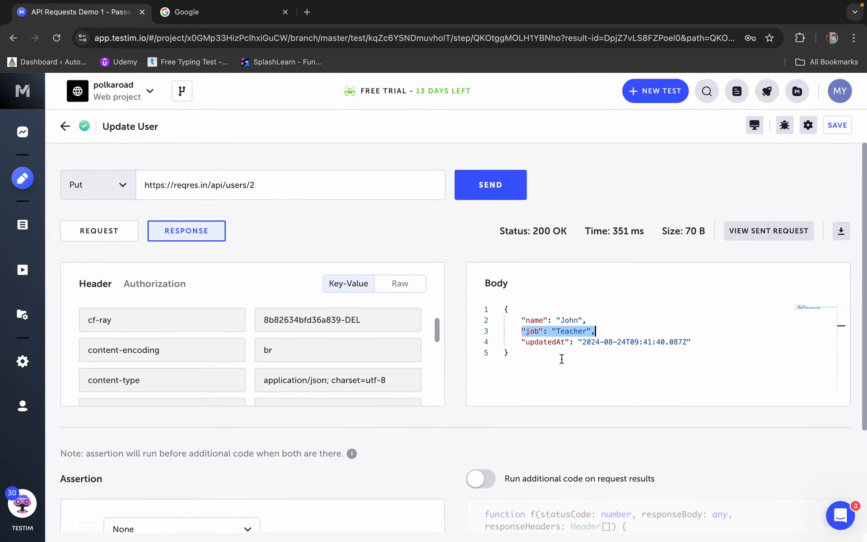
left_click(65, 126)
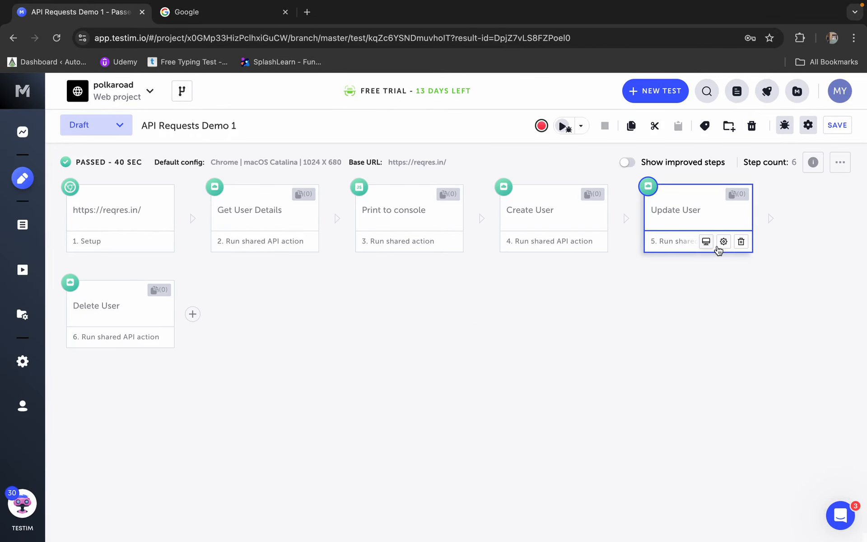
Add a JS parameter called name in the Update User step's properties and enter a sample first name as its value
left_click(724, 241)
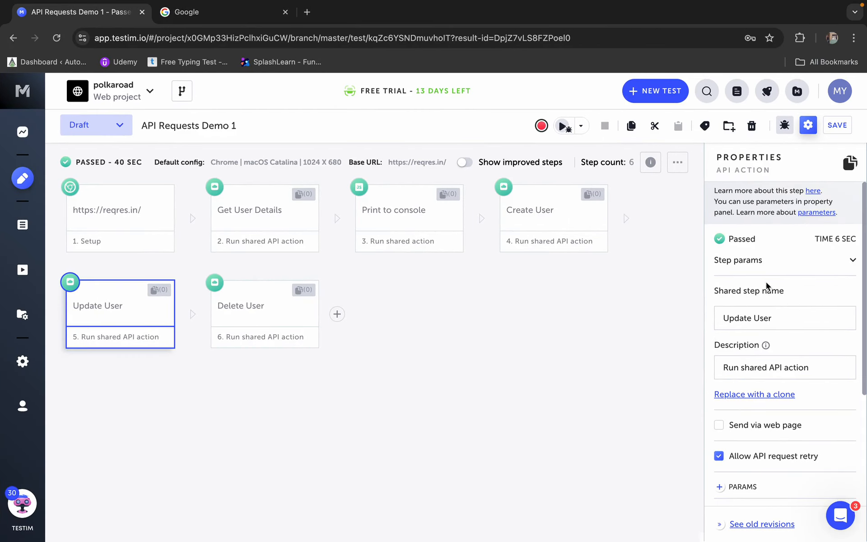
mouse_move(766, 347)
scroll(768, 348, "down", 5)
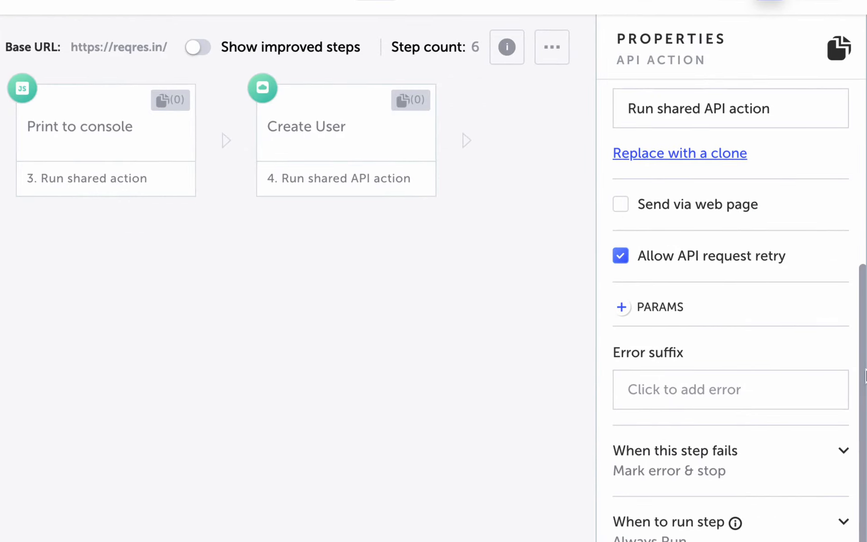
left_click(621, 308)
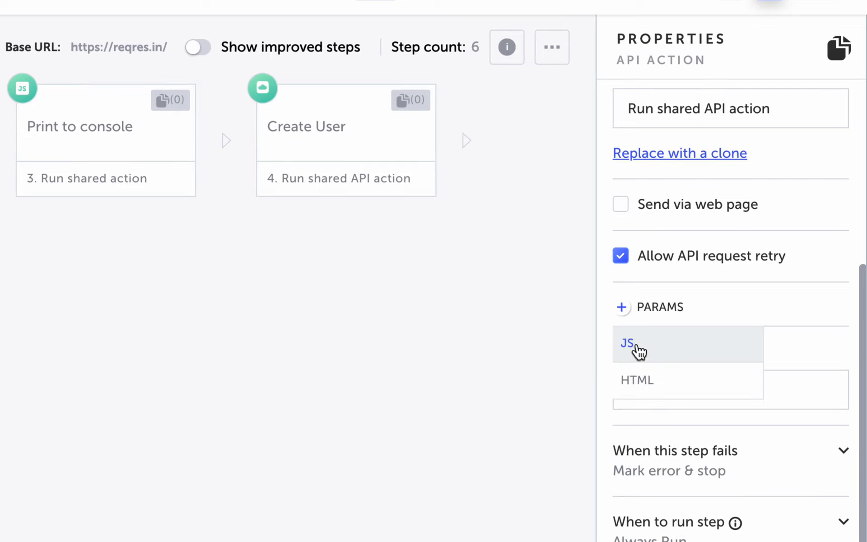
left_click(638, 351)
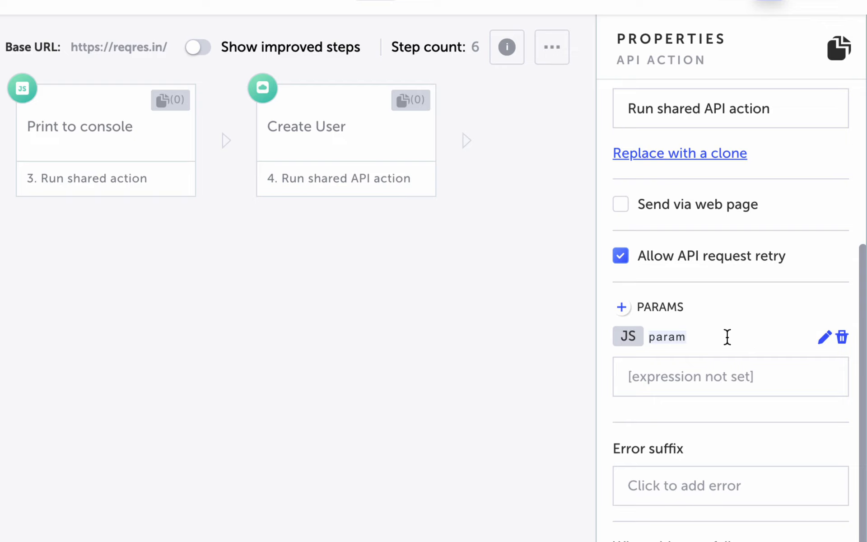
type("name")
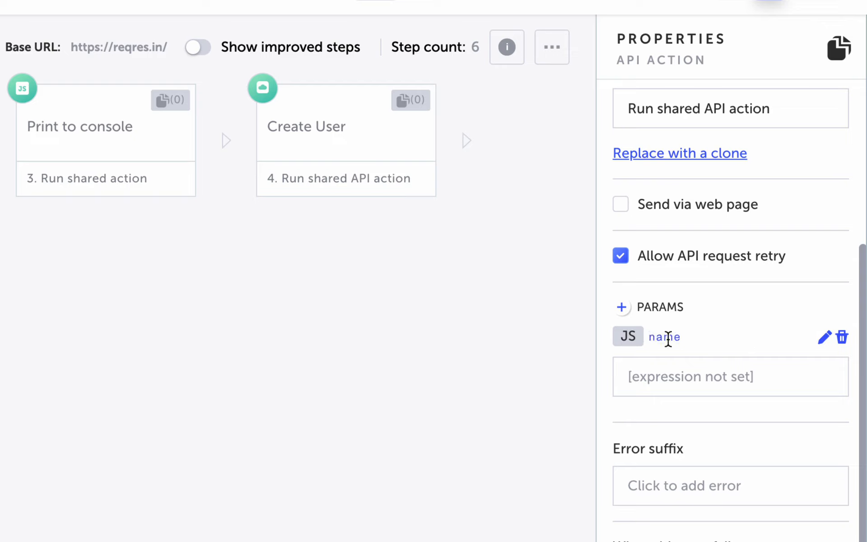
left_click(663, 381)
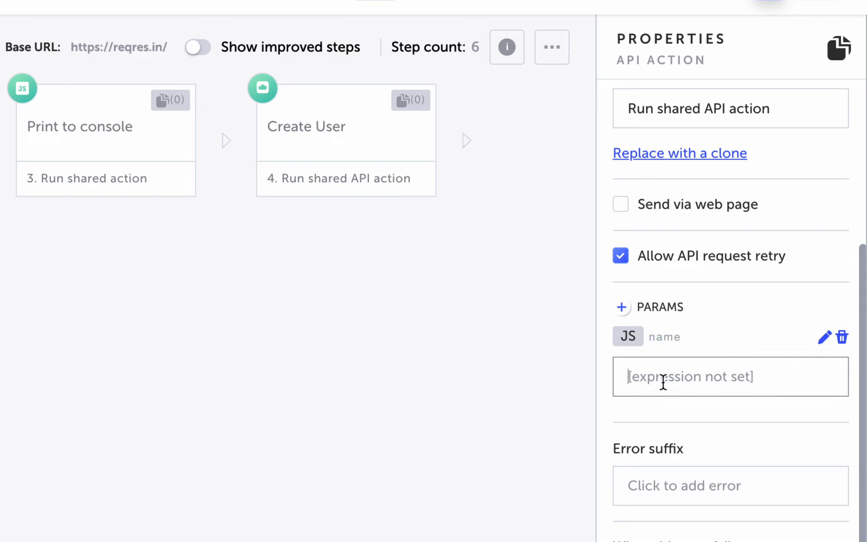
type("Alber")
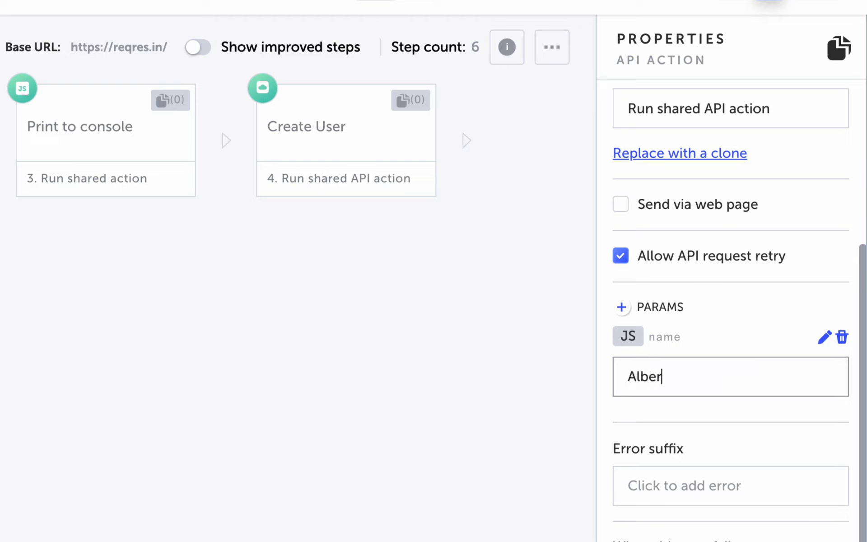
type("t")
left_click(666, 418)
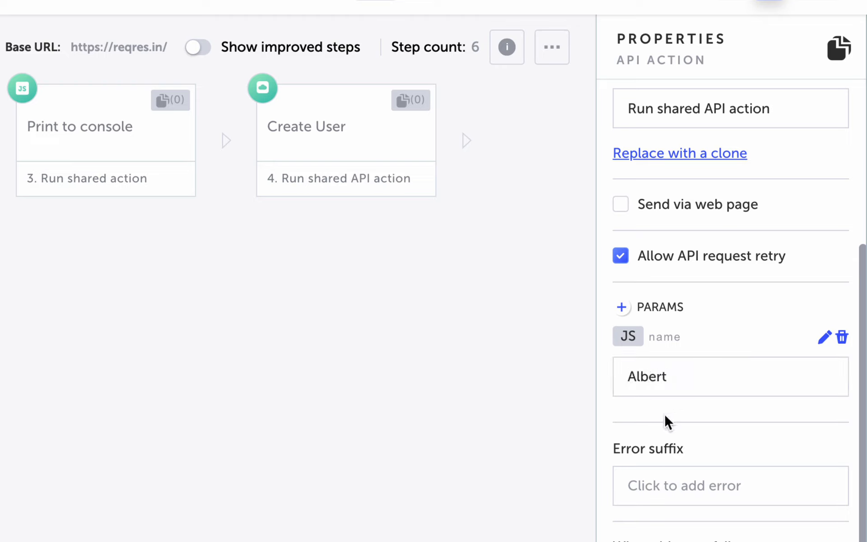
Add a second JS parameter called job with the value Scientist to the Update User step and save the test
left_click(622, 308)
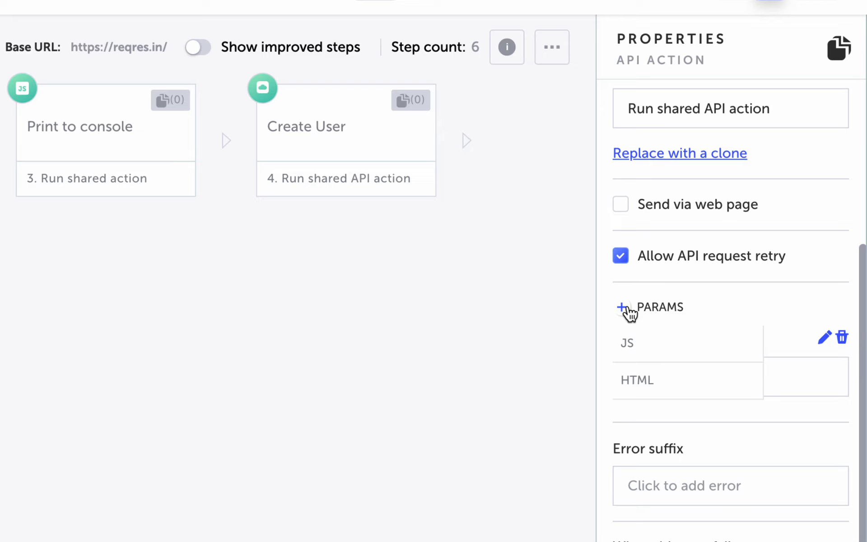
left_click(641, 353)
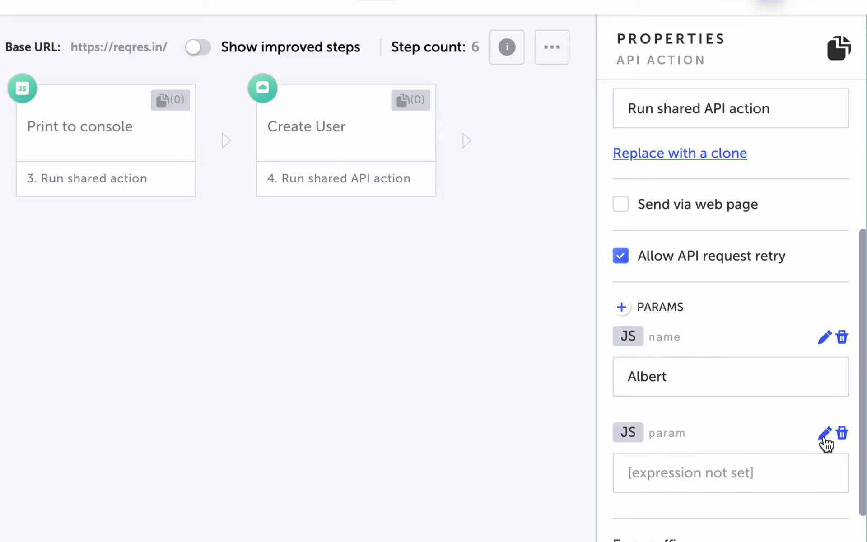
type("job")
left_click(687, 476)
type("Sc")
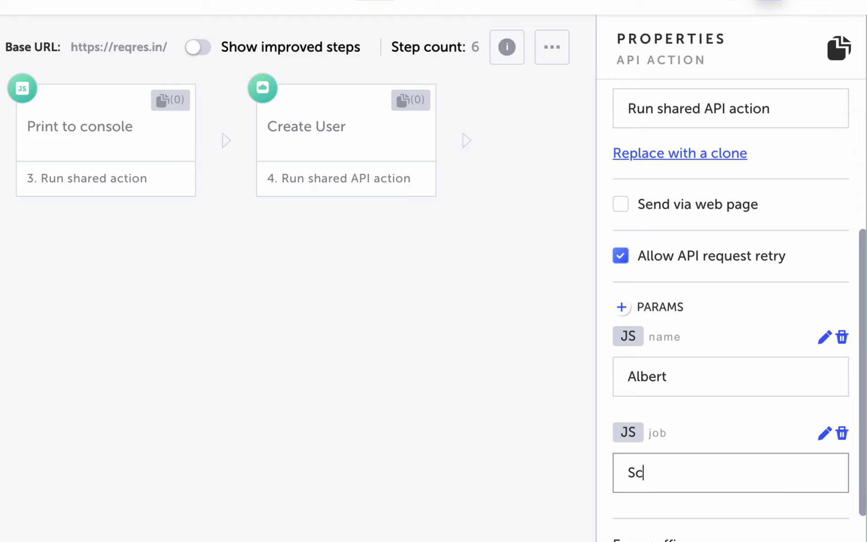
type("ientist")
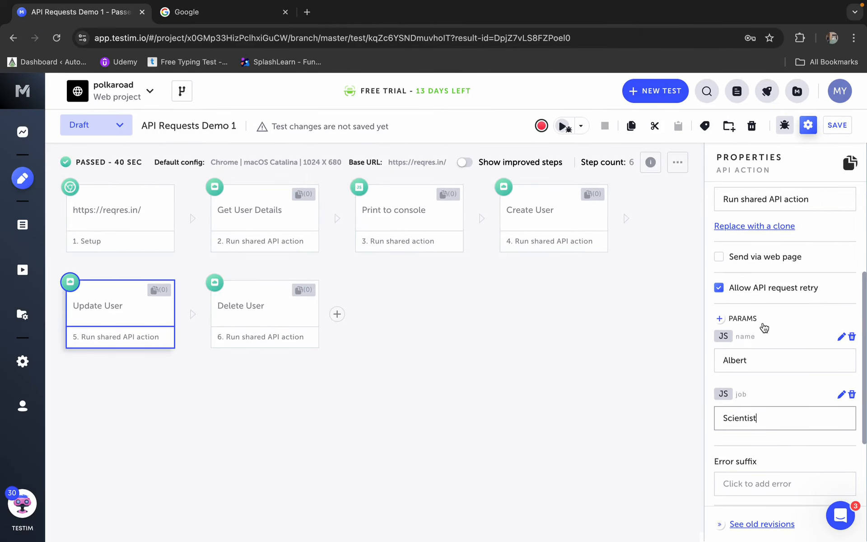
left_click(838, 128)
left_click(397, 375)
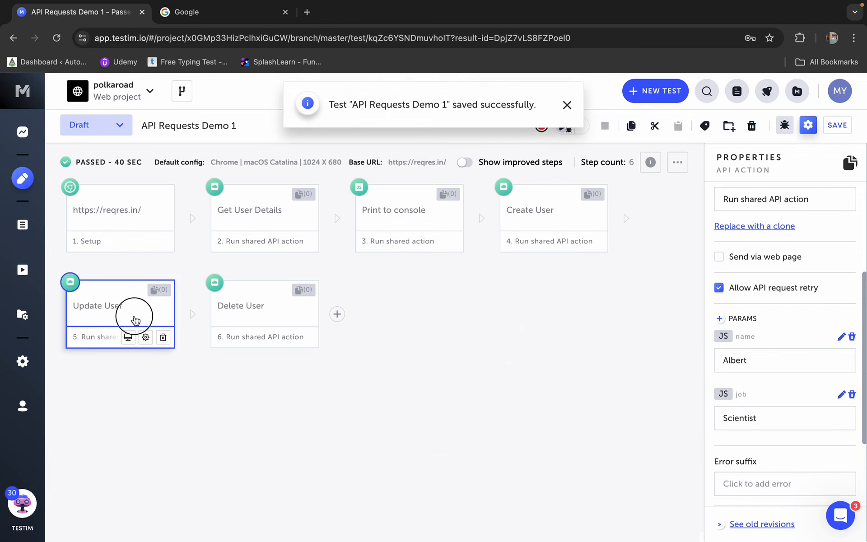
Open the Update User step, send its request on its own to check the response body, and return to the step overview
double_click(122, 319)
left_click(420, 430)
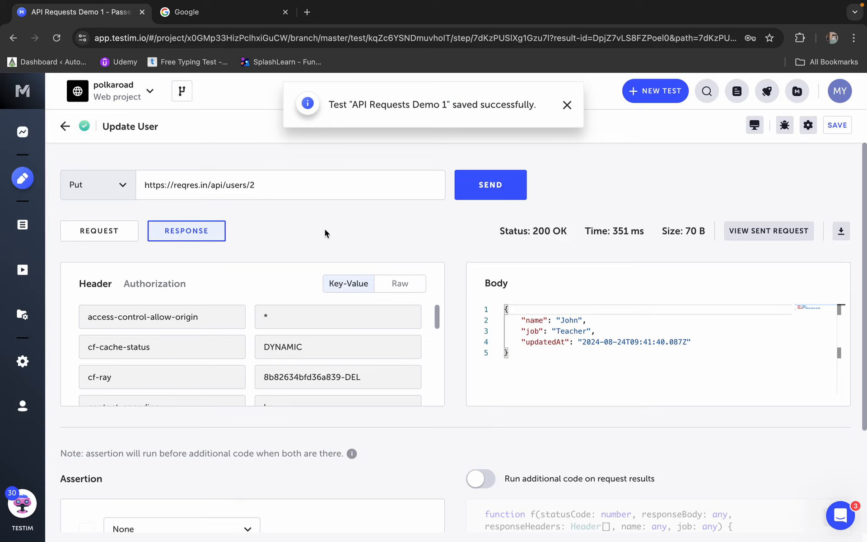
scroll(223, 273, "down", 2)
scroll(222, 273, "up", 2)
left_click(274, 187)
left_click(501, 185)
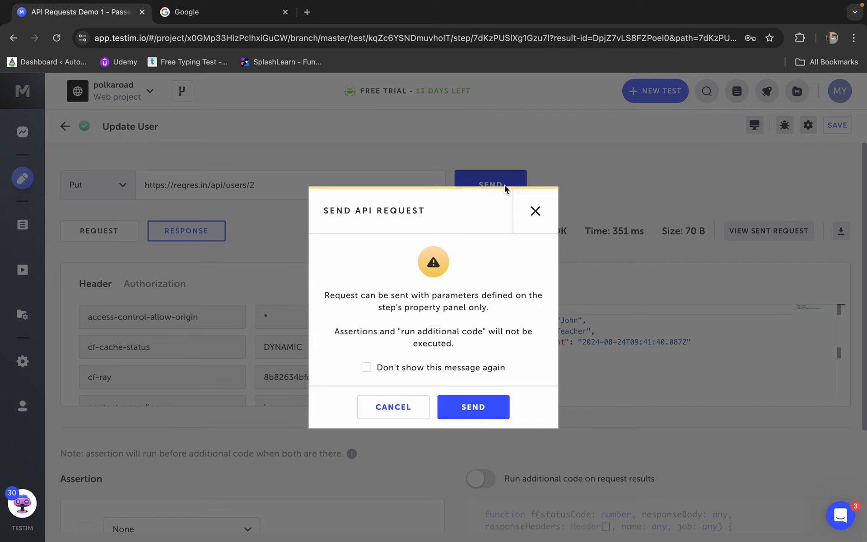
left_click(478, 409)
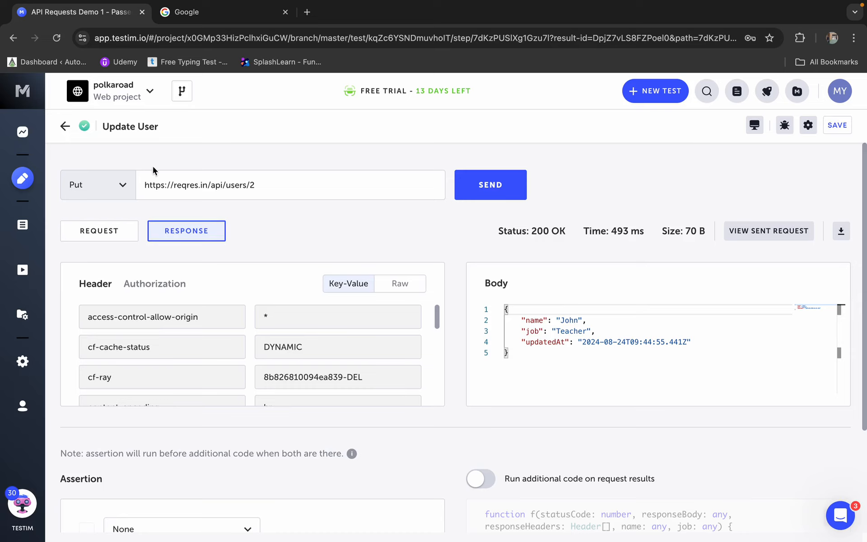
left_click(65, 129)
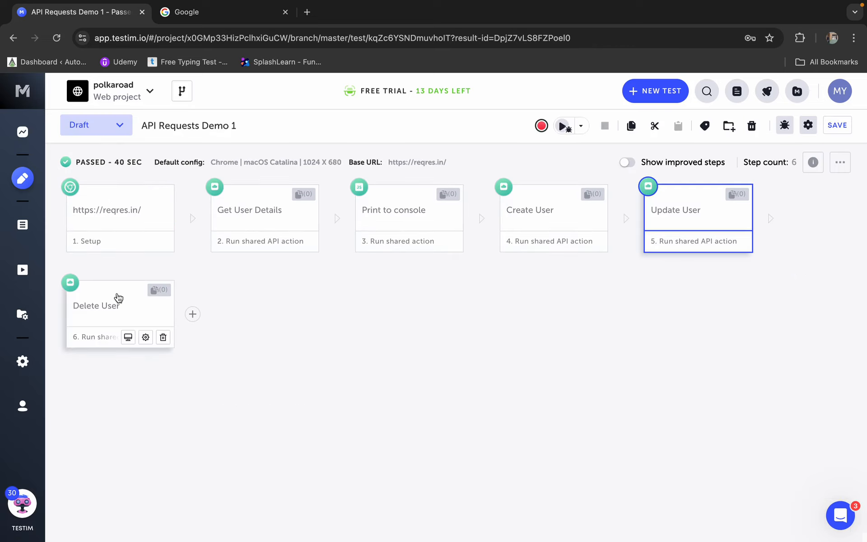
Check the name and job parameters in the Update User step's properties and reopen the step's request and response view
left_click(708, 226)
left_click(723, 241)
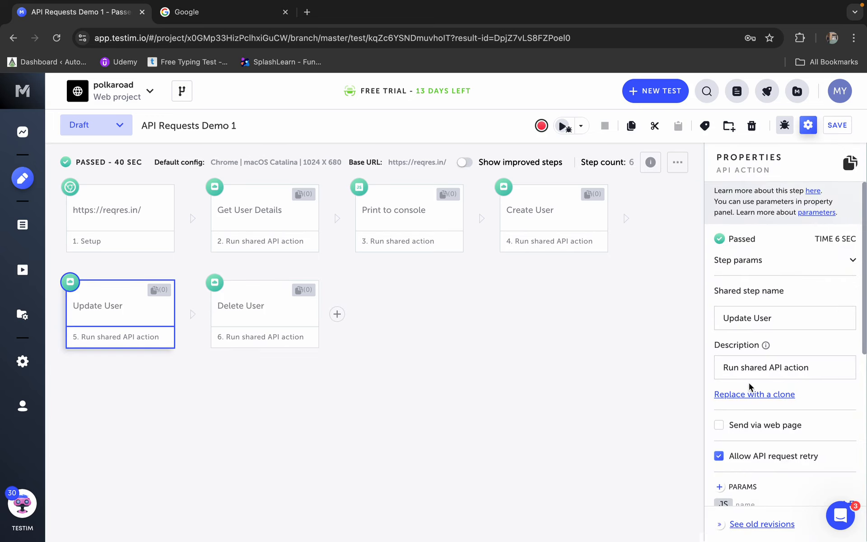
scroll(750, 387, "down", 4)
mouse_move(104, 334)
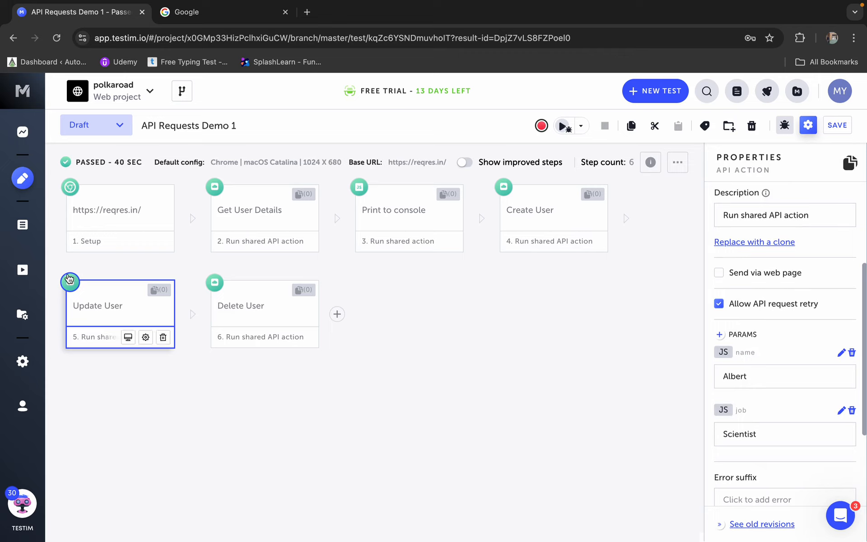
left_click(129, 337)
left_click(420, 431)
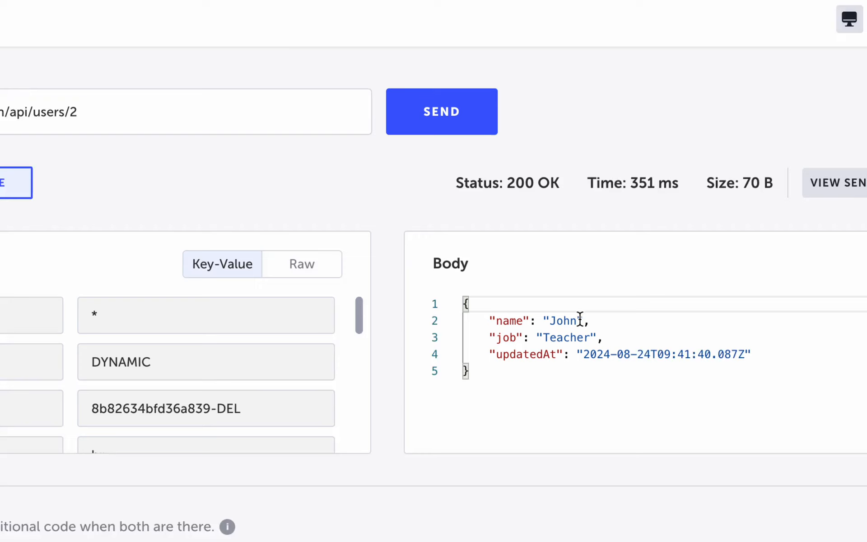
Replace the name value in the Update User request body with the parameter reference {{name}}
left_click_drag(578, 321, 545, 321)
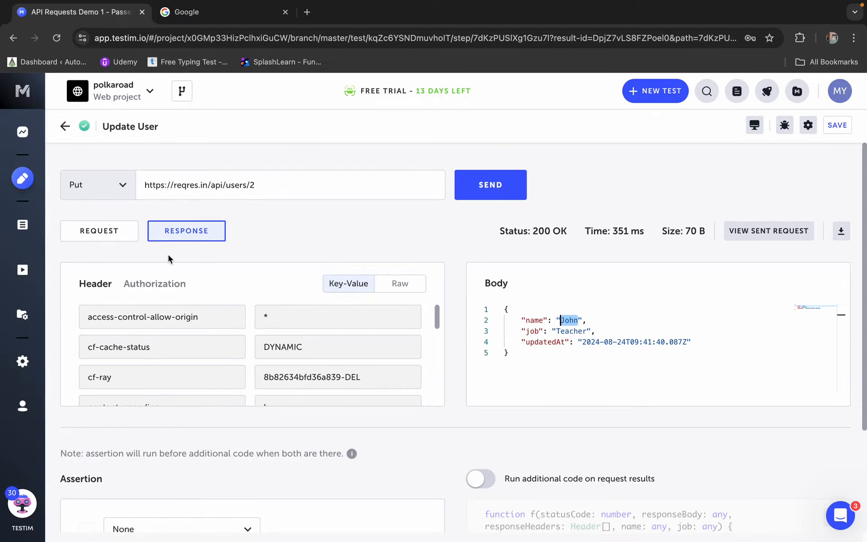
left_click(108, 234)
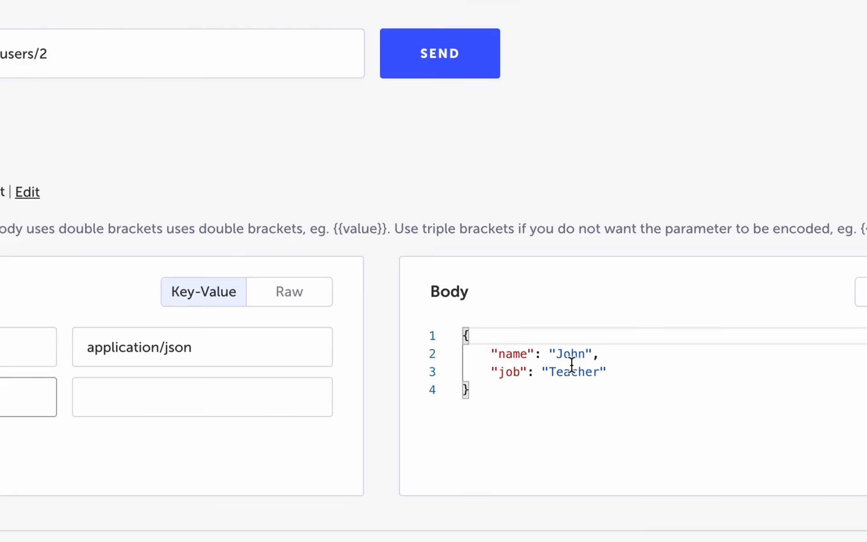
double_click(571, 365)
type("{{")
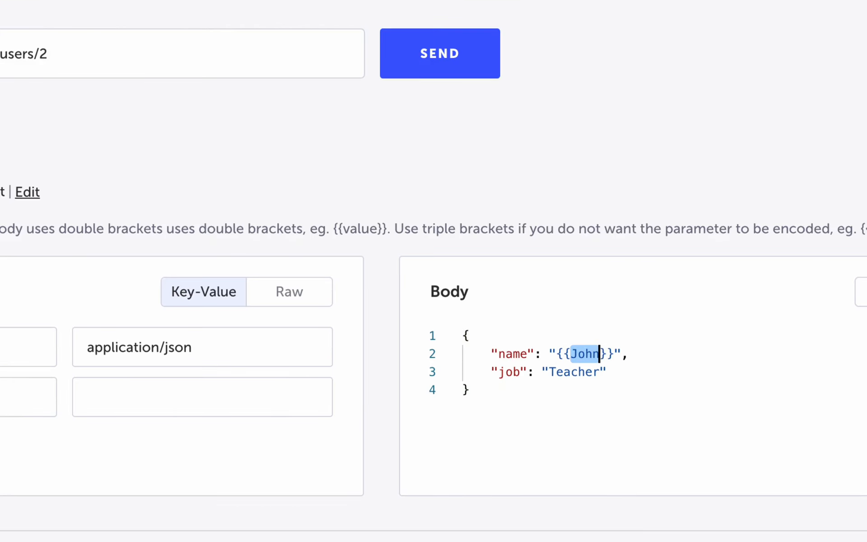
type("name")
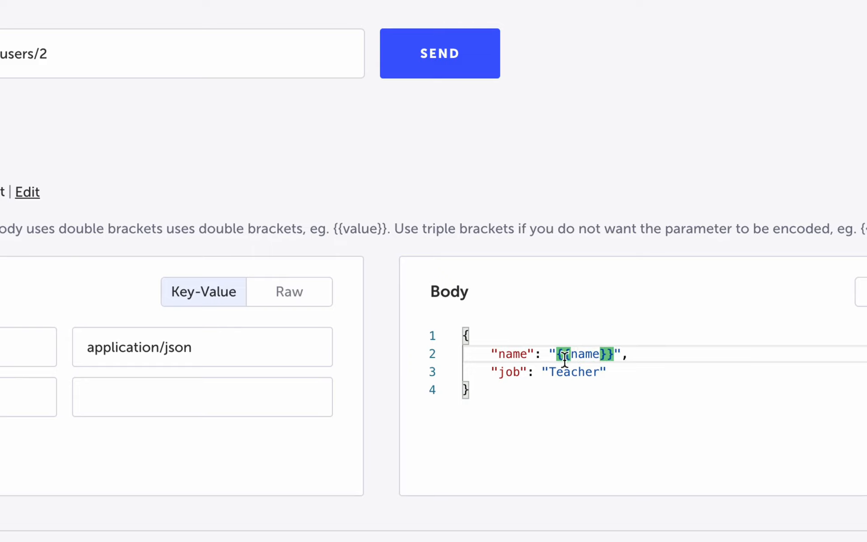
left_click_drag(570, 352, 558, 353)
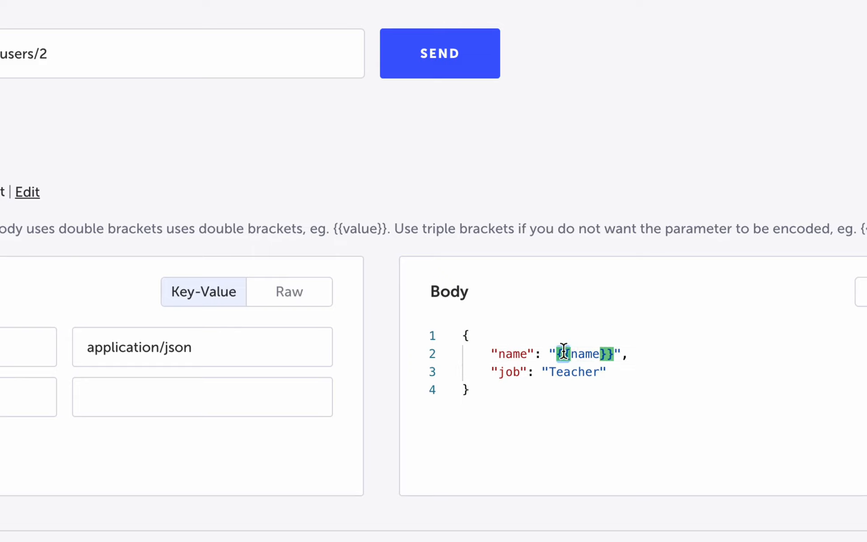
double_click(590, 354)
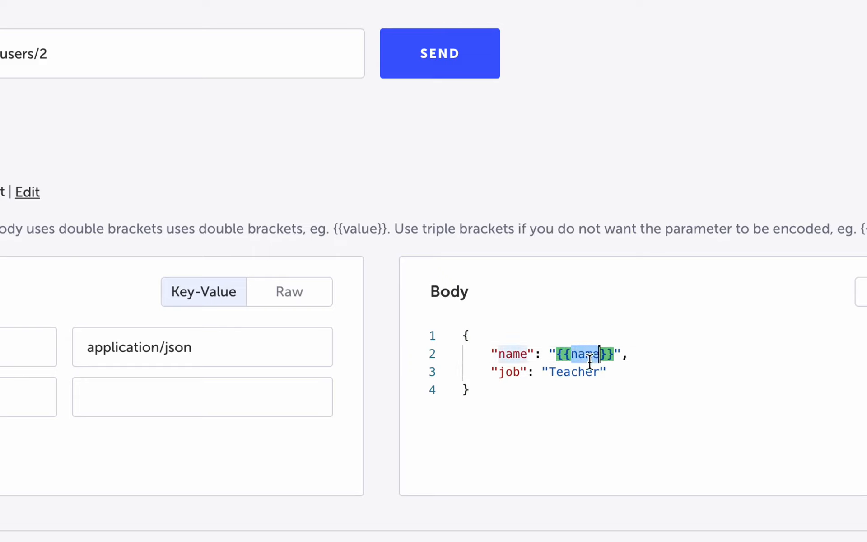
Replace the job value in the Update User request body with {{job}} and save the test
double_click(587, 370)
type("{{job")
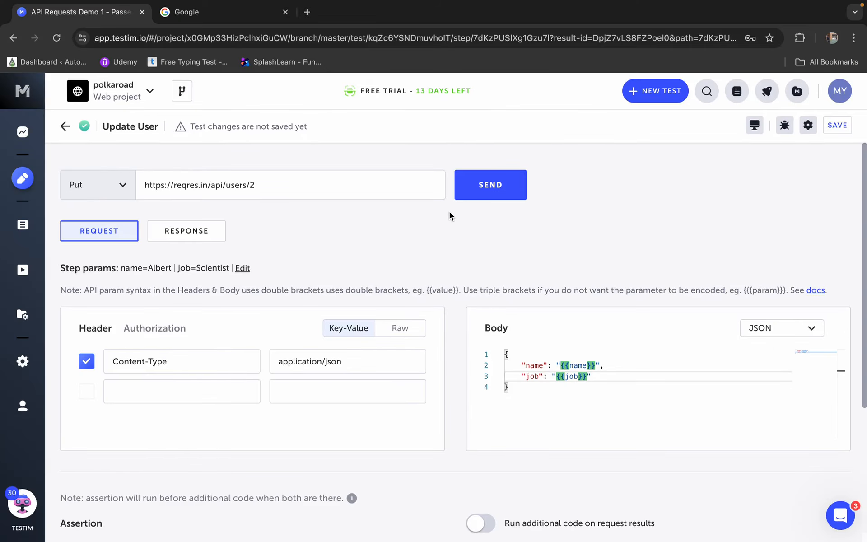
left_click(837, 125)
left_click(394, 374)
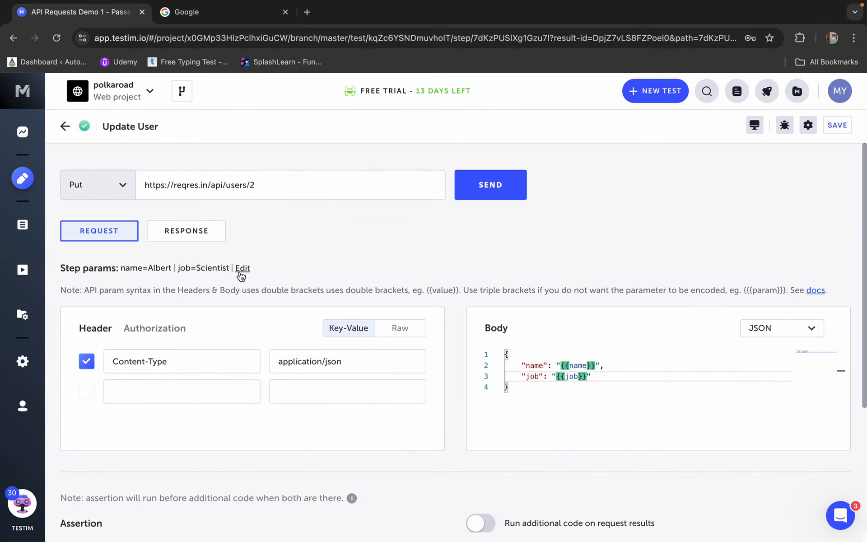
Add a third JS parameter called statusCode with the value 200 to the Update User step and save the test
left_click(242, 269)
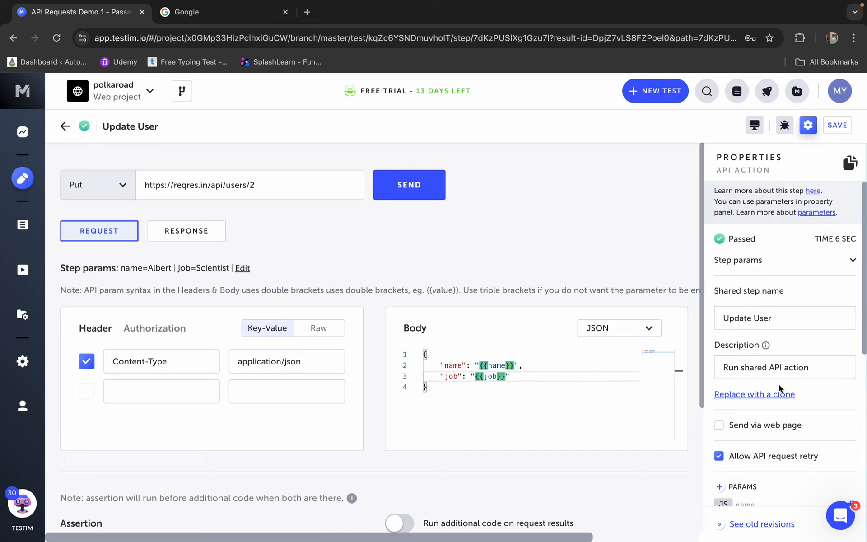
scroll(761, 296, "down", 3)
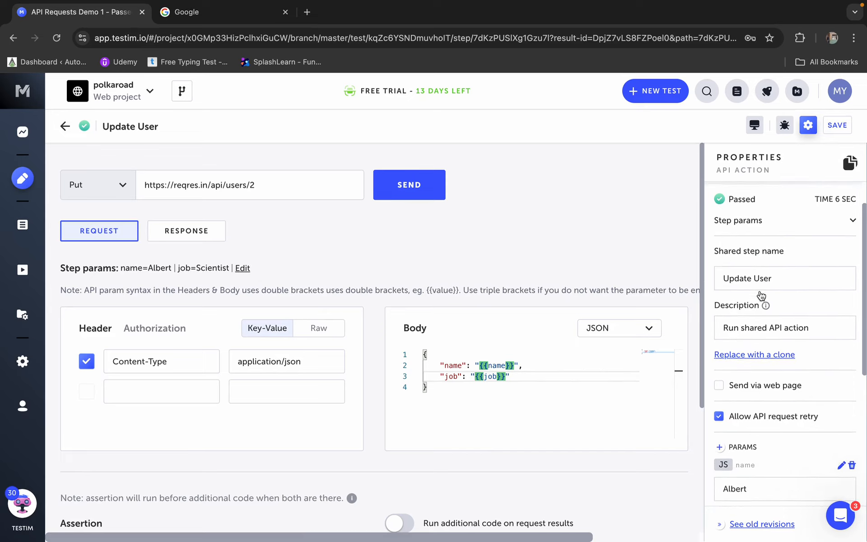
scroll(761, 296, "down", 3)
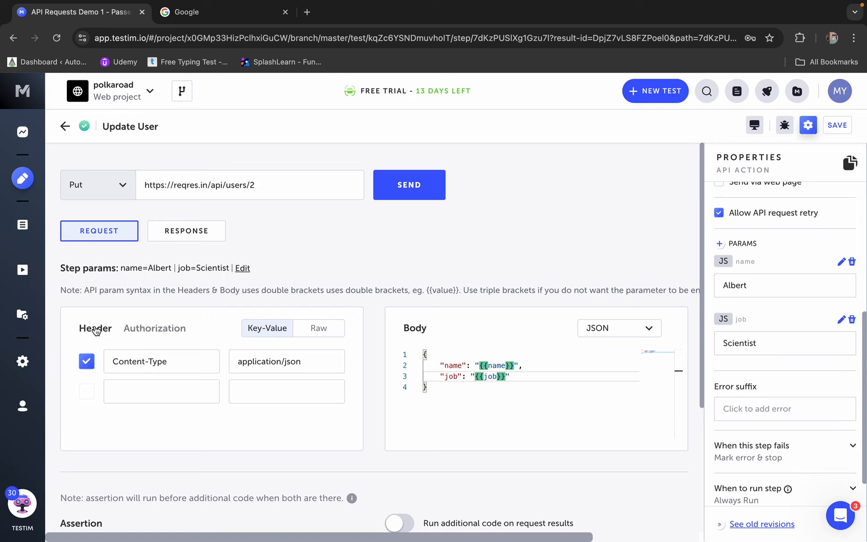
scroll(179, 426, "down", 1)
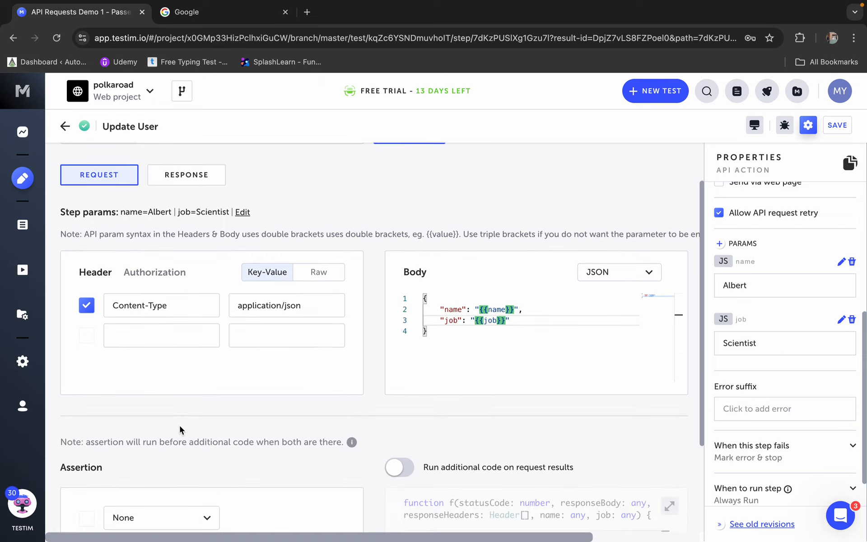
scroll(180, 427, "down", 1)
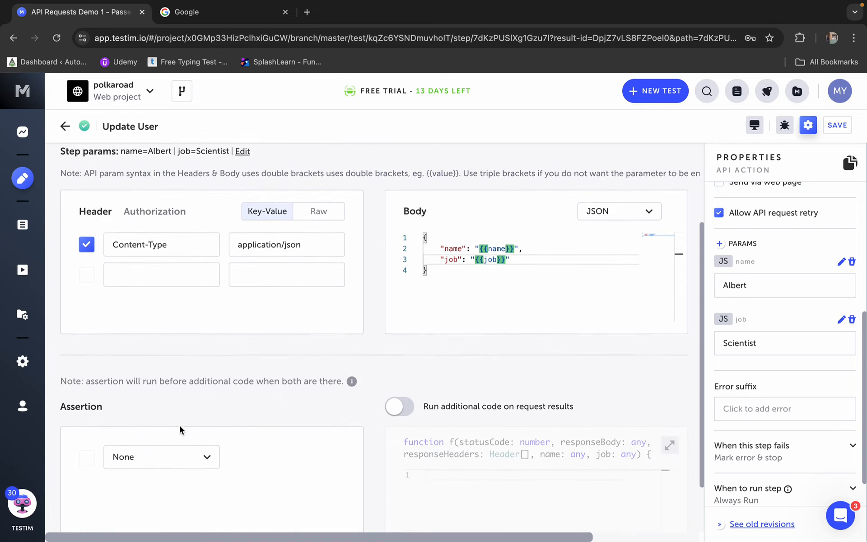
scroll(180, 427, "down", 1)
scroll(183, 364, "up", 3)
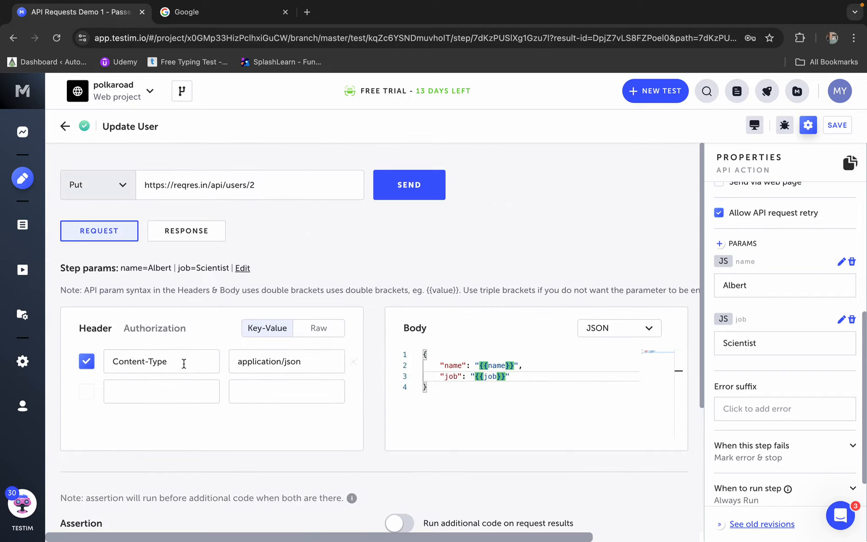
left_click(721, 245)
left_click(731, 263)
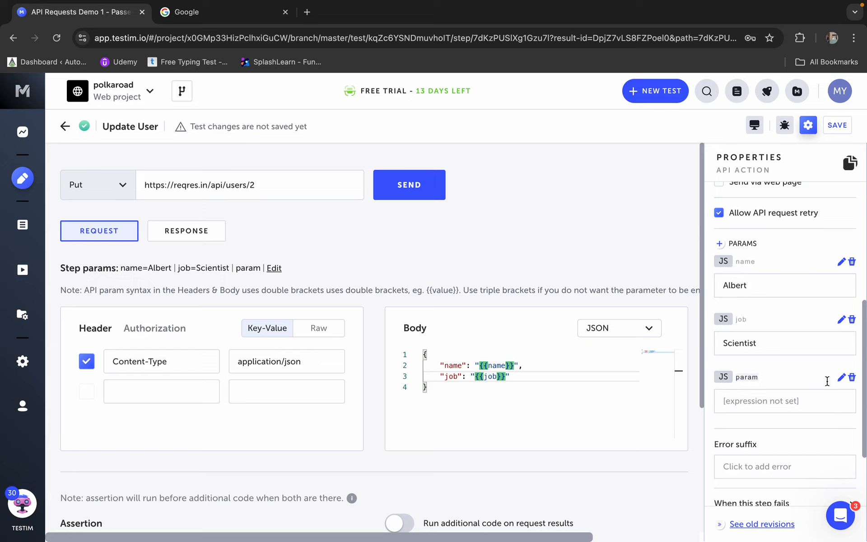
type("statusCode")
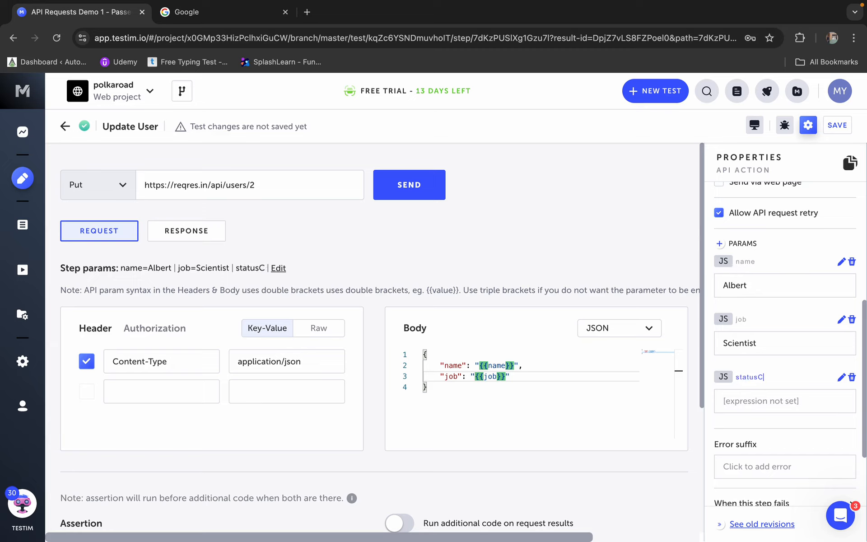
left_click(763, 401)
type("200")
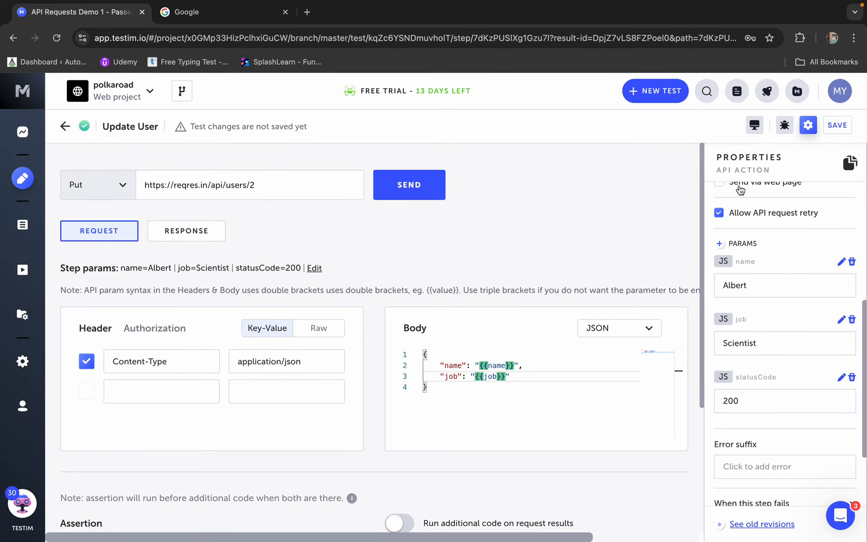
left_click(836, 126)
left_click(398, 372)
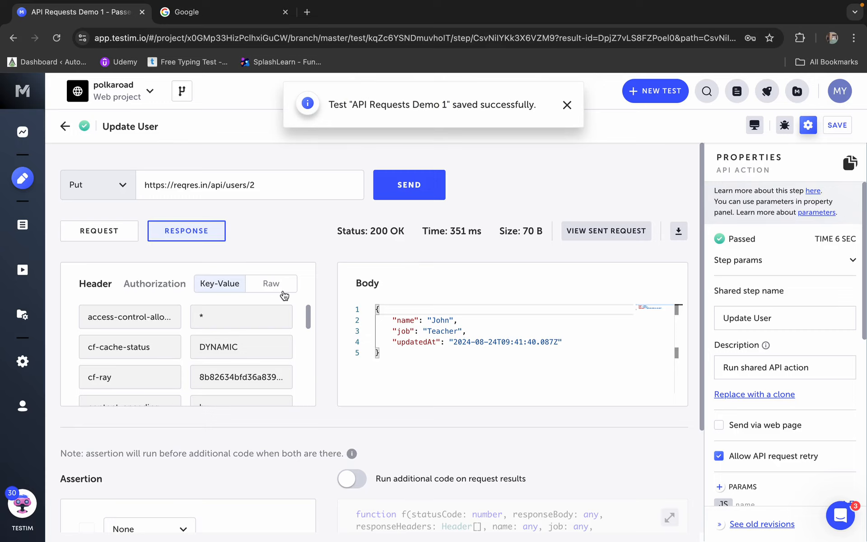
Add an assertion to the Update User request that the status code equals the statusCode parameter
left_click(113, 229)
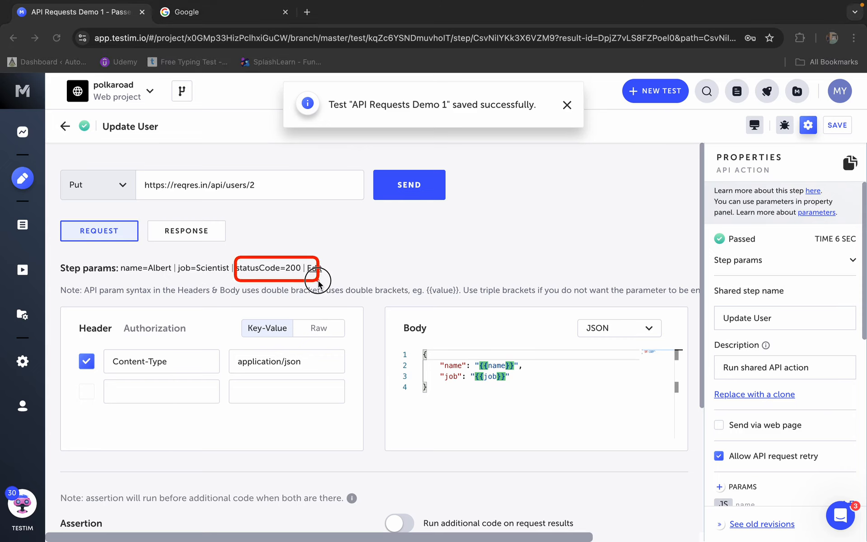
scroll(319, 285, "down", 4)
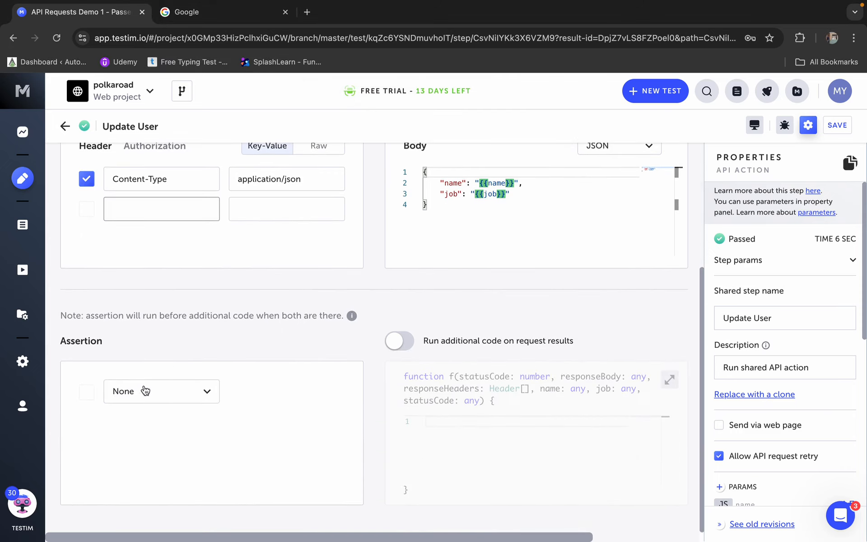
left_click(141, 397)
left_click(142, 415)
left_click(196, 421)
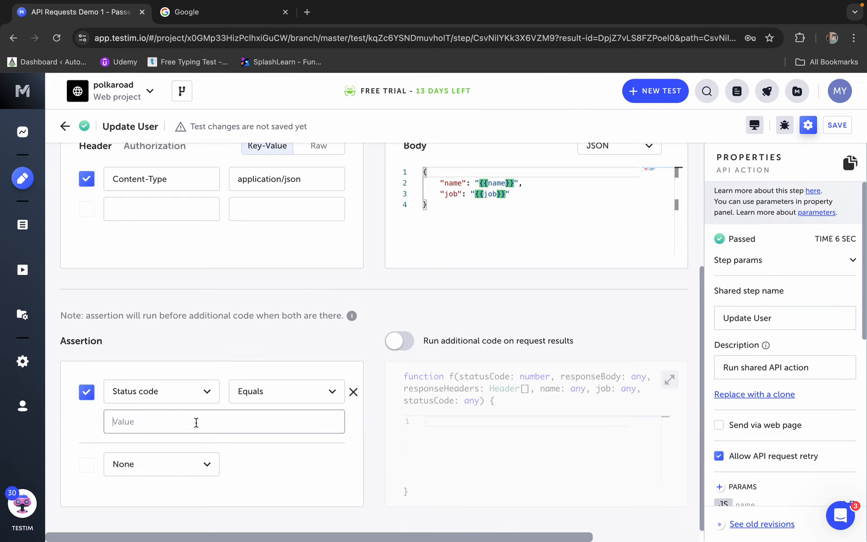
type("statusCode")
left_click_drag(162, 423, 77, 426)
left_click(191, 422)
mouse_move(397, 365)
left_mouse_down()
mouse_move(587, 456)
mouse_move(618, 488)
mouse_move(705, 515)
mouse_move(650, 487)
mouse_move(676, 486)
left_mouse_up()
key("Escape")
scroll(660, 288, "up", 5)
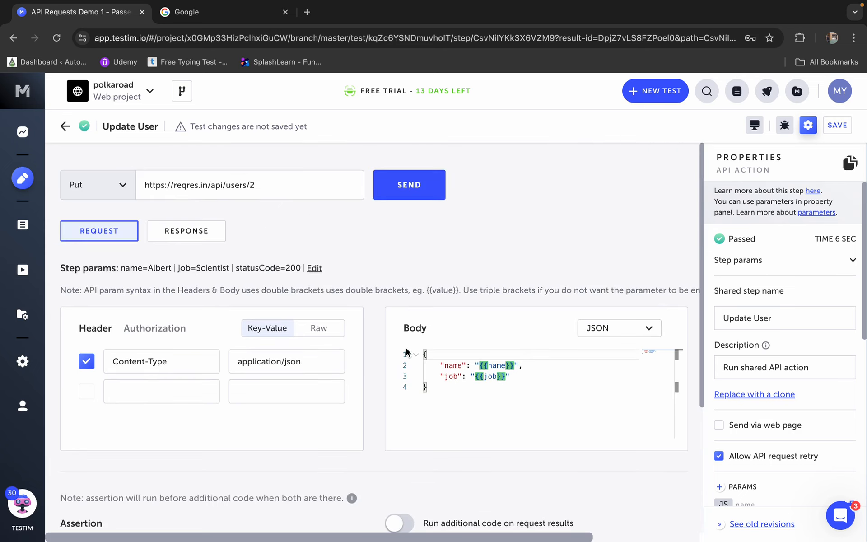
mouse_move(425, 346)
left_mouse_down()
mouse_move(555, 387)
mouse_move(567, 400)
left_mouse_up()
left_click_drag(77, 328, 324, 411)
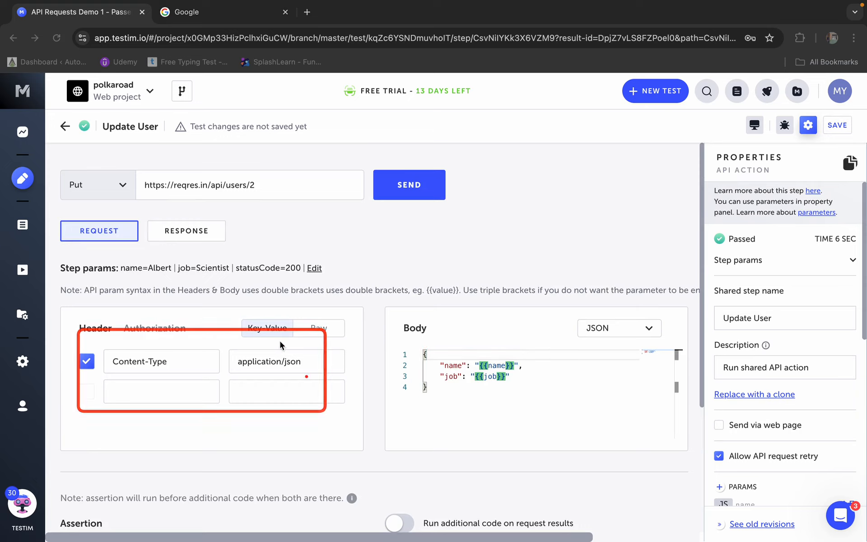
left_click_drag(155, 174, 314, 199)
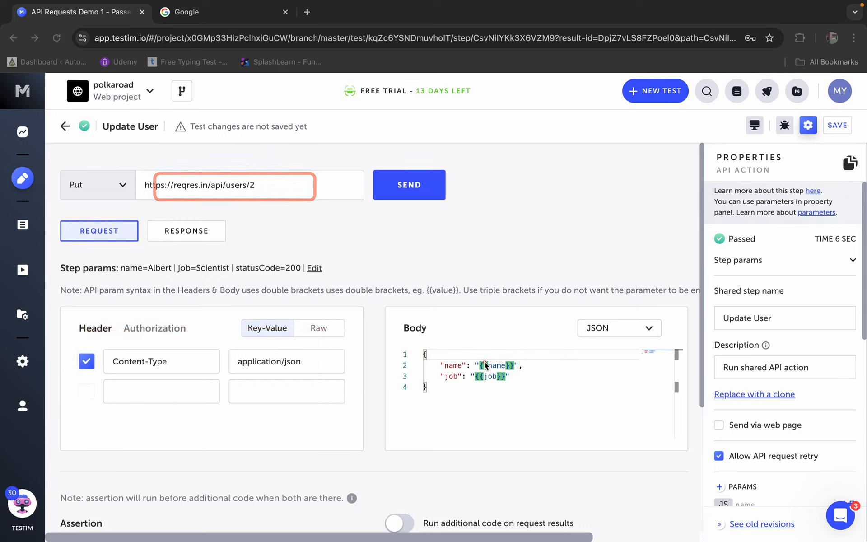
left_click_drag(475, 356, 538, 395)
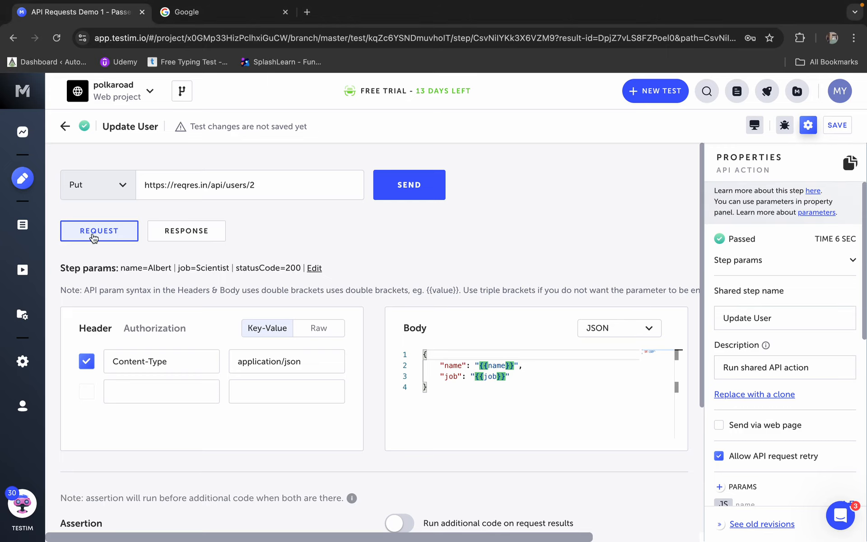
Send the Update User request on its own and examine the name and job values in the response body
left_click(426, 181)
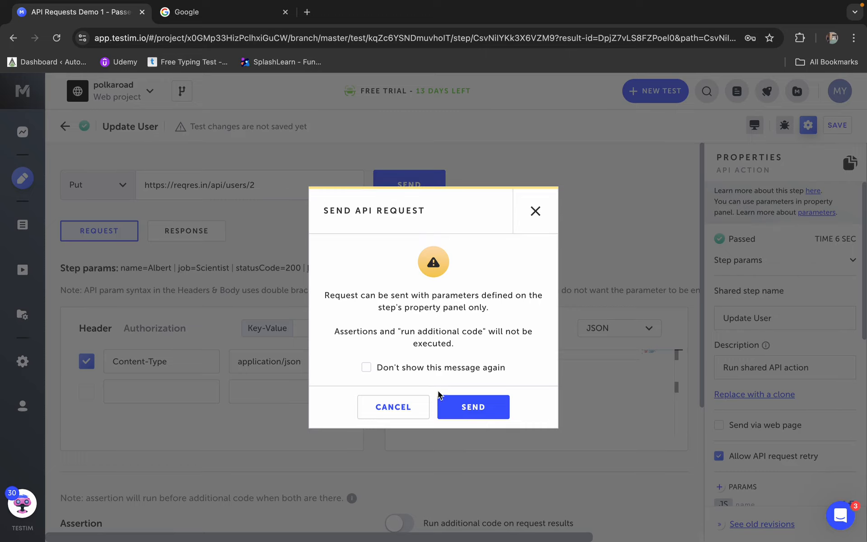
left_click(473, 408)
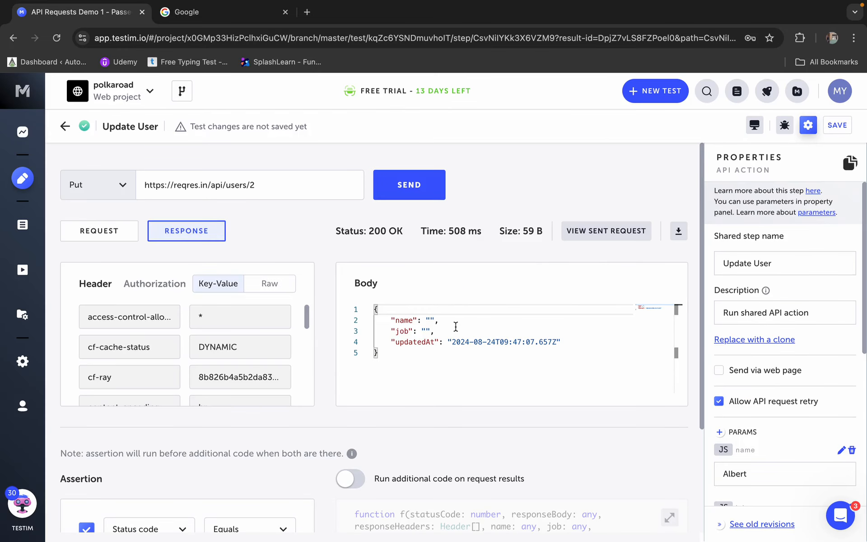
left_click_drag(381, 310, 593, 359)
Save the test with the new assertion, return to the step overview and save again there
left_click(836, 127)
left_click(400, 382)
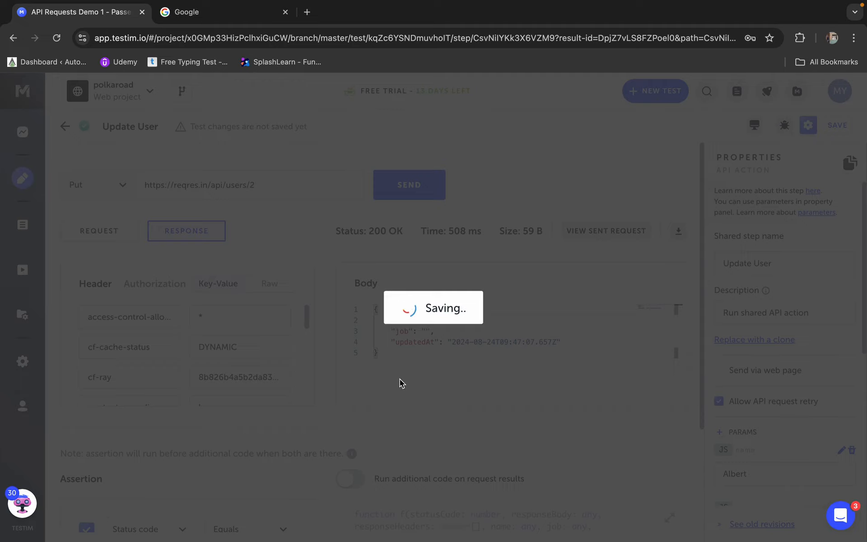
left_click(65, 127)
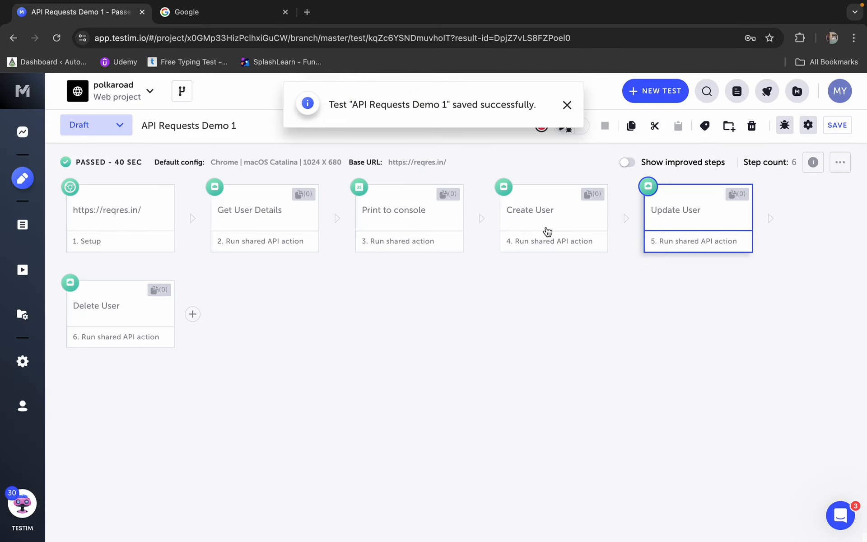
left_click(837, 125)
left_click(397, 377)
Run API Requests Demo 1 locally and open the Update User step to inspect its result
mouse_move(581, 126)
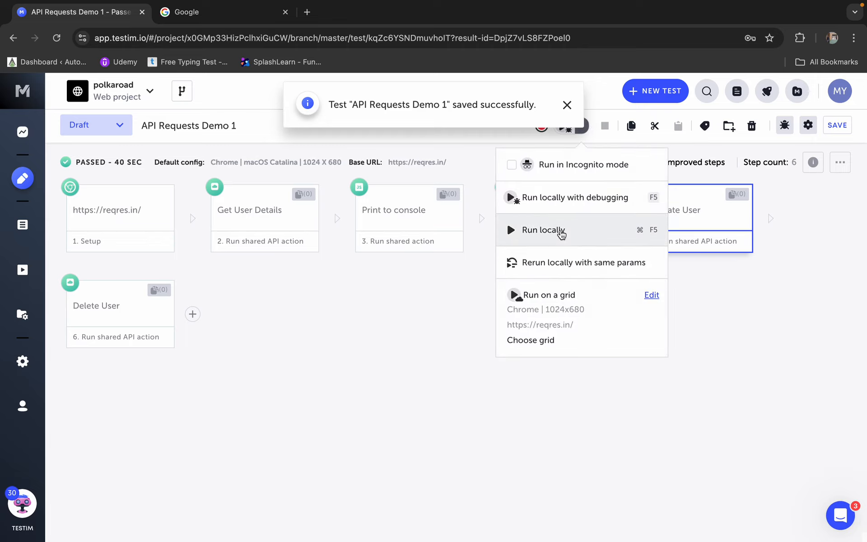
left_click(561, 231)
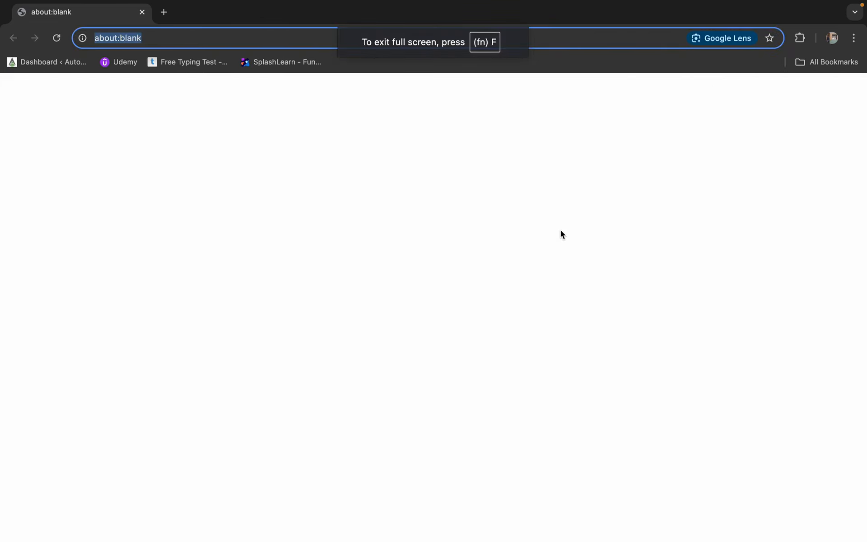
key("ctrl+Left")
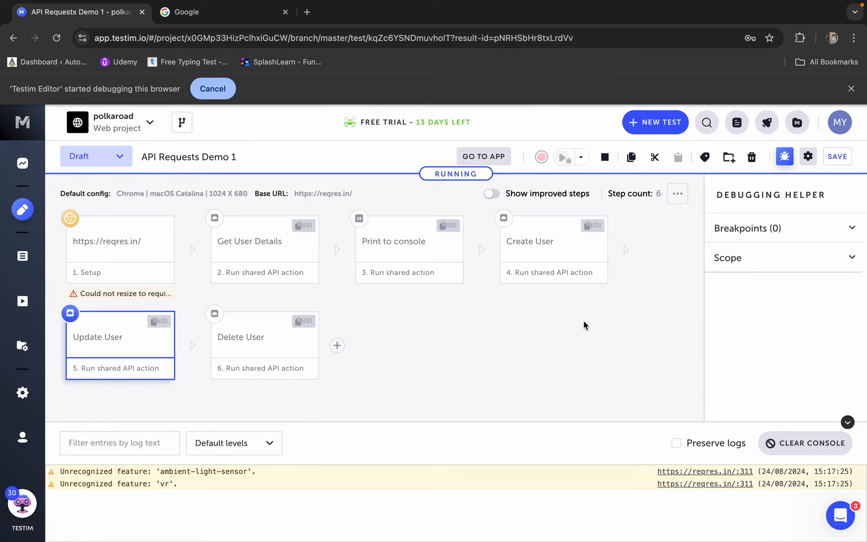
left_click(540, 348)
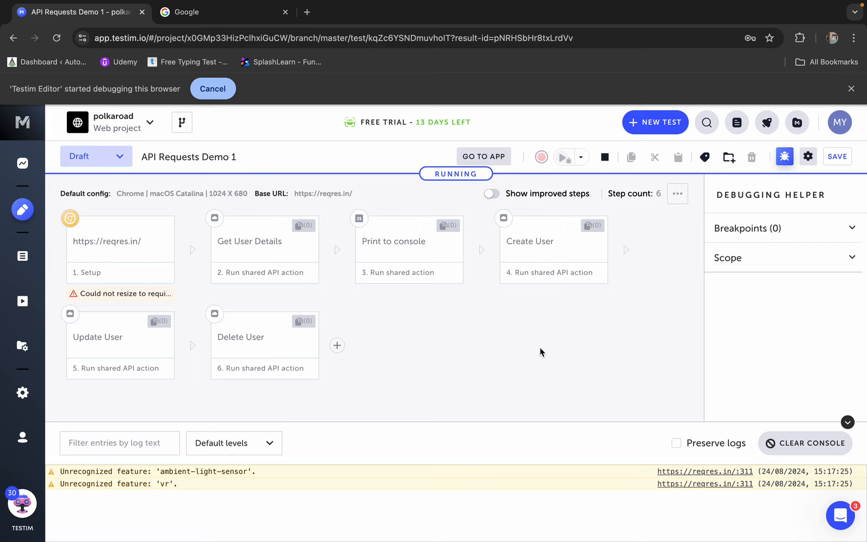
mouse_move(657, 1)
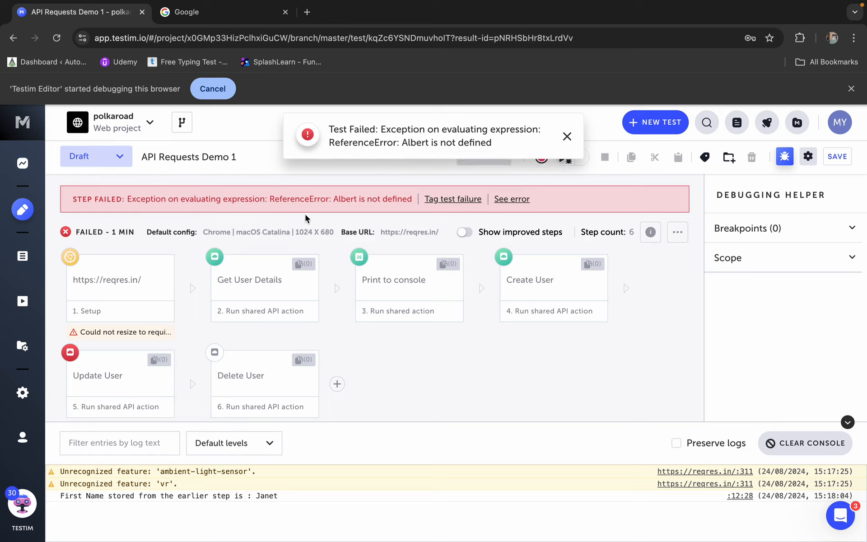
left_click(122, 389)
left_click(426, 441)
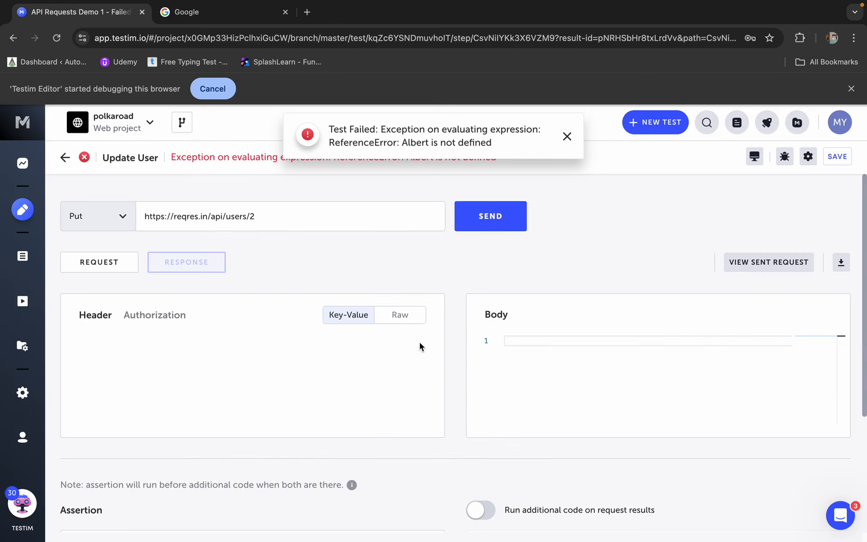
Examine the failed Update User step's error, request parameters, body and status code assertion
left_click(106, 275)
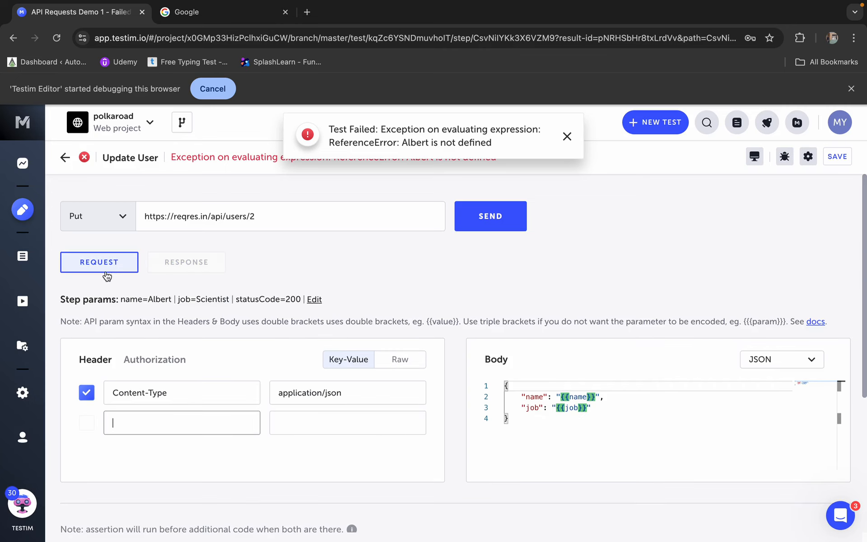
left_click_drag(413, 157, 489, 159)
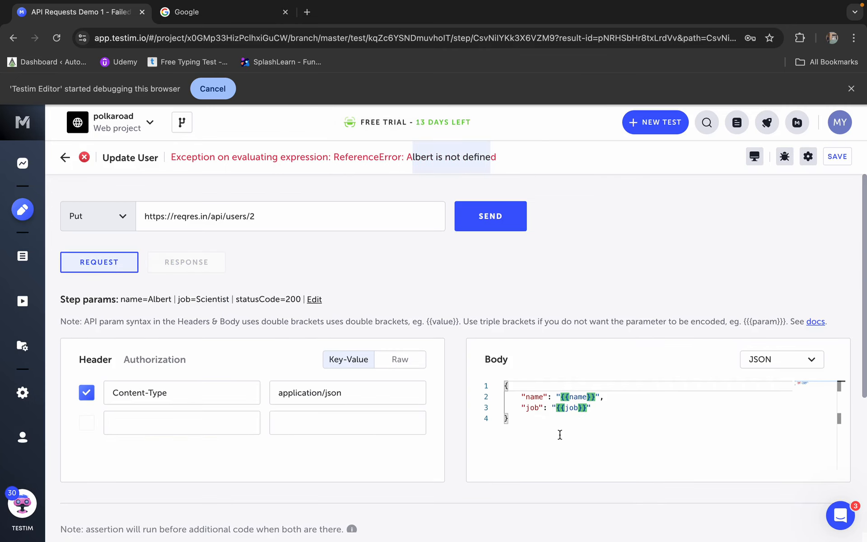
scroll(360, 375, "down", 5)
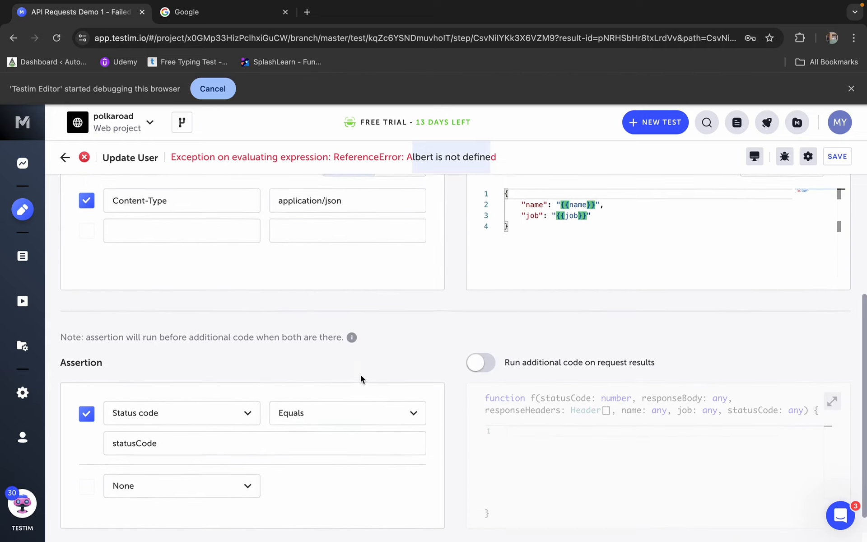
scroll(360, 375, "up", 3)
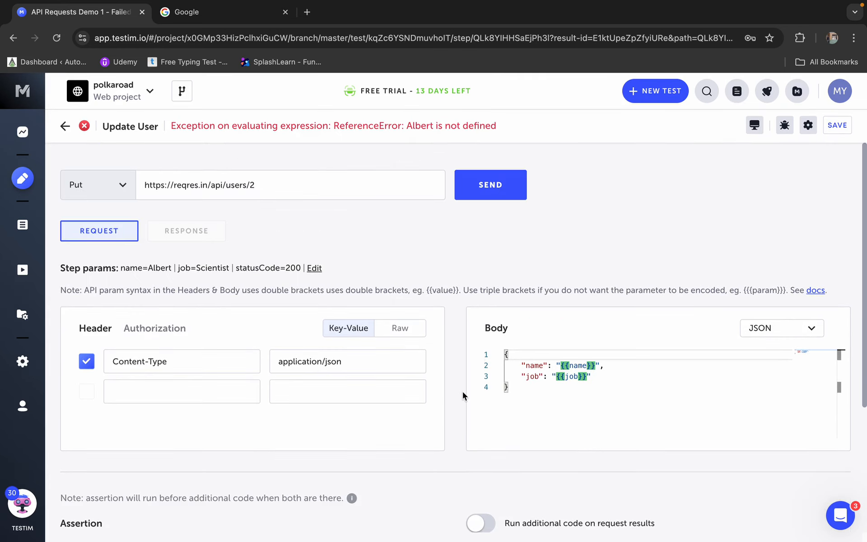
Switch to the reqres.in page and copy the sample request body of the PATCH Update endpoint
mouse_move(731, 1)
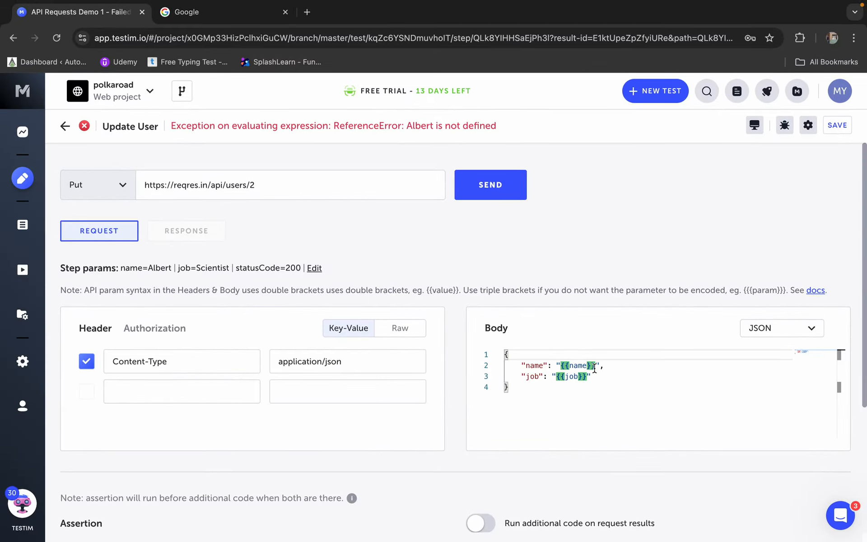
key("ctrl+Right")
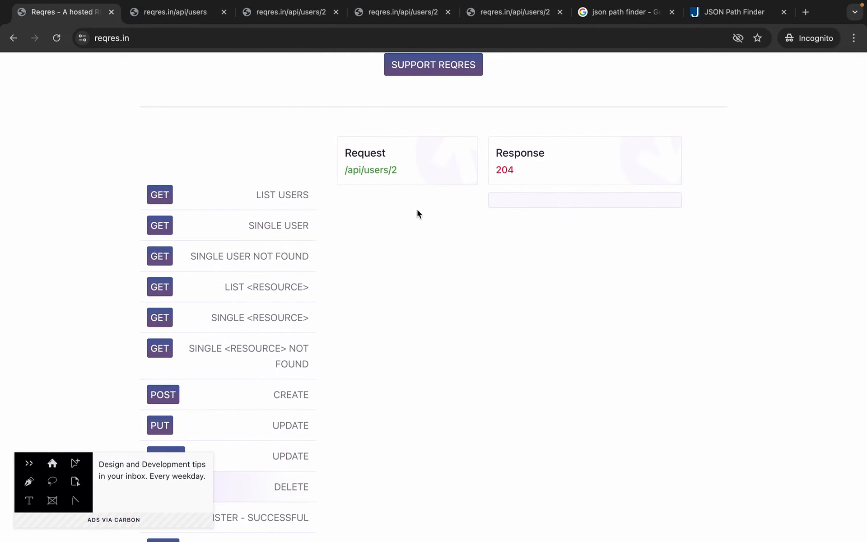
scroll(283, 400, "down", 2)
left_click(280, 414)
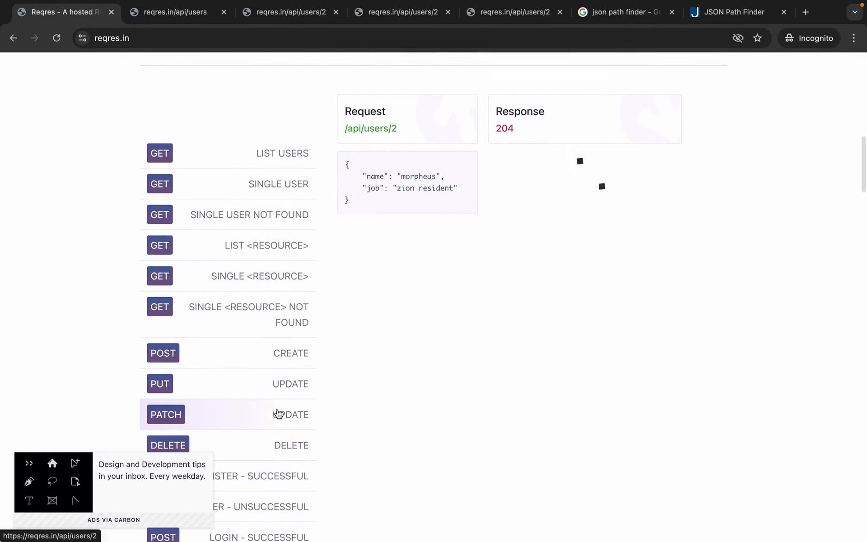
left_click_drag(351, 207, 347, 162)
key("super+c")
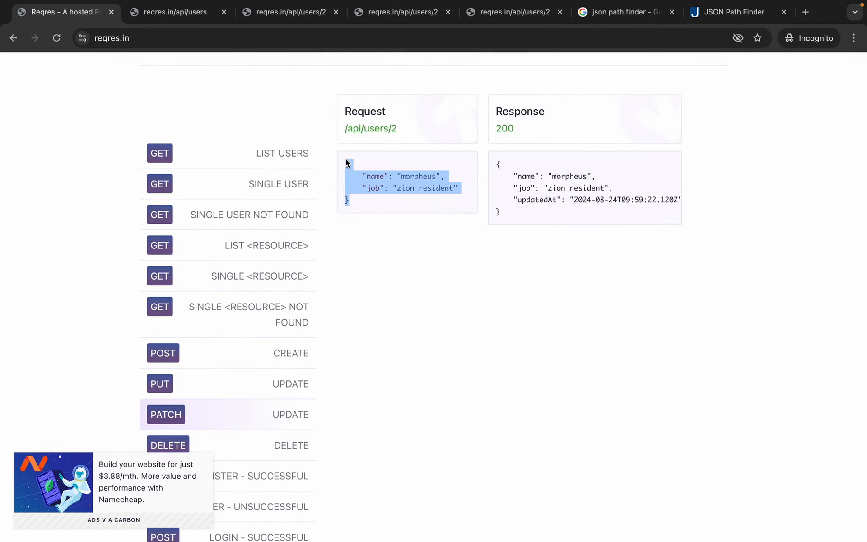
Return to Testim, replace the Update User request body with the copied name and job JSON, and save the test
key("ctrl+Left")
left_click_drag(510, 387, 492, 355)
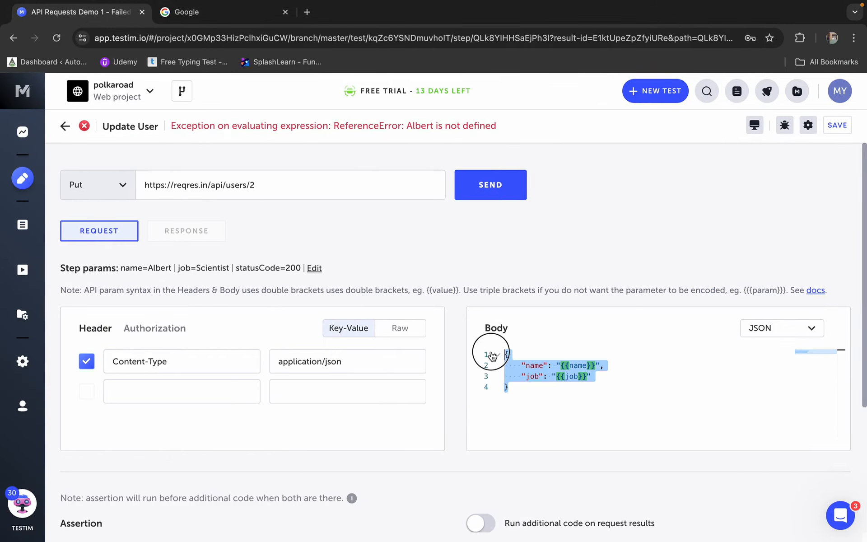
key("super+v")
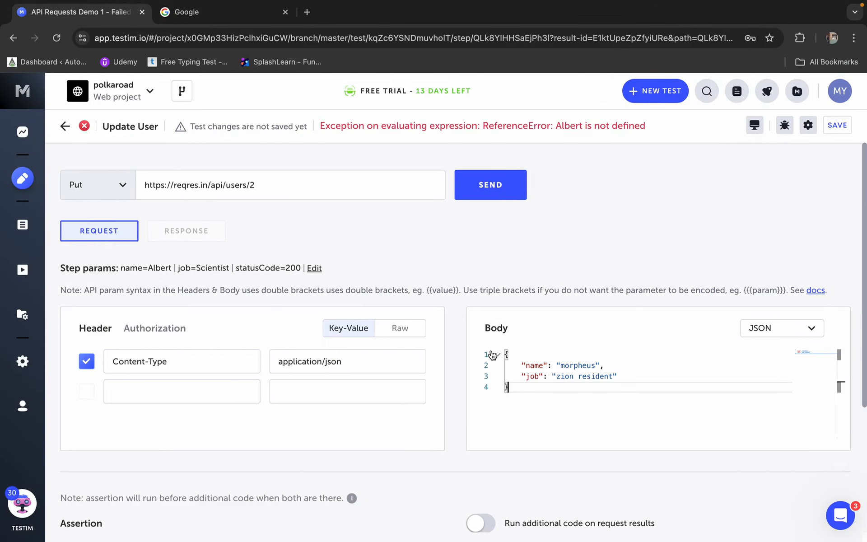
left_click(837, 125)
left_click(390, 375)
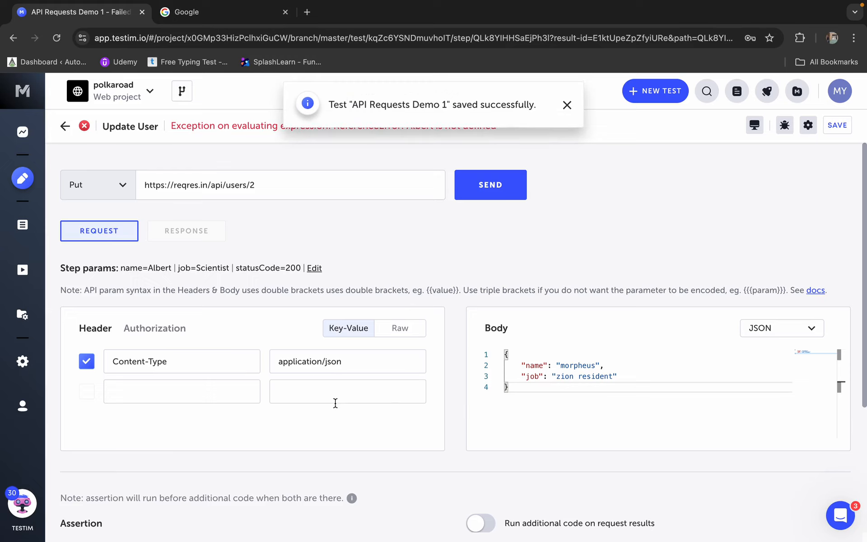
Check the Update User assertion, return to the step overview, and examine the name and job in the Create User response
scroll(283, 402, "down", 3)
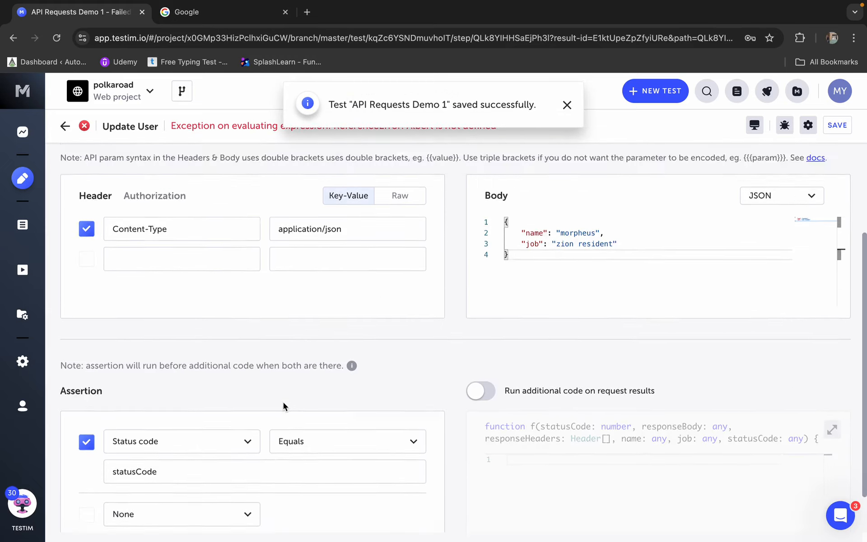
scroll(283, 402, "up", 3)
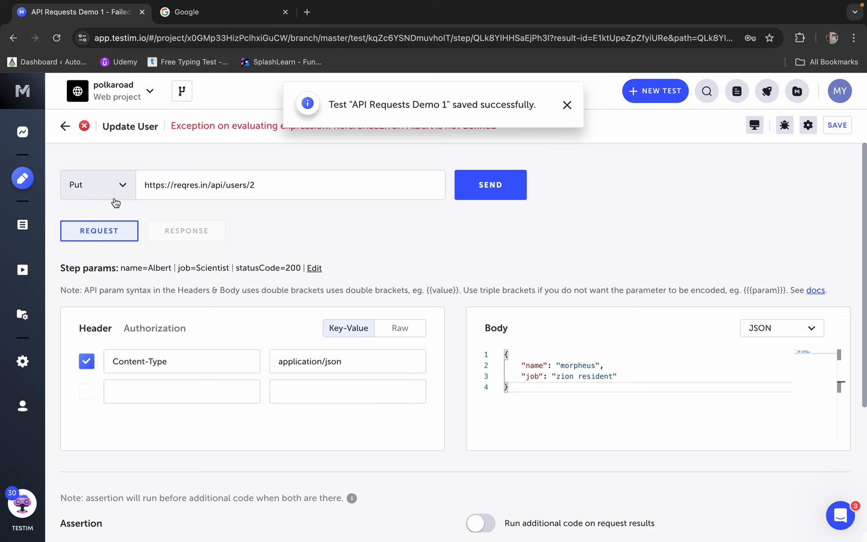
left_click(65, 126)
left_click(537, 248)
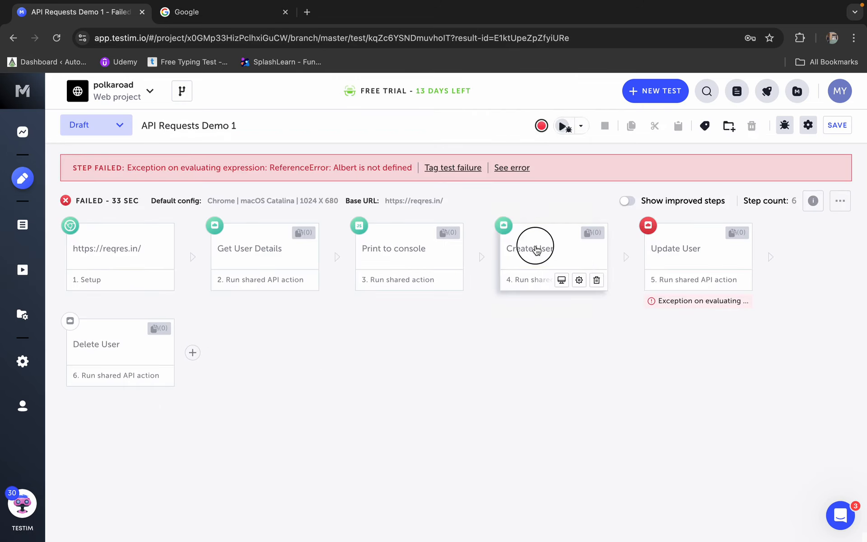
left_click(547, 198)
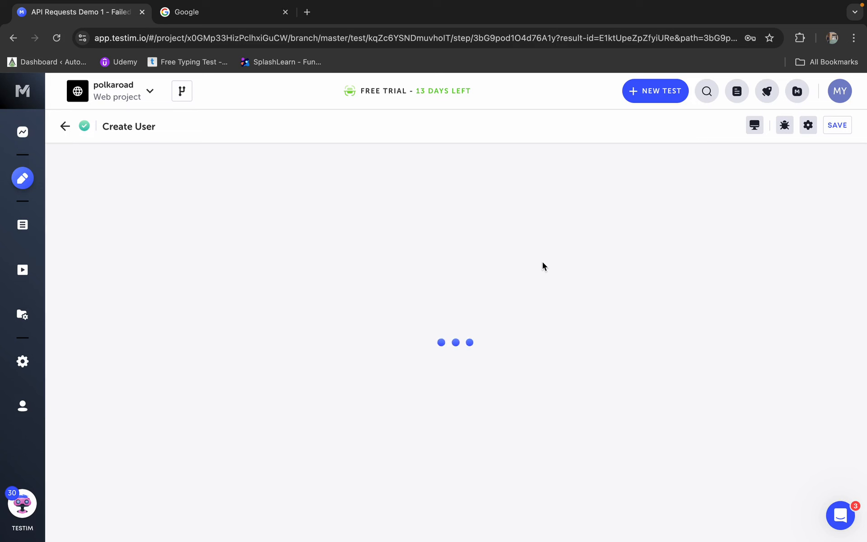
double_click(570, 320)
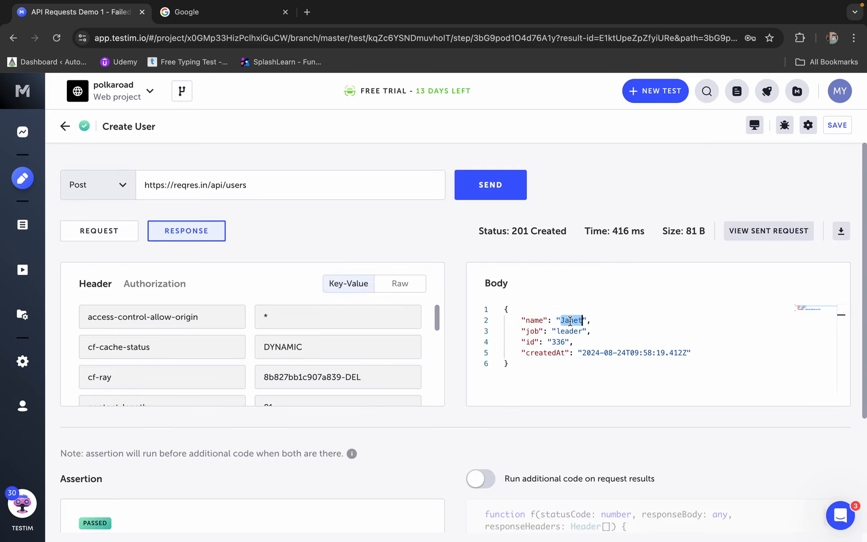
double_click(568, 332)
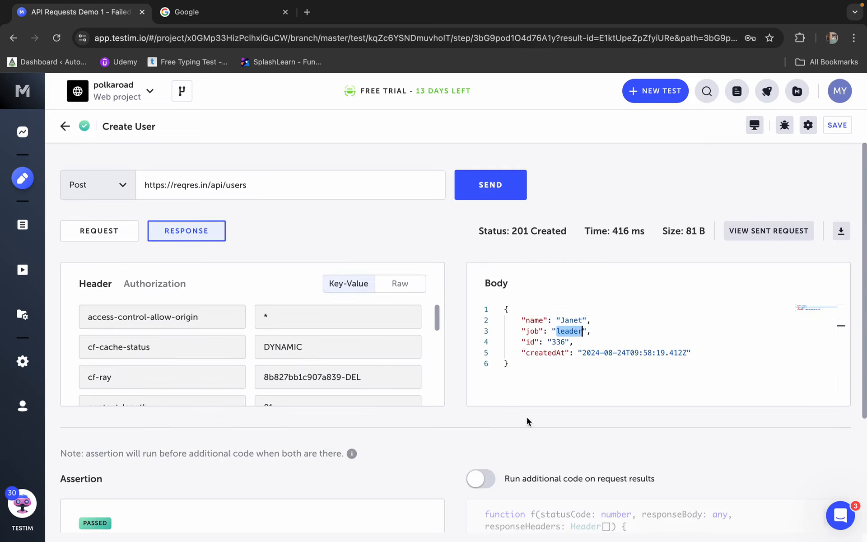
Add a JavaScript parameter named job with the value Teacher in the Create User step's properties
left_click(65, 126)
left_click(578, 280)
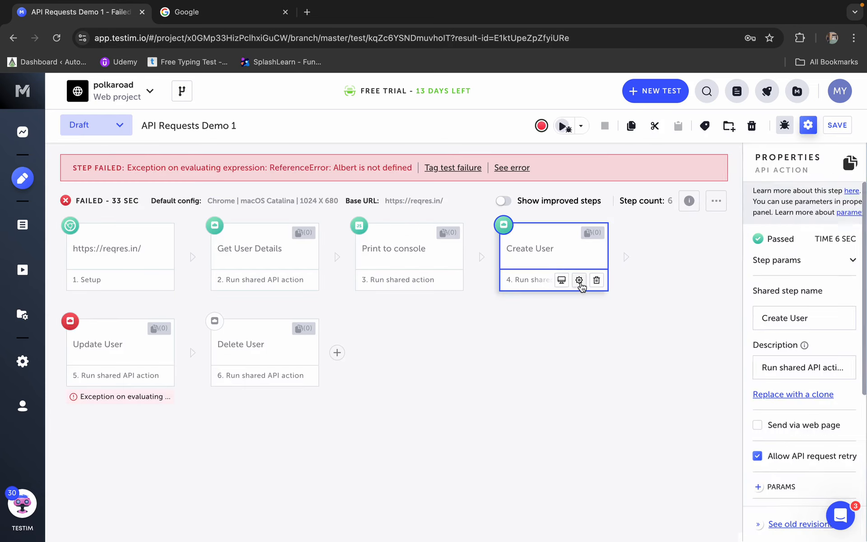
scroll(803, 369, "down", 3)
left_click(723, 319)
left_click(752, 343)
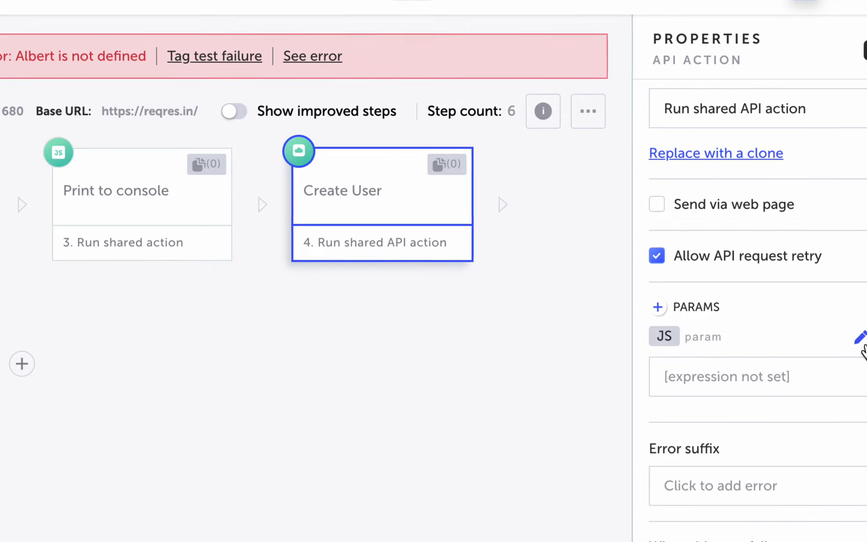
left_click(727, 337)
type("job")
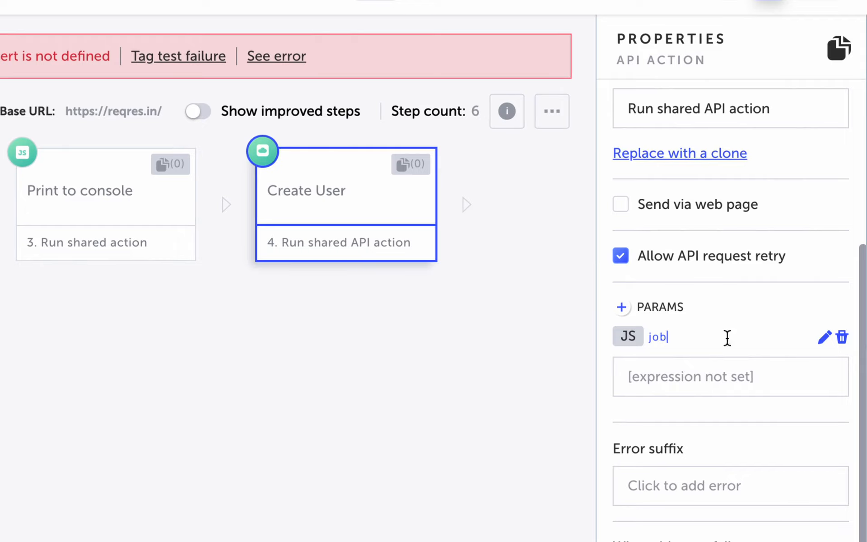
left_click(691, 378)
type("Teacher")
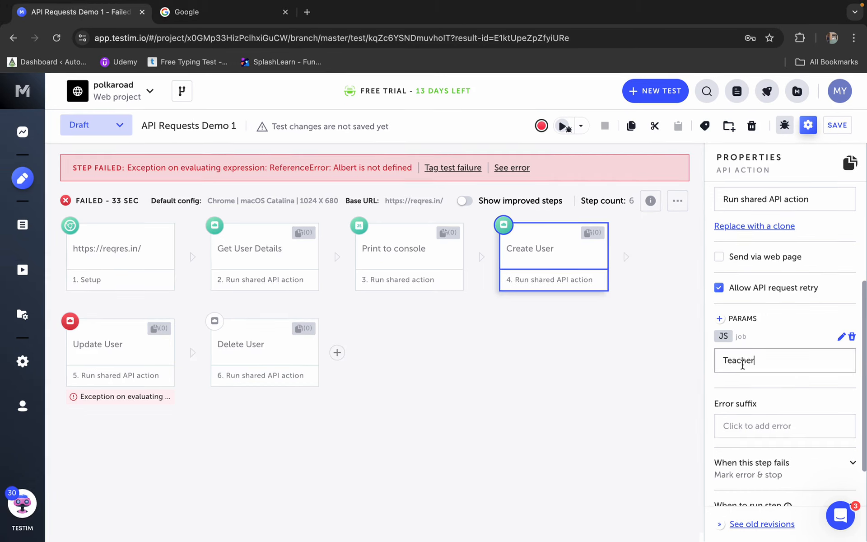
left_click(678, 378)
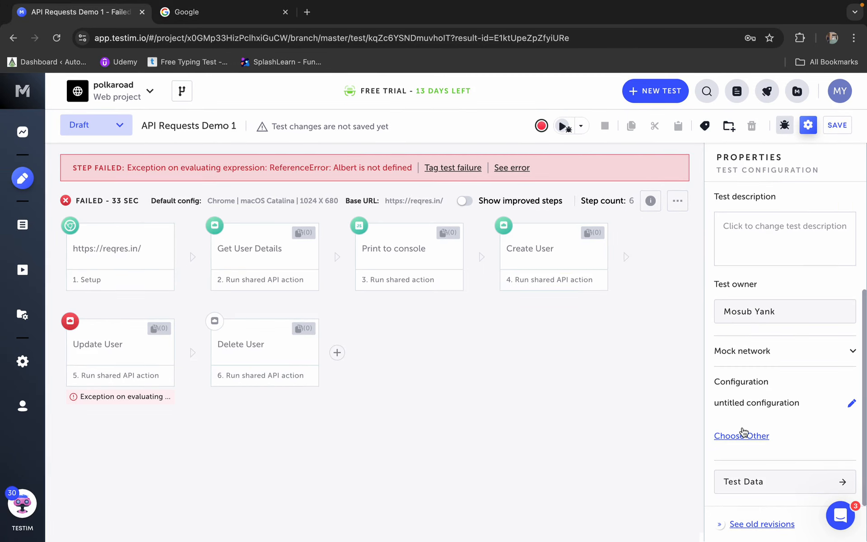
Look through the test configuration and check the job parameter in the Create User step's properties
scroll(740, 431, "up", 5)
scroll(740, 433, "down", 4)
scroll(760, 463, "up", 1)
scroll(759, 464, "up", 3)
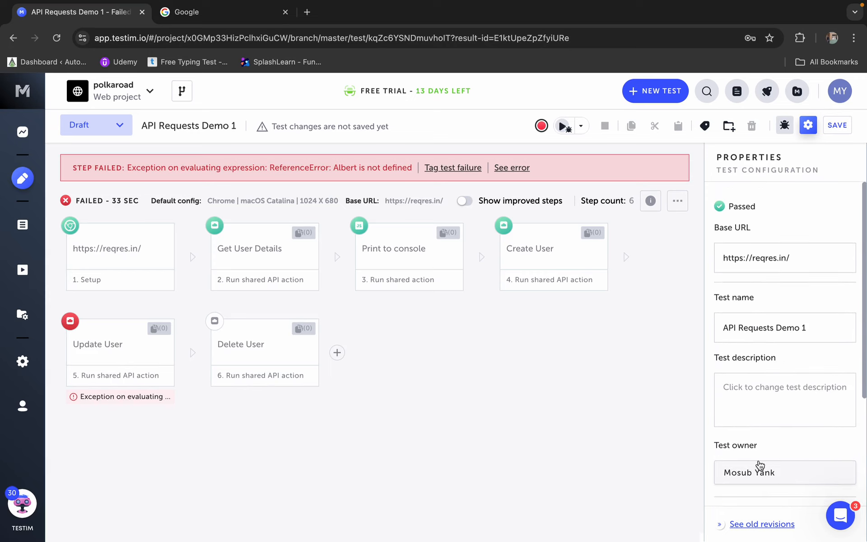
left_click(525, 264)
scroll(772, 386, "down", 1)
scroll(772, 386, "down", 1)
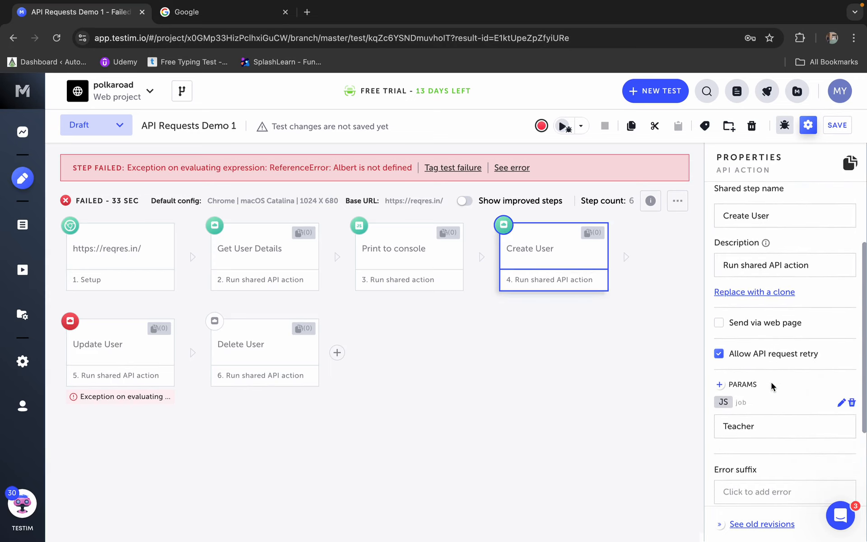
Open the Create User request, accepting the shared-step notice, and change the job value in its body to {{job}}
mouse_move(577, 281)
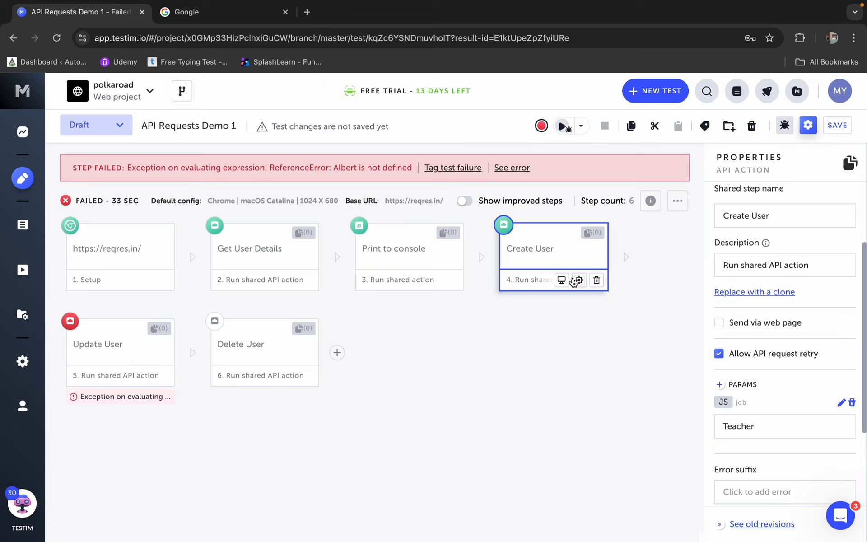
left_click(579, 282)
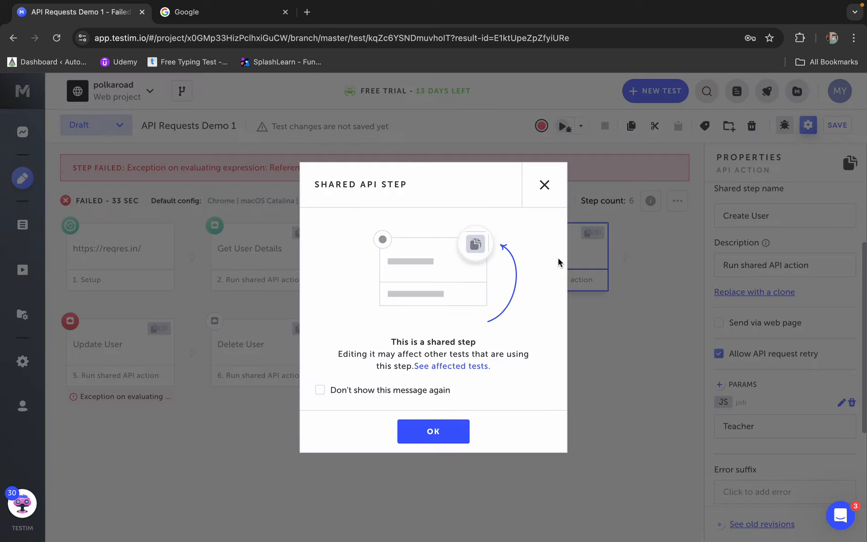
left_click(450, 427)
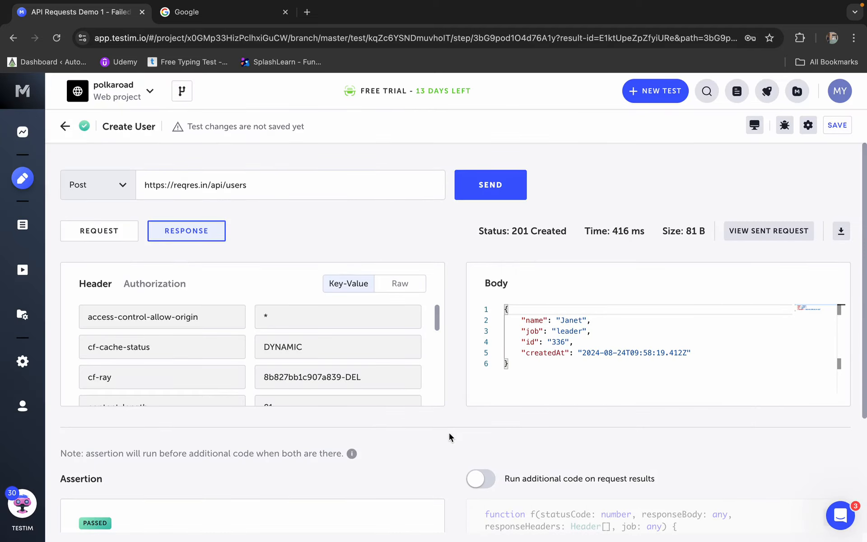
left_click(102, 233)
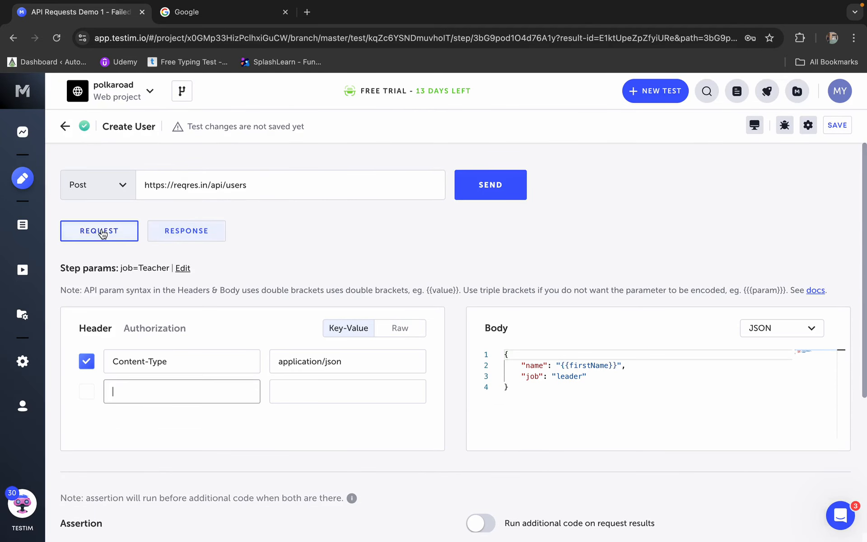
double_click(572, 379)
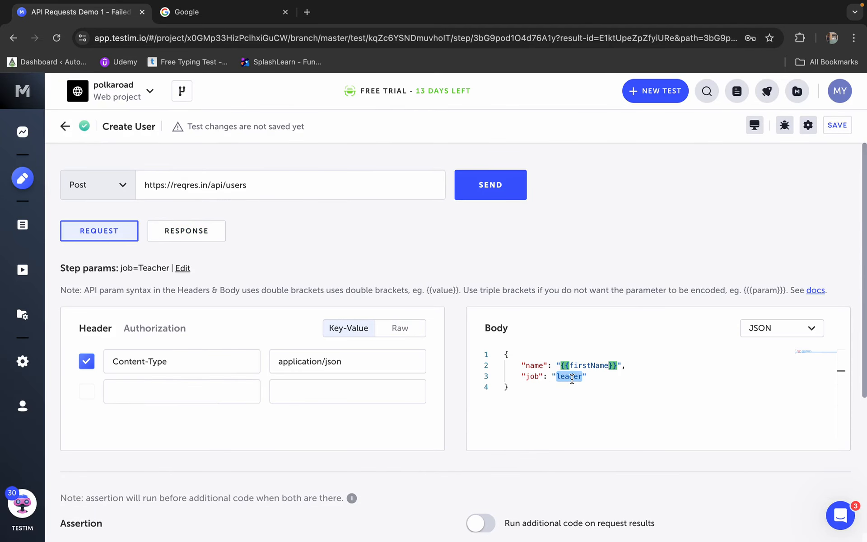
type("{{")
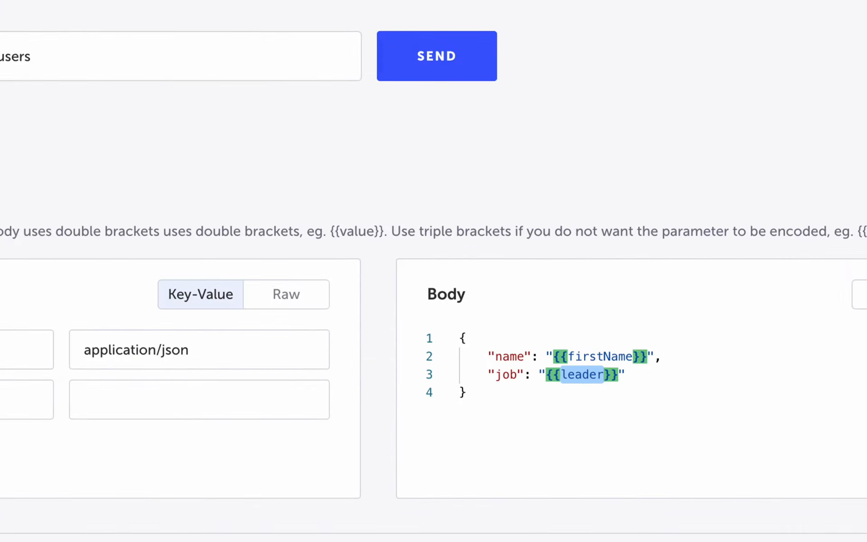
type("job")
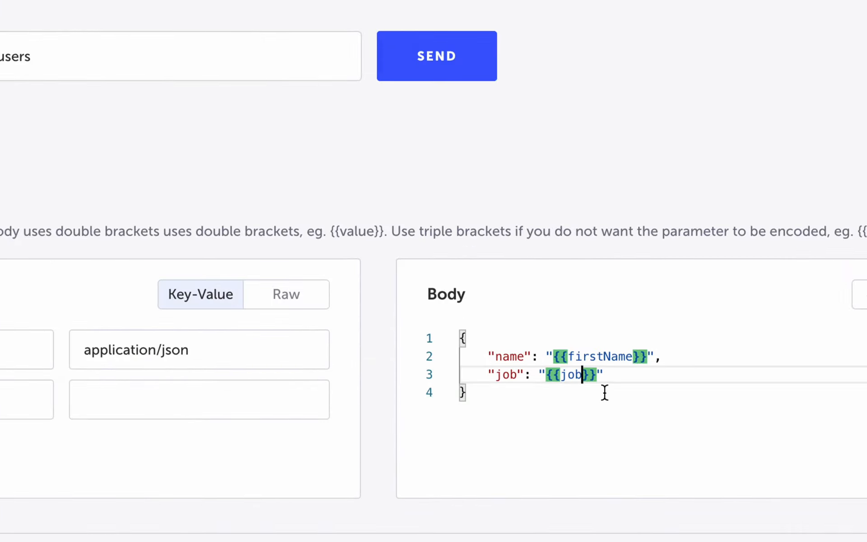
left_click(565, 422)
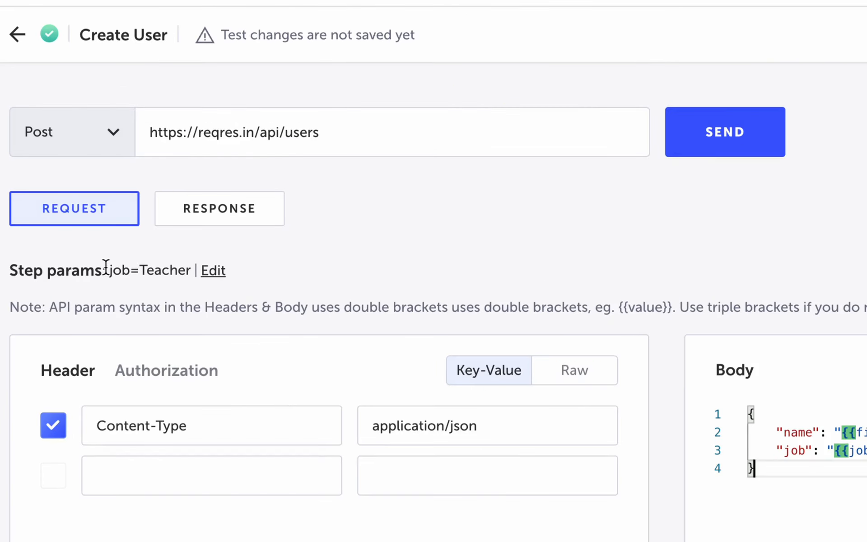
Check the Create User request's step parameter and assertion, then save API Requests Demo 1 and return to its step overview
mouse_move(118, 268)
left_mouse_down()
mouse_move(166, 268)
mouse_move(115, 267)
left_mouse_up()
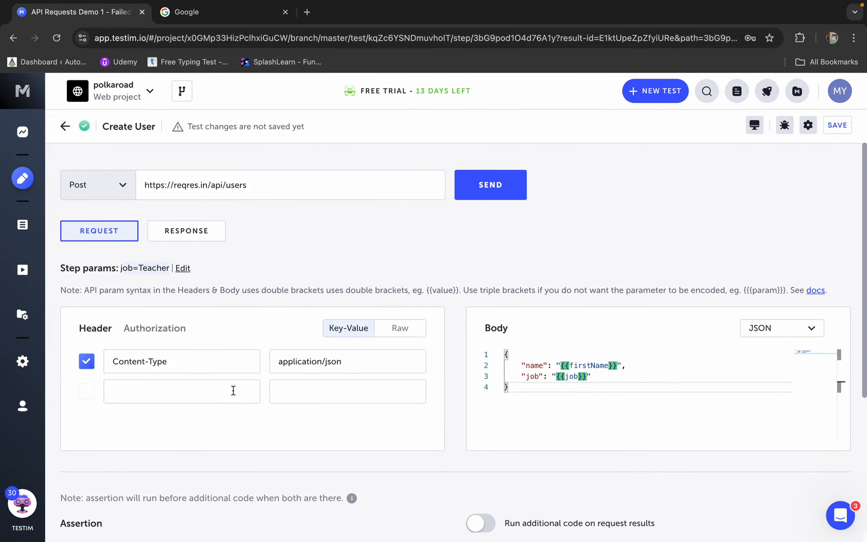
scroll(233, 390, "down", 5)
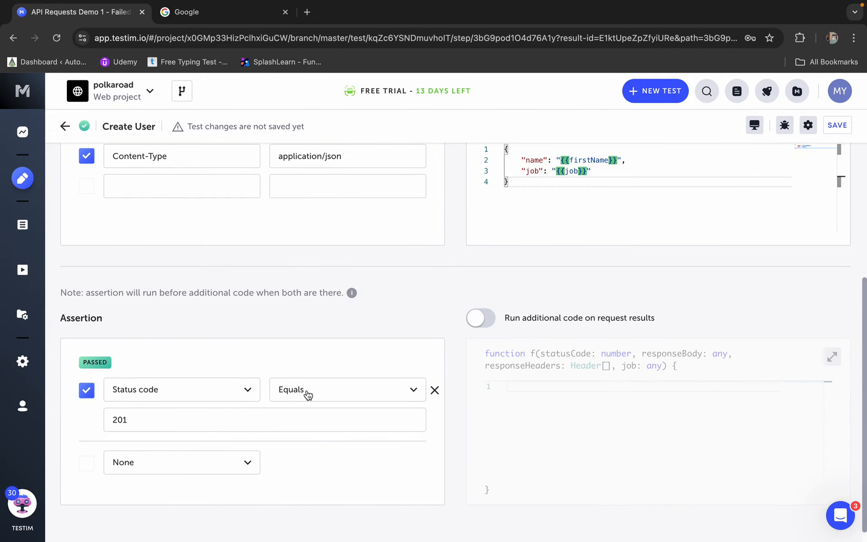
scroll(301, 344, "up", 5)
left_click(840, 127)
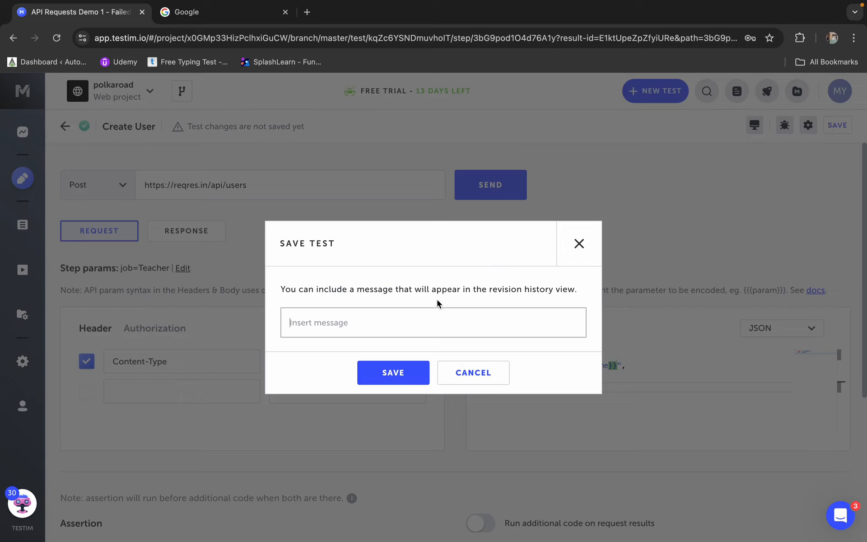
left_click(405, 376)
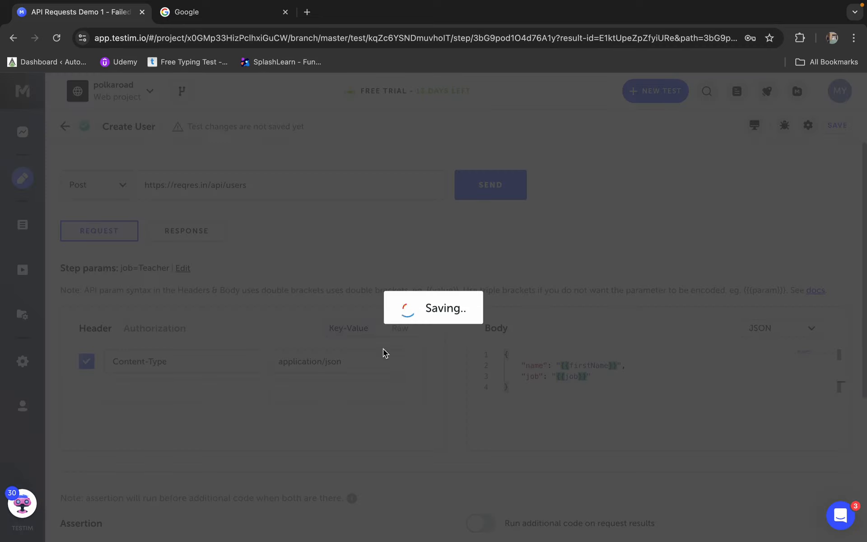
left_click(65, 128)
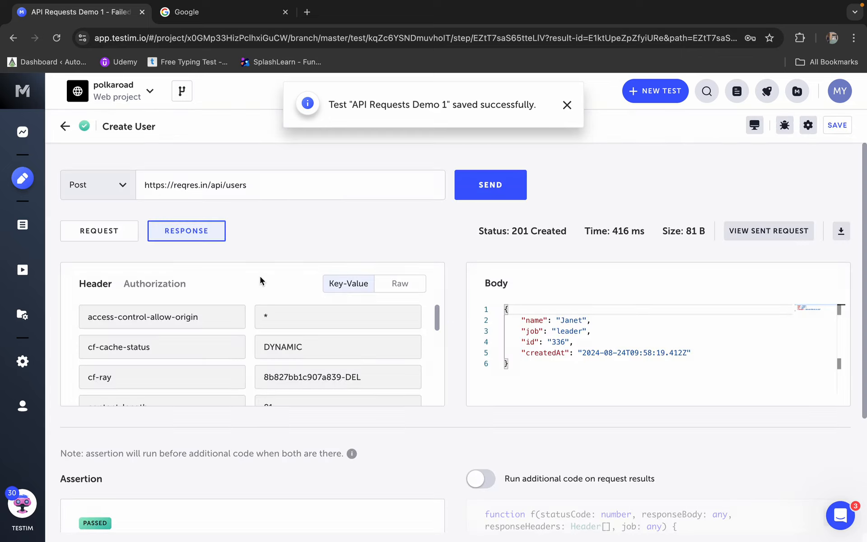
left_click(66, 126)
left_click(837, 125)
left_click(392, 372)
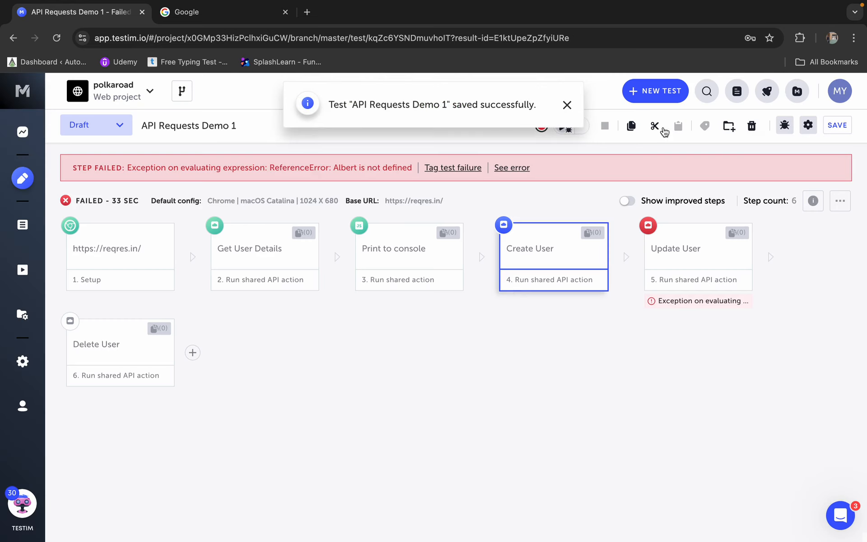
Run API Requests Demo 1 locally and watch the run in the test editor
left_click(586, 128)
left_click(559, 229)
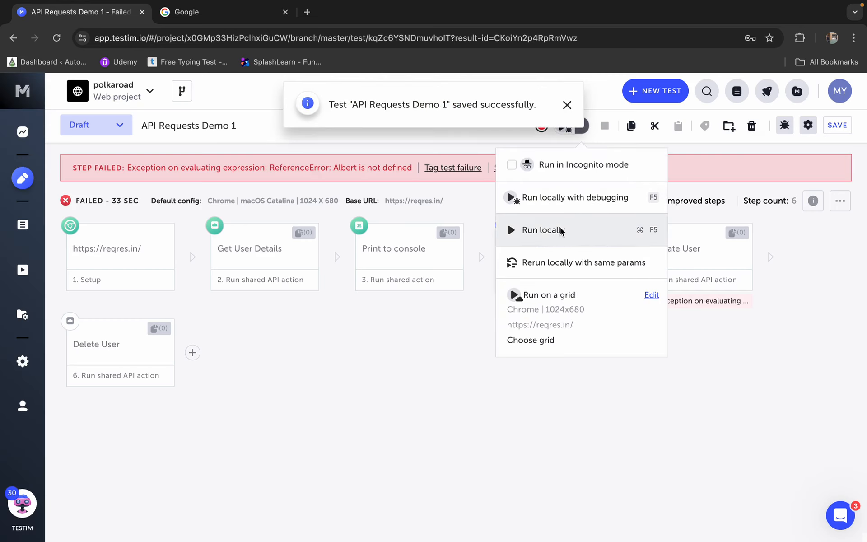
key("ctrl+Left")
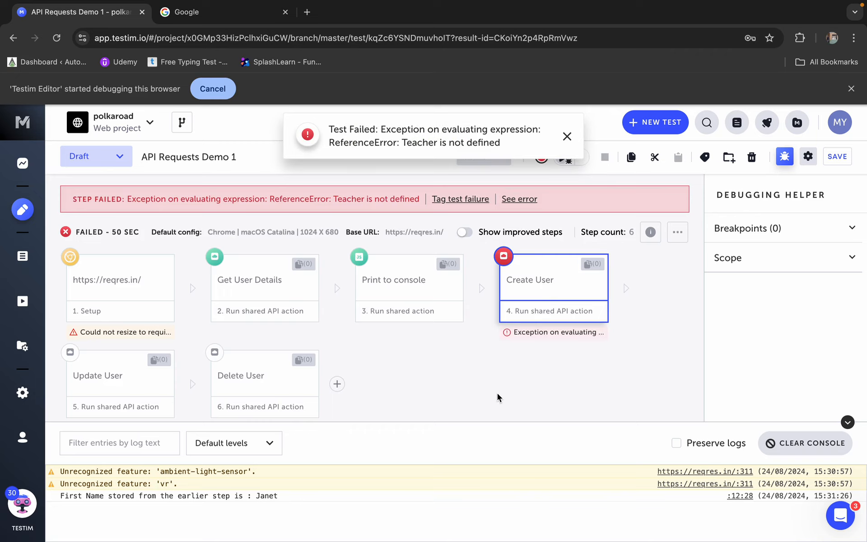
Open the Create User request, accepting the shared-step notice, and examine the job placeholder in its body
left_click(542, 294)
left_click(447, 449)
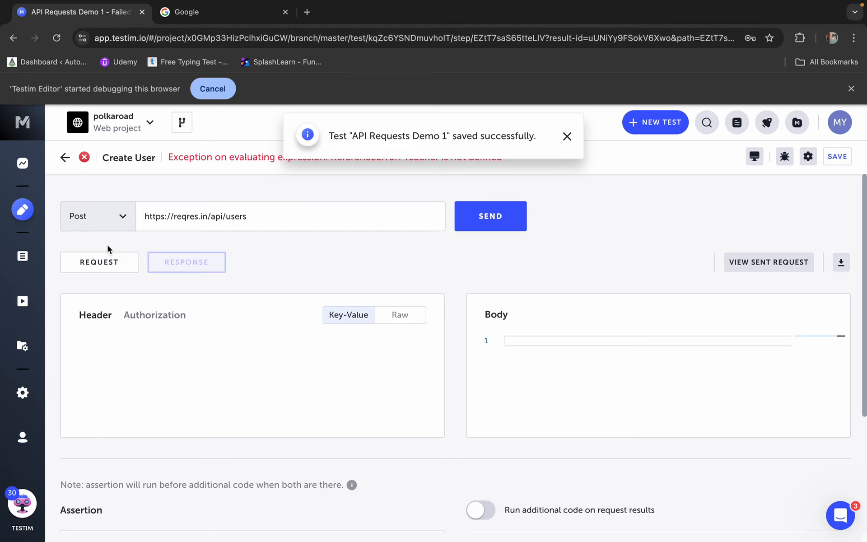
left_click(98, 267)
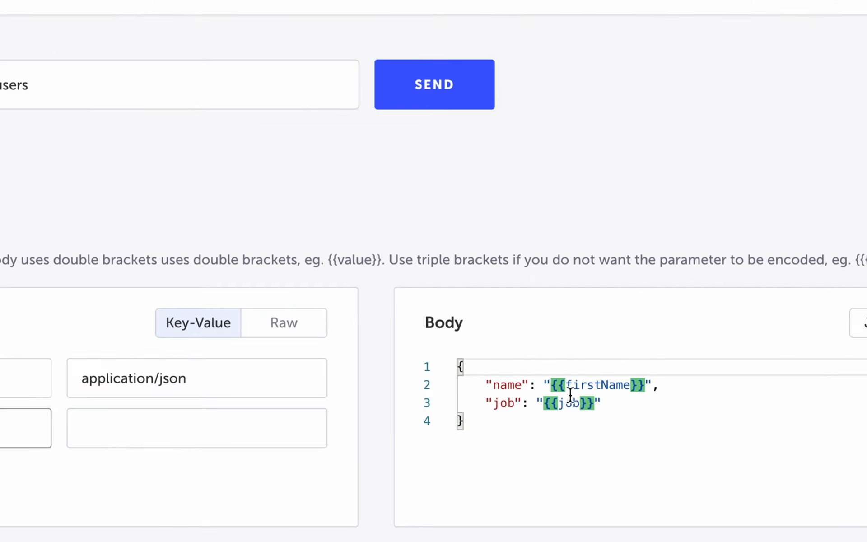
left_click(573, 407)
double_click(572, 403)
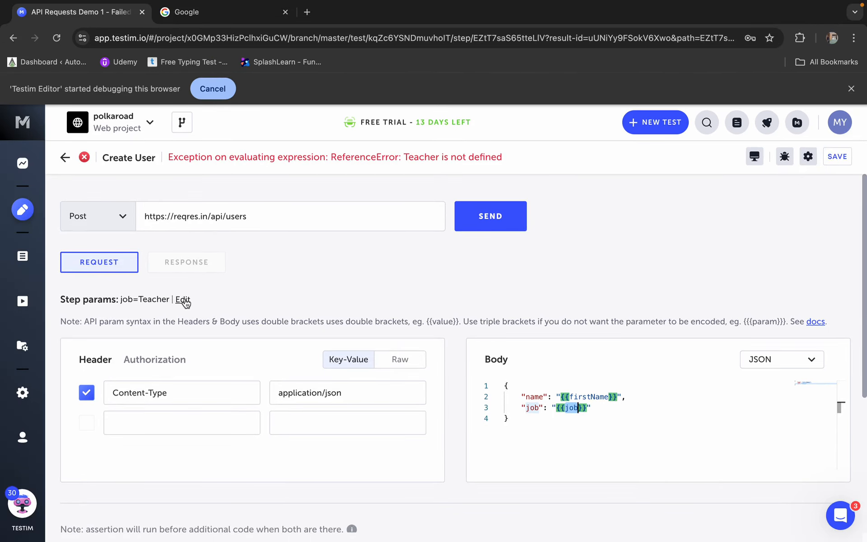
Set the Create User step's job parameter to "Teacher" with quotation marks and save the test
left_click(182, 299)
scroll(761, 378, "down", 5)
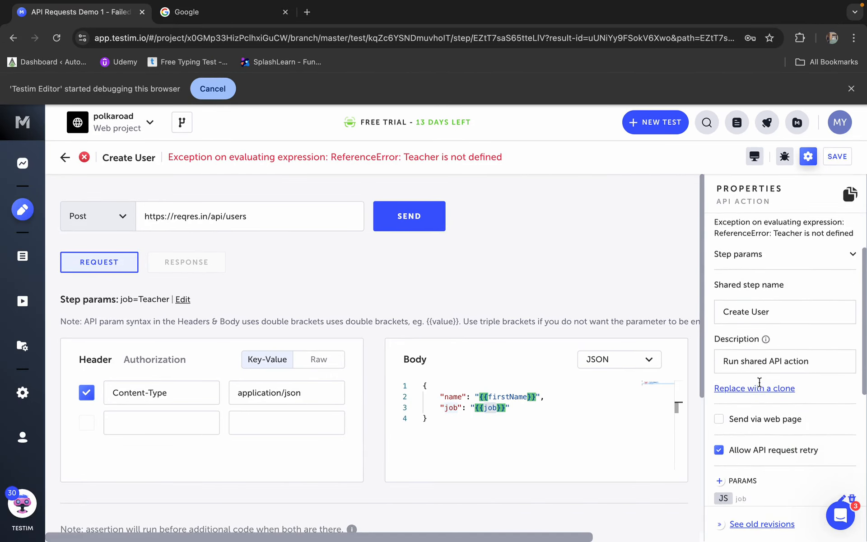
left_click(760, 378)
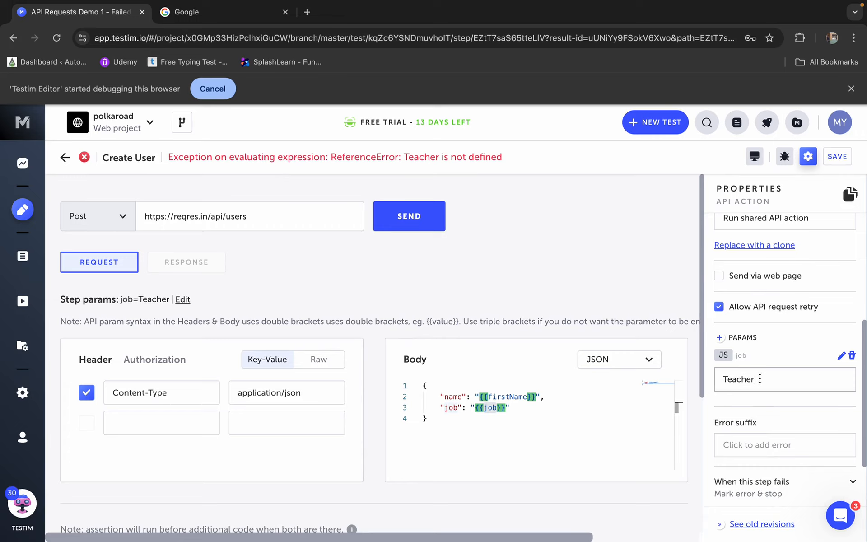
type("\"")
type("\"")
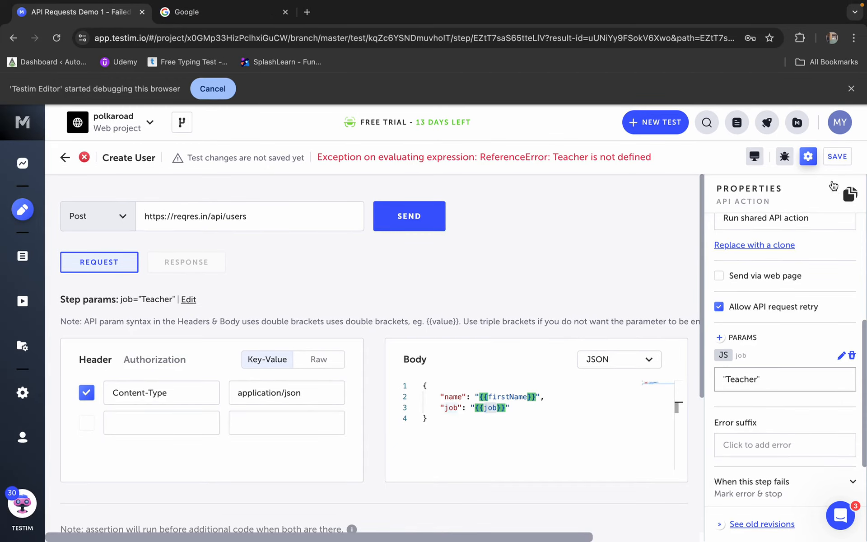
left_click(837, 157)
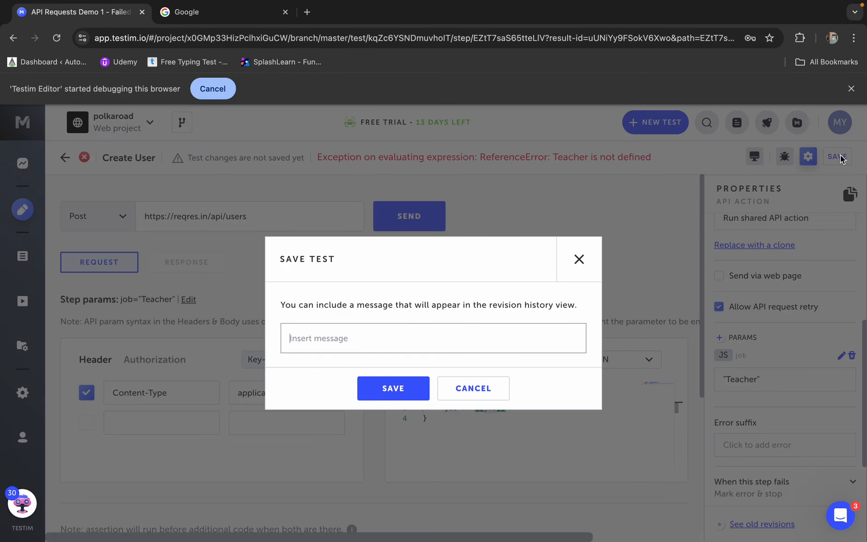
left_click(388, 396)
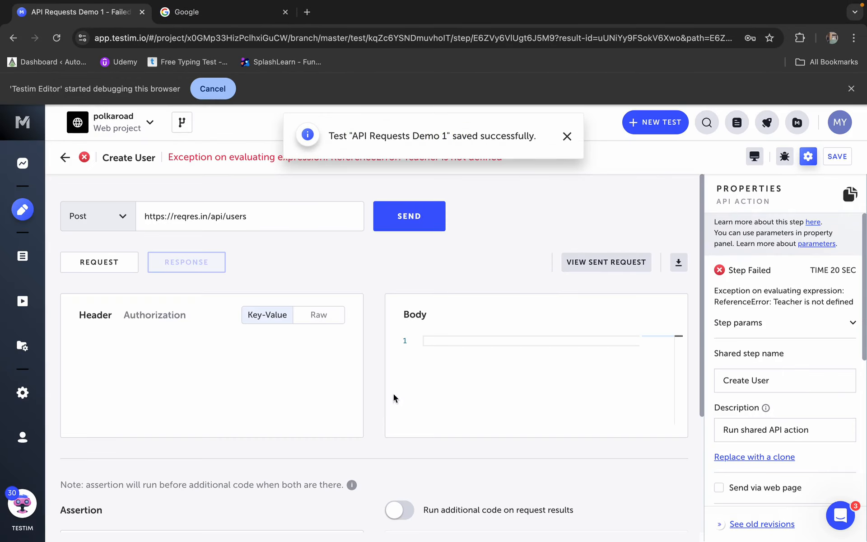
Change the job value in the Create User request body to {{{job}}} and save the test
left_click(99, 262)
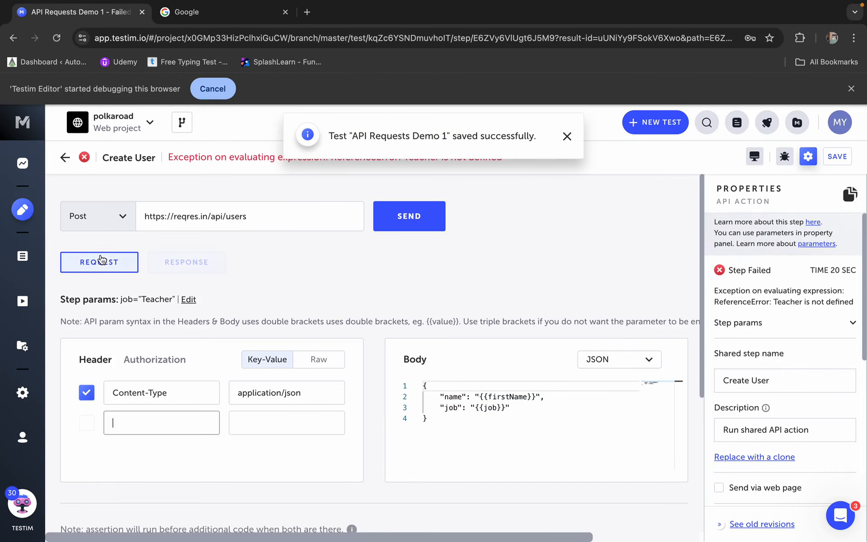
left_click(484, 407)
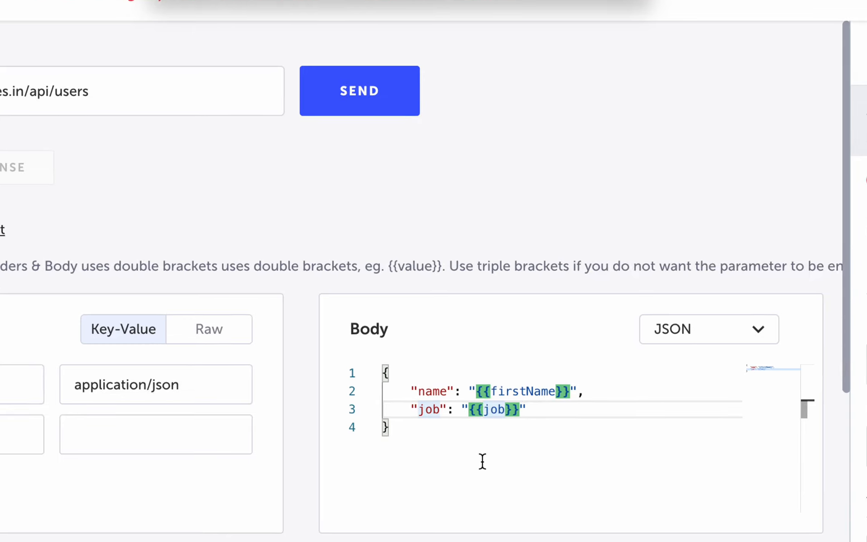
type("{")
left_click(513, 409)
type("}}")
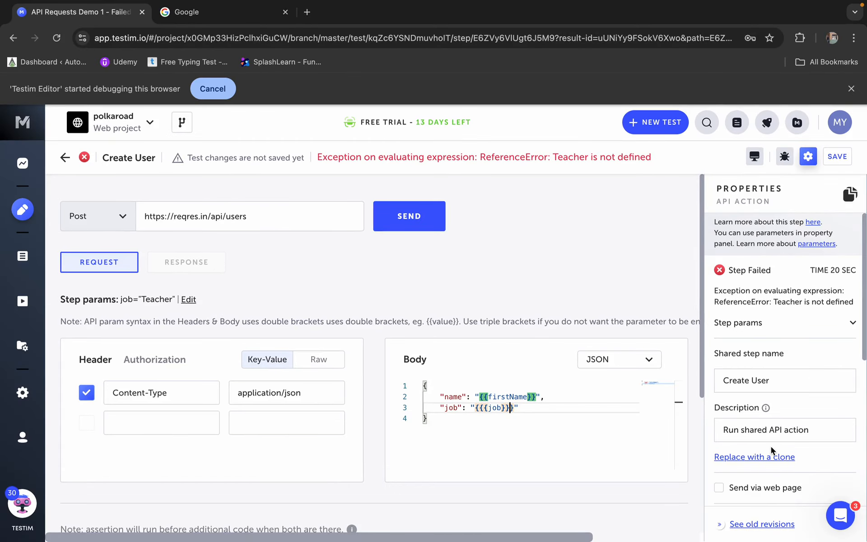
scroll(772, 450, "down", 6)
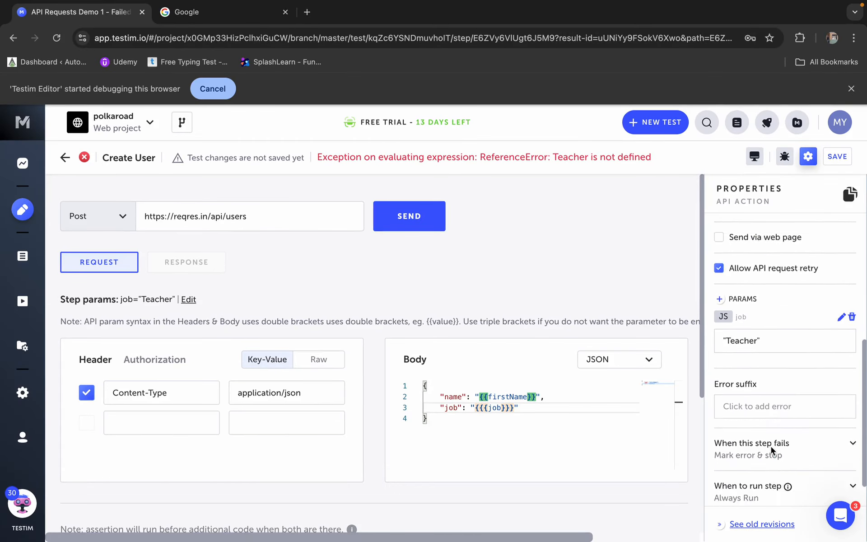
left_click(836, 156)
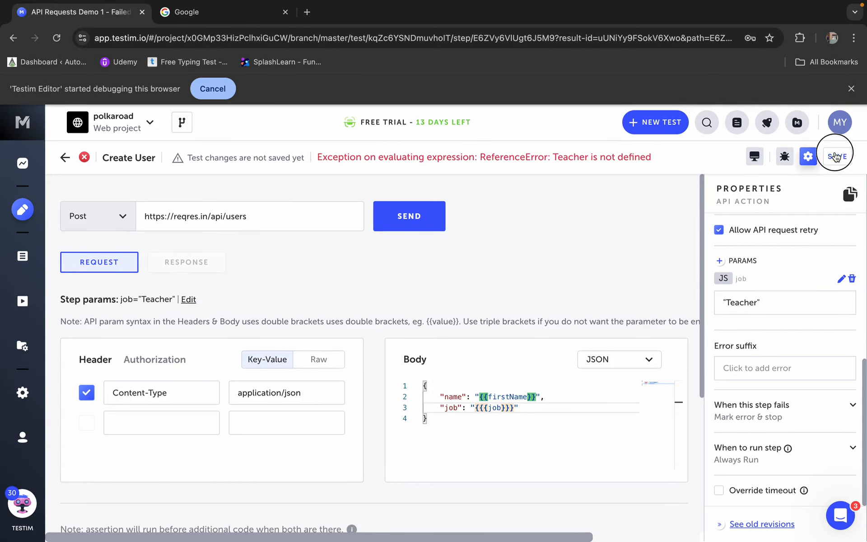
left_click(393, 388)
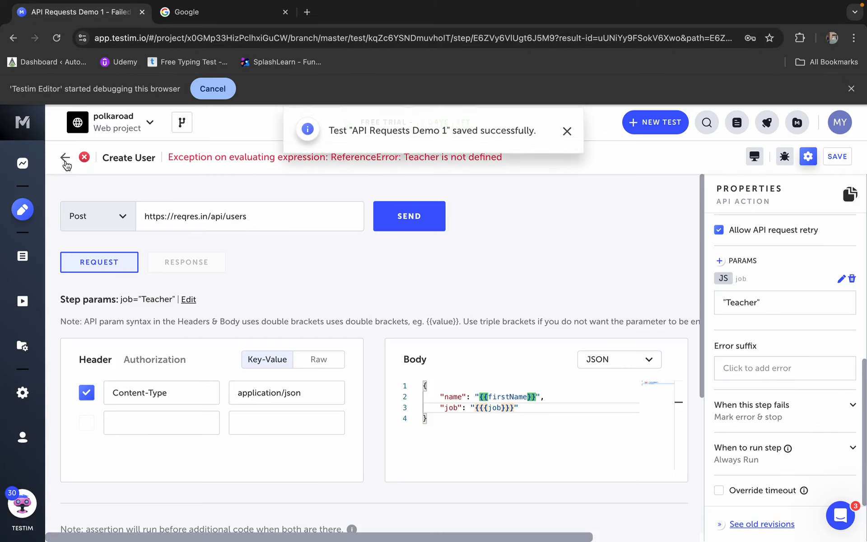
Return to the step overview and run the corrected API Requests Demo 1 test locally
left_click(65, 157)
left_click(578, 165)
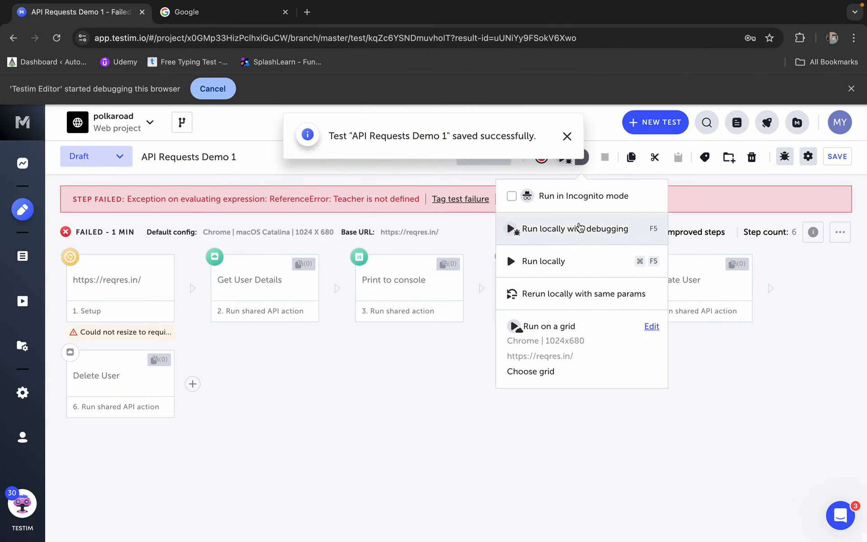
left_click(575, 257)
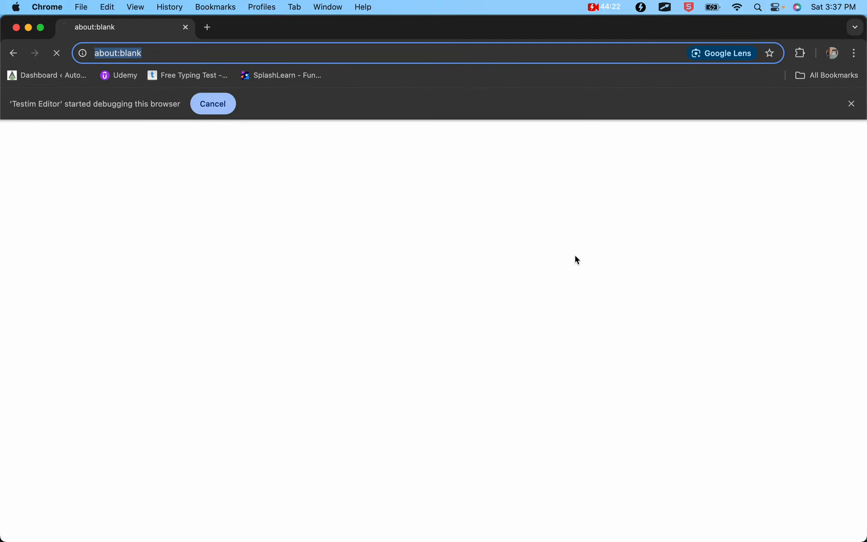
key("ctrl+Right")
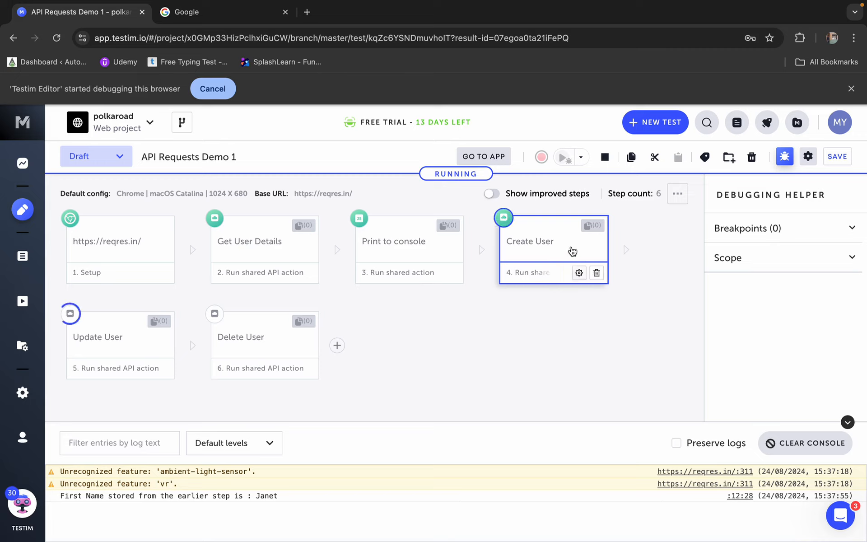
Open the Create User step and compare the job in its response body with the request's parameter
left_click(543, 249)
left_click(431, 448)
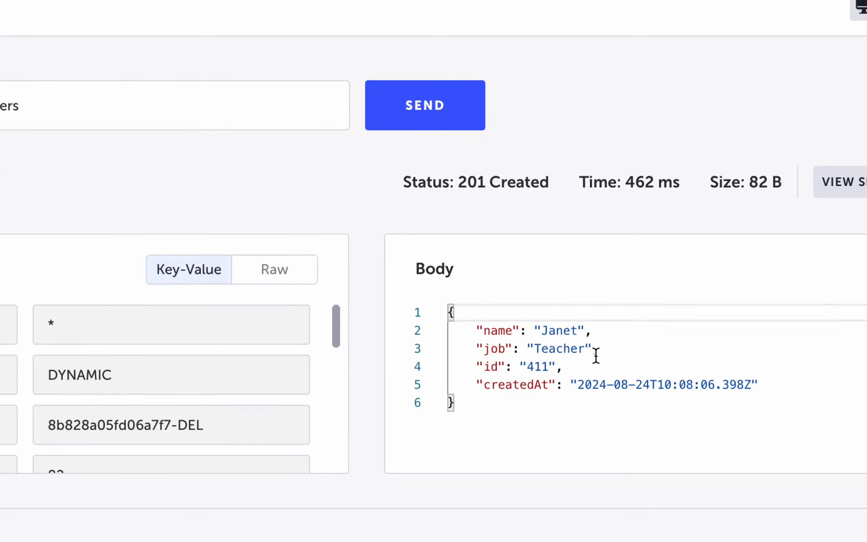
left_click_drag(593, 363, 522, 360)
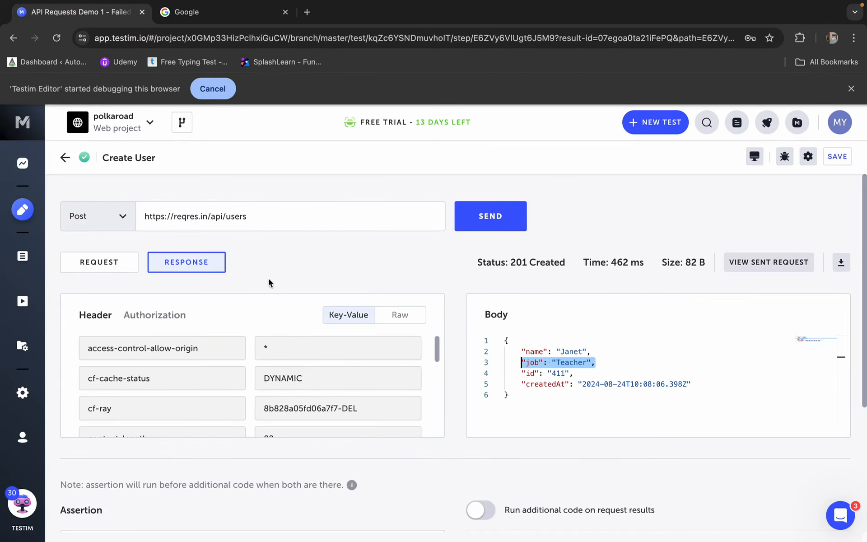
left_click(106, 262)
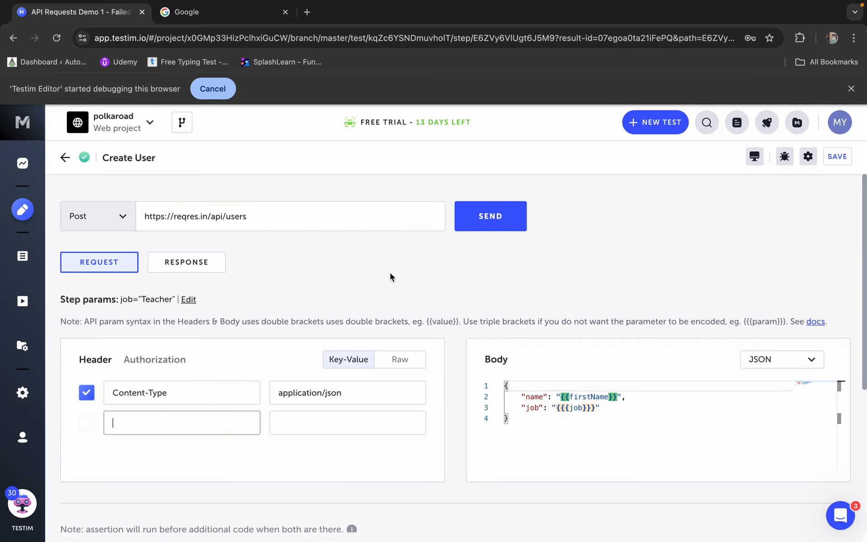
Open the Update User request and examine its step parameters, body and status code assertion
left_click(66, 157)
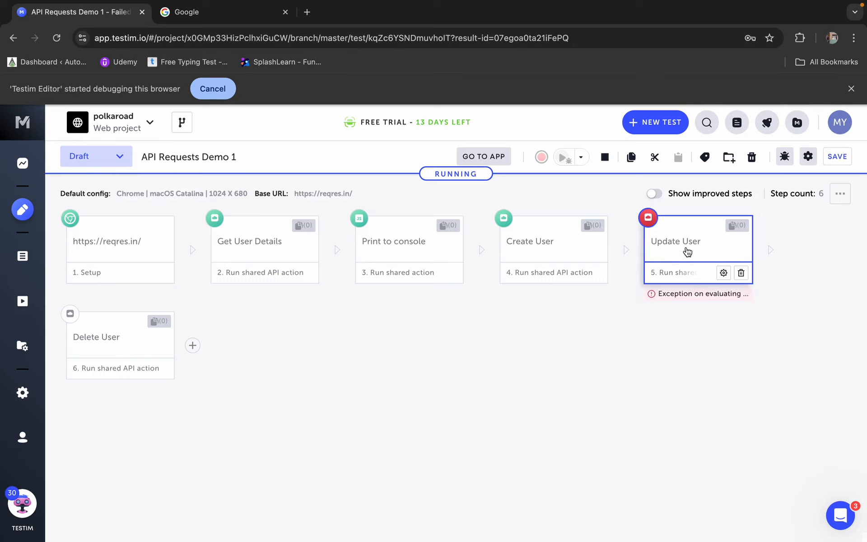
left_click(682, 278)
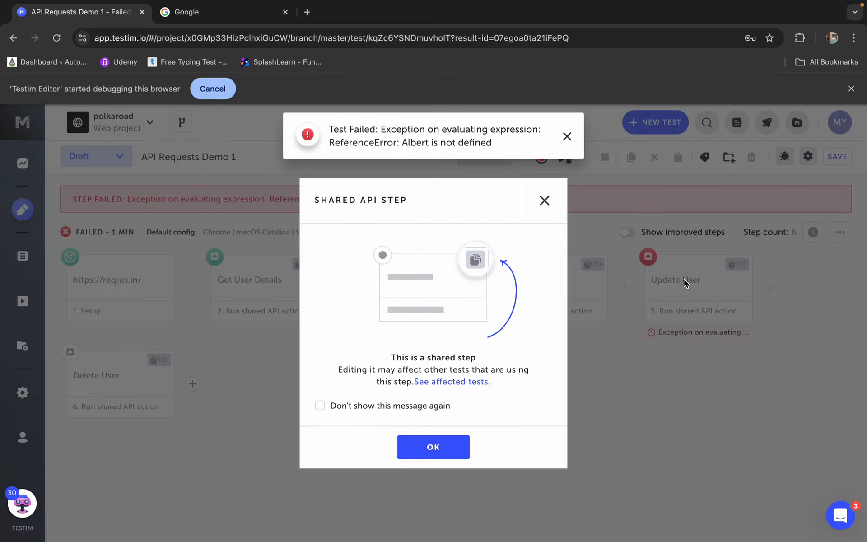
left_click(544, 202)
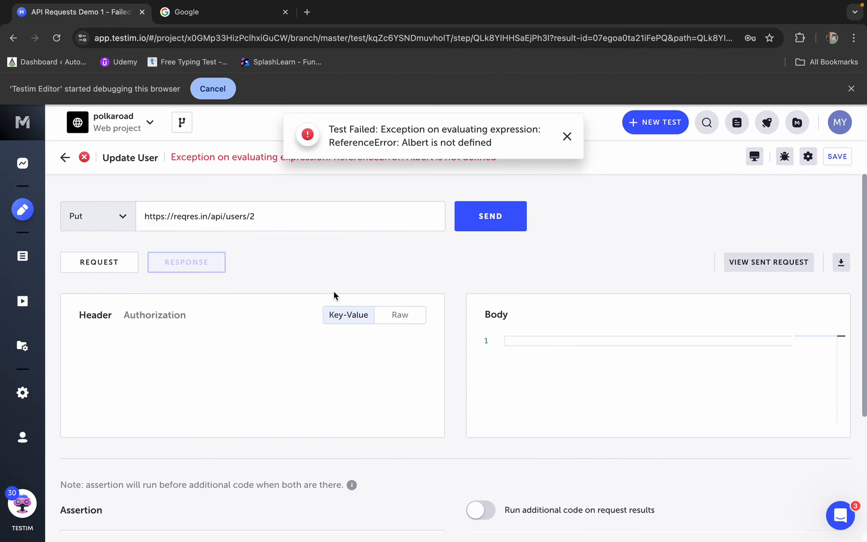
left_click(95, 263)
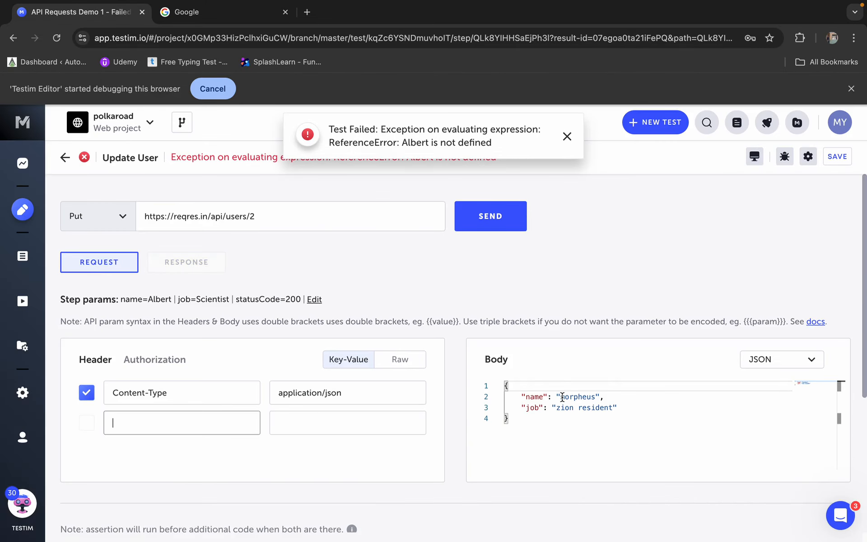
scroll(437, 375, "down", 2)
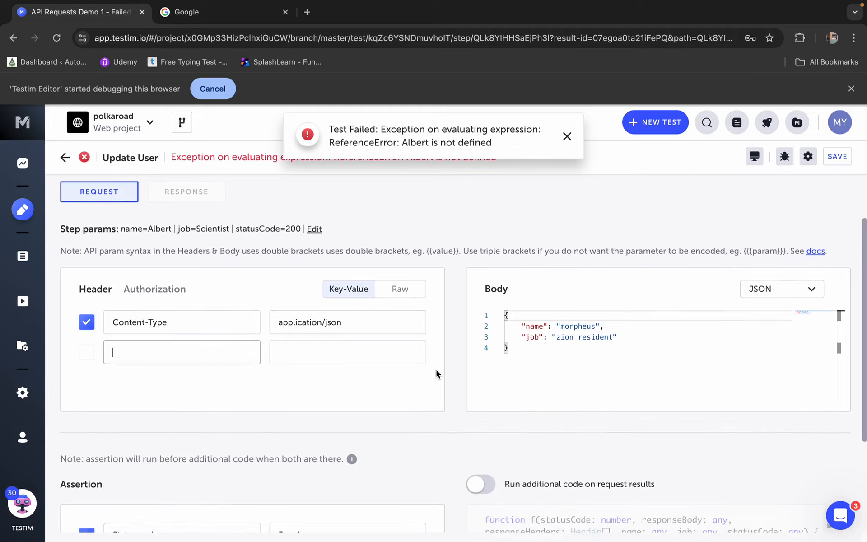
scroll(437, 375, "up", 2)
left_click(320, 301)
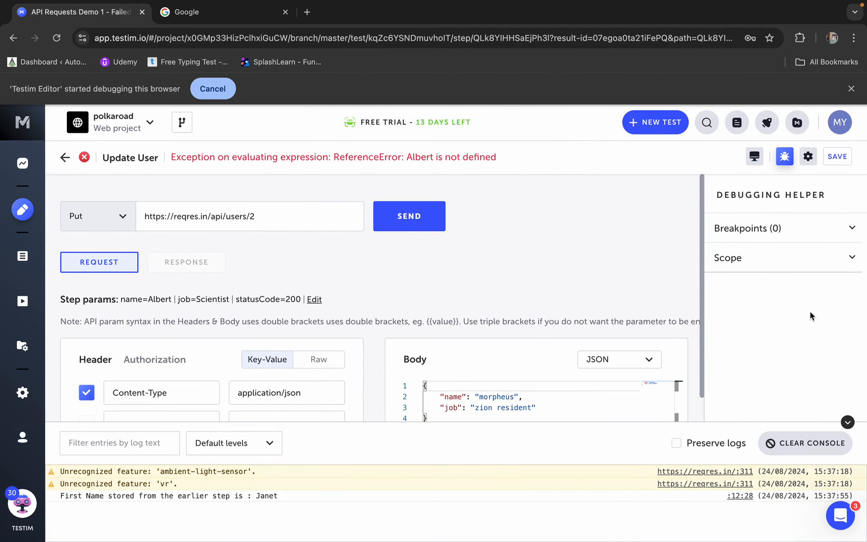
left_click(846, 421)
scroll(311, 324, "down", 5)
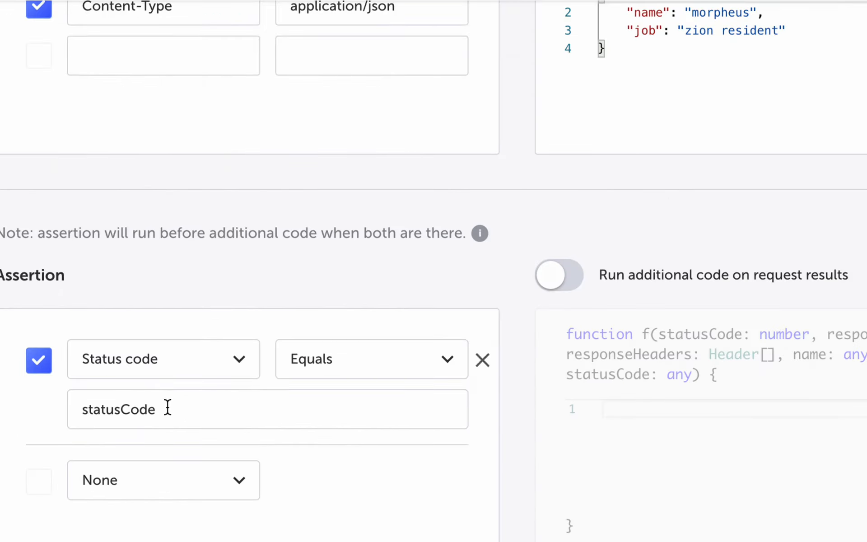
Open the properties of the Update User step and enclose its name parameter value in double quotes
left_click_drag(163, 419, 70, 423)
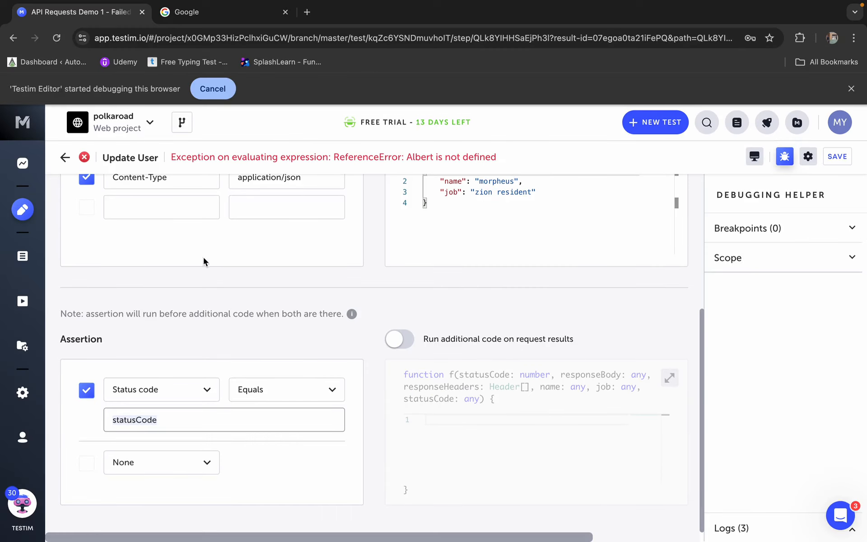
scroll(292, 206, "up", 5)
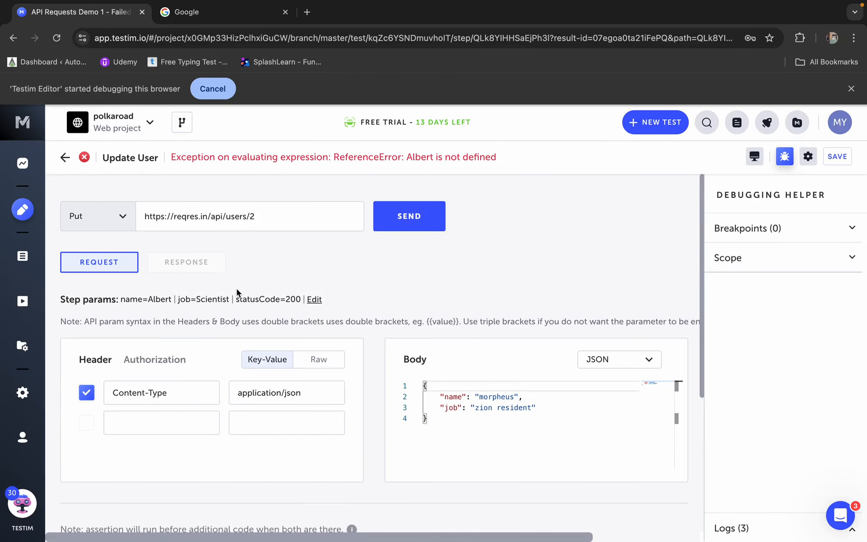
left_click(70, 157)
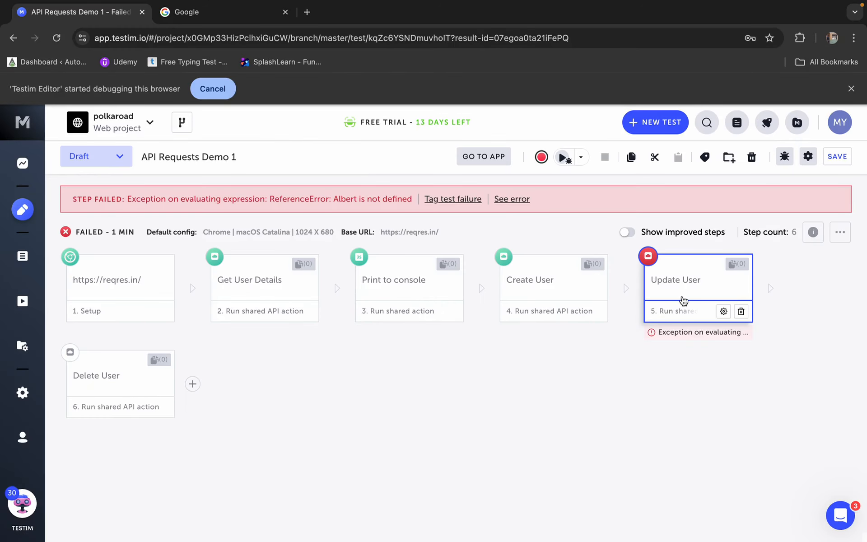
left_click(726, 316)
scroll(759, 444, "down", 4)
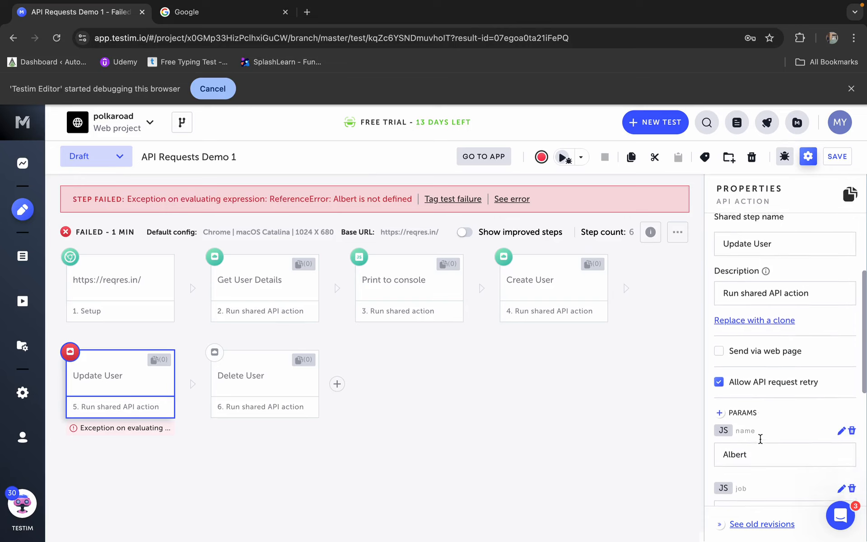
left_click(759, 427)
type("'")
left_click(723, 427)
type("\"")
Enclose the Update User step's job parameter value in double quotes so it reads "Scientist"
left_click(770, 482)
left_click(724, 484)
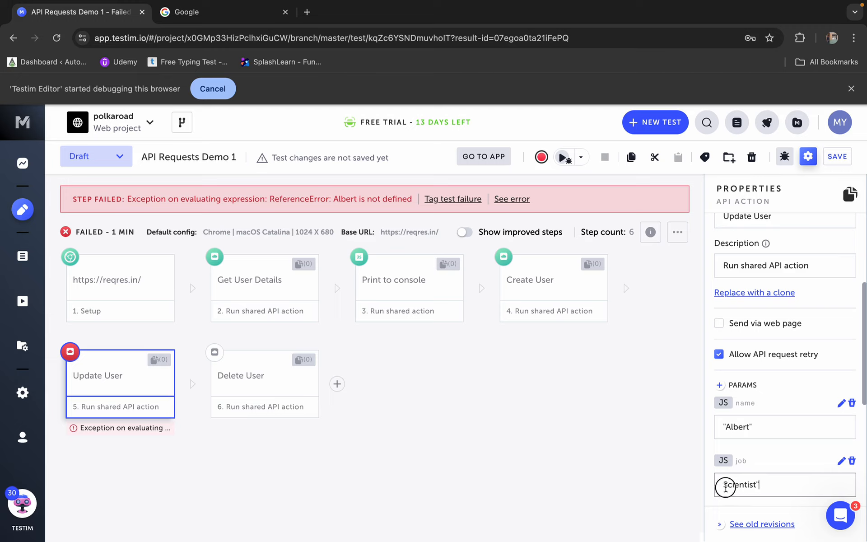
type("\"")
scroll(793, 451, "down", 2)
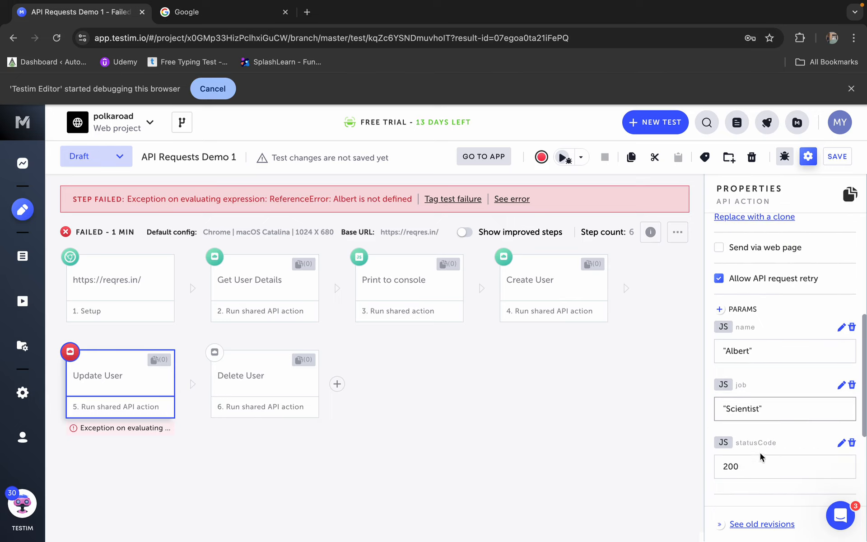
In the Update User request body, replace the name value with {{{name}}} and the job value with {{{job}}}
left_click(127, 386)
left_click(454, 455)
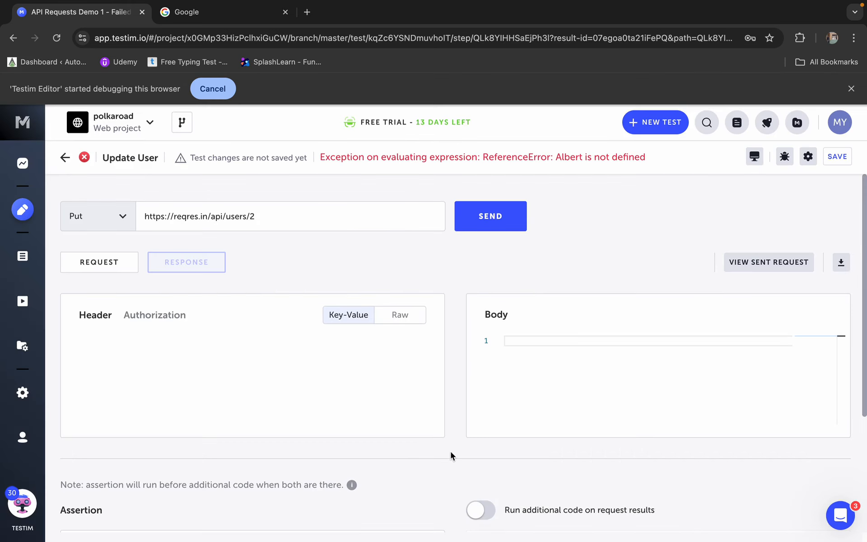
left_click(104, 261)
double_click(578, 396)
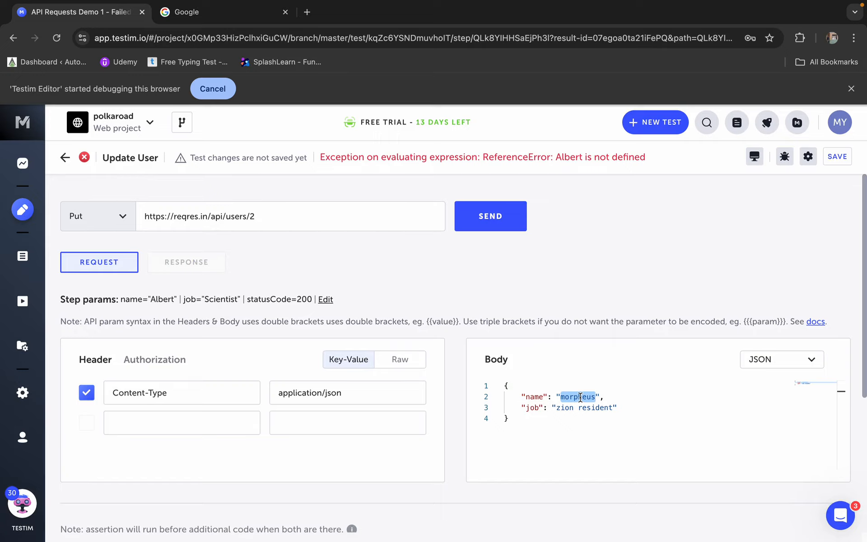
type("{{{name")
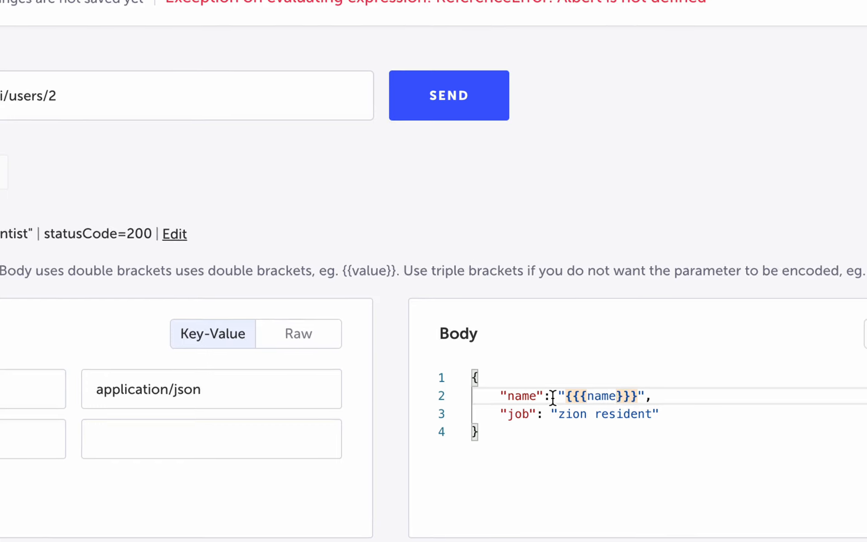
left_click(579, 407)
left_click_drag(652, 412, 560, 411)
type("{{{job")
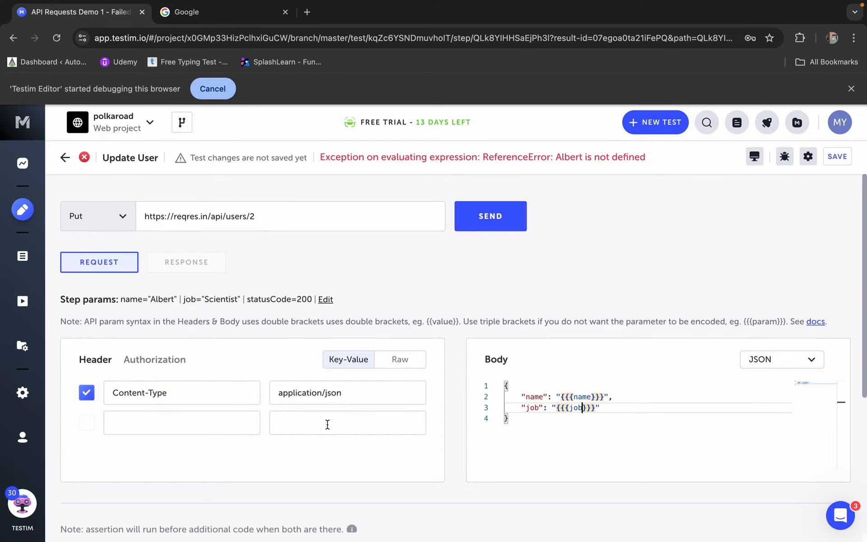
Check the statusCode assertion of the Update User request and save the test without a revision message
scroll(176, 445, "down", 5)
double_click(155, 415)
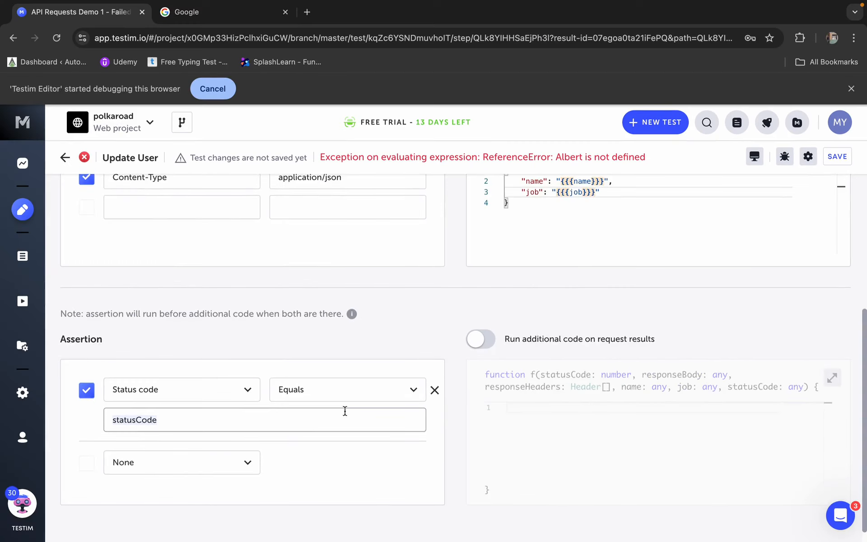
scroll(467, 382, "up", 5)
left_click(838, 156)
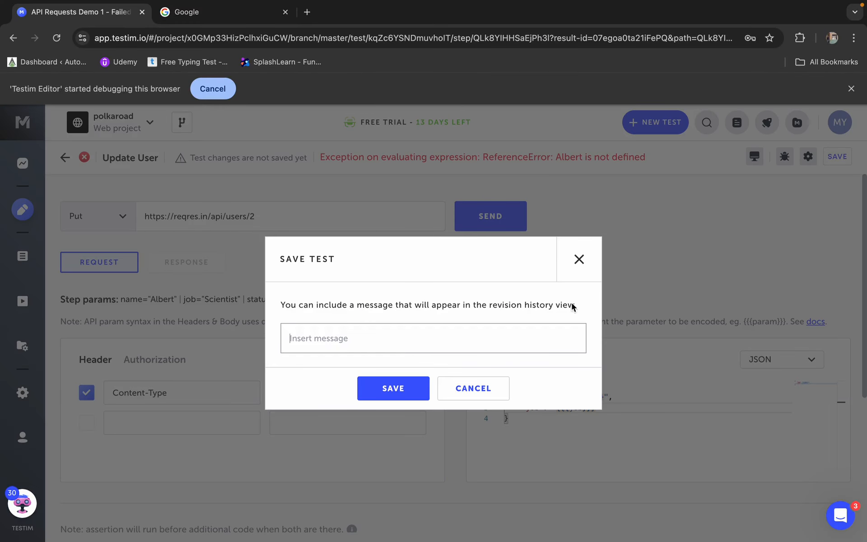
left_click(410, 389)
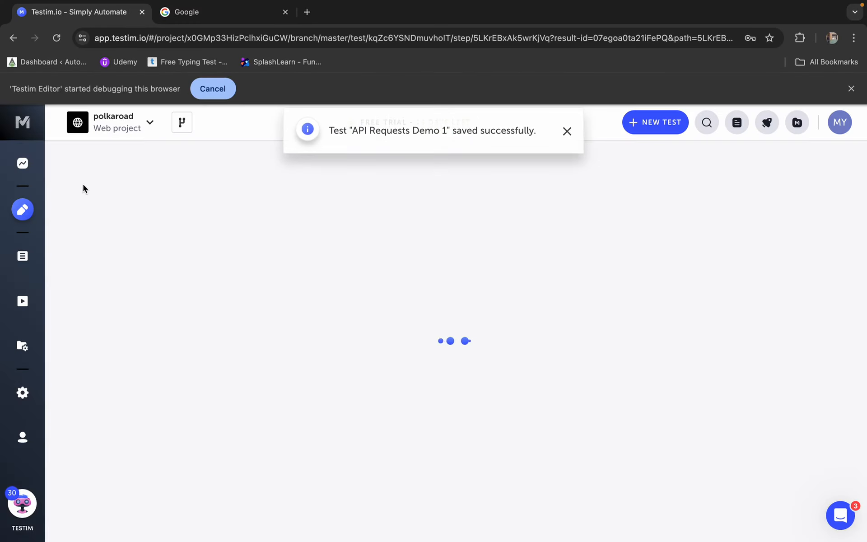
Return to the step overview and run API Requests Demo 1 locally with the updated Update User step
left_click(66, 157)
left_click(581, 159)
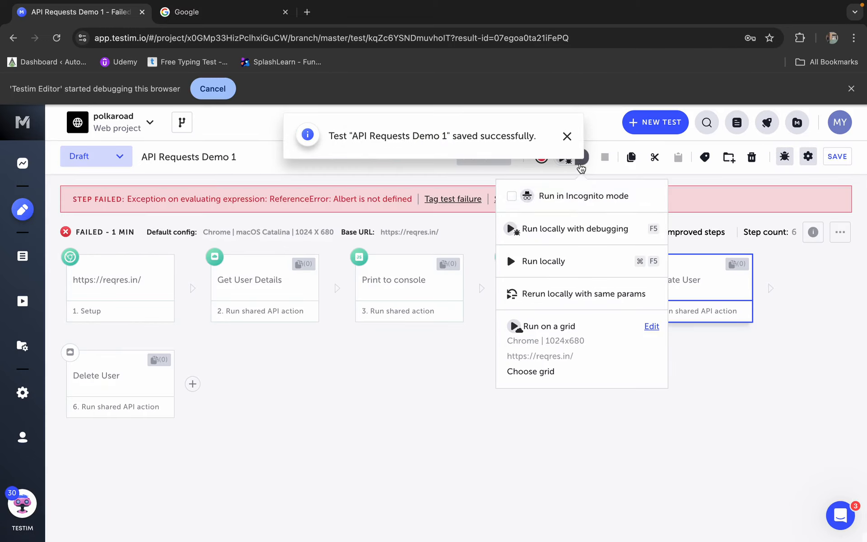
left_click(578, 270)
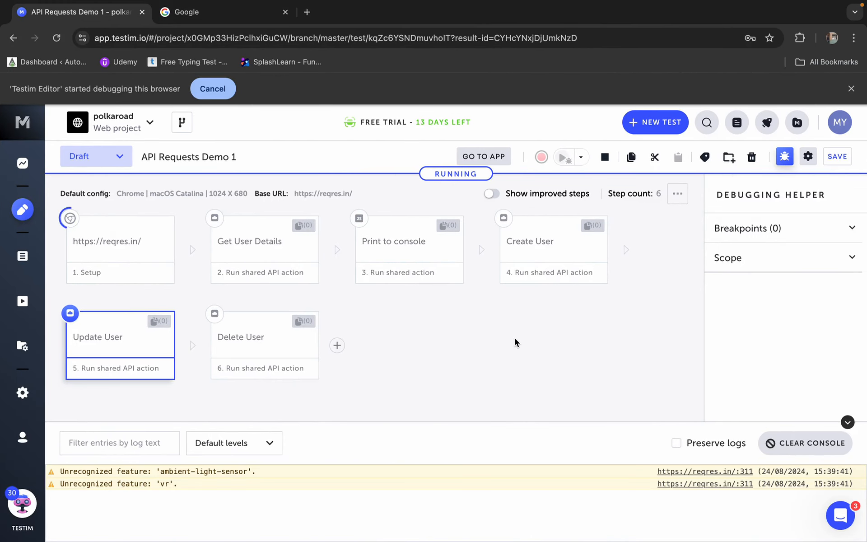
mouse_move(668, 2)
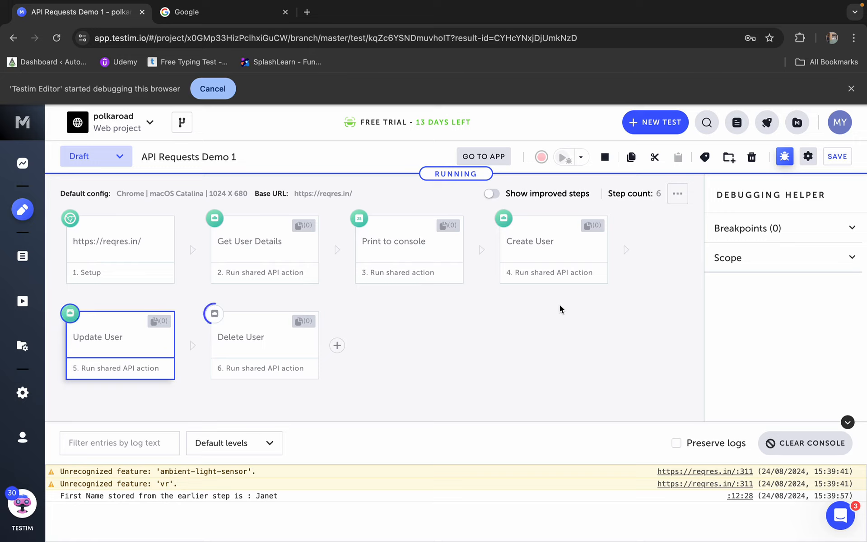
Open the Update User step and inspect the name and job values in its response body
left_click(120, 348)
left_click(437, 456)
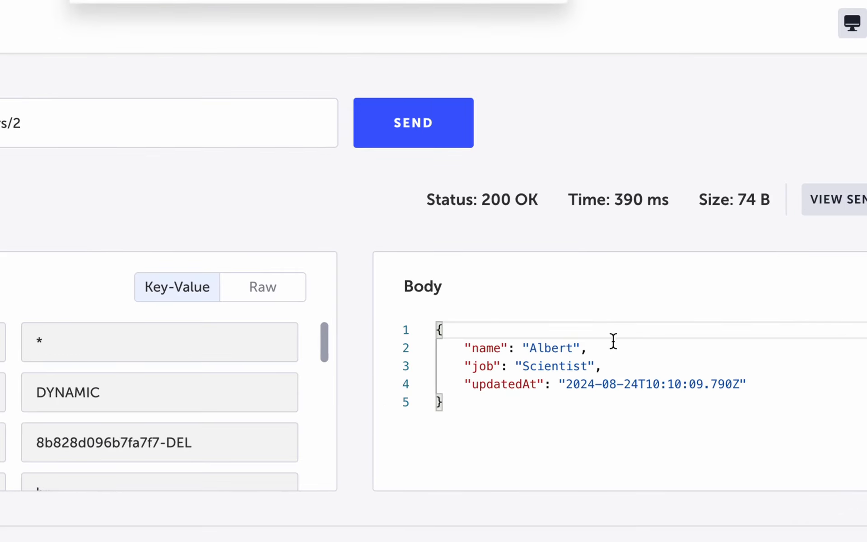
left_click_drag(609, 348, 545, 346)
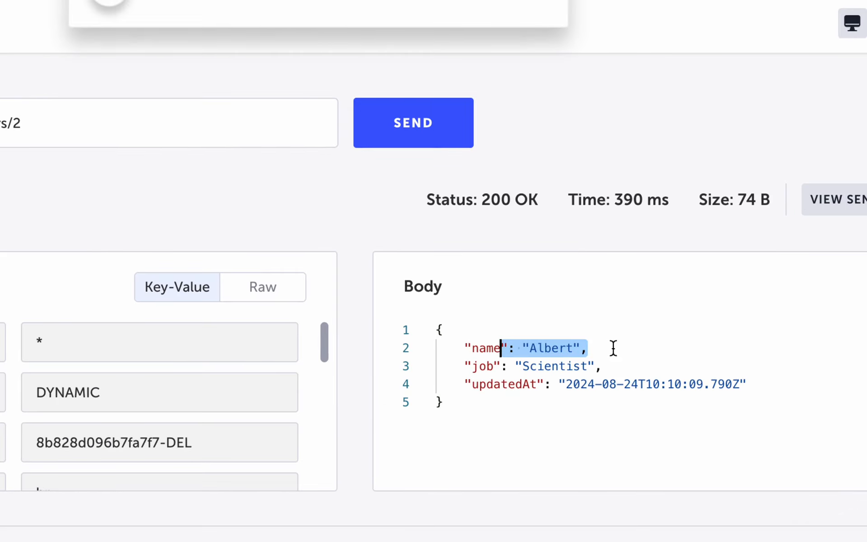
left_click_drag(608, 366, 524, 365)
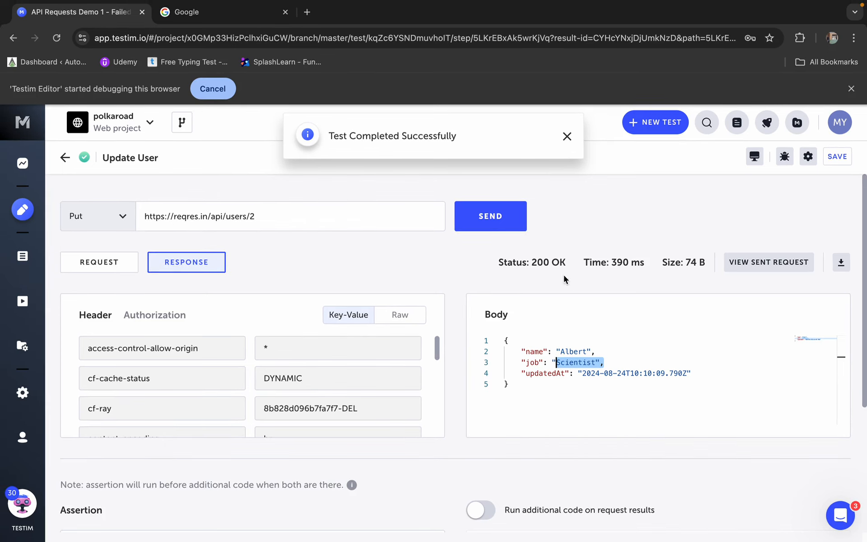
Review the Update User request's step parameters, body and statusCode assertion result, and return to the step overview
left_click(116, 268)
scroll(197, 354, "down", 5)
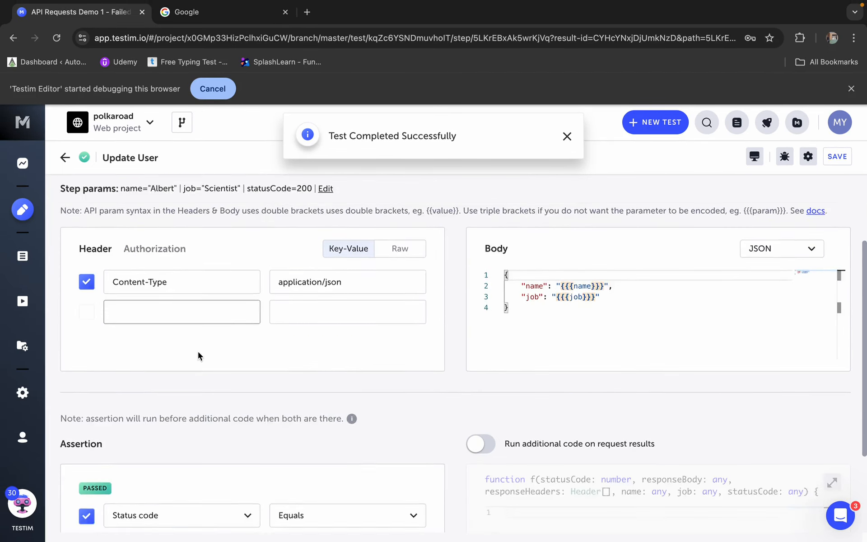
left_click_drag(181, 428, 97, 421)
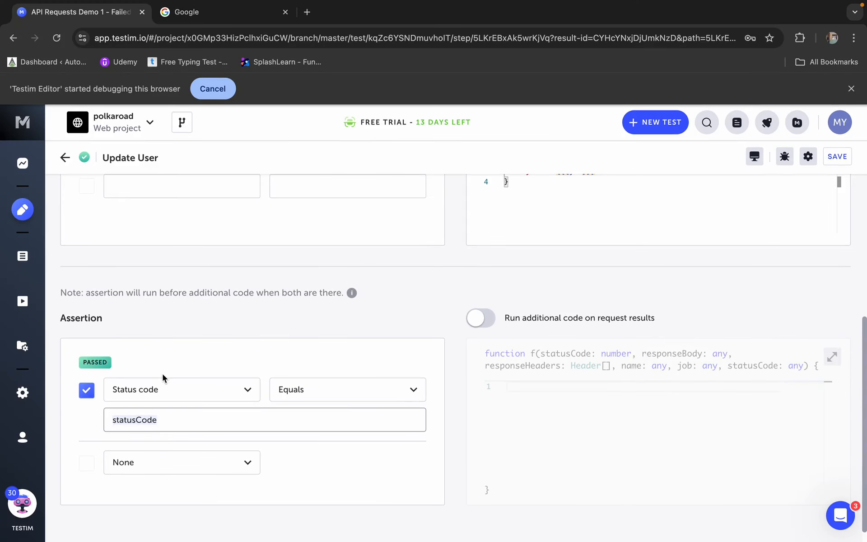
scroll(481, 231, "up", 5)
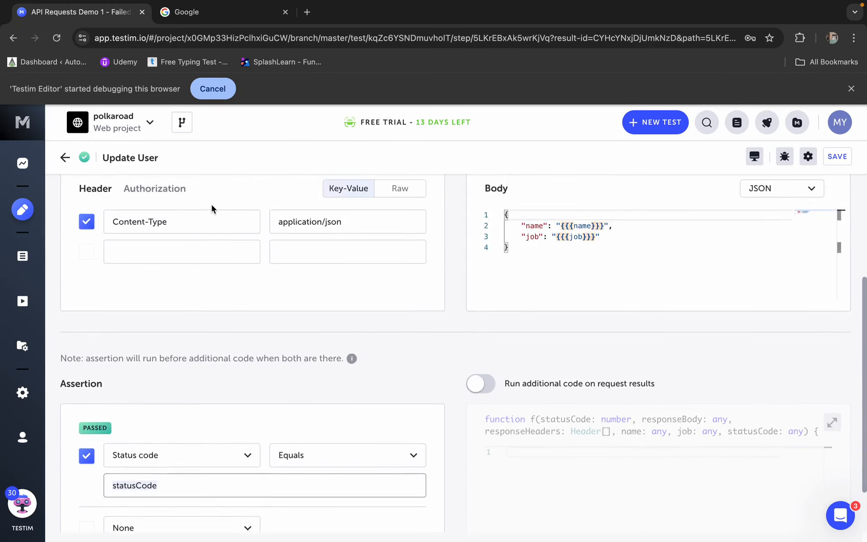
left_click(65, 158)
Close the ReqRes browser window and switch to the slide about using parameters in API steps
key("ctrl+Left")
key("super+w")
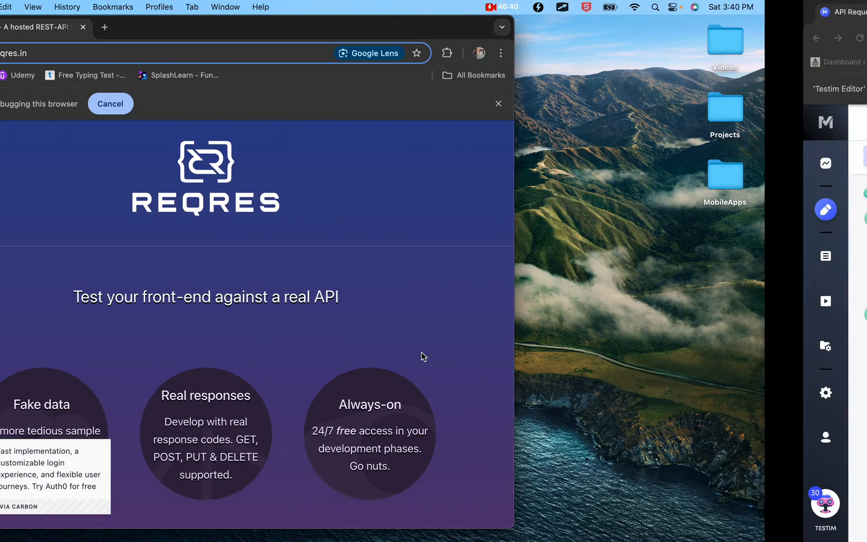
key("ctrl+Left")
key("ctrl+Left")
mouse_move(551, 2)
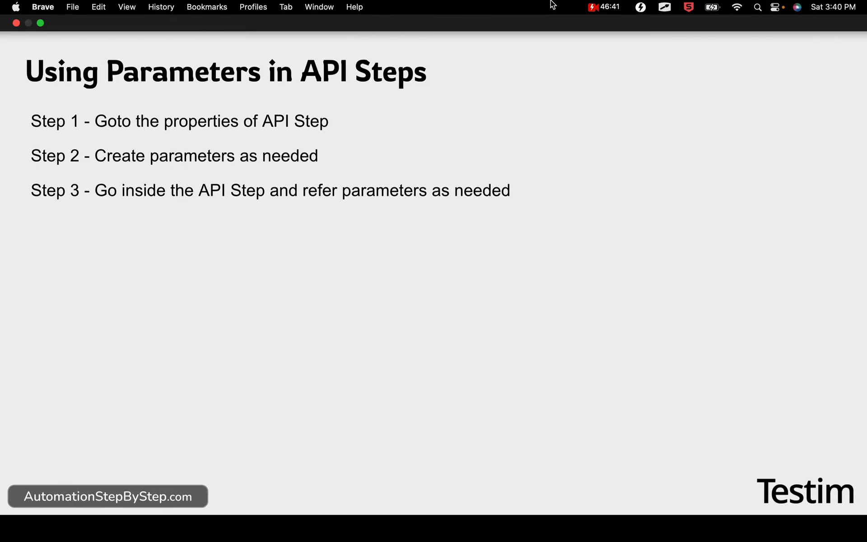
left_click(601, 166)
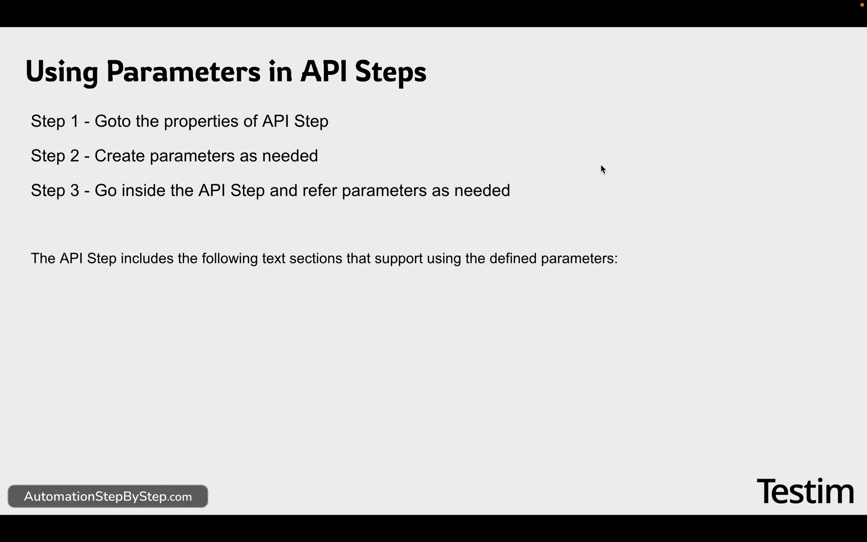
left_click(601, 166)
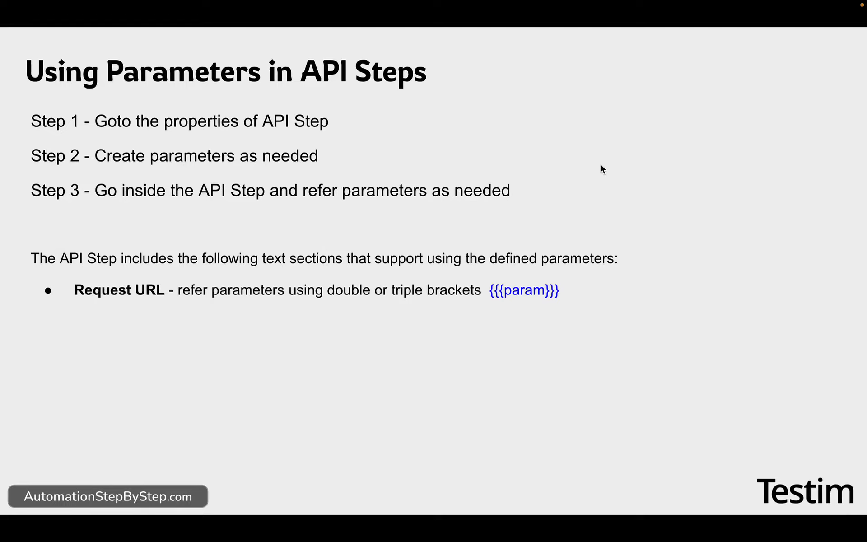
Switch back to Testim, reopen the Update User step and append "/" to the end of its request URL
key("ctrl+Right")
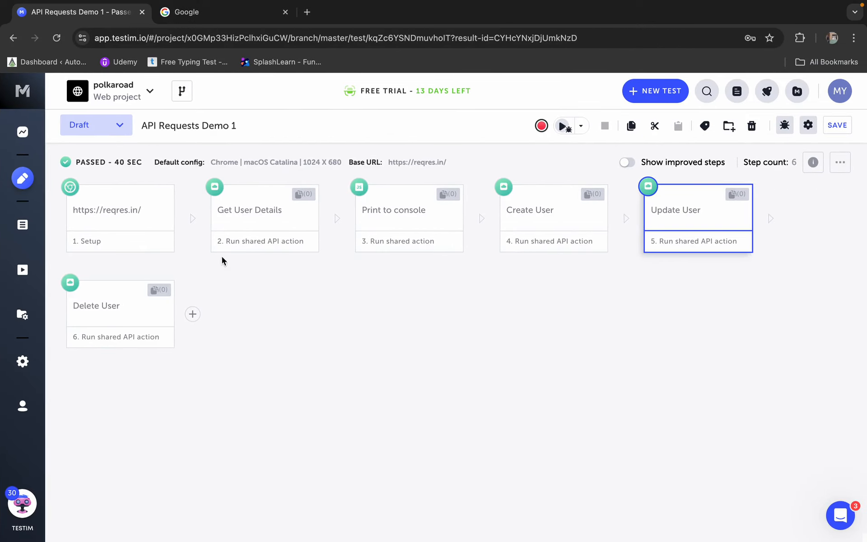
left_click(676, 225)
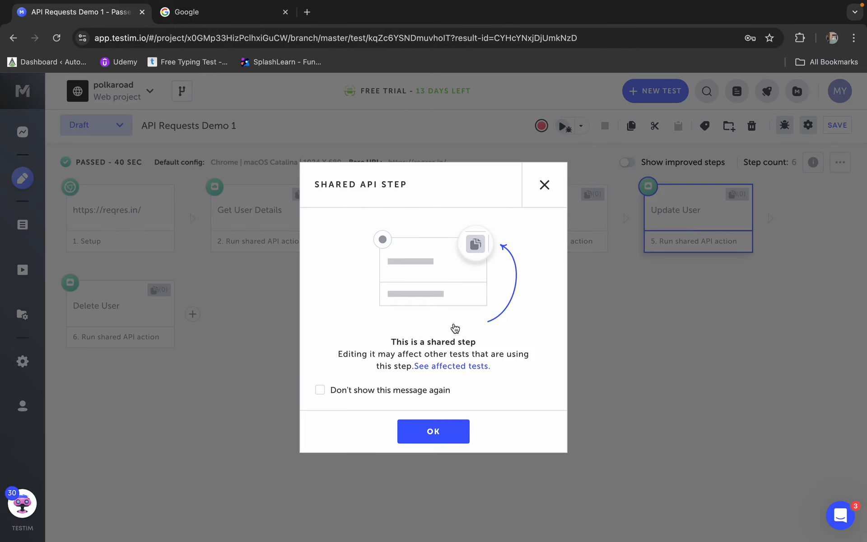
left_click(432, 440)
left_click(260, 186)
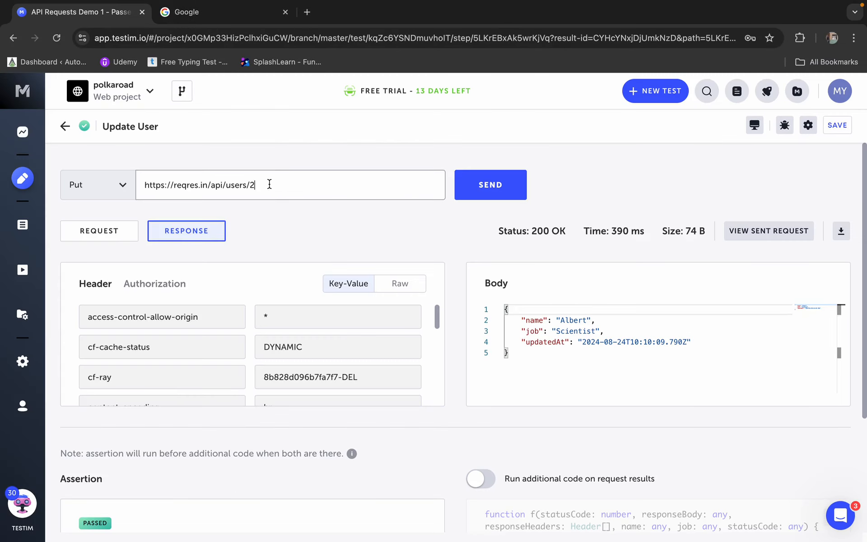
type("/")
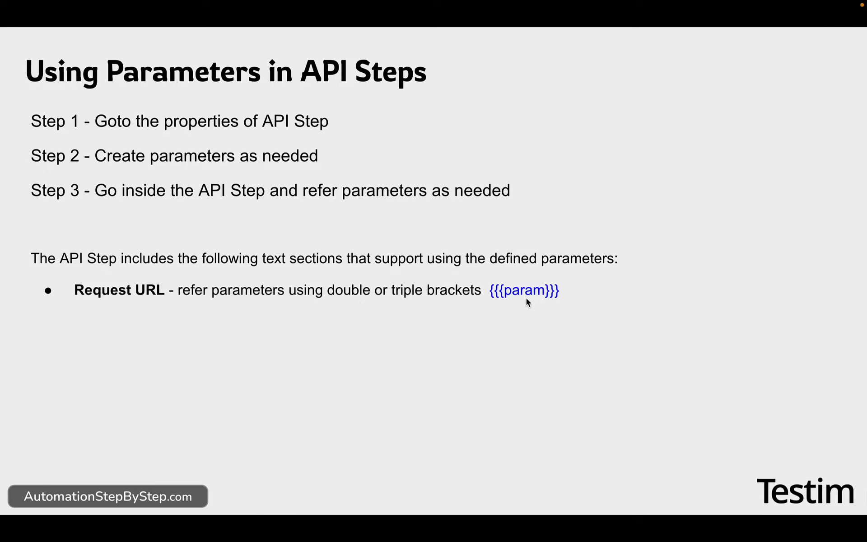
left_click(543, 313)
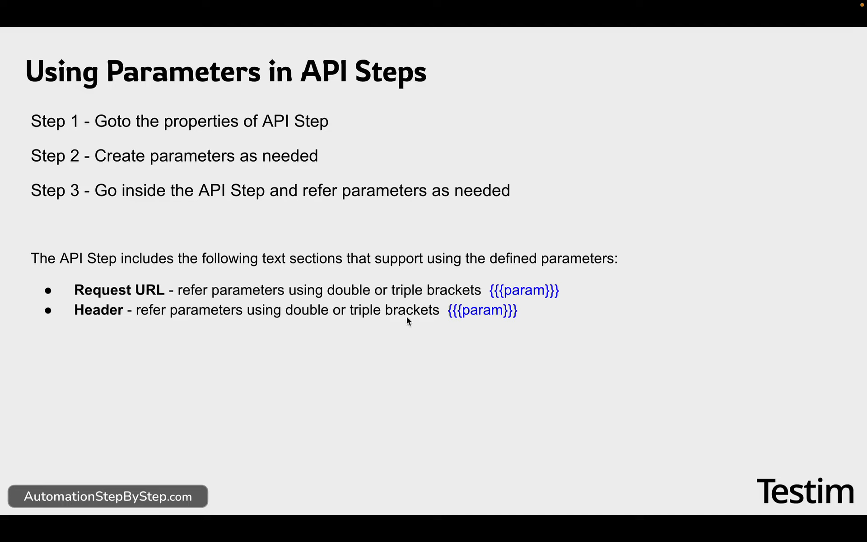
left_click(581, 346)
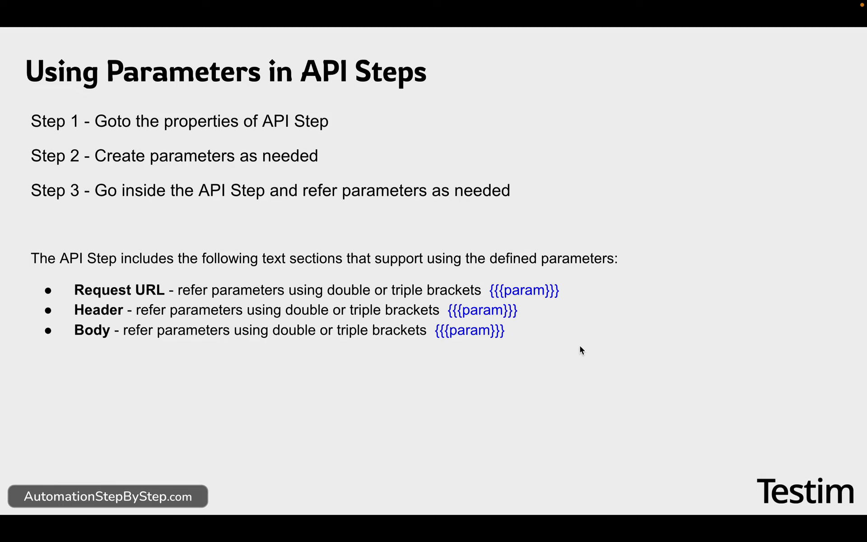
left_click(580, 347)
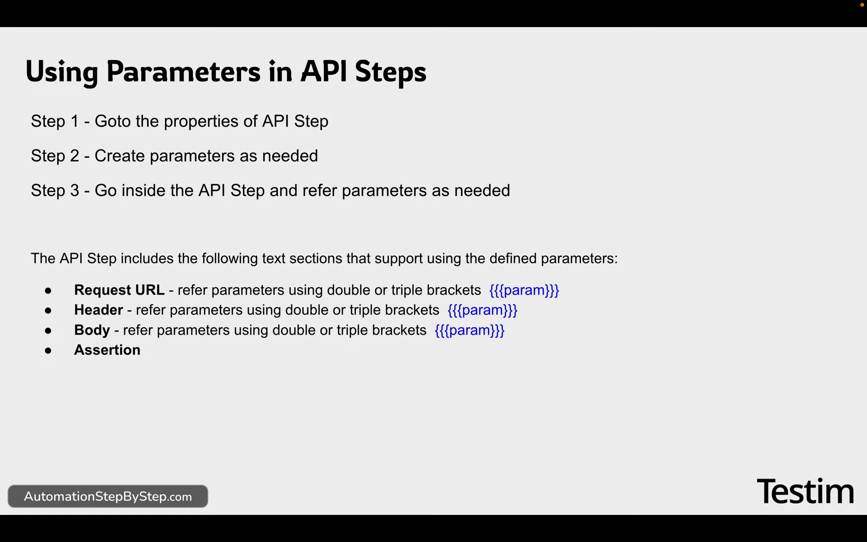
key("Right")
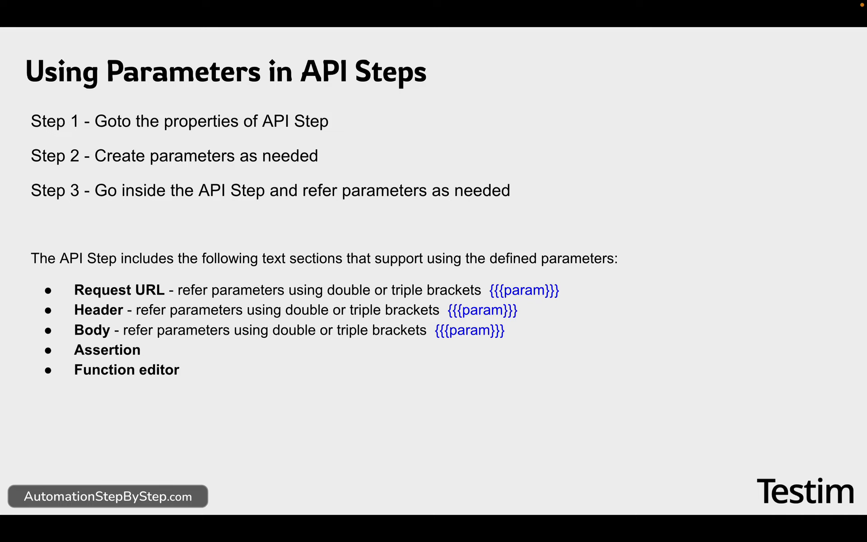
key("Right")
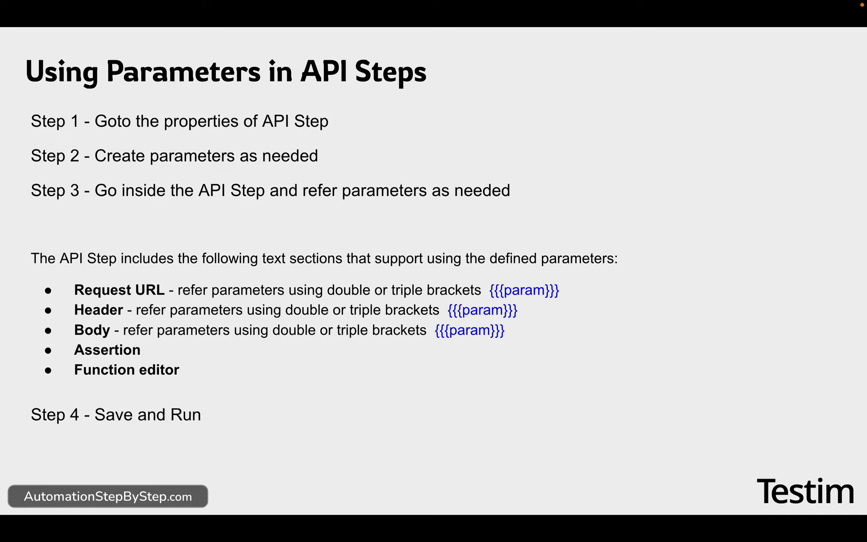